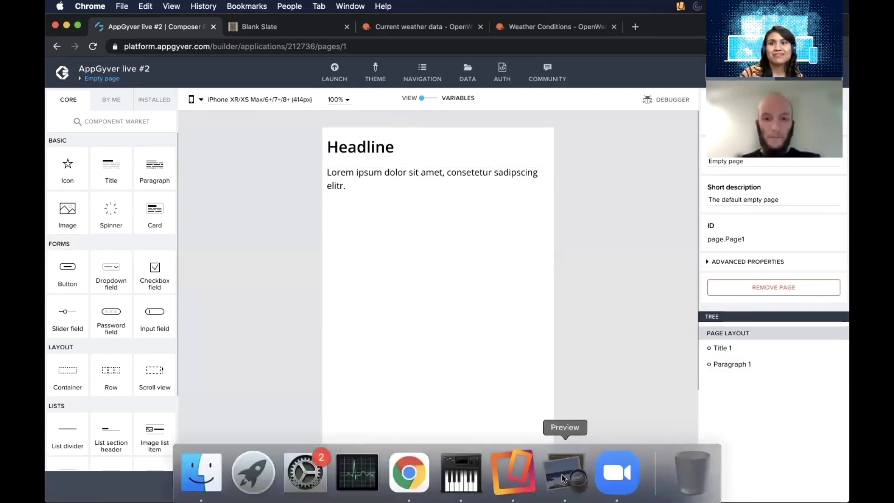
# Switch to Preview to examine the hand-drawn weather app sketch, and return to the page editor
pyautogui.click(562, 474)
pyautogui.moveTo(577, 82); pyautogui.dragTo(387, 73)
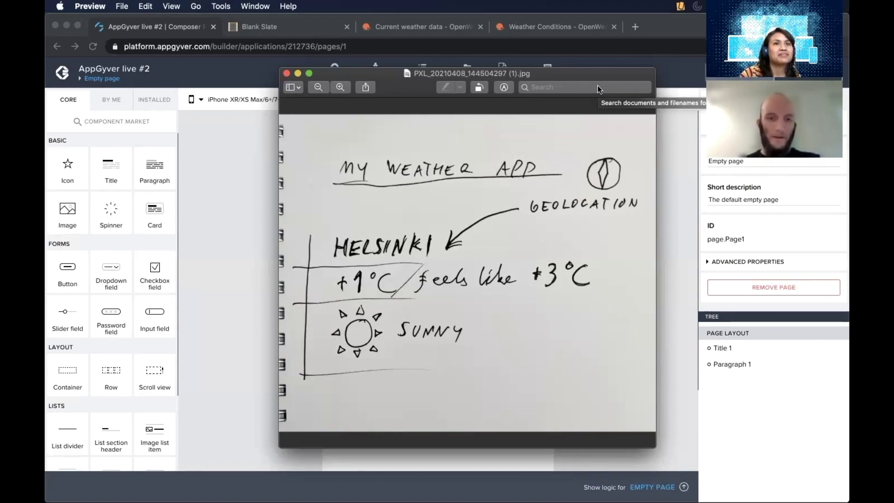
pyautogui.click(245, 155)
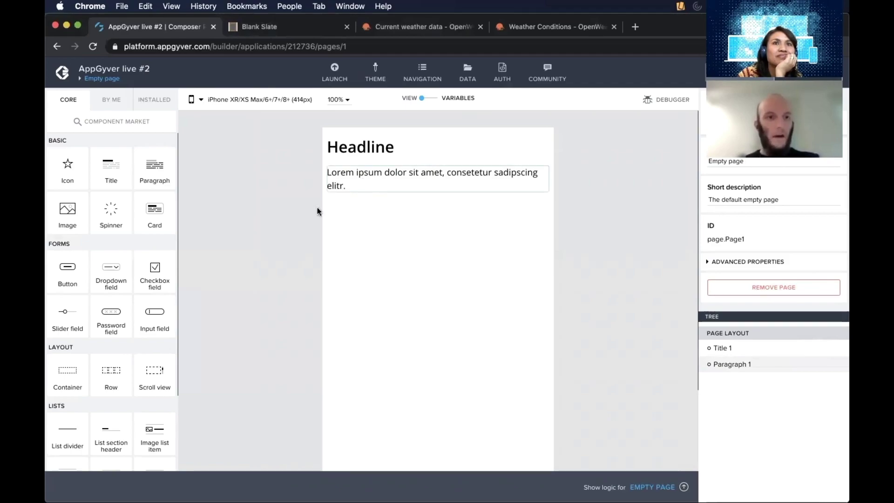
# Add a second paragraph below the existing one, remove it again, and browse the remaining core components
pyautogui.moveTo(156, 169); pyautogui.dragTo(380, 221)
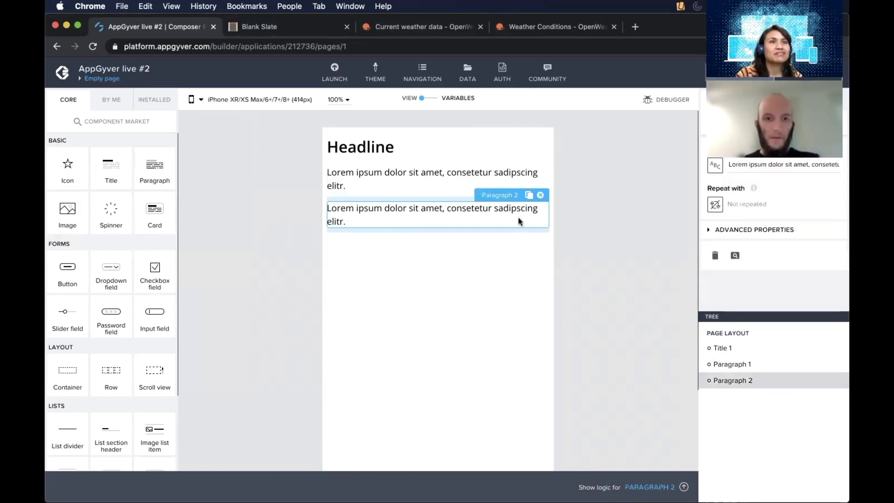
pyautogui.click(541, 196)
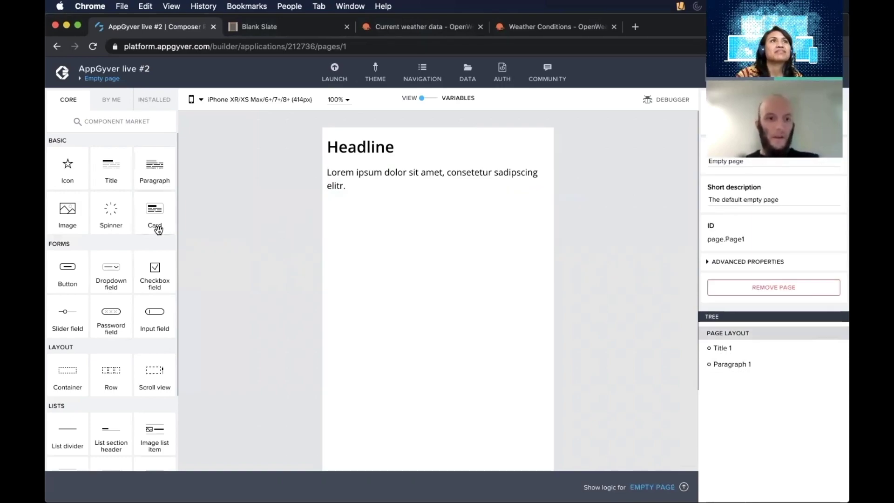
pyautogui.scroll(-3, 125, 298)
pyautogui.scroll(3, 123, 287)
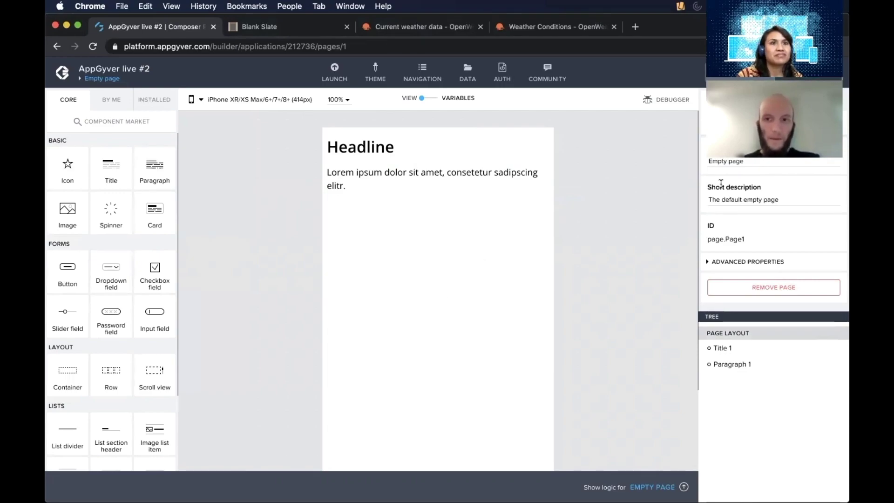
# Inspect the content properties of the paragraph and the headline, along with the headline's style options
pyautogui.click(460, 173)
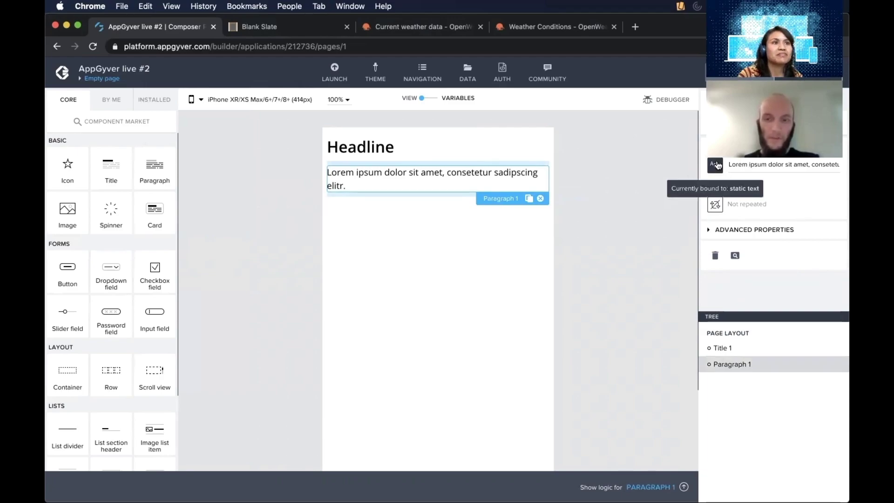
pyautogui.click(362, 148)
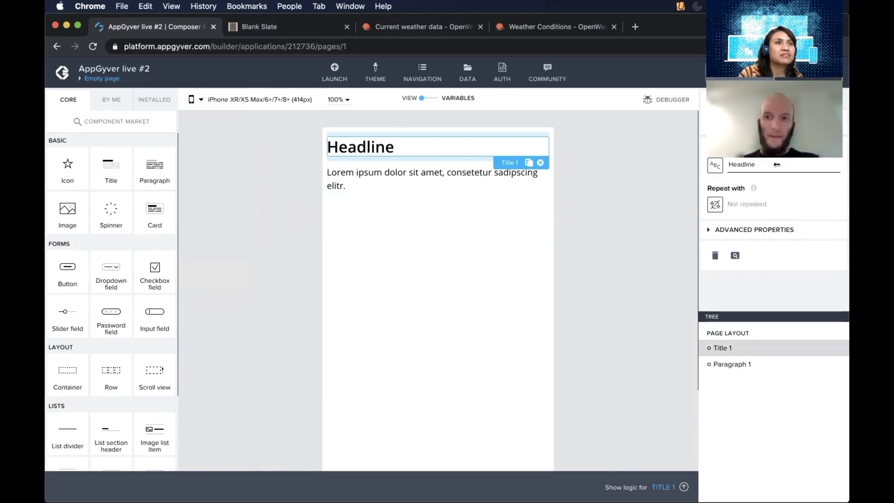
pyautogui.click(811, 100)
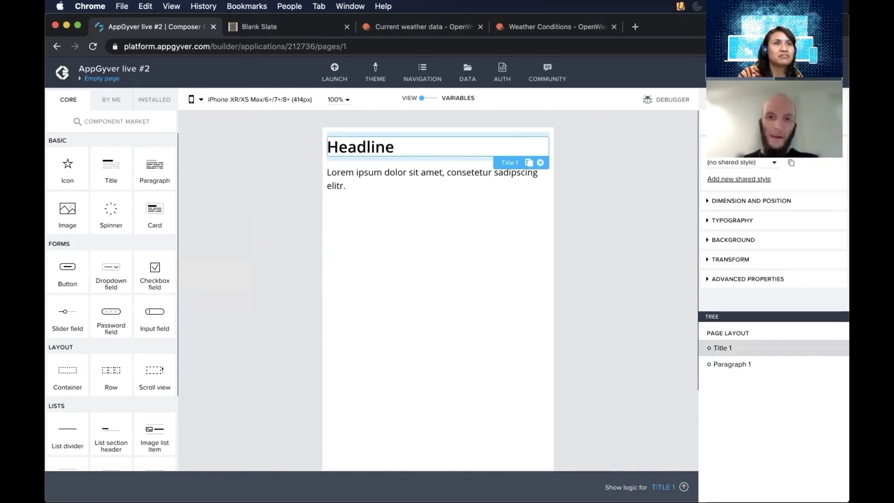
pyautogui.click(736, 99)
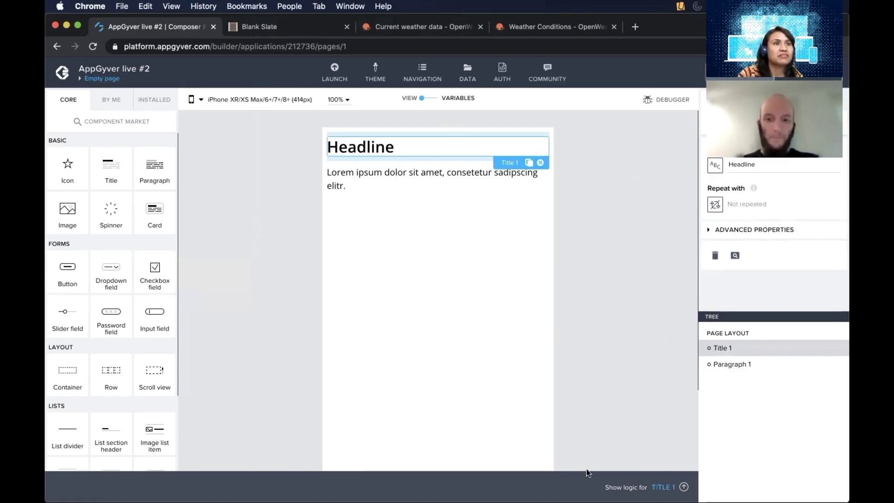
# Switch to Reflector 3 to view the current page on the mirrored iPhone, and return to the page editor
pyautogui.moveTo(561, 451)
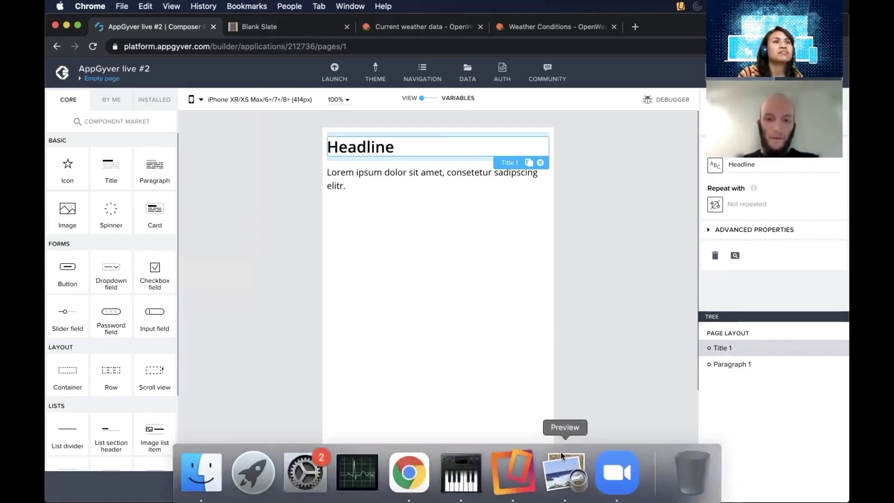
pyautogui.click(504, 467)
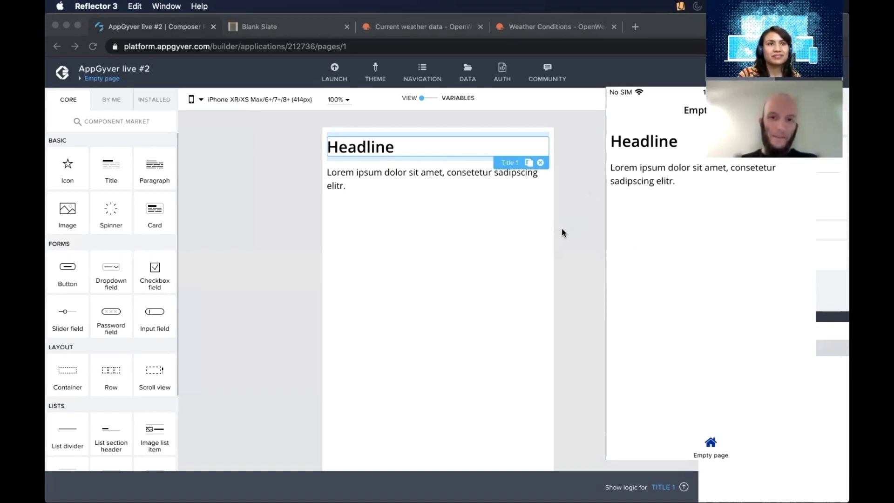
pyautogui.click(577, 224)
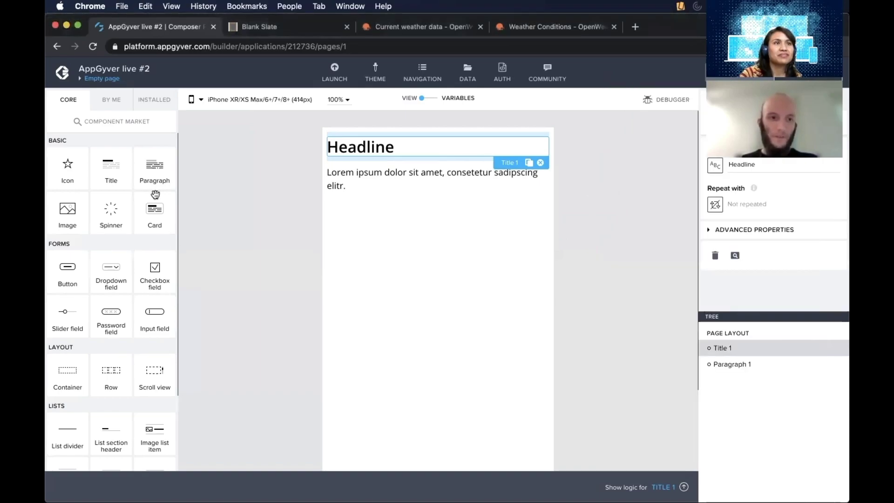
# Add a second paragraph, save the app, check the page on the mirrored iPhone, and remove that paragraph
pyautogui.moveTo(155, 170); pyautogui.dragTo(494, 189)
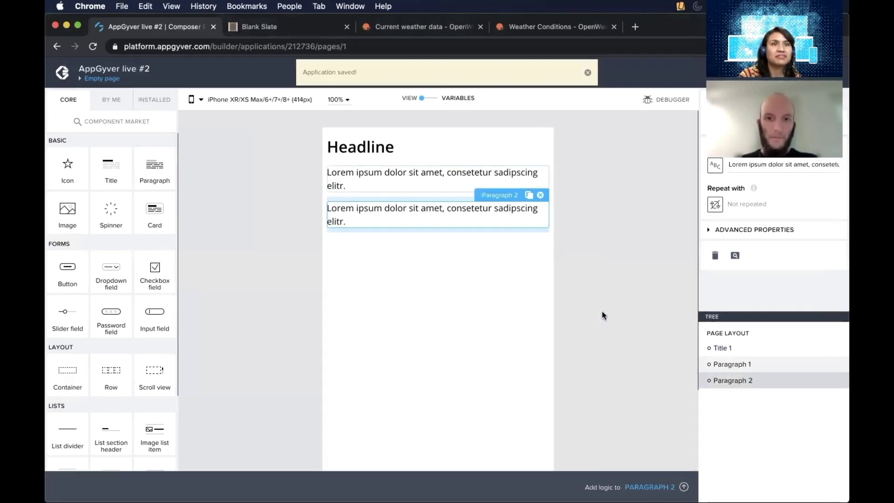
pyautogui.click(521, 484)
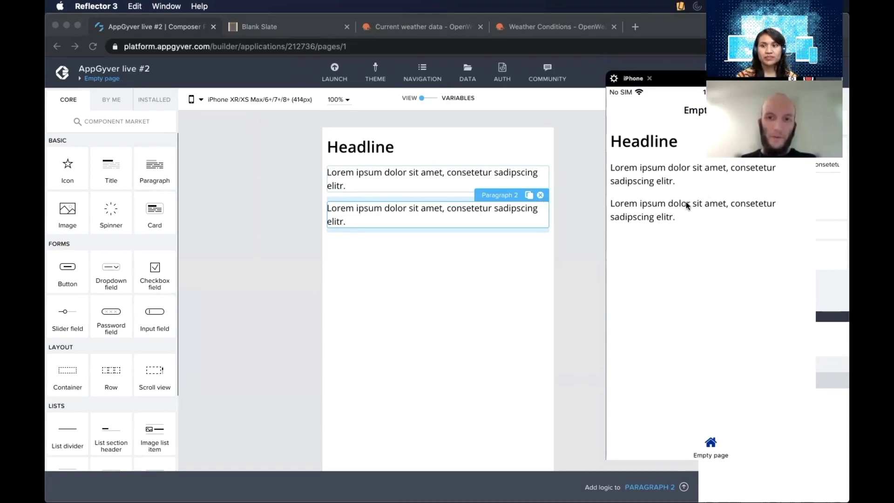
pyautogui.click(483, 286)
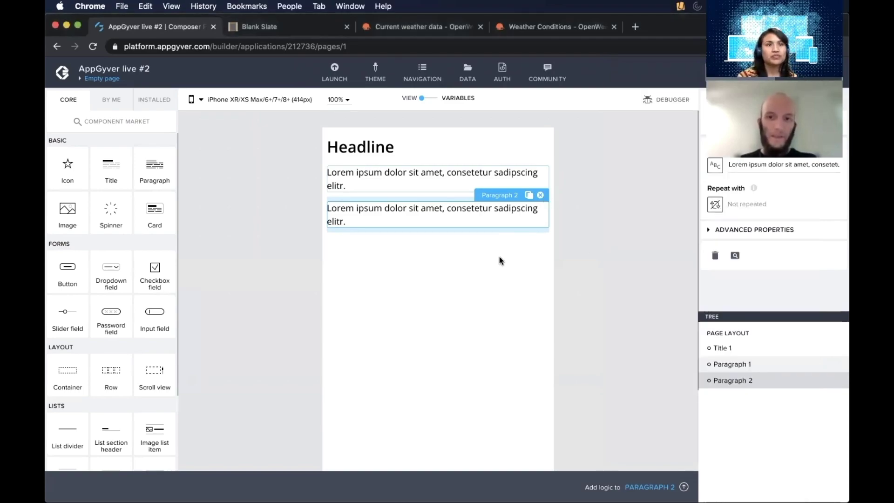
pyautogui.click(540, 196)
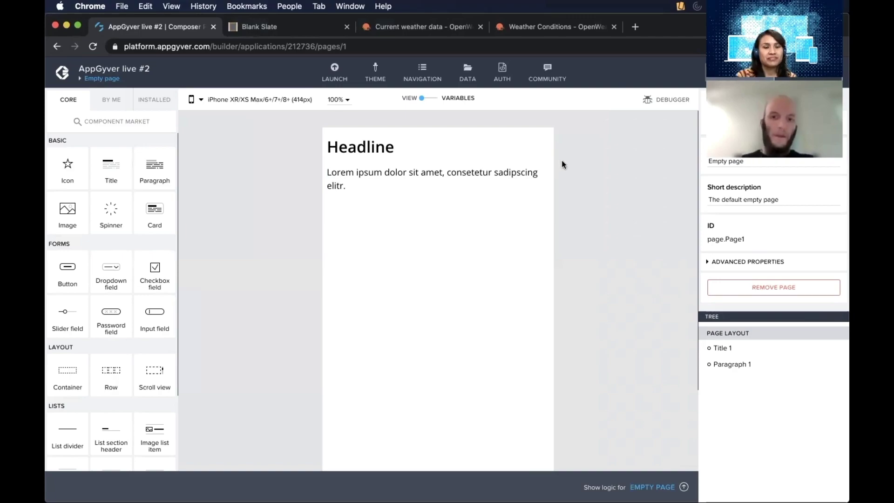
# Delete the default paragraph and headline so the page is empty
pyautogui.click(357, 181)
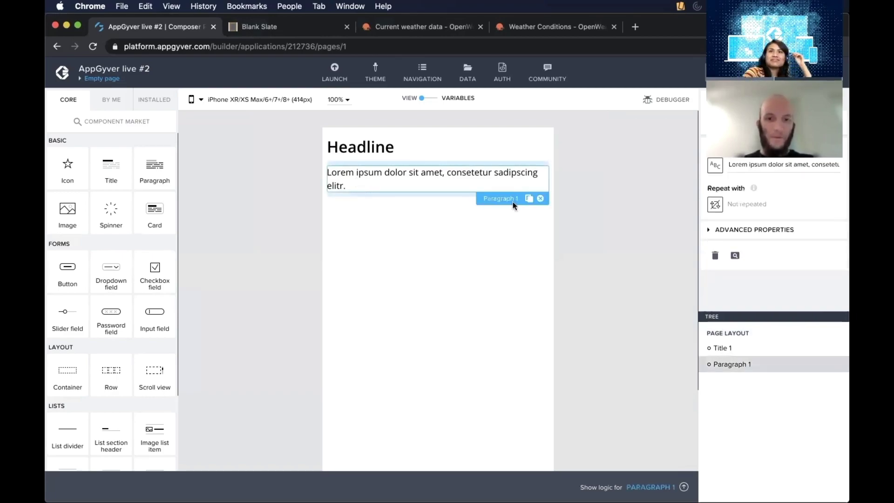
pyautogui.click(539, 198)
pyautogui.click(353, 147)
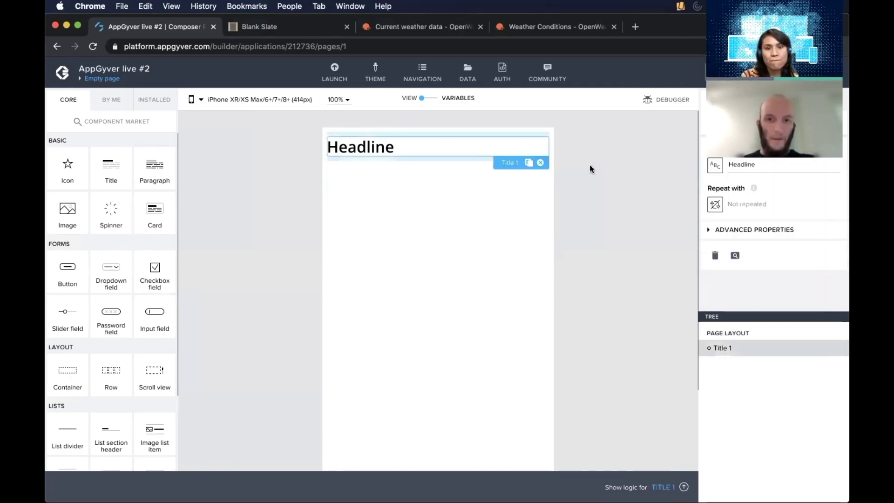
pyautogui.click(540, 163)
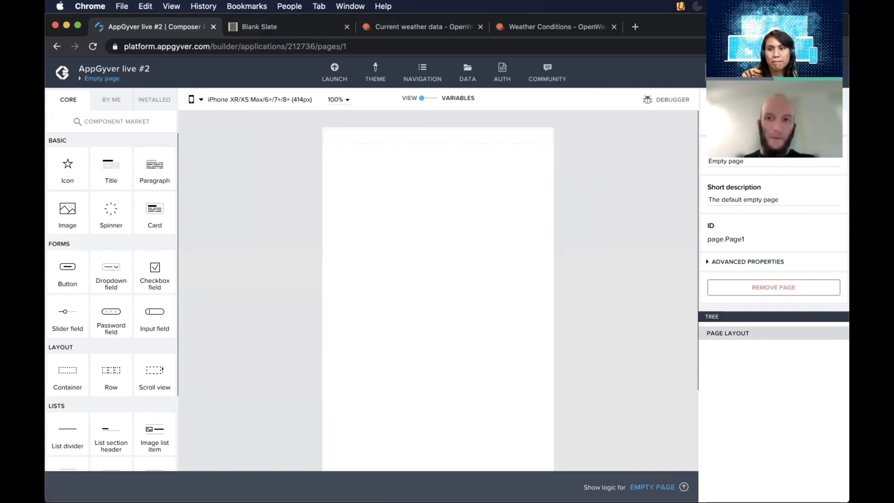
# Set the page layout's padding to 0 on all four sides
pyautogui.click(810, 100)
pyautogui.doubleClick(735, 214)
pyautogui.write('0')
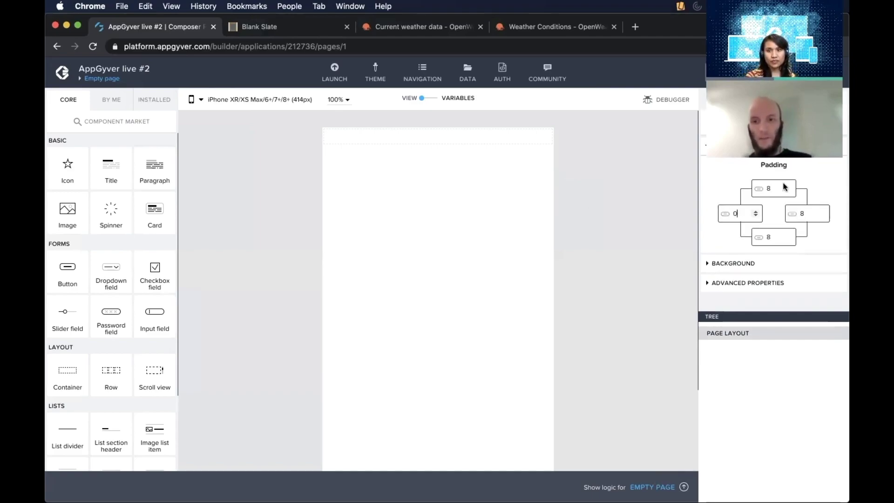
pyautogui.doubleClick(770, 187)
pyautogui.write('0')
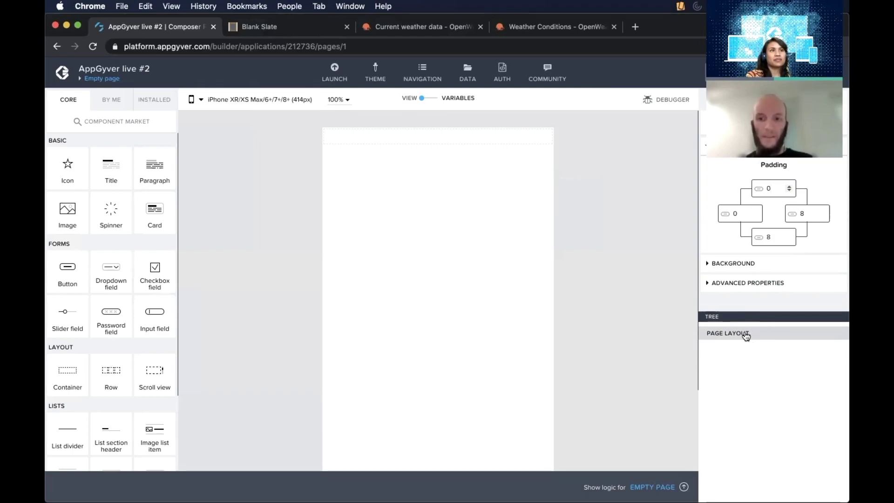
pyautogui.click(803, 213)
pyautogui.write('8')
pyautogui.press('BackSpace')
pyautogui.write('0')
pyautogui.click(782, 237)
pyautogui.press('BackSpace')
pyautogui.write('0')
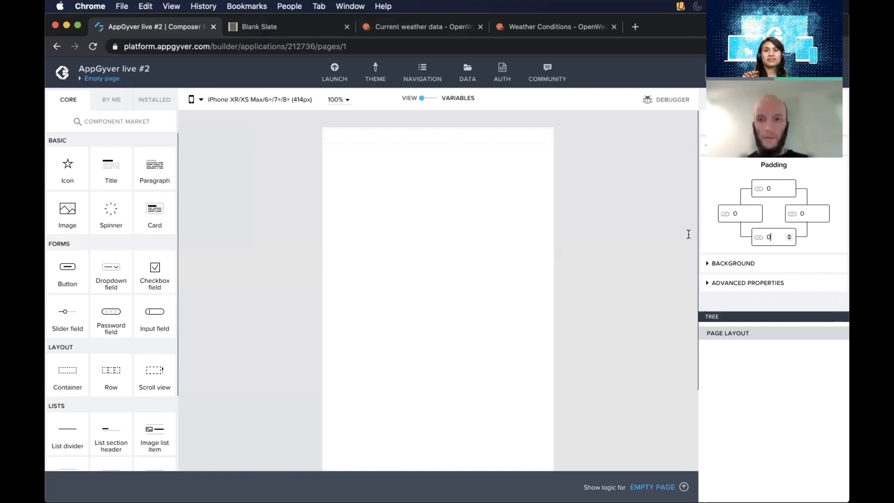
# Make the page layout stretch to the viewport height and save the application
pyautogui.click(736, 284)
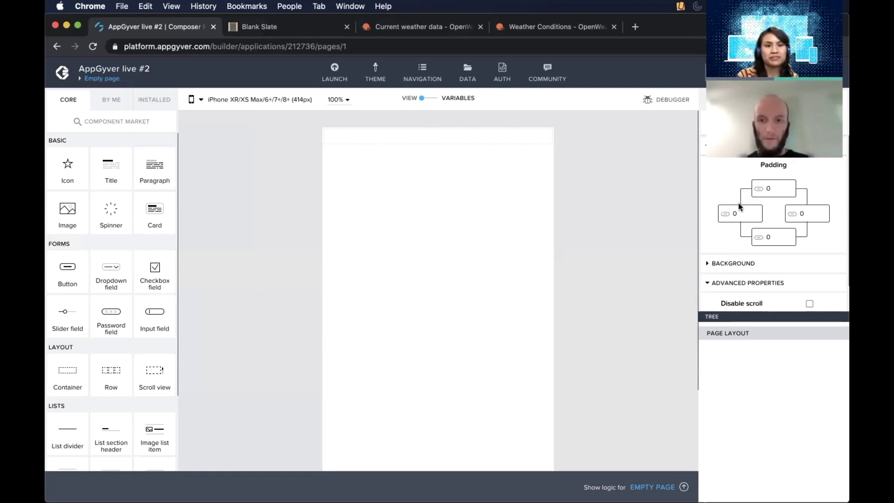
pyautogui.scroll(-1, 738, 205)
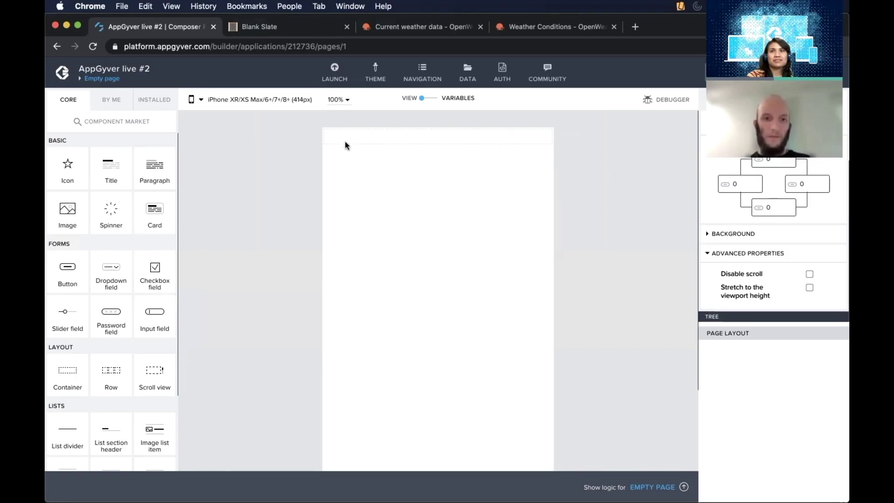
pyautogui.click(809, 287)
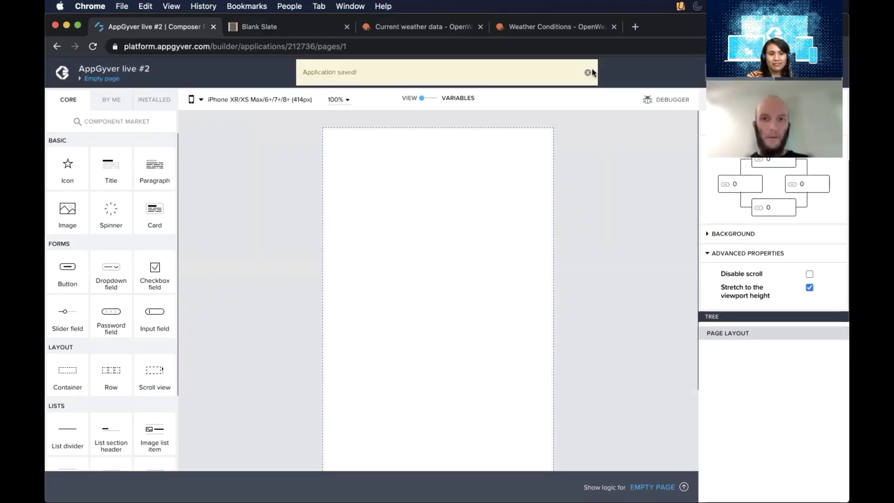
pyautogui.click(588, 73)
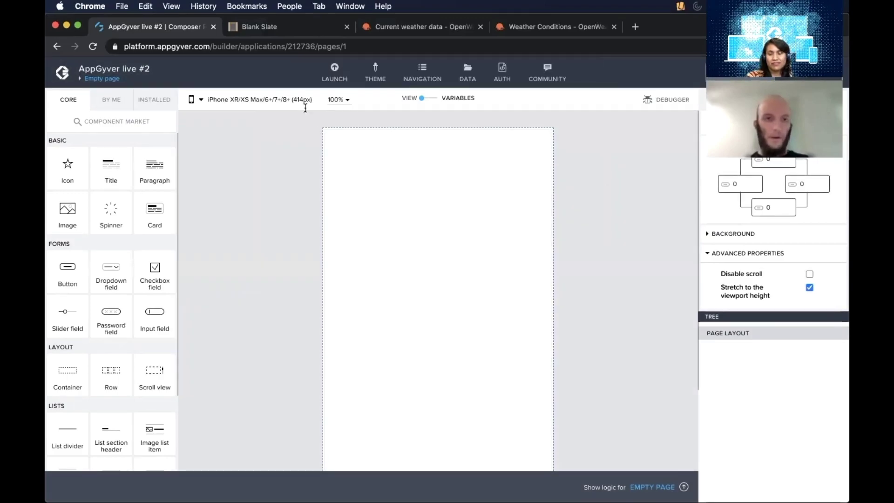
# Examine OpenWeather's current weather data documentation, including the API call format for requests by city name
pyautogui.click(401, 28)
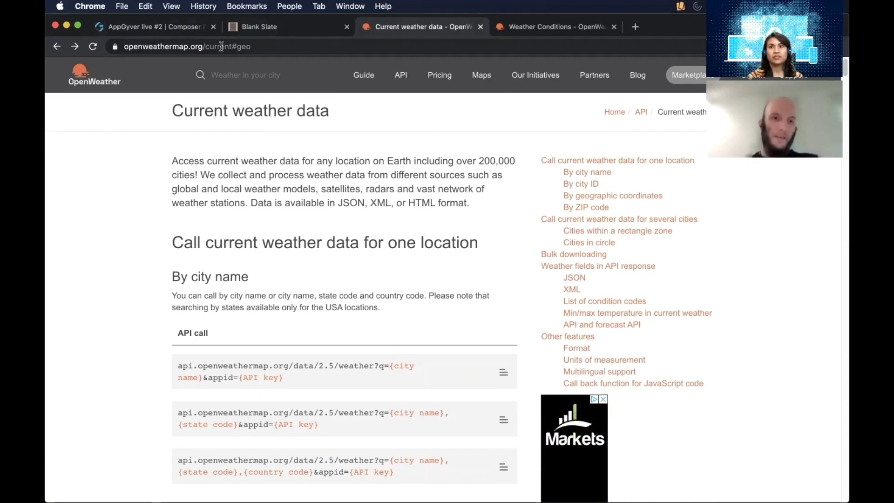
pyautogui.click(160, 46)
pyautogui.click(129, 47)
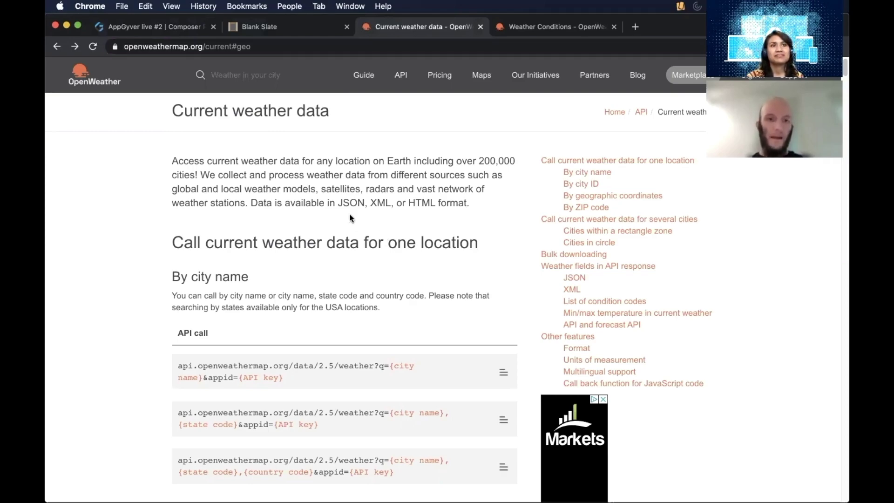
pyautogui.scroll(-1, 350, 214)
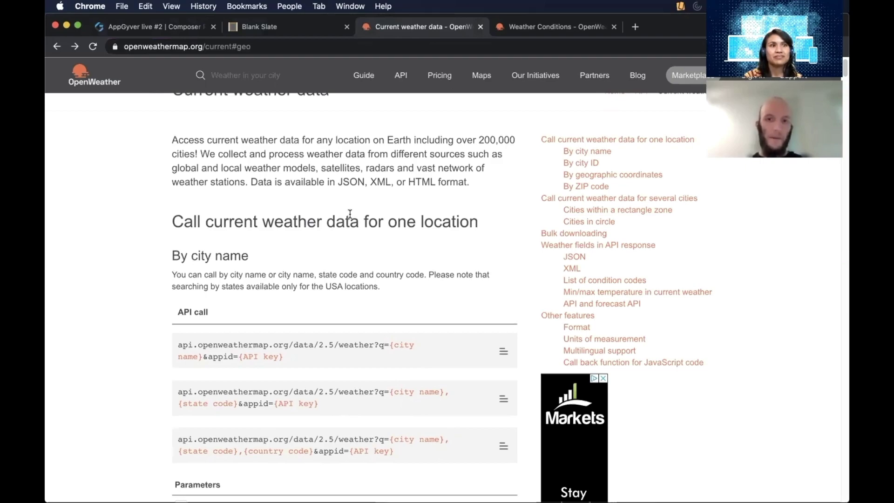
pyautogui.scroll(-1, 350, 215)
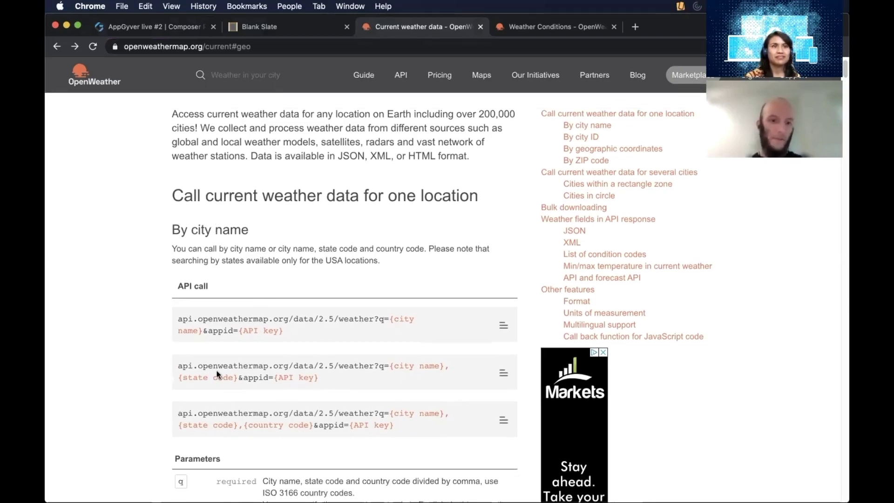
pyautogui.moveTo(179, 319); pyautogui.dragTo(298, 334)
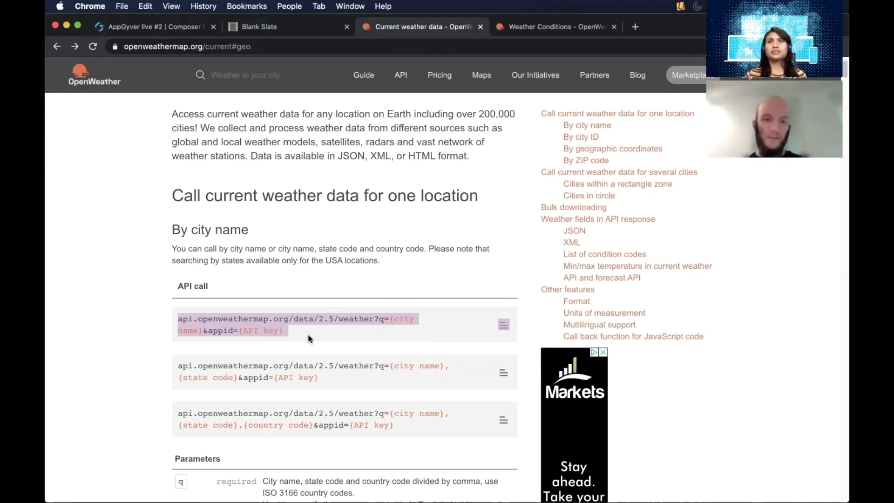
pyautogui.click(323, 270)
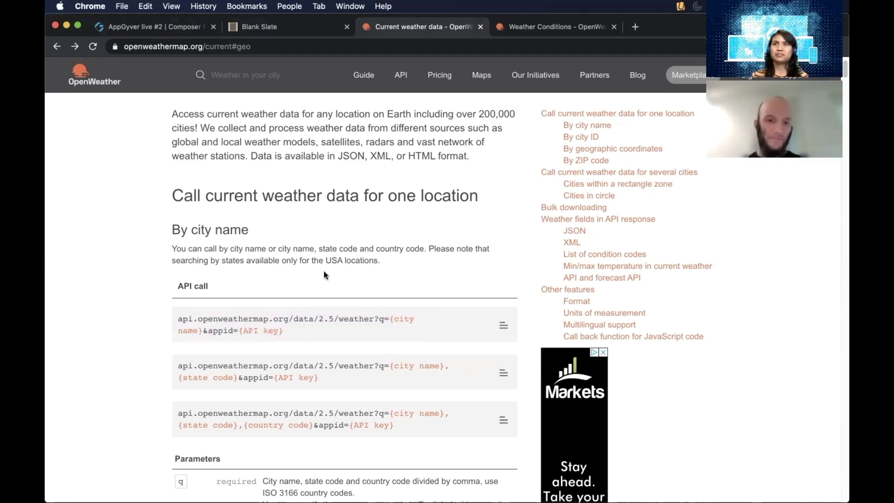
pyautogui.scroll(-2, 323, 270)
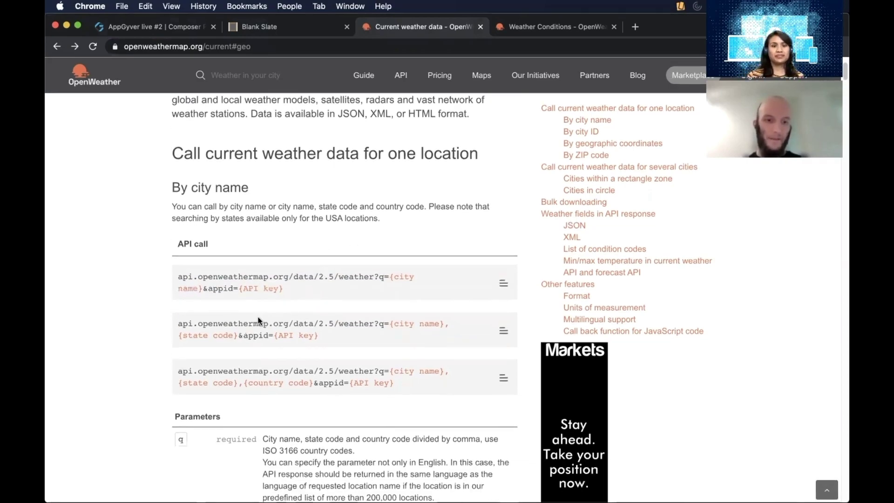
# Go to the documentation for calls by geographic coordinates and highlight the API call with lat, lon and API key
pyautogui.click(584, 146)
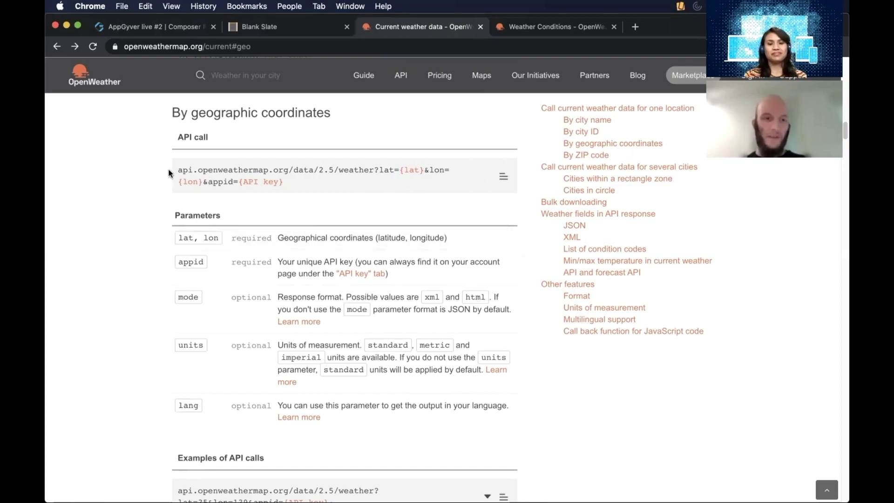
pyautogui.moveTo(178, 169); pyautogui.dragTo(293, 182)
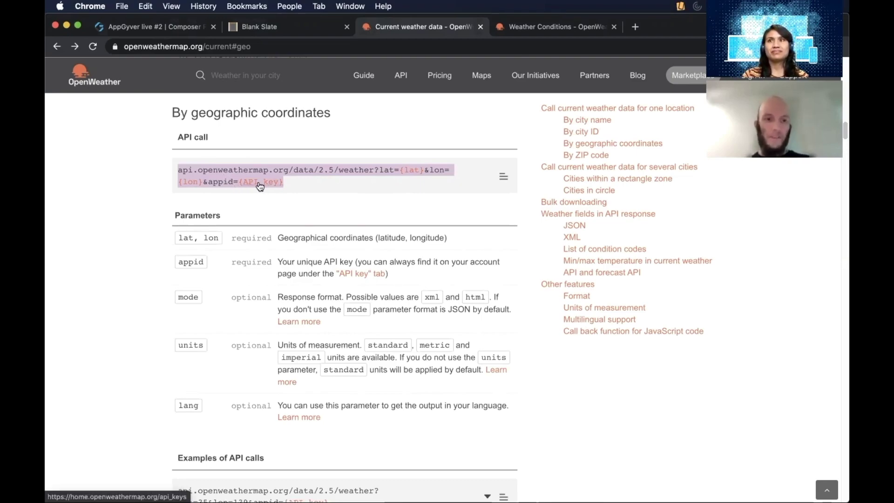
# Highlight the api.openweathermap.org domain within the API call for geographic coordinates, then clear the highlight
pyautogui.click(310, 190)
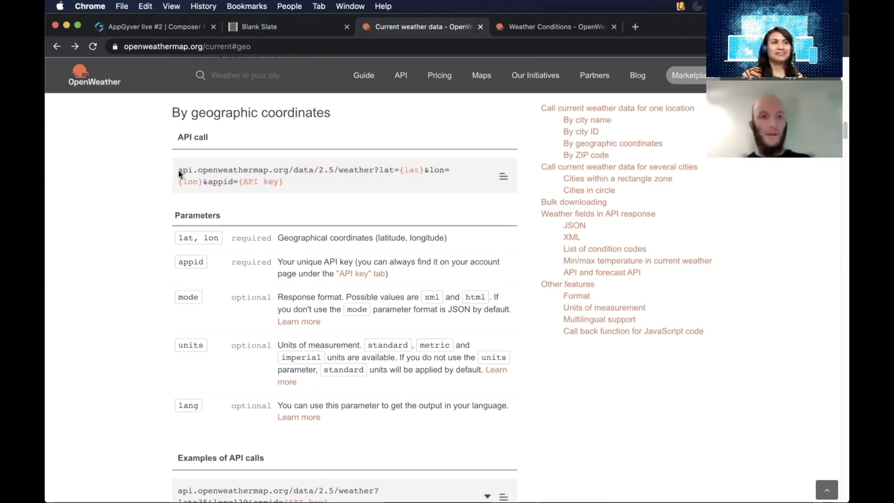
pyautogui.moveTo(175, 170); pyautogui.dragTo(286, 167)
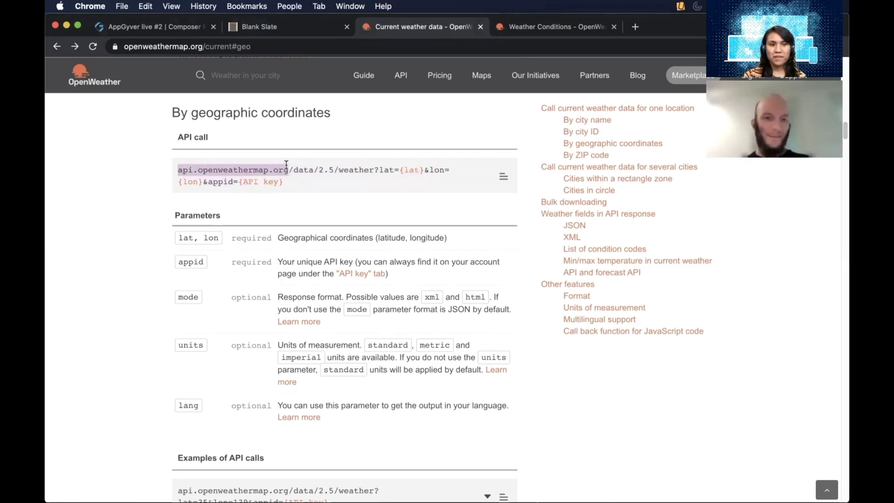
pyautogui.click(305, 169)
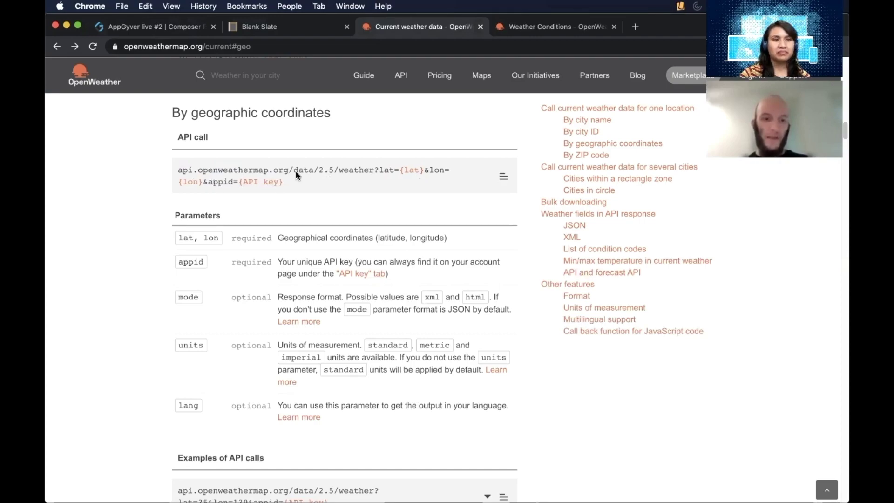
# Expand the example API call by geographic coordinates and examine the weather, main, wind, clouds and sys fields of its JSON response
pyautogui.scroll(-5, 296, 175)
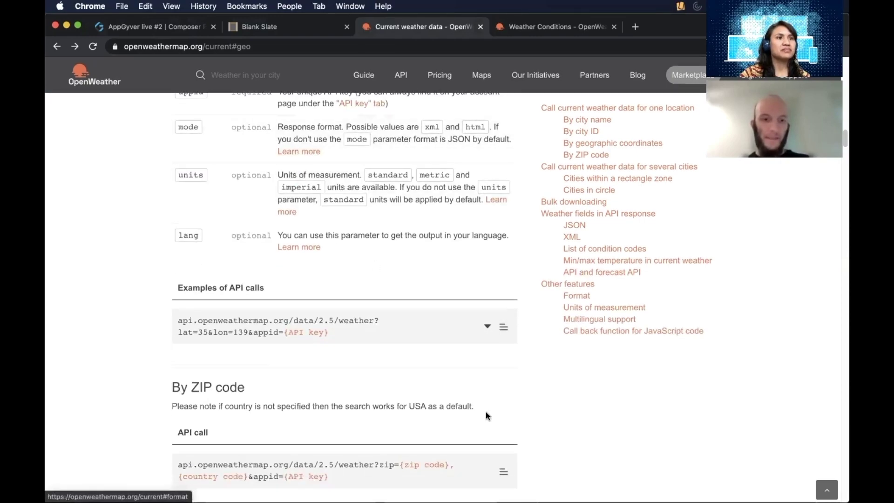
pyautogui.click(494, 327)
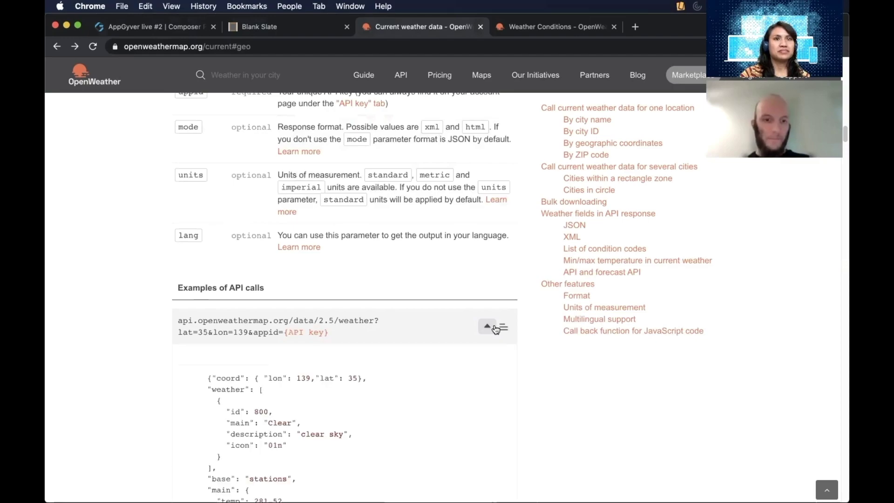
pyautogui.scroll(5, 474, 314)
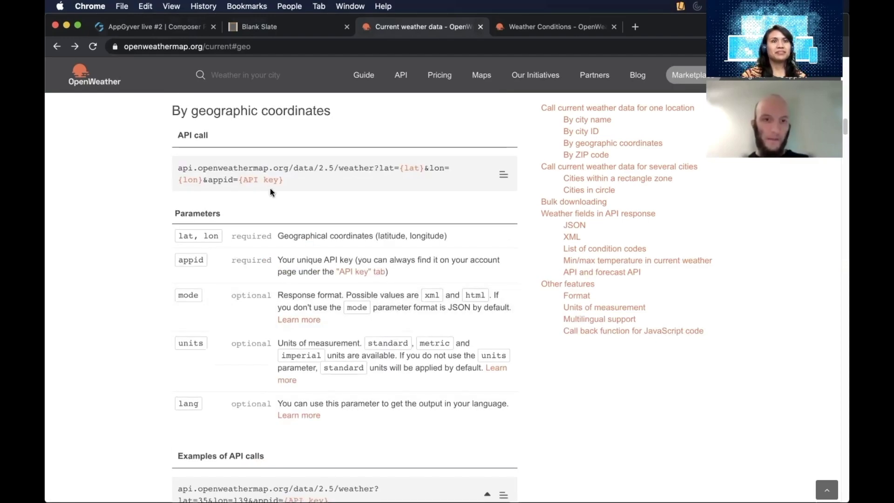
pyautogui.scroll(-5, 425, 194)
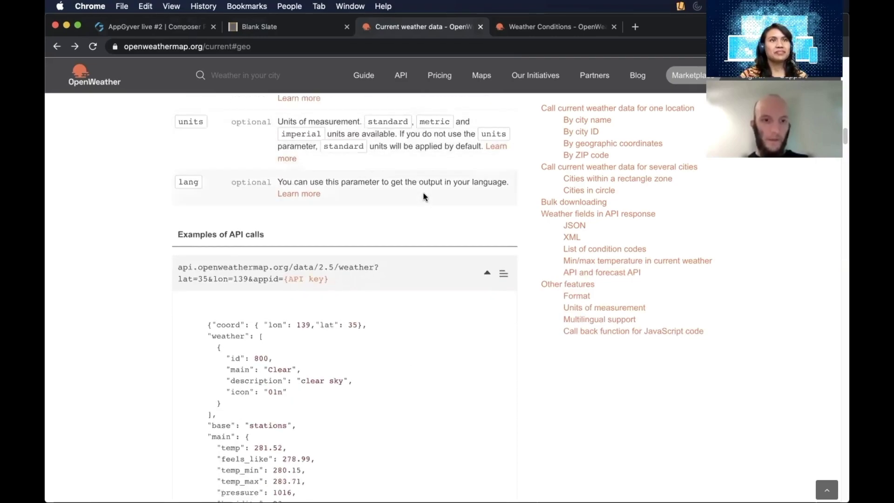
pyautogui.scroll(-4, 425, 196)
pyautogui.scroll(1, 425, 197)
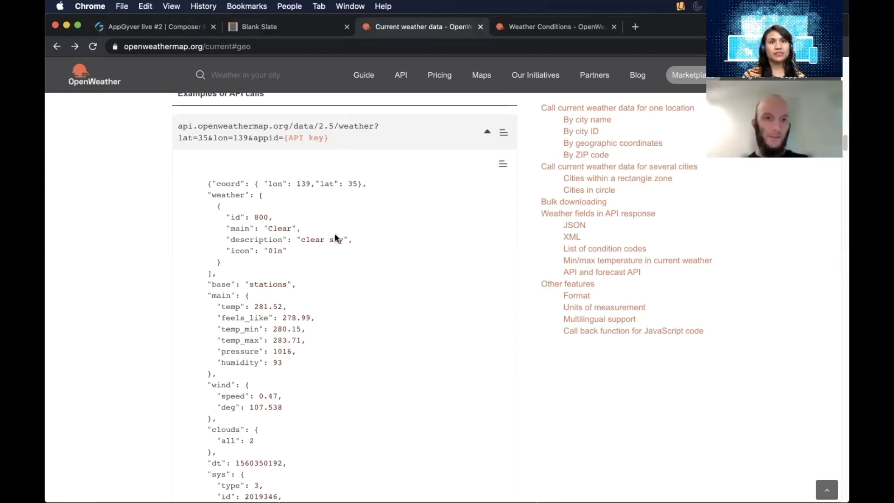
pyautogui.scroll(-3, 301, 215)
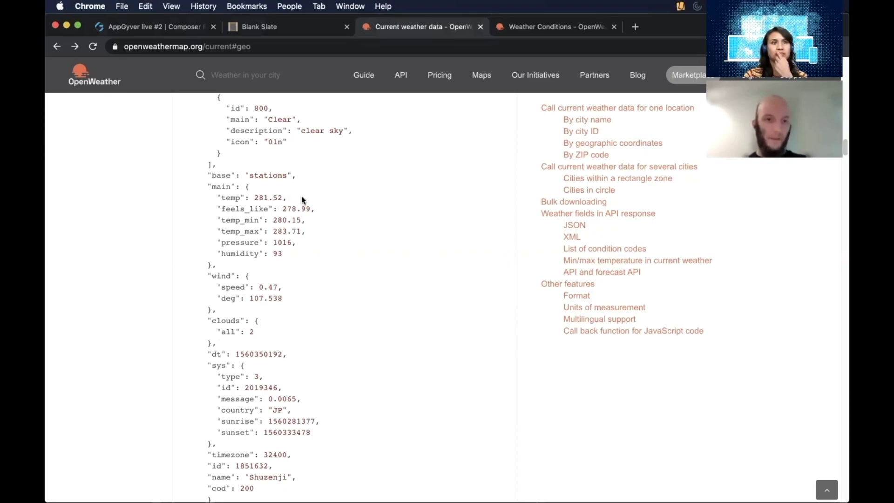
pyautogui.scroll(2, 301, 197)
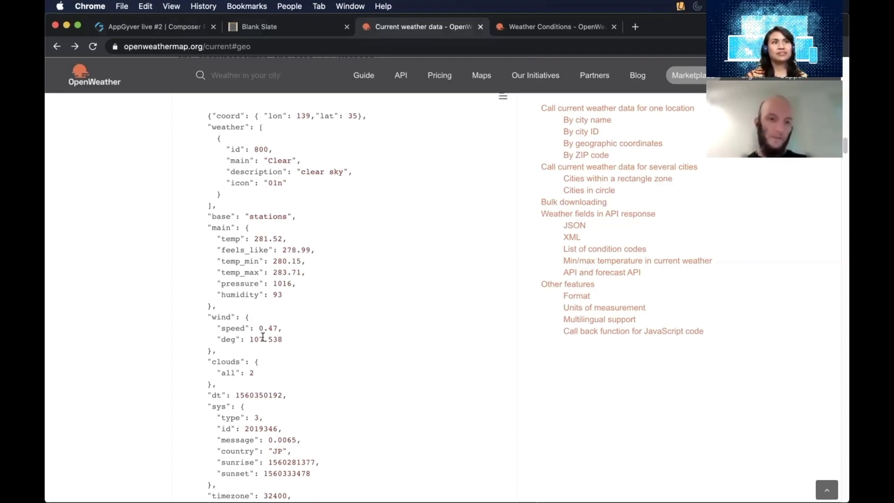
pyautogui.scroll(-4, 263, 337)
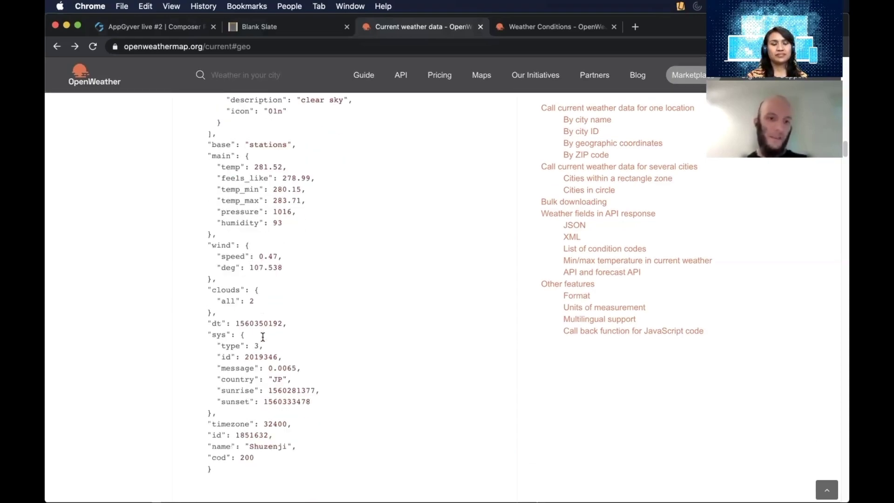
pyautogui.scroll(-1, 265, 340)
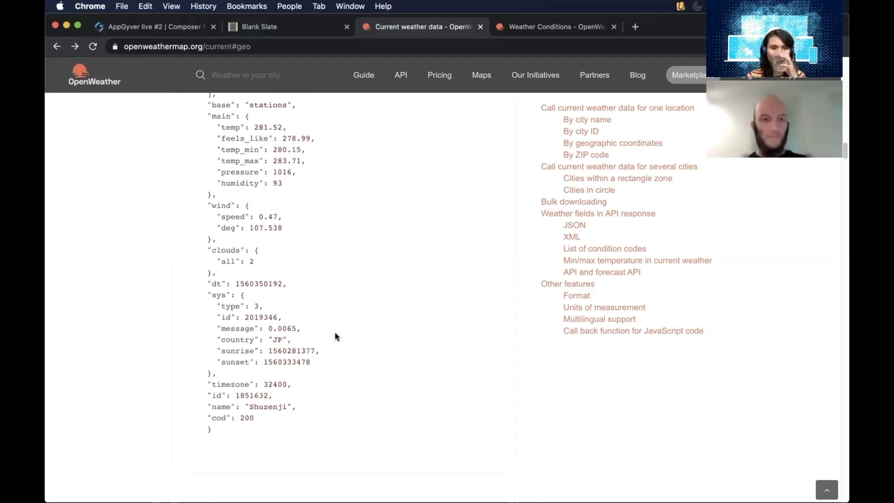
pyautogui.scroll(4, 338, 328)
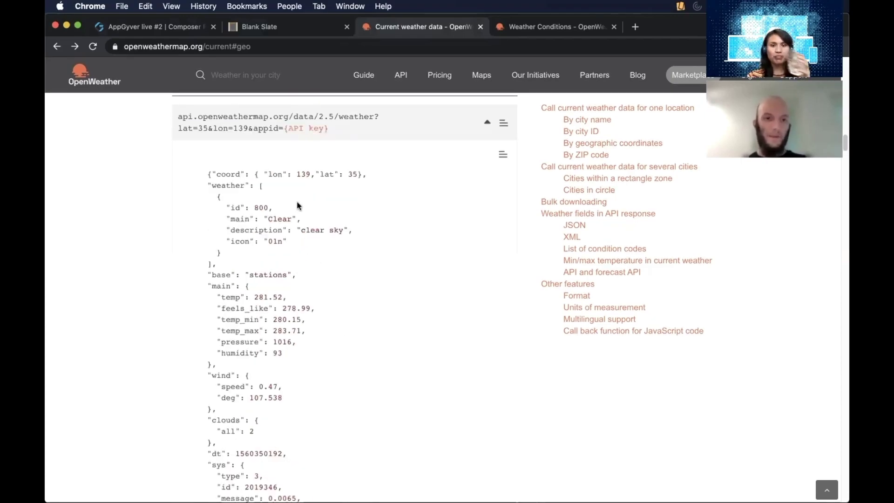
# Switch to the AppGyver composer and add a REST API direct integration data resource
pyautogui.click(161, 31)
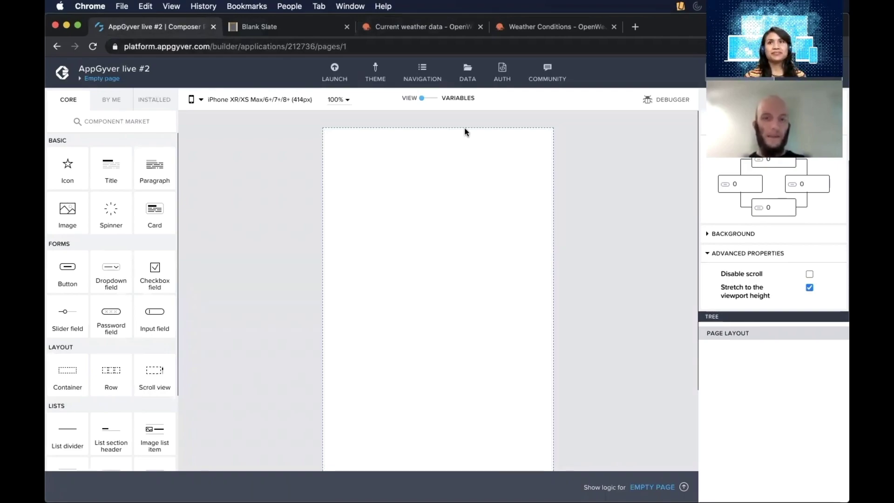
pyautogui.click(470, 72)
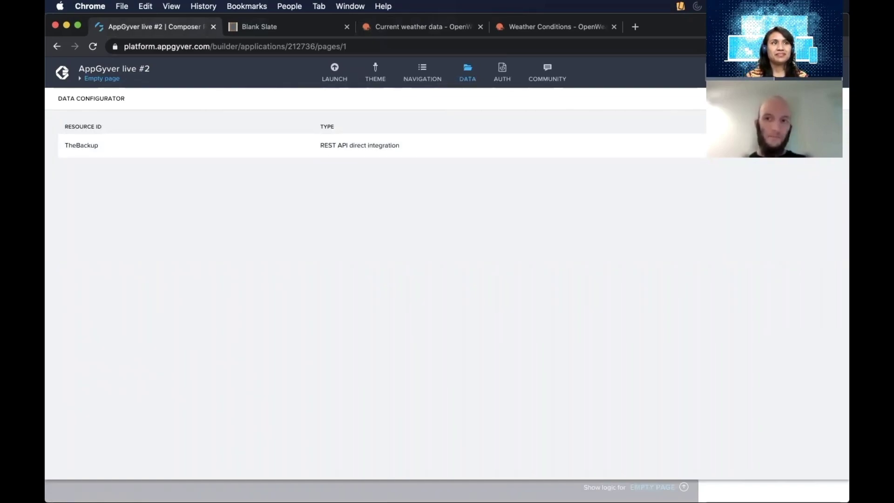
pyautogui.click(805, 98)
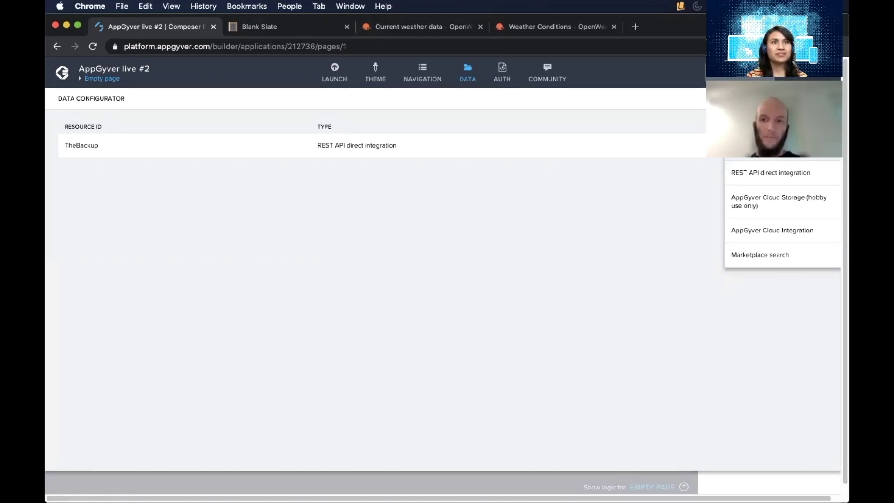
pyautogui.click(784, 175)
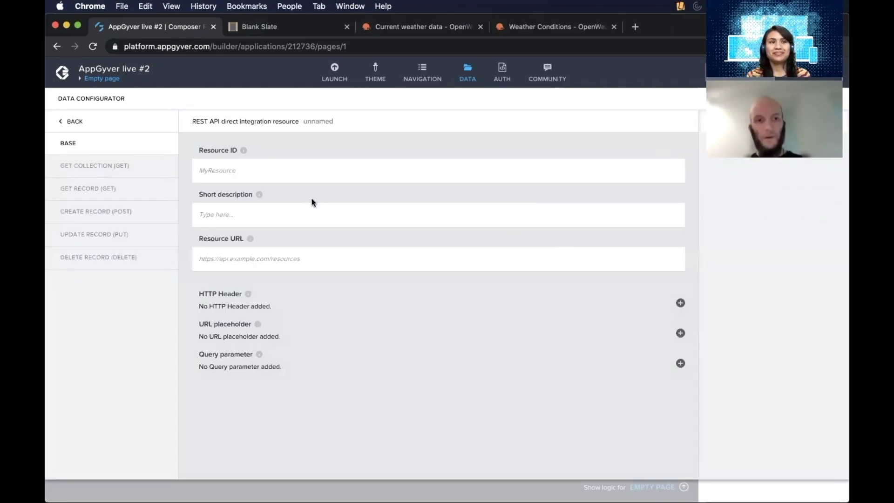
# Set the new data resource's Resource ID to OpenWeatherMap
pyautogui.click(309, 169)
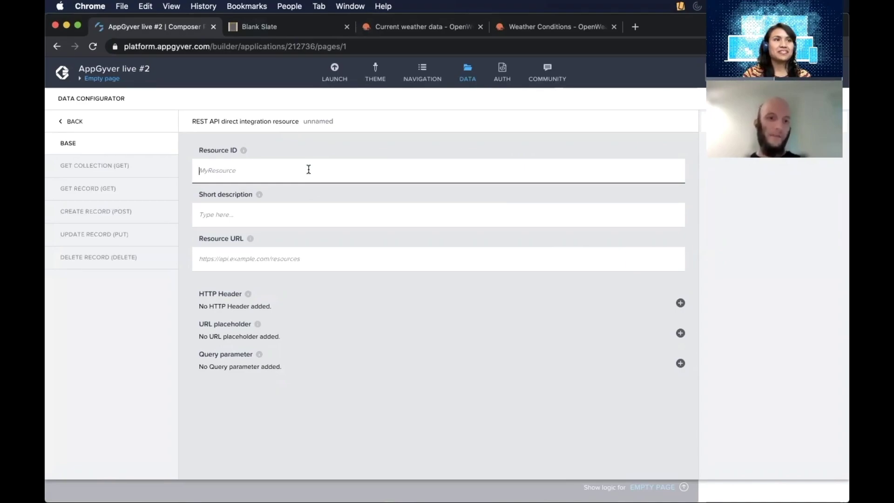
pyautogui.click(323, 152)
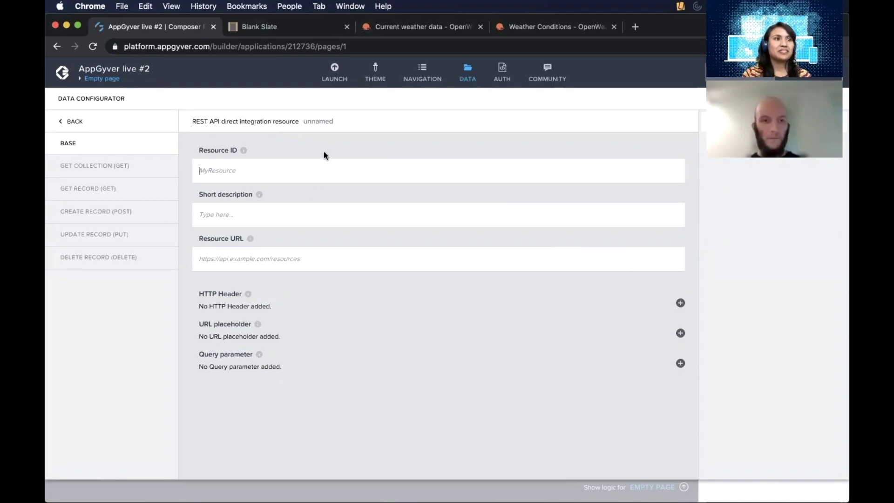
pyautogui.click(323, 159)
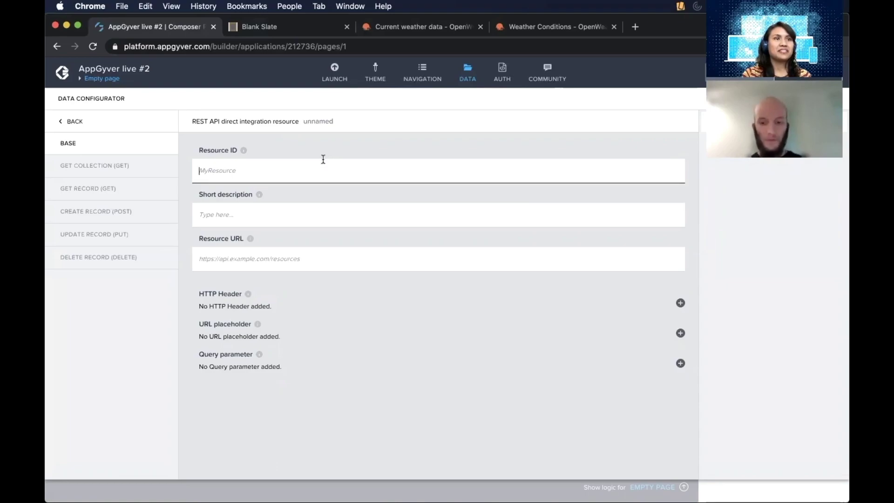
pyautogui.write('Open')
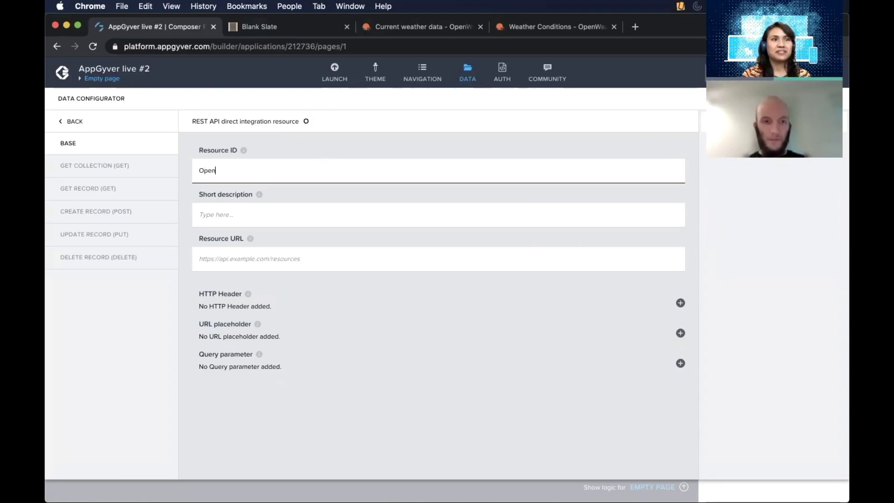
pyautogui.write('Weather')
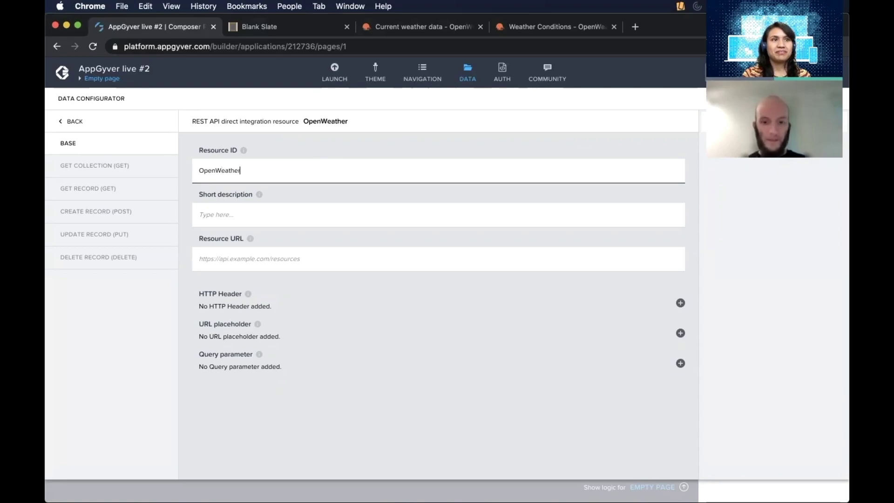
pyautogui.write('Map')
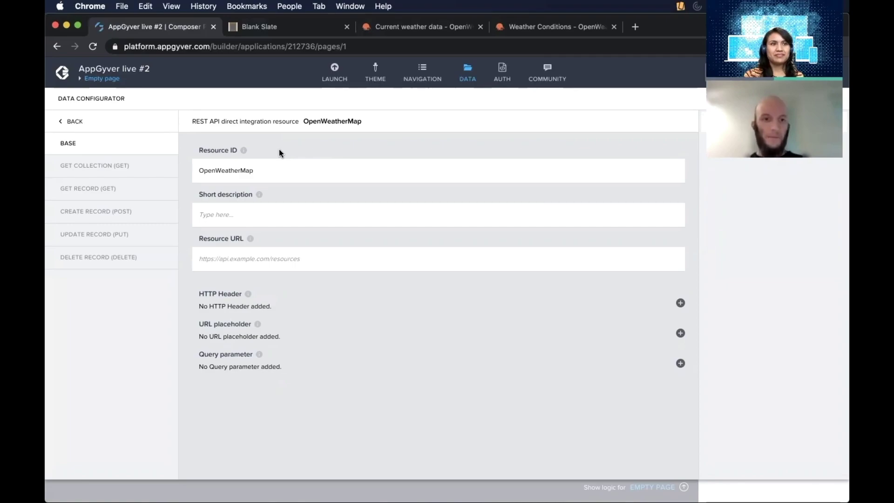
# Enter "returns weather data" as the resource's short description
pyautogui.click(265, 217)
pyautogui.write('return')
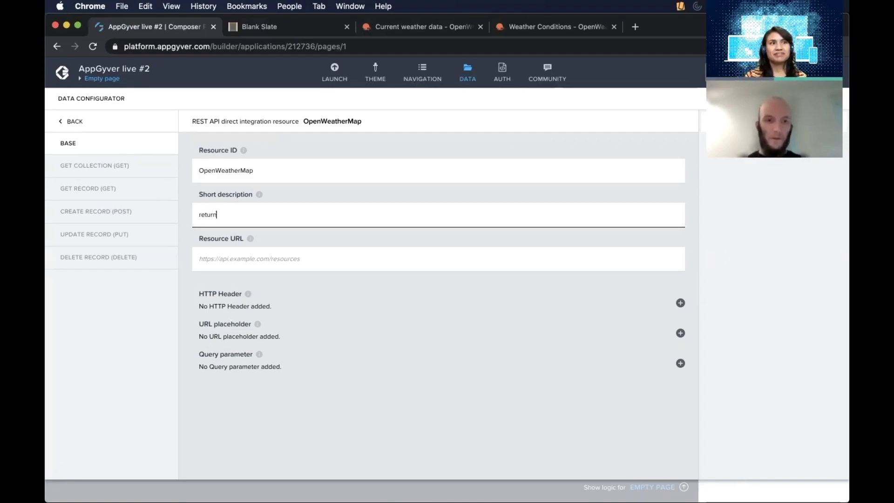
pyautogui.write('s we')
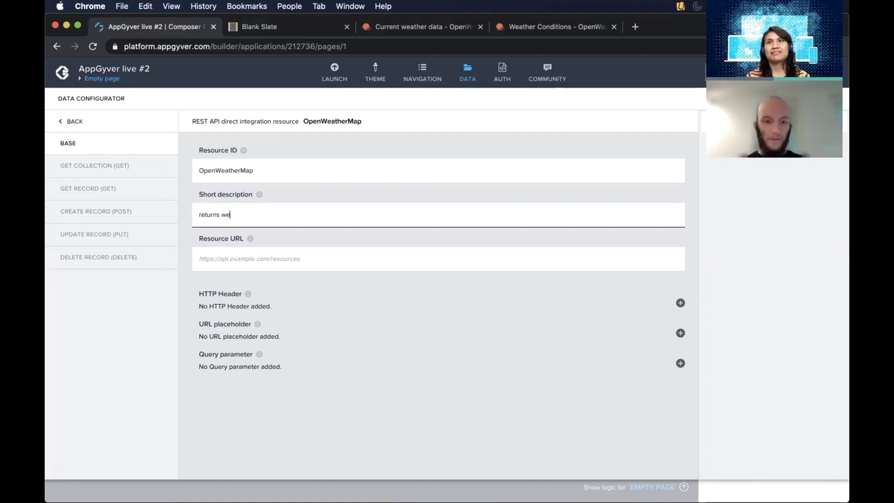
pyautogui.write('ather data')
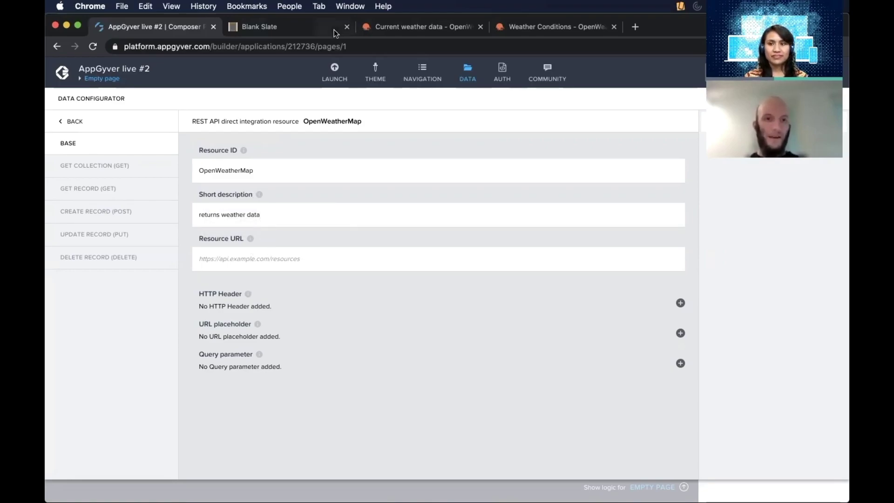
pyautogui.click(265, 27)
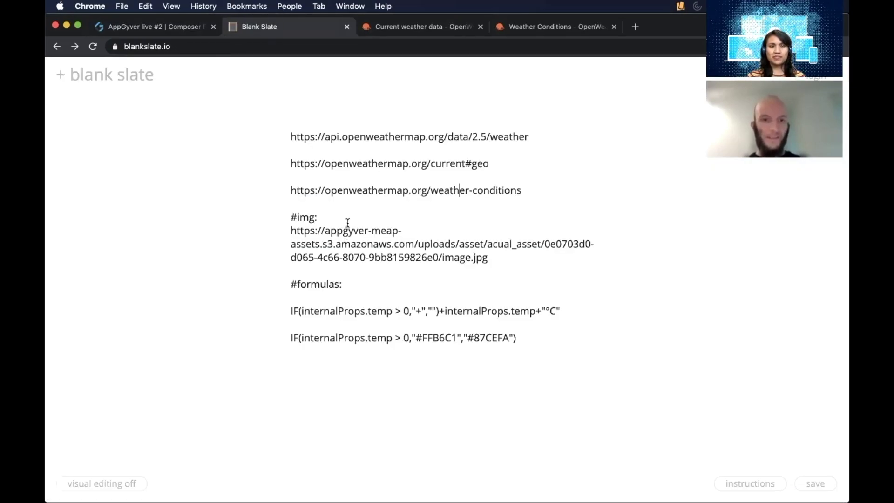
pyautogui.tripleClick(372, 138)
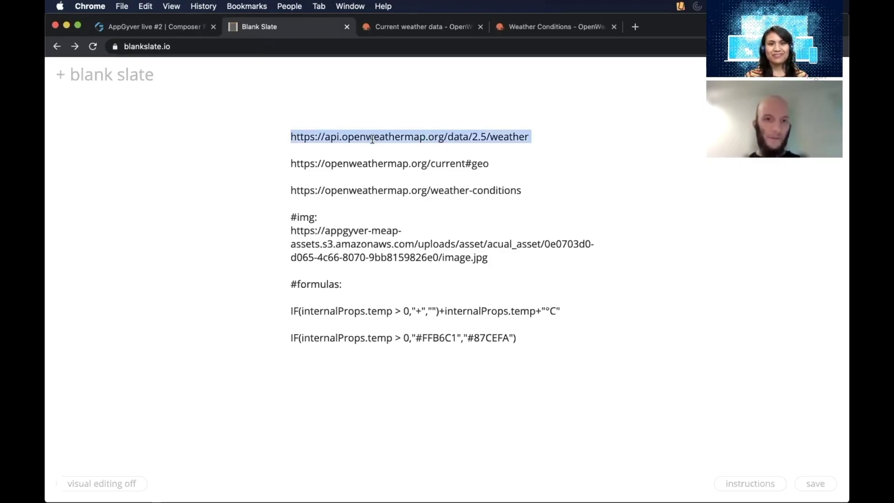
pyautogui.press('super+c')
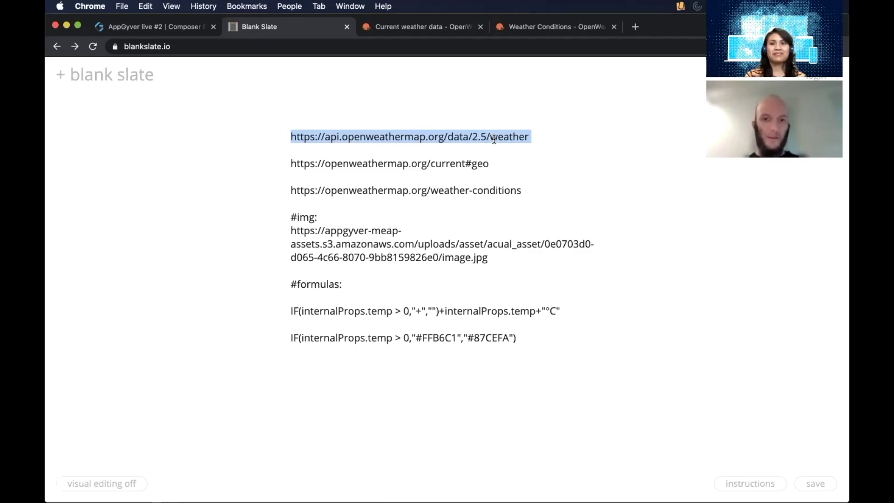
pyautogui.click(144, 26)
pyautogui.click(326, 259)
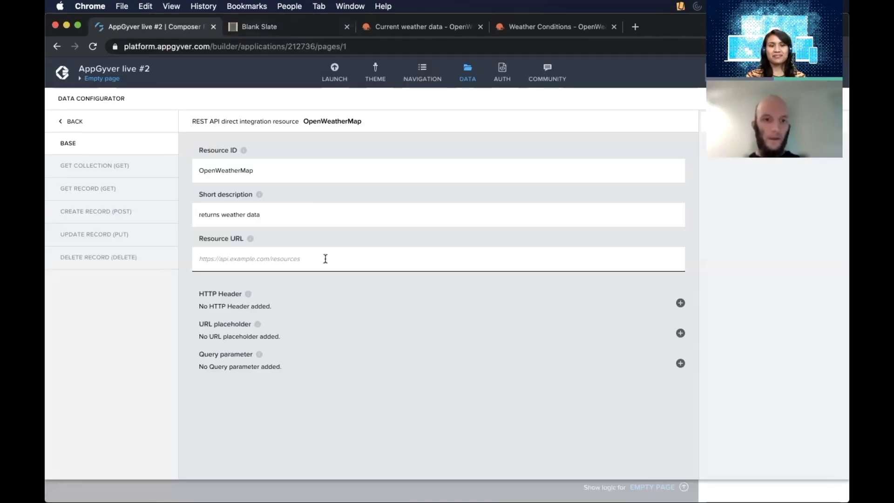
pyautogui.press('super+v')
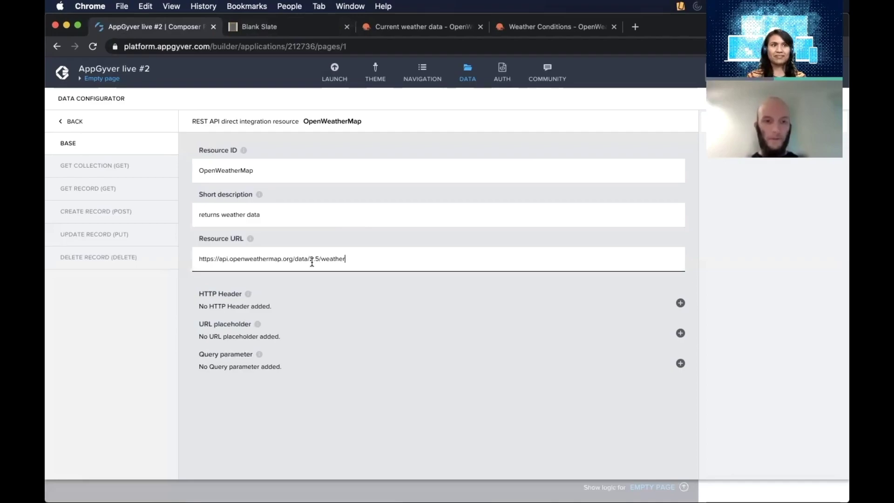
# Compare the resource's base URL with OpenWeather's example API call by coordinates and check which query parameters the call uses
pyautogui.click(388, 26)
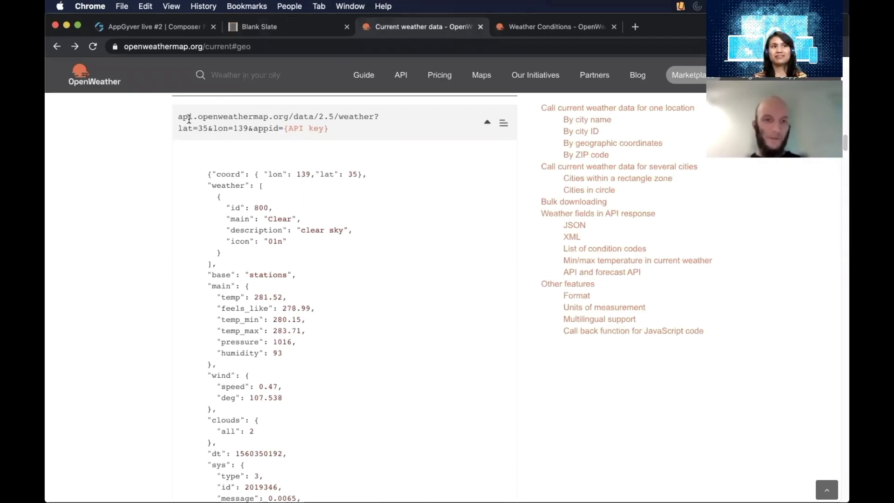
pyautogui.click(145, 27)
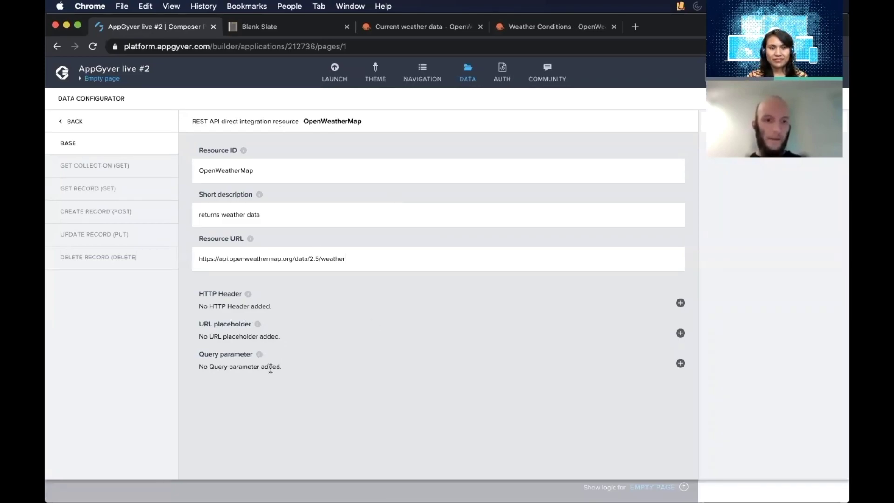
pyautogui.click(398, 31)
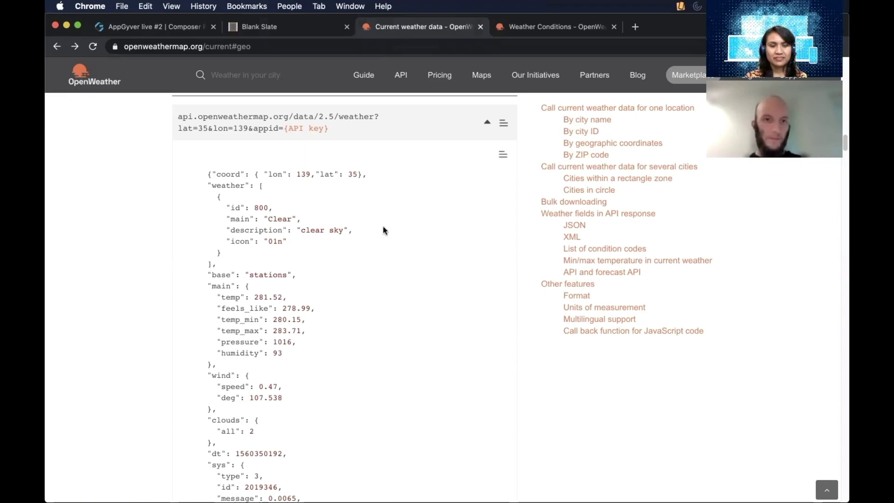
pyautogui.scroll(1, 387, 235)
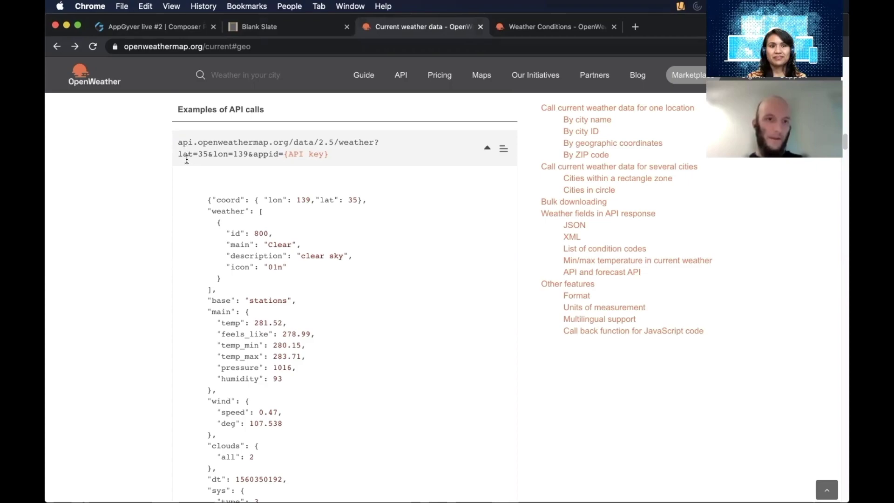
# Add a query parameter with key appid and label API key to the OpenWeatherMap resource, following the example API call
pyautogui.moveTo(179, 154); pyautogui.dragTo(208, 155)
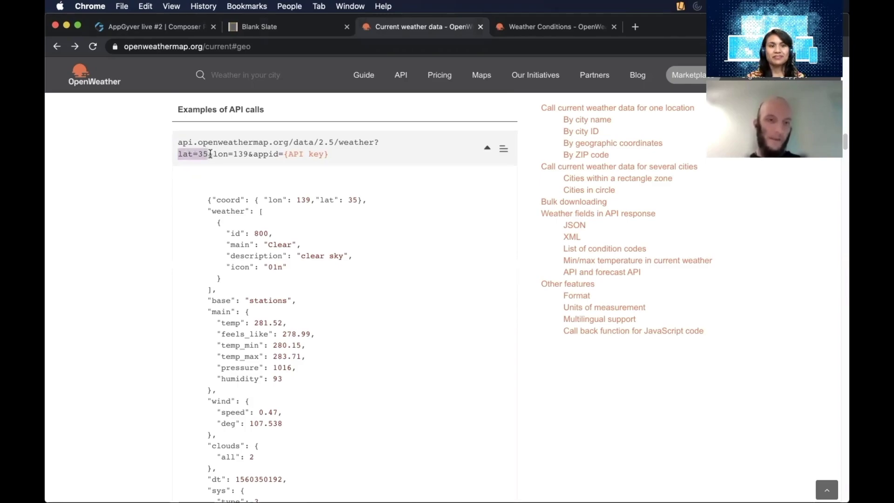
pyautogui.moveTo(214, 154); pyautogui.dragTo(248, 154)
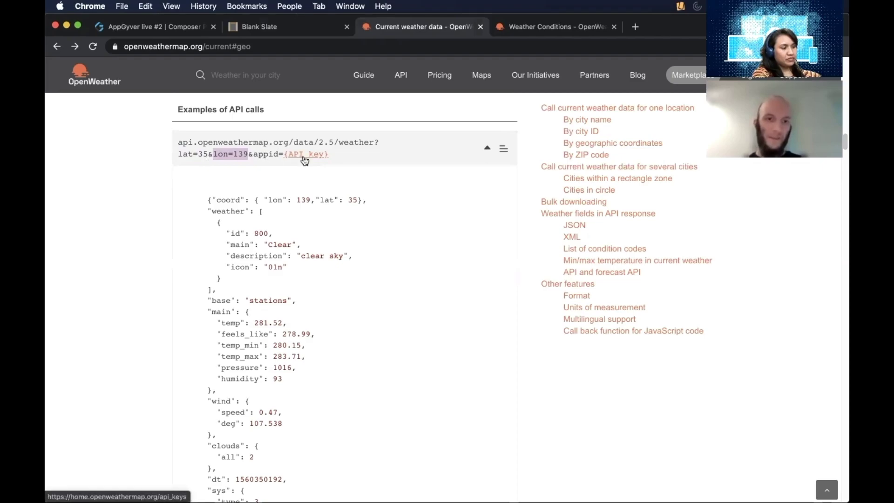
pyautogui.click(137, 27)
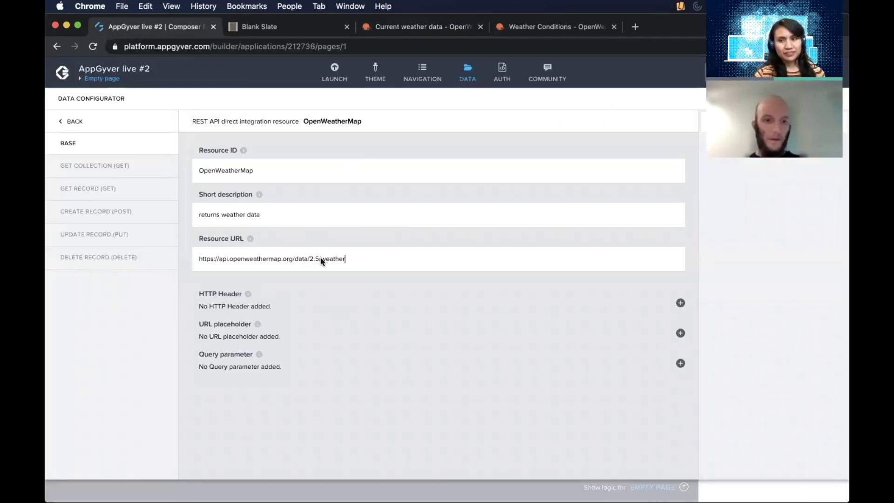
pyautogui.click(680, 364)
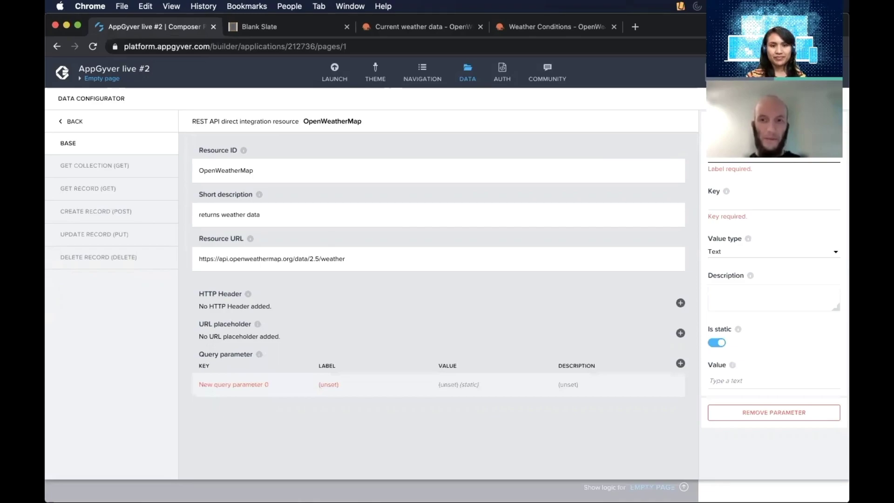
pyautogui.click(733, 206)
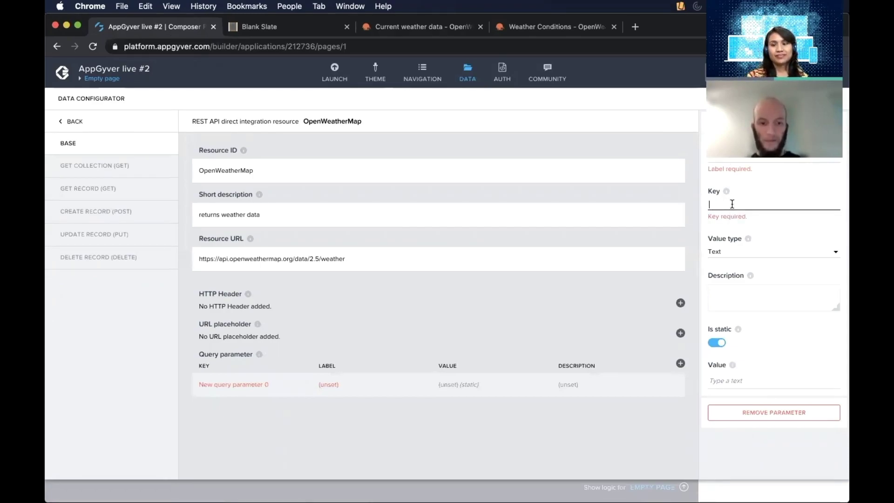
pyautogui.write('appid')
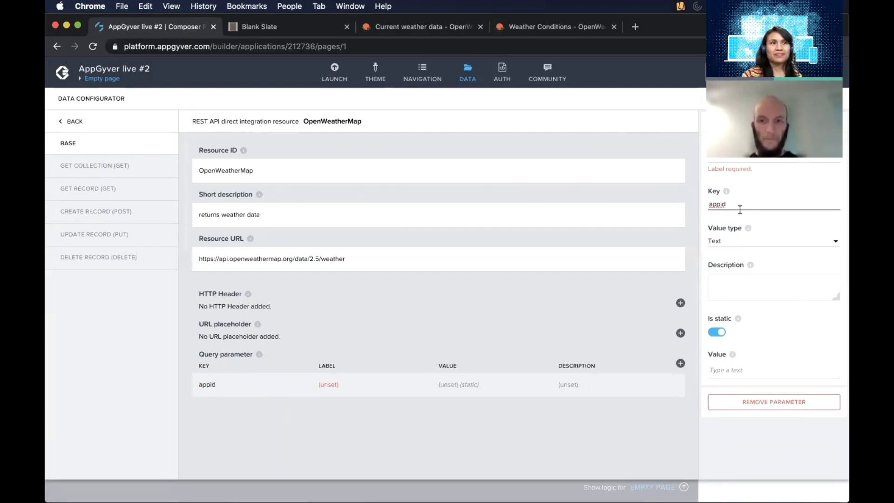
pyautogui.click(737, 169)
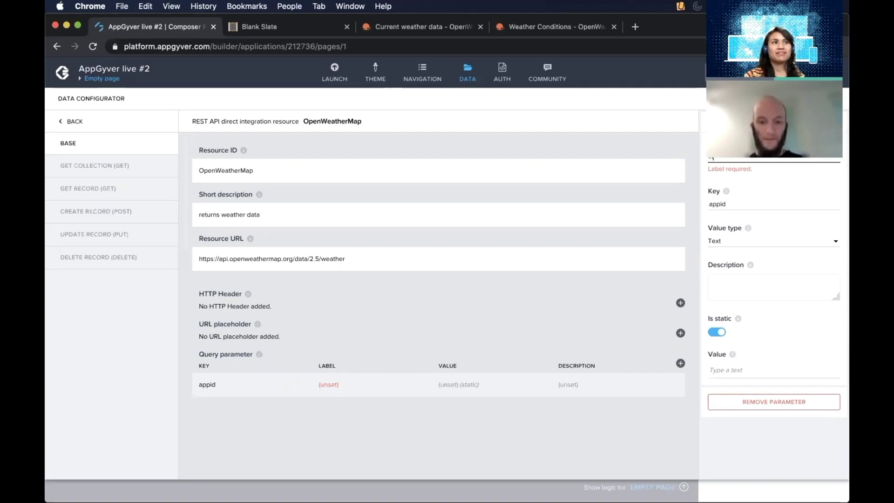
pyautogui.write('API key')
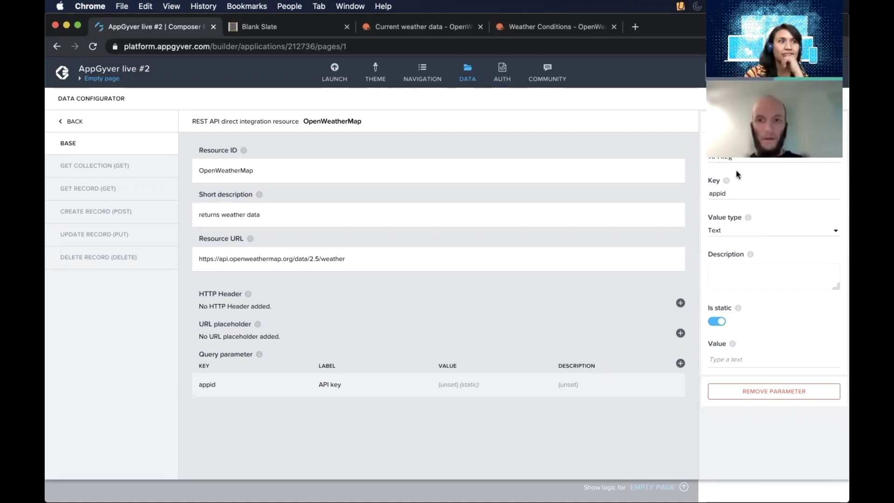
# Copy the API key from the appid query parameter of the TheBackup data resource
pyautogui.click(248, 28)
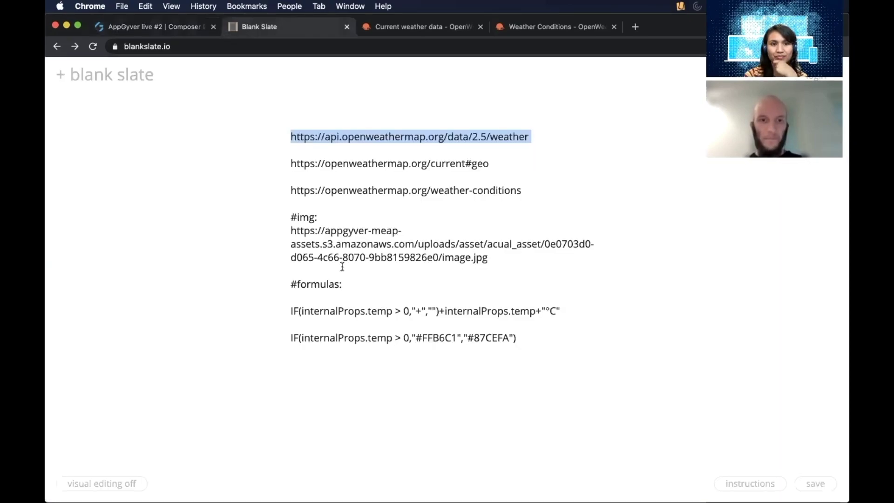
pyautogui.click(171, 29)
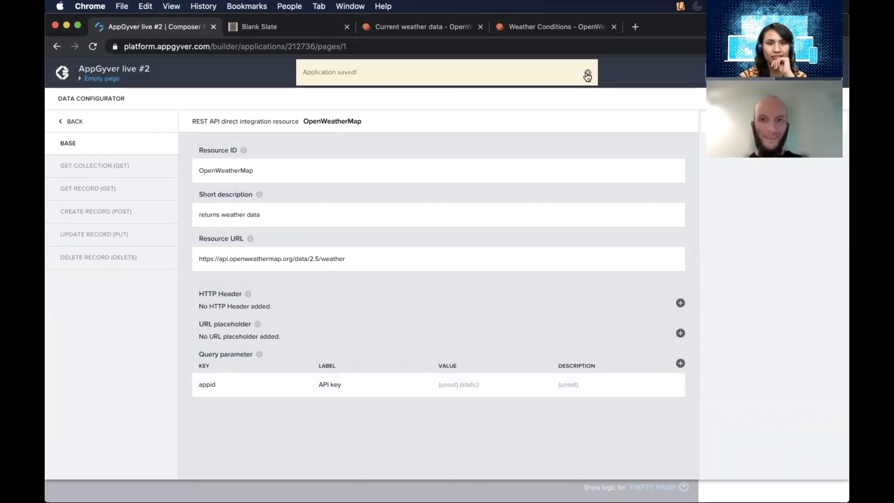
pyautogui.click(588, 74)
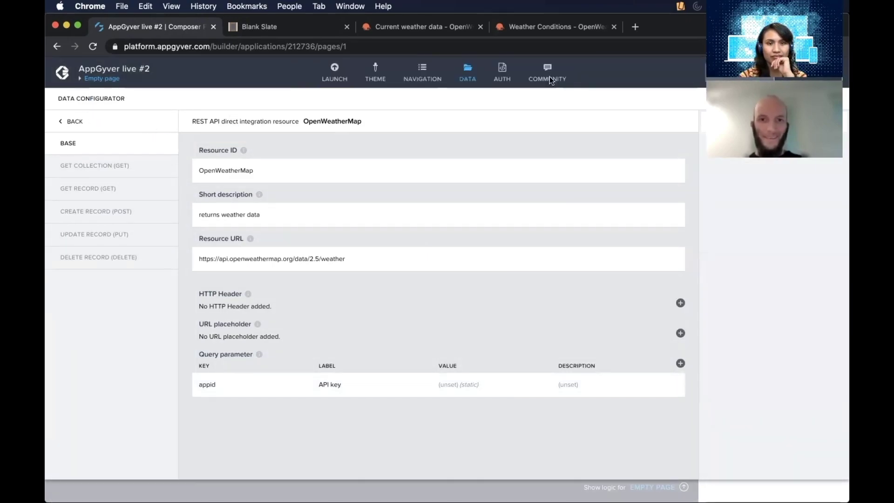
pyautogui.click(71, 122)
pyautogui.click(147, 177)
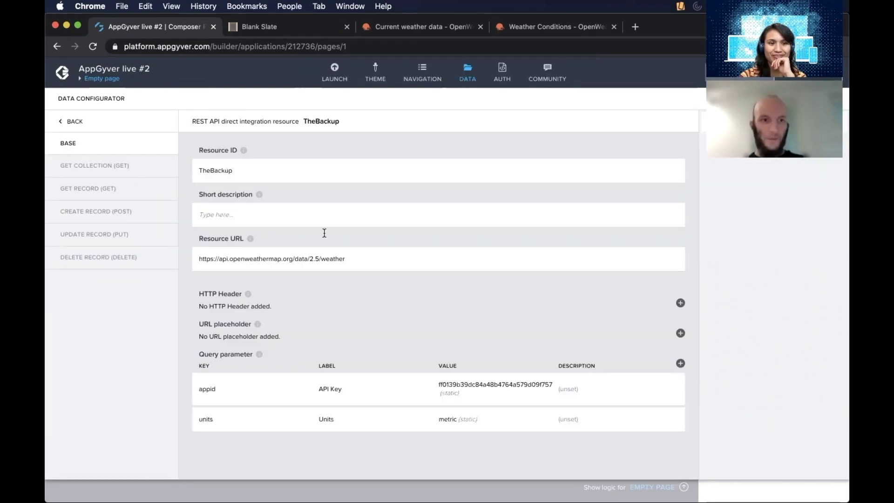
pyautogui.click(463, 389)
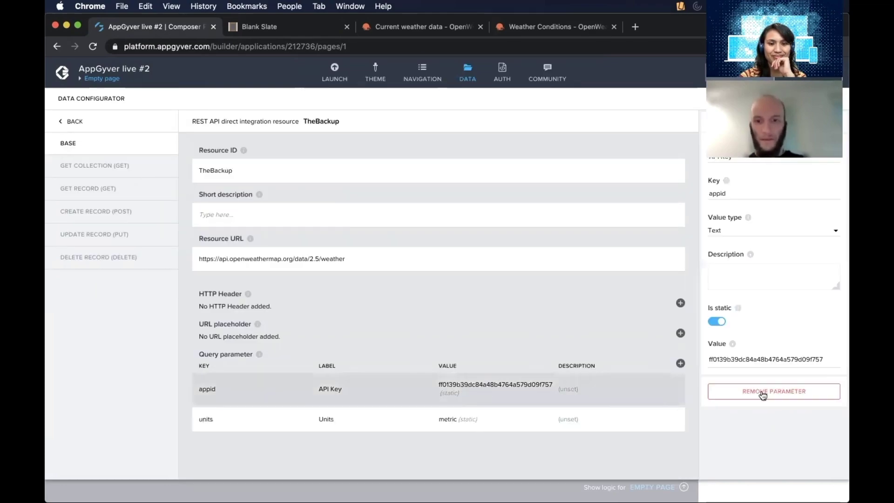
pyautogui.doubleClick(759, 359)
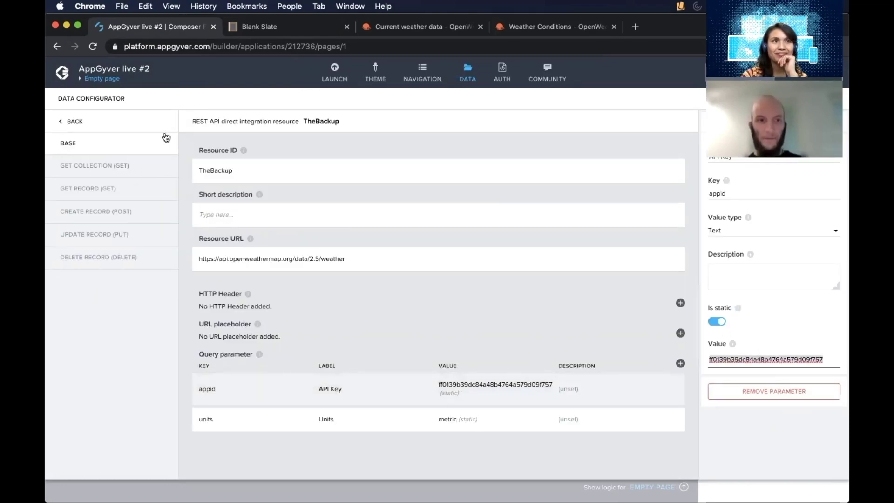
# Reopen the OpenWeatherMap resource and paste the API key as the static value of its appid query parameter
pyautogui.click(468, 77)
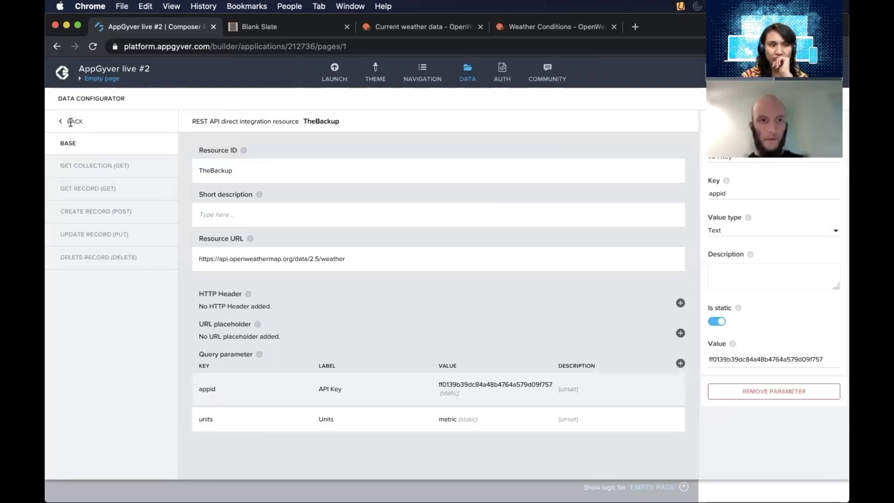
pyautogui.click(71, 122)
pyautogui.click(150, 148)
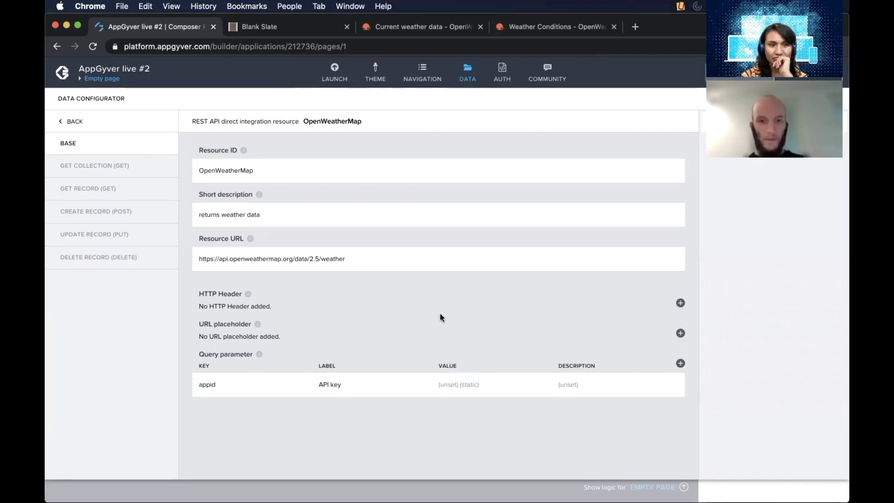
pyautogui.click(379, 392)
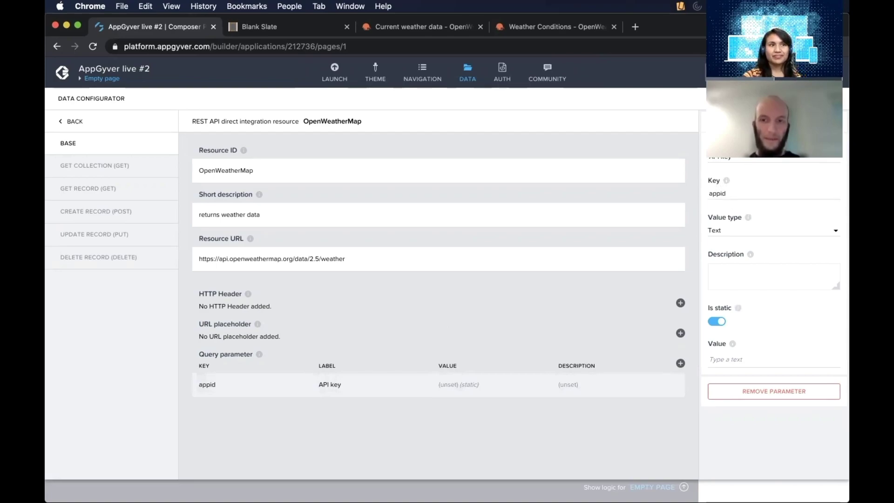
pyautogui.click(741, 362)
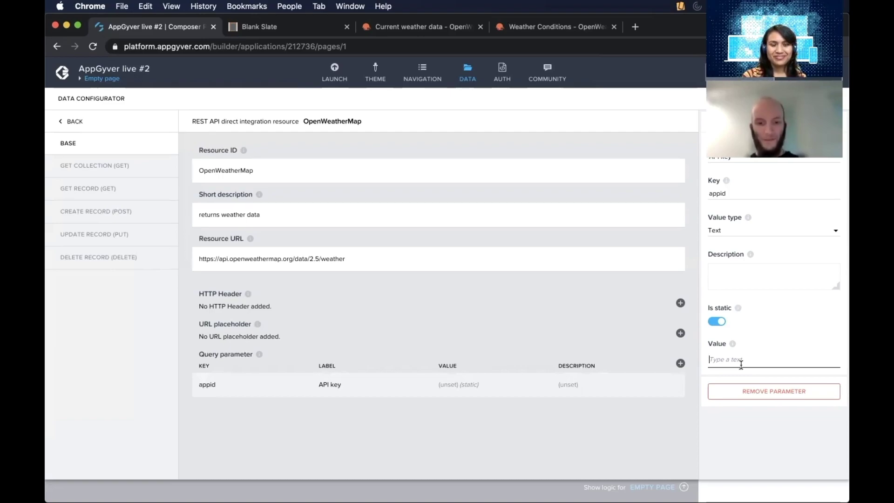
pyautogui.press('super+v')
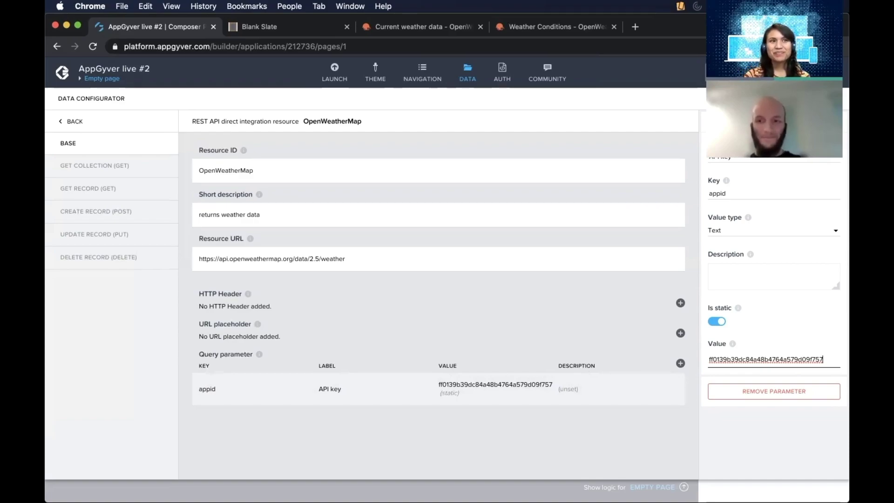
pyautogui.press('Return')
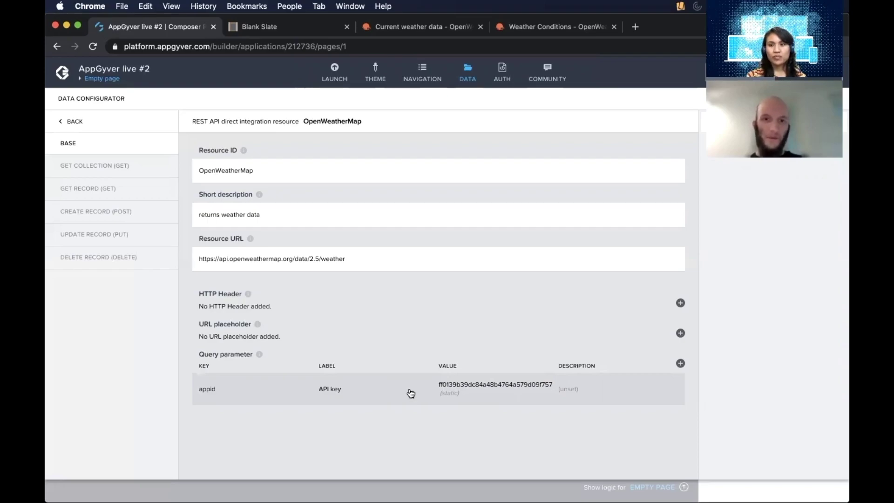
# Check the units options in OpenWeather's API documentation and add a query parameter with label Units and key units to the OpenWeatherMap resource
pyautogui.click(411, 28)
pyautogui.scroll(7, 354, 248)
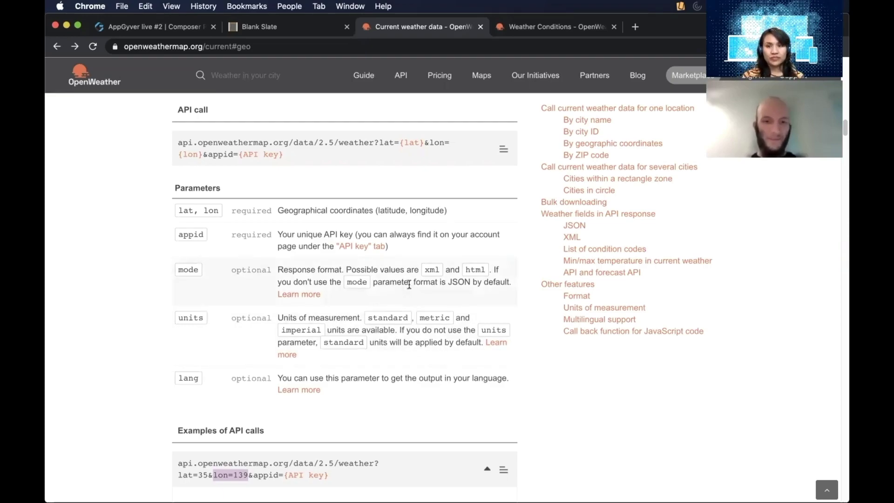
pyautogui.moveTo(419, 318); pyautogui.dragTo(450, 316)
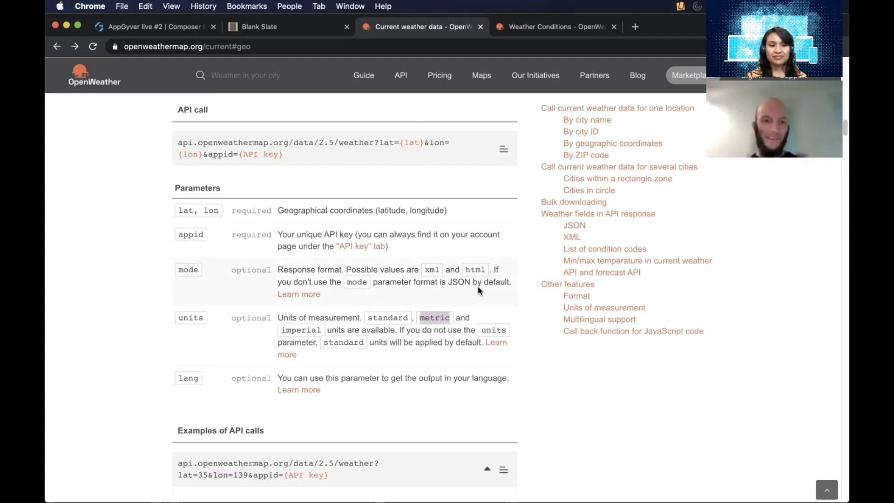
pyautogui.click(151, 27)
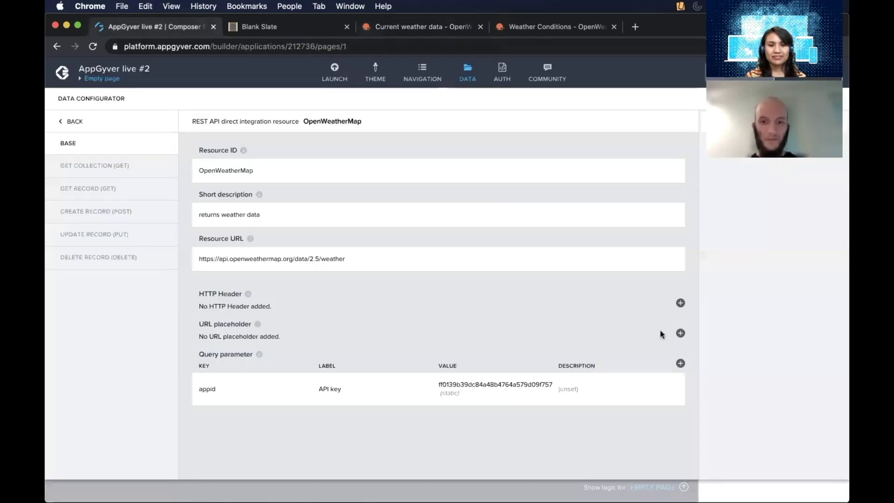
pyautogui.click(680, 363)
pyautogui.click(755, 158)
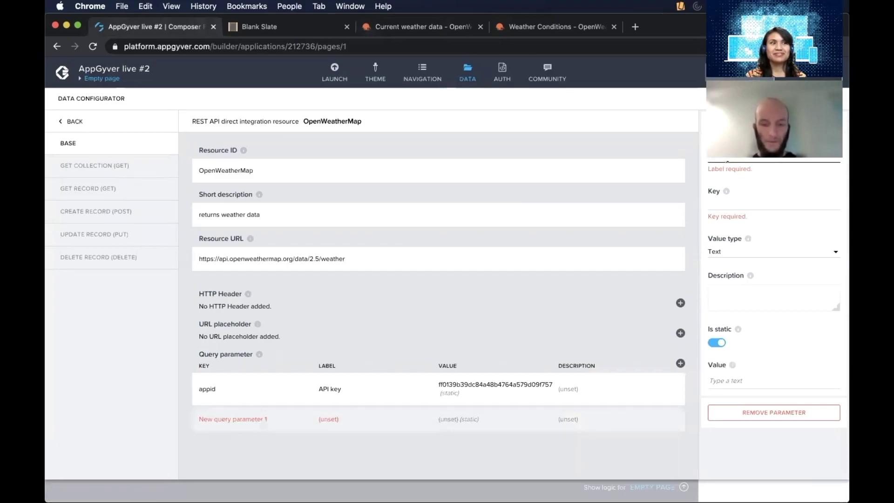
pyautogui.write('Unit')
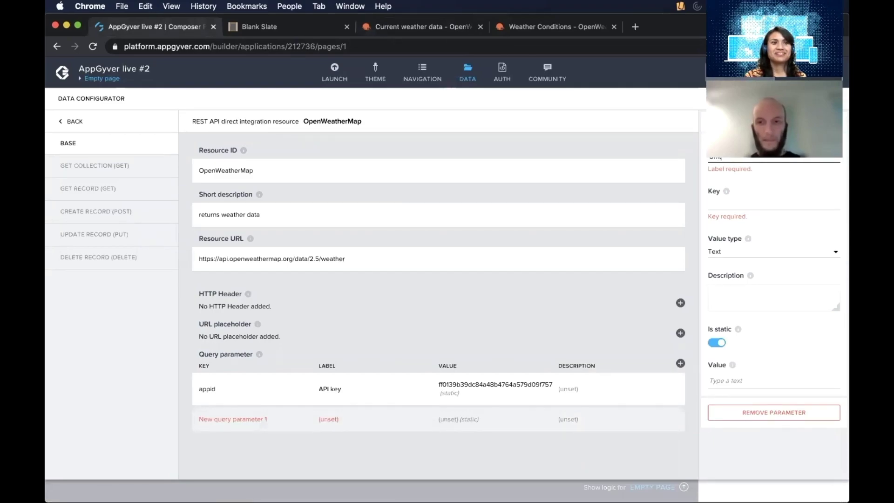
pyautogui.write('s')
pyautogui.click(726, 192)
pyautogui.write('units')
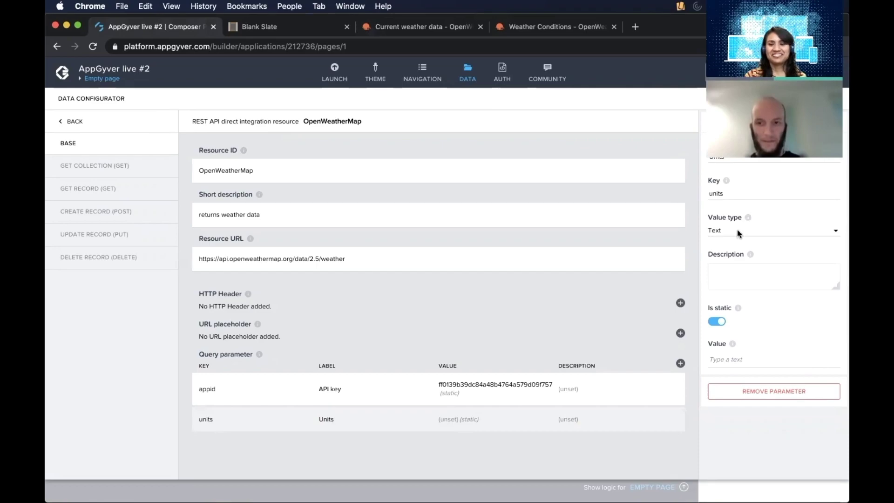
# Set the static value of the Units query parameter to metric
pyautogui.click(746, 360)
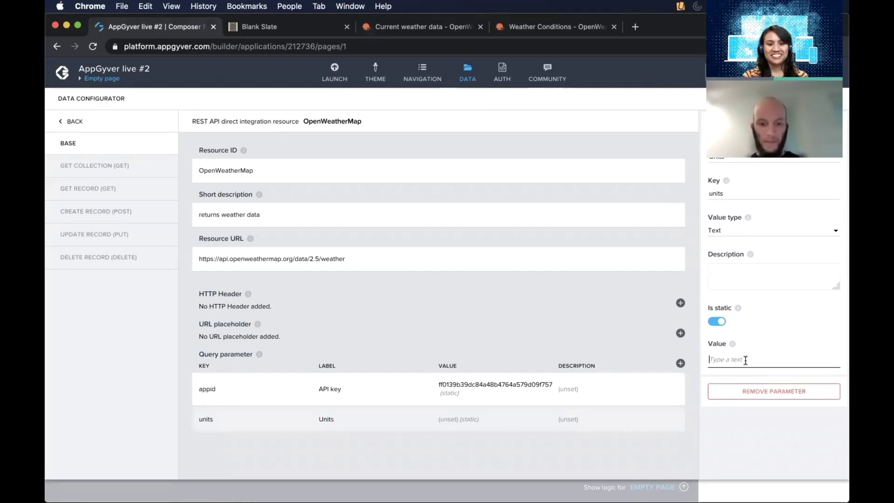
pyautogui.write('metric')
pyautogui.press('Return')
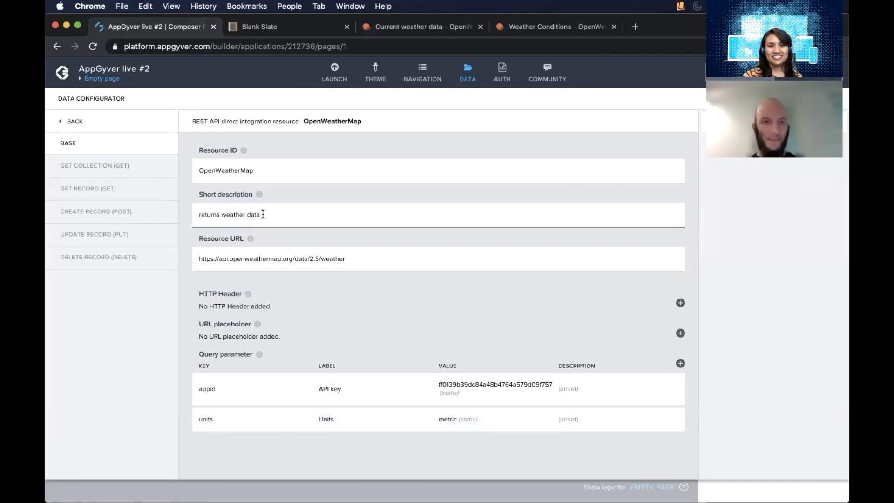
# Compare the Get Collection and Get Record methods of the OpenWeatherMap resource and disable Get Collection (GET)
pyautogui.click(116, 168)
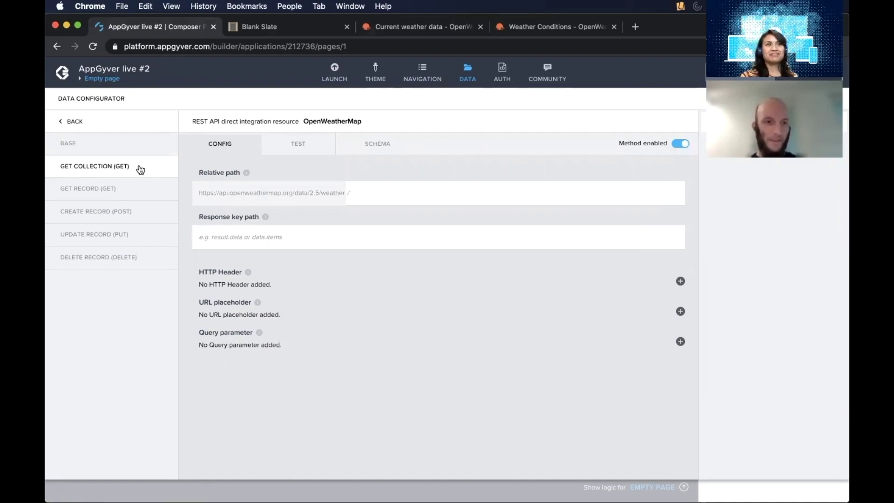
pyautogui.rightClick(137, 163)
pyautogui.click(139, 158)
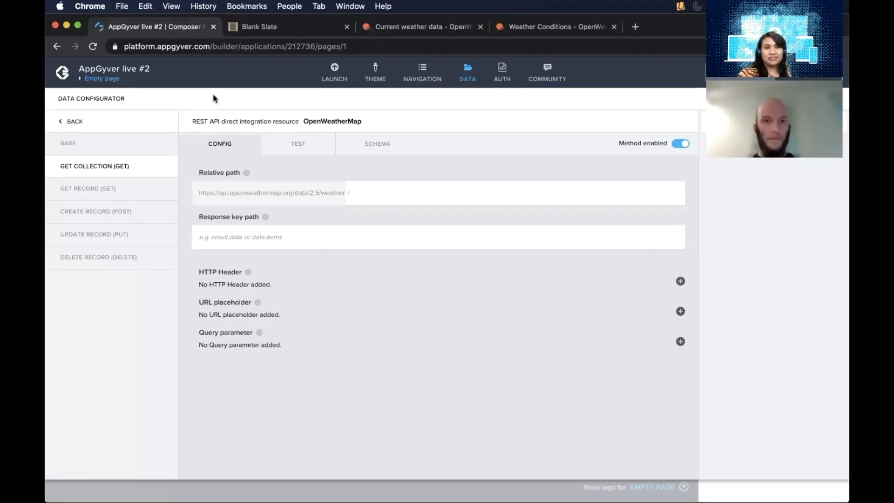
pyautogui.click(385, 23)
pyautogui.scroll(4, 340, 212)
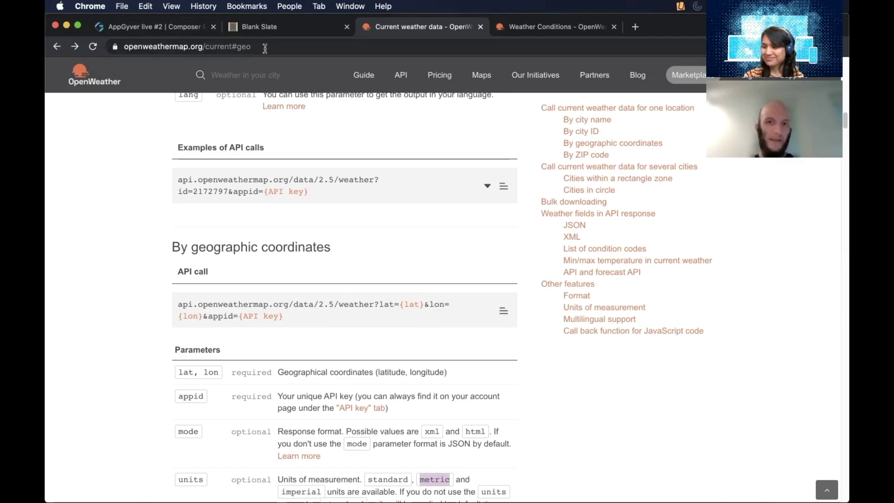
pyautogui.click(150, 29)
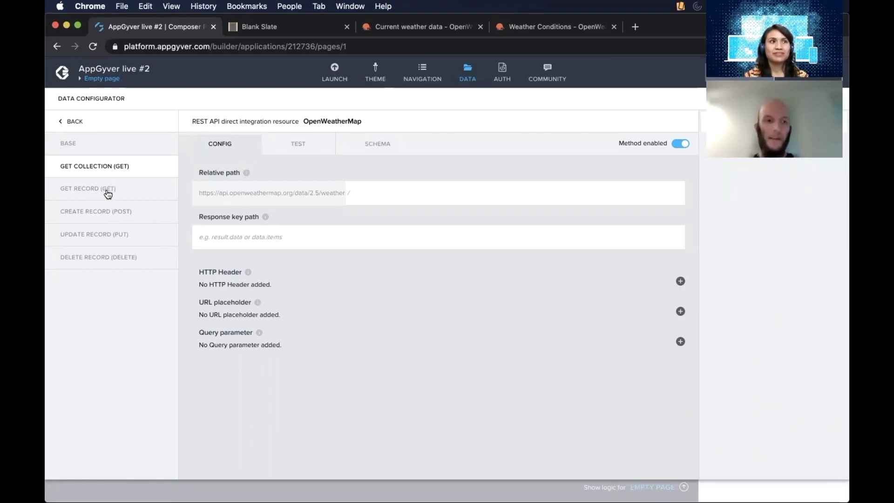
pyautogui.click(88, 192)
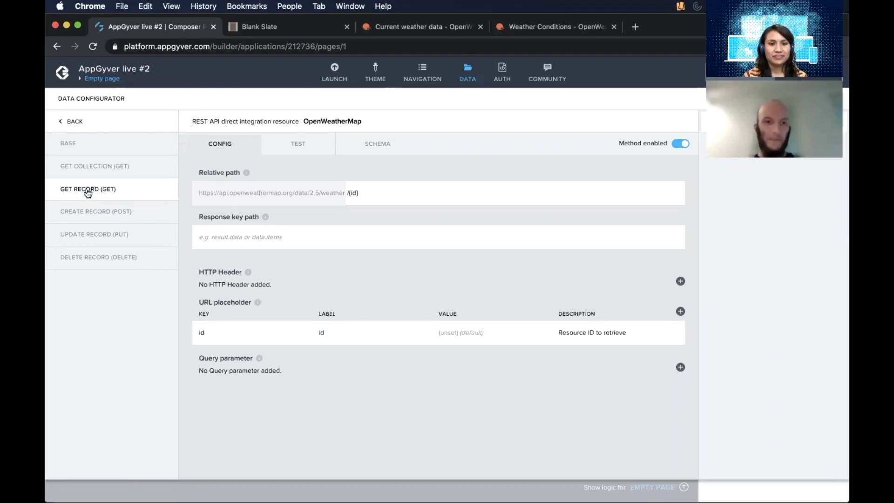
pyautogui.click(101, 169)
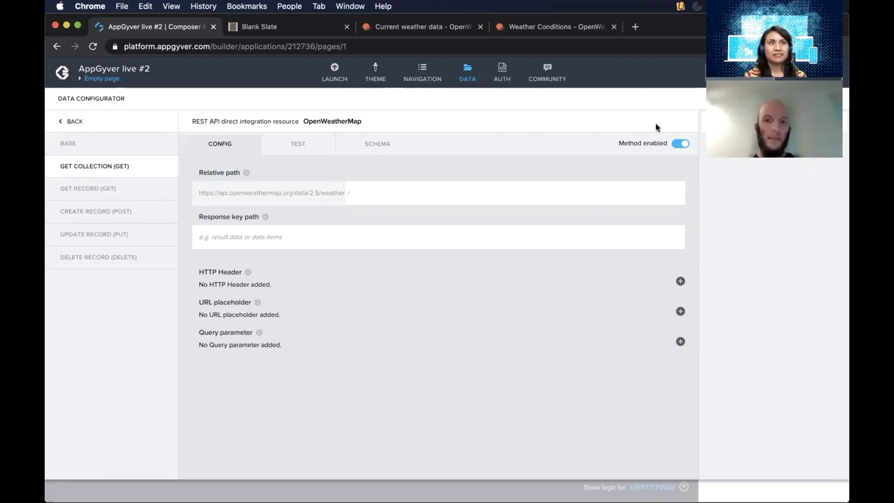
pyautogui.click(679, 145)
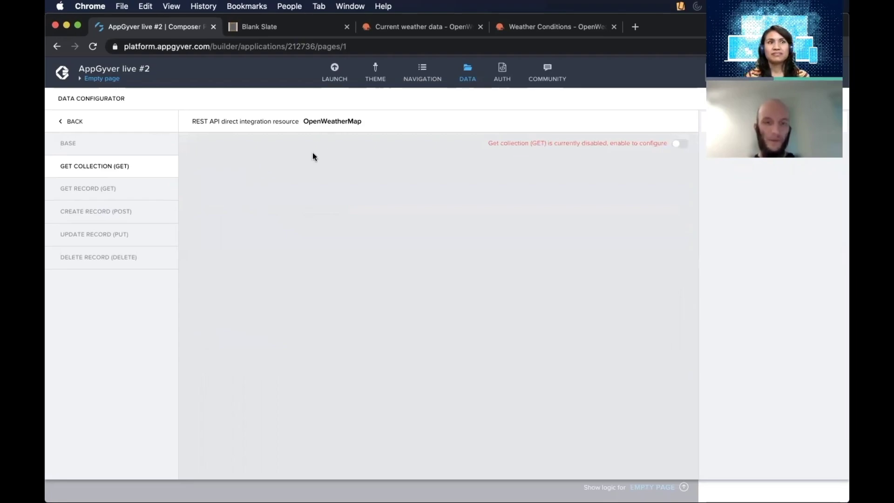
# Look over the record methods of the OpenWeatherMap resource and clear the relative path of Get Record (GET)
pyautogui.click(66, 193)
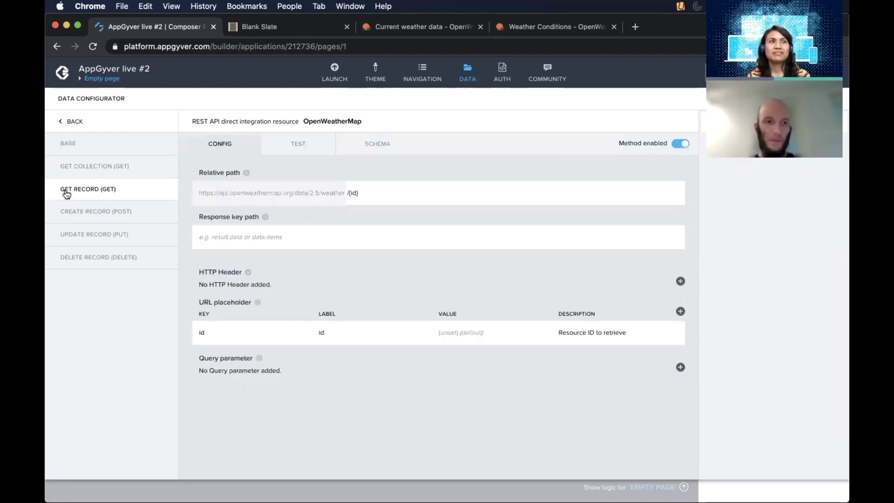
pyautogui.click(90, 213)
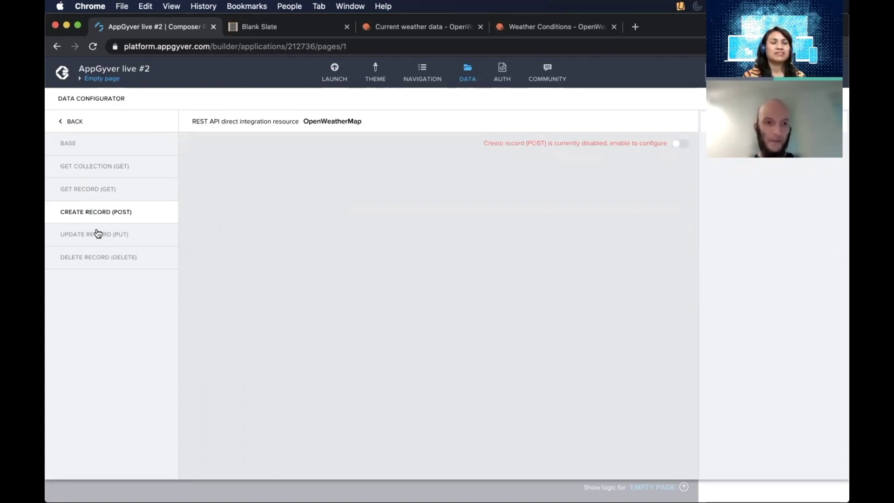
pyautogui.click(97, 234)
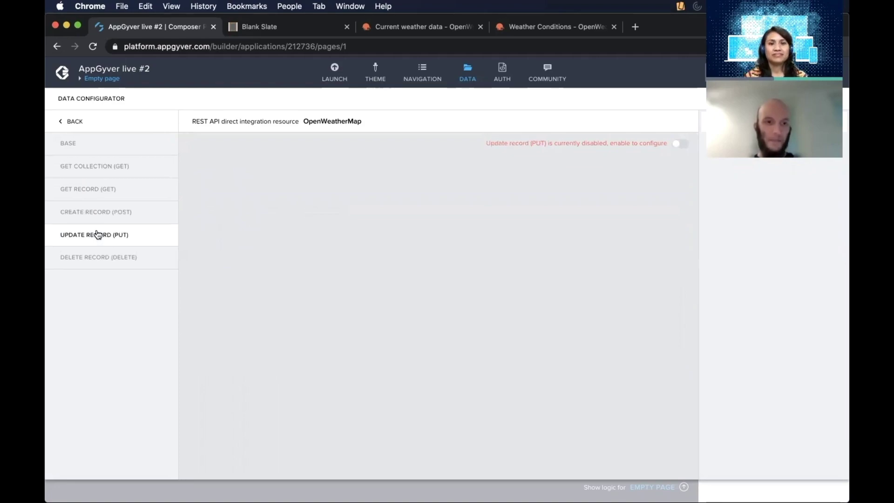
pyautogui.click(89, 191)
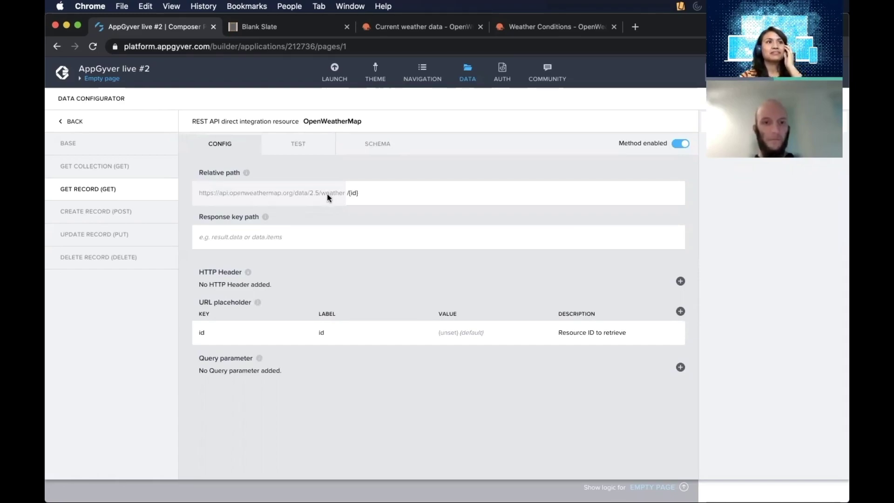
pyautogui.click(352, 193)
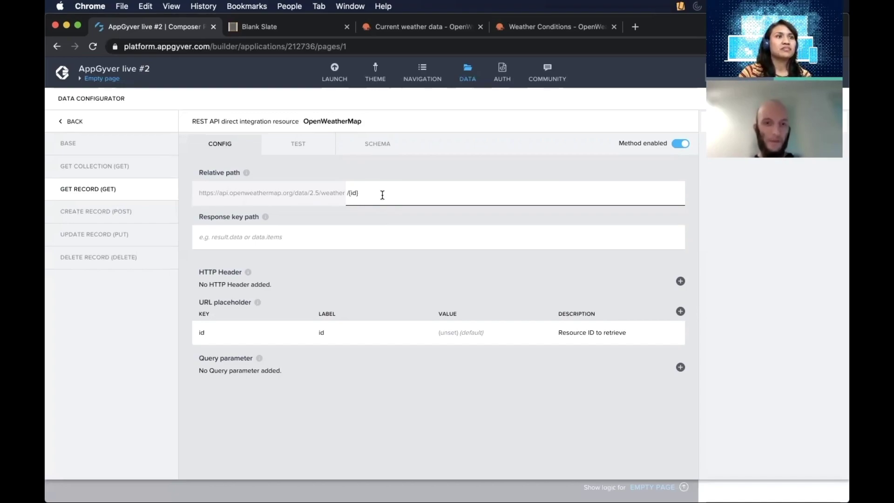
pyautogui.press('super+a')
pyautogui.press('BackSpace')
pyautogui.click(293, 373)
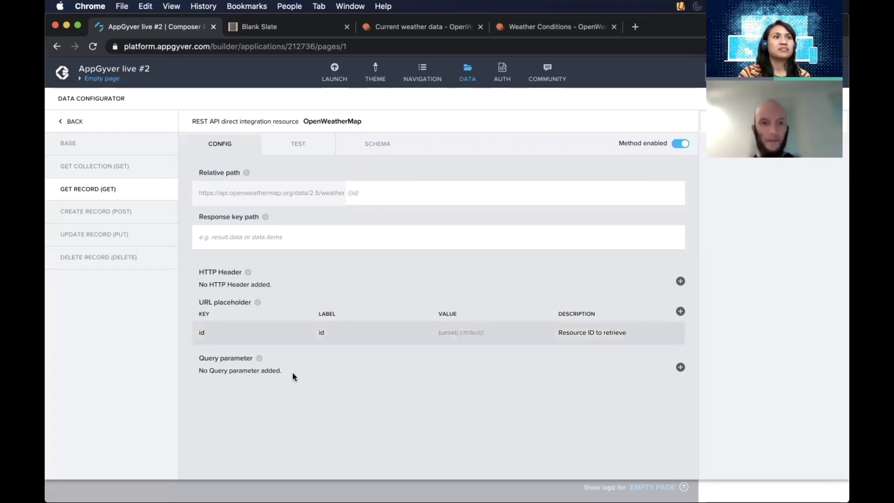
# Remove the id URL placeholder from the Get Record (GET) method
pyautogui.click(321, 333)
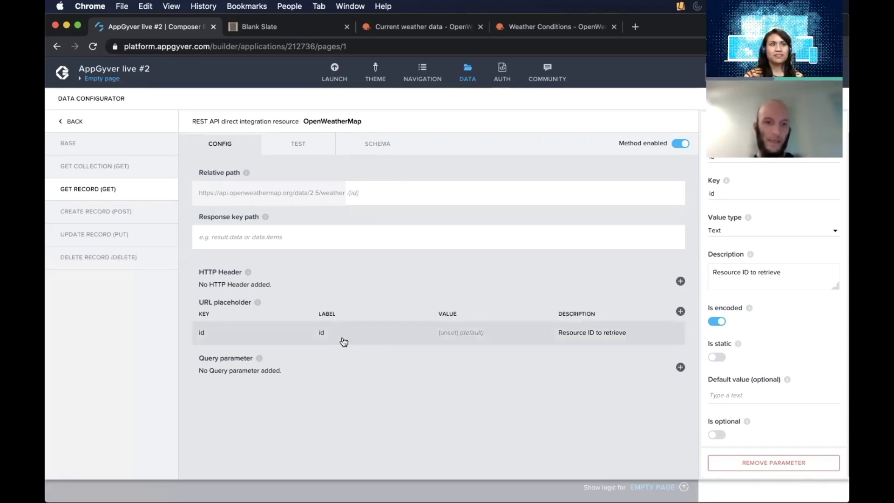
pyautogui.click(370, 188)
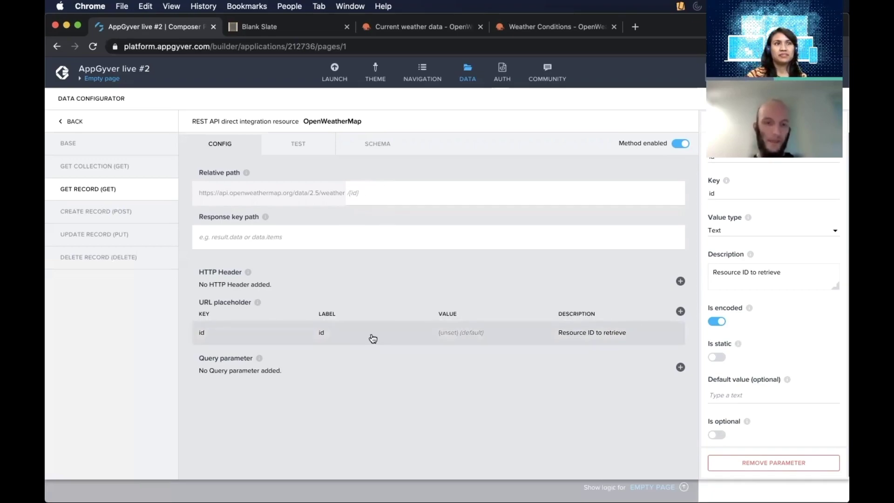
pyautogui.click(799, 464)
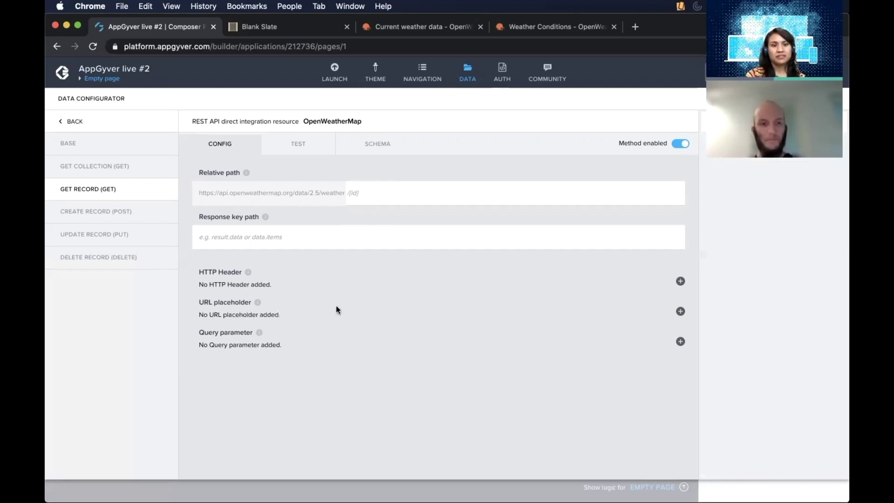
# Check the geographic-coordinates call in OpenWeather's API documentation and add a non-static, required query parameter labelled Latitude with key lat to Get Record (GET)
pyautogui.click(387, 29)
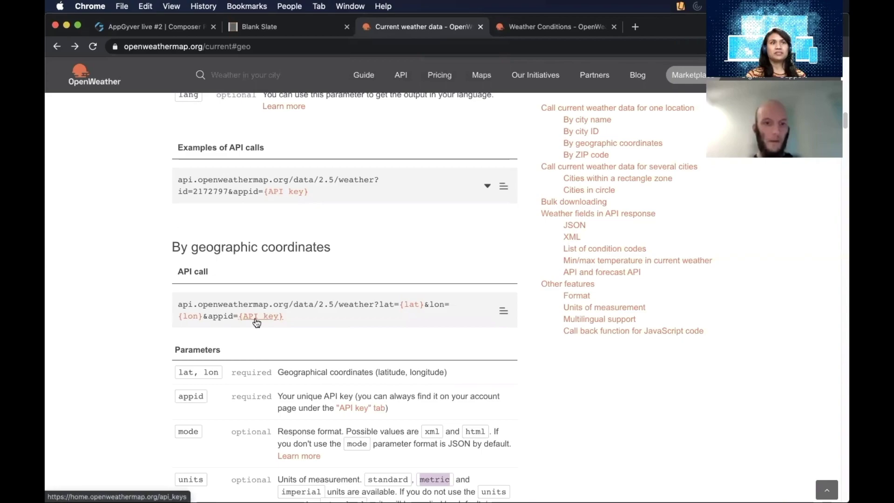
pyautogui.scroll(-1, 257, 322)
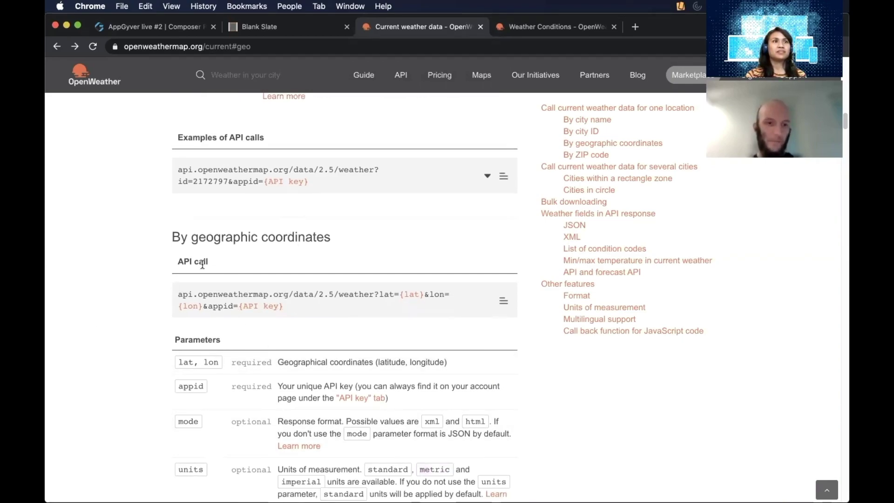
pyautogui.scroll(-2, 200, 266)
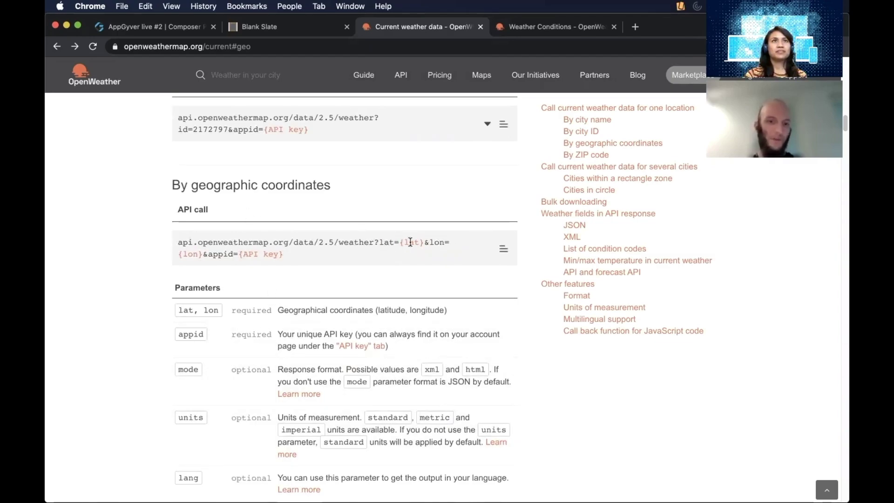
pyautogui.click(136, 29)
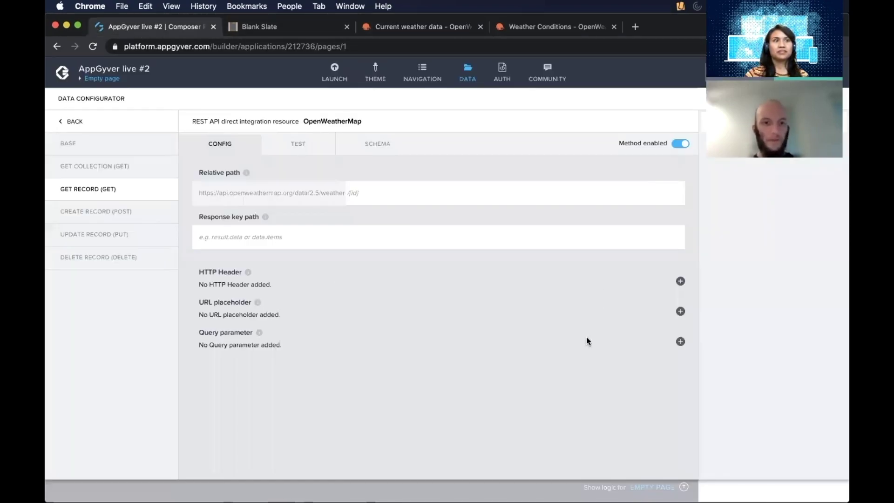
pyautogui.click(679, 343)
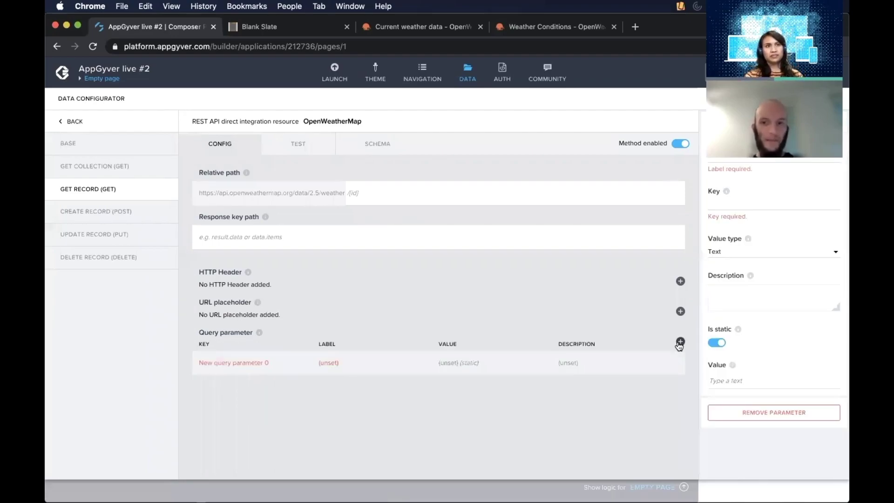
pyautogui.click(735, 157)
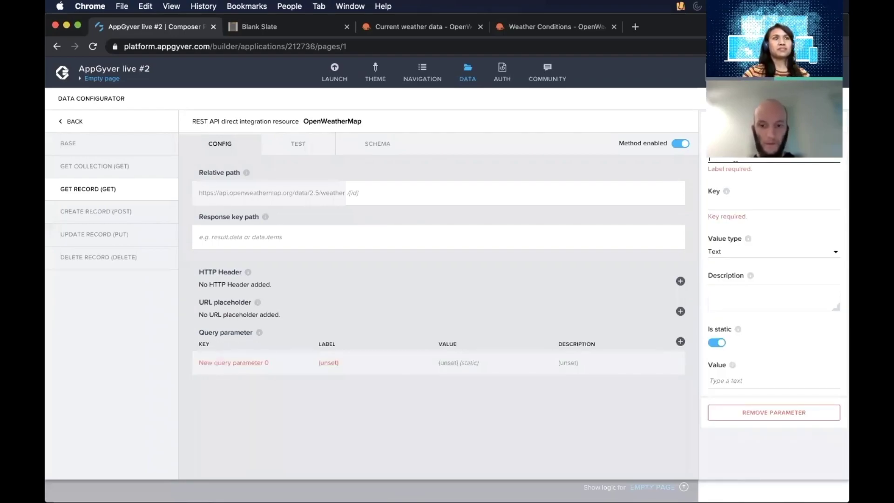
pyautogui.write('Latitud')
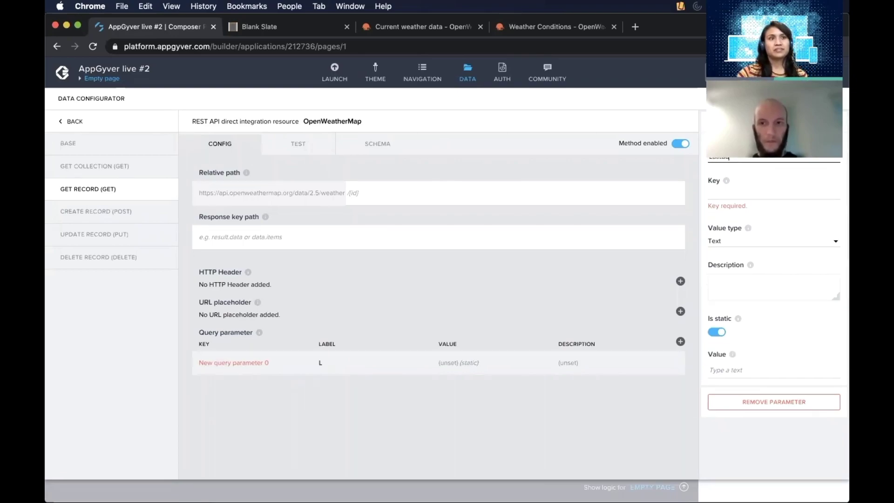
pyautogui.write('e')
pyautogui.click(757, 193)
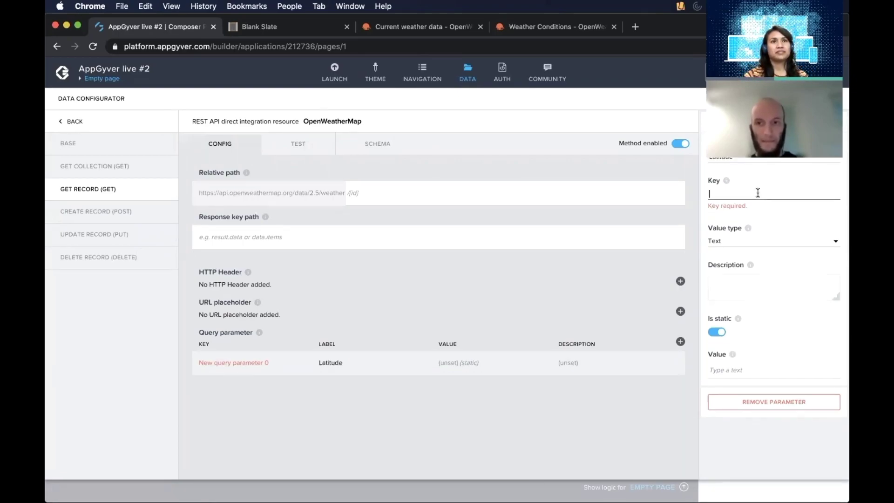
pyautogui.write('lat')
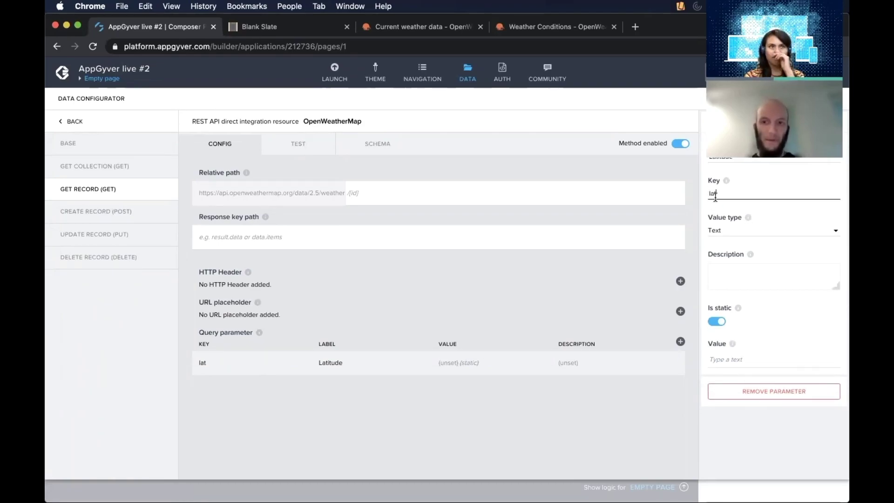
pyautogui.click(717, 325)
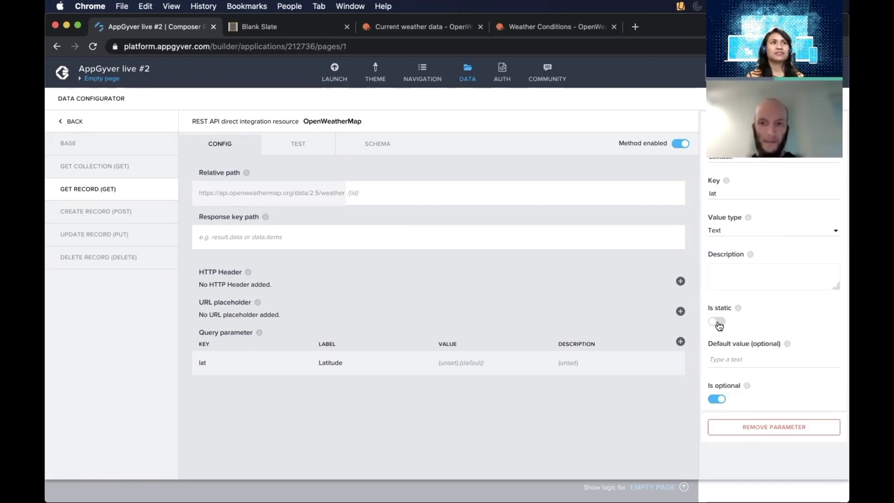
pyautogui.click(717, 400)
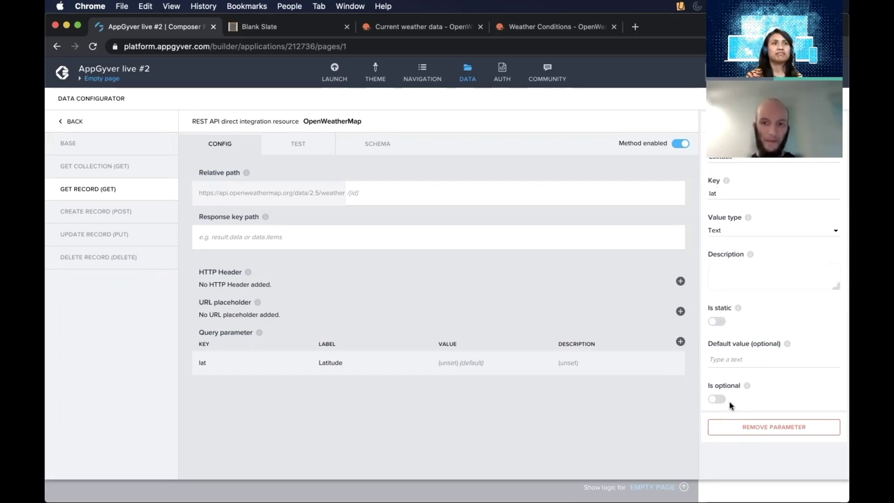
# Add a second query parameter to Get Record (GET) with label Longitude and key lon, non-static and required
pyautogui.click(681, 342)
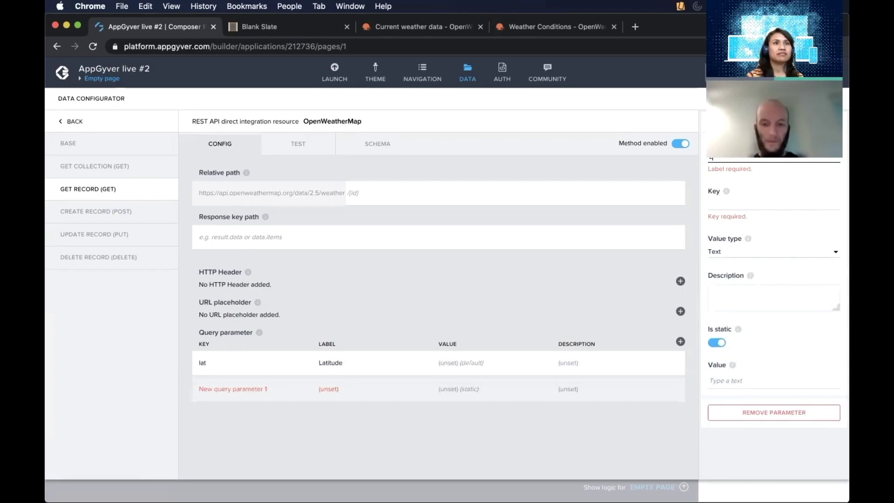
pyautogui.write('Longitude')
pyautogui.click(742, 194)
pyautogui.write('lon')
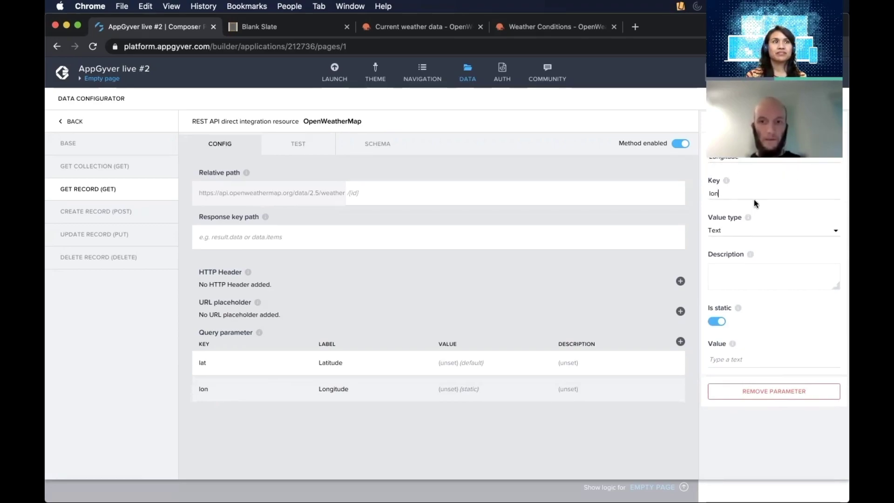
pyautogui.click(716, 322)
pyautogui.click(716, 399)
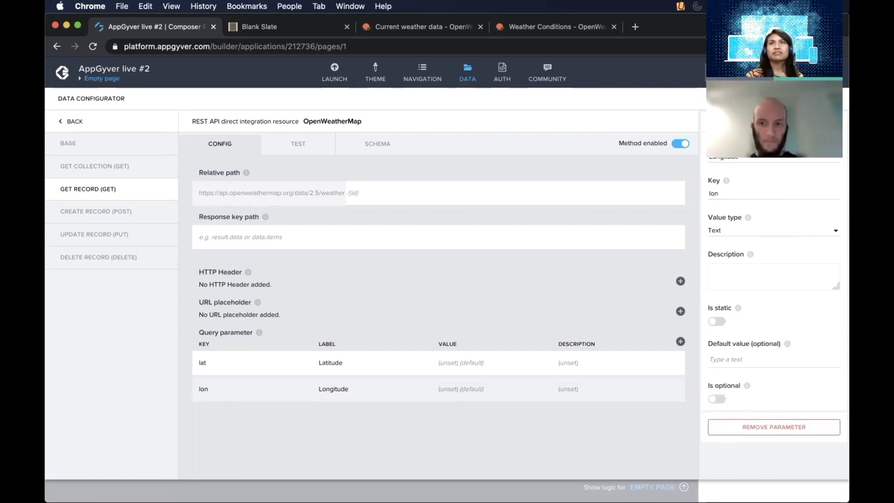
pyautogui.click(293, 234)
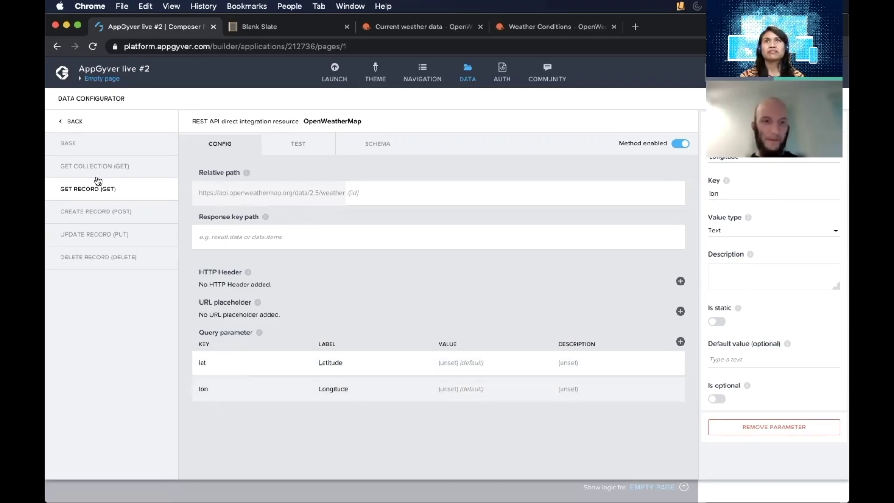
# Run a test of the Get Record (GET) method with latitude 60.1 and longitude 24.9
pyautogui.click(318, 147)
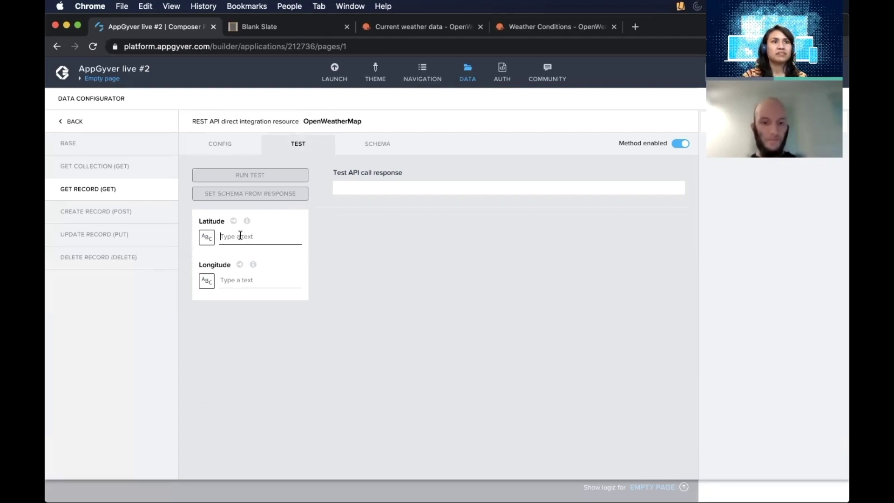
pyautogui.write('60.1')
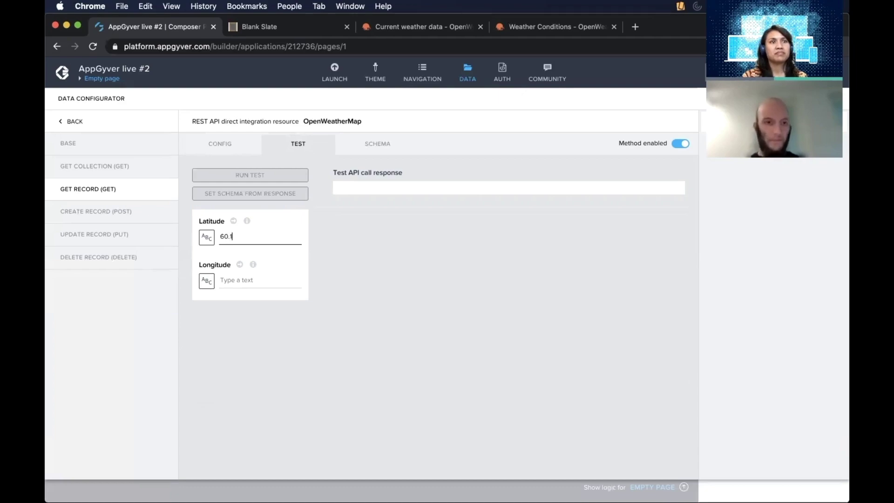
pyautogui.click(244, 280)
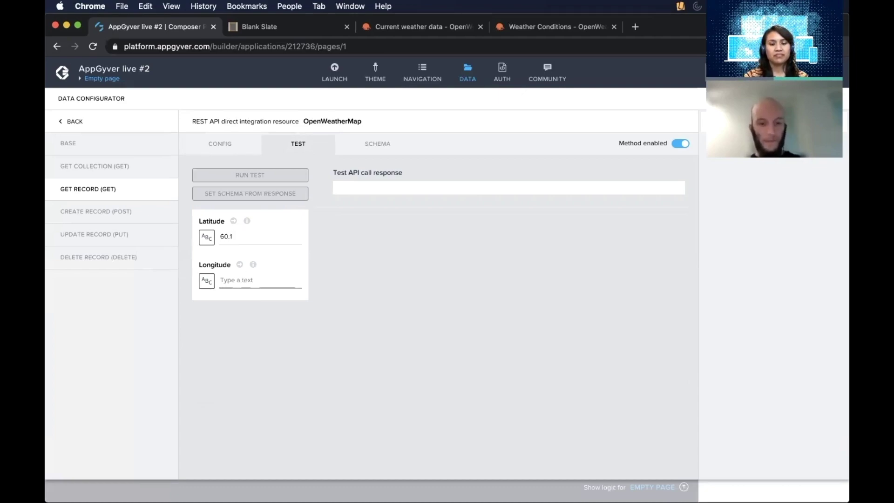
pyautogui.write('24.9')
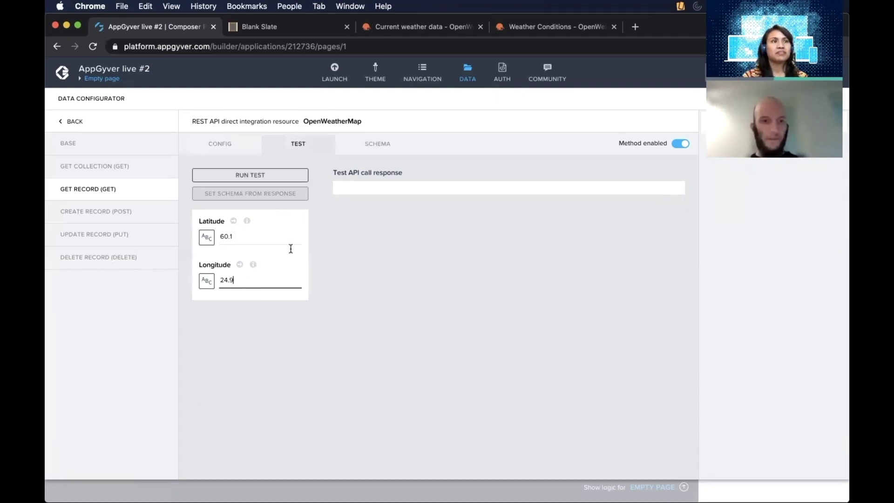
pyautogui.click(260, 180)
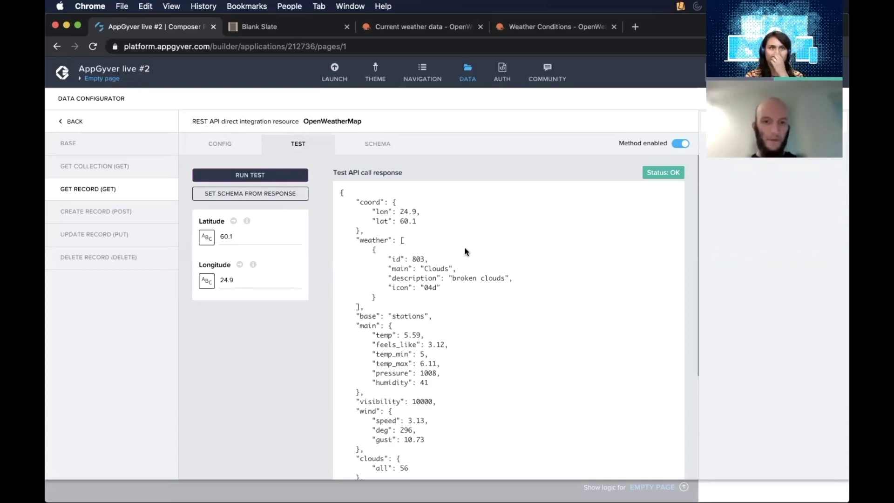
# Review the weather data in the test API call response and set the Get Record (GET) schema from it
pyautogui.scroll(-3, 466, 251)
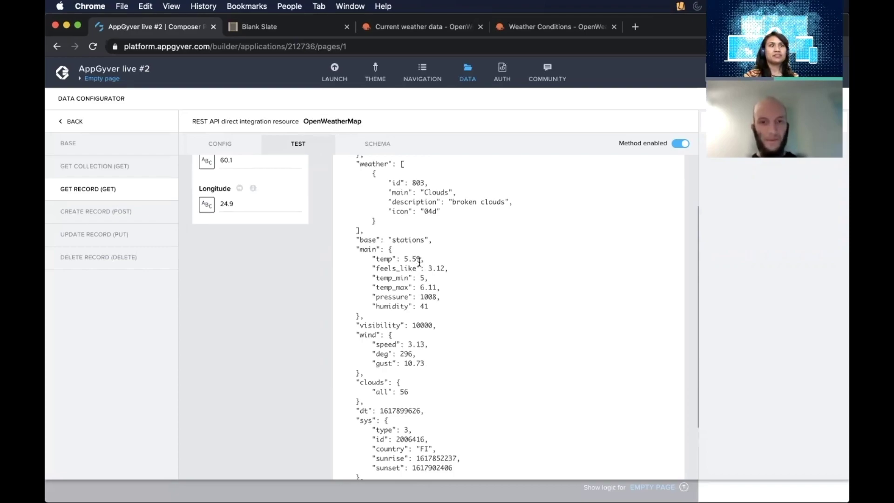
pyautogui.scroll(-3, 420, 263)
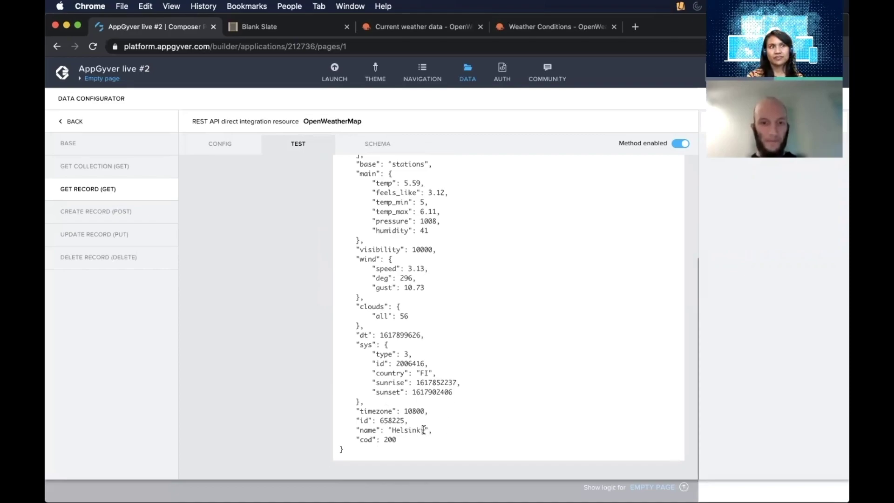
pyautogui.scroll(6, 403, 359)
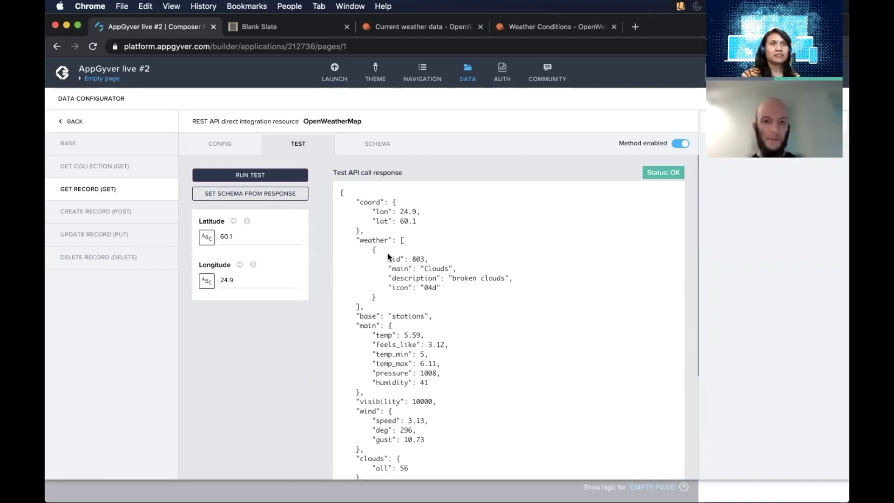
pyautogui.scroll(-2, 411, 258)
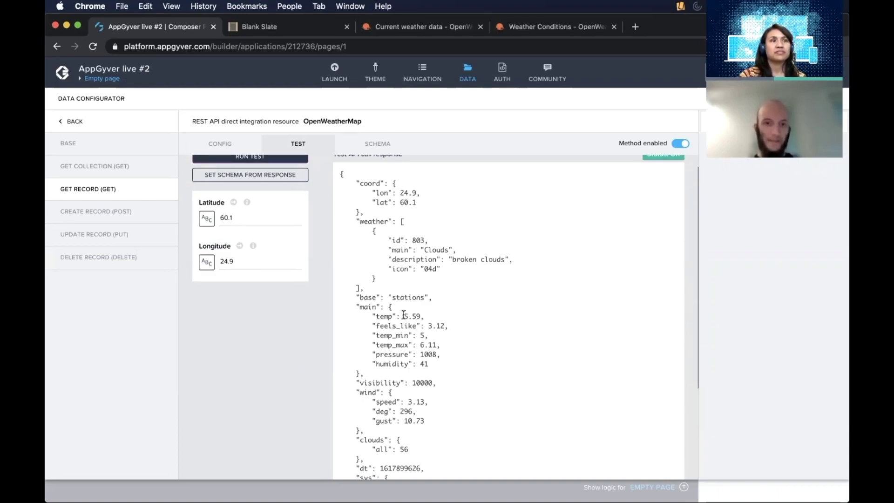
pyautogui.scroll(1, 362, 198)
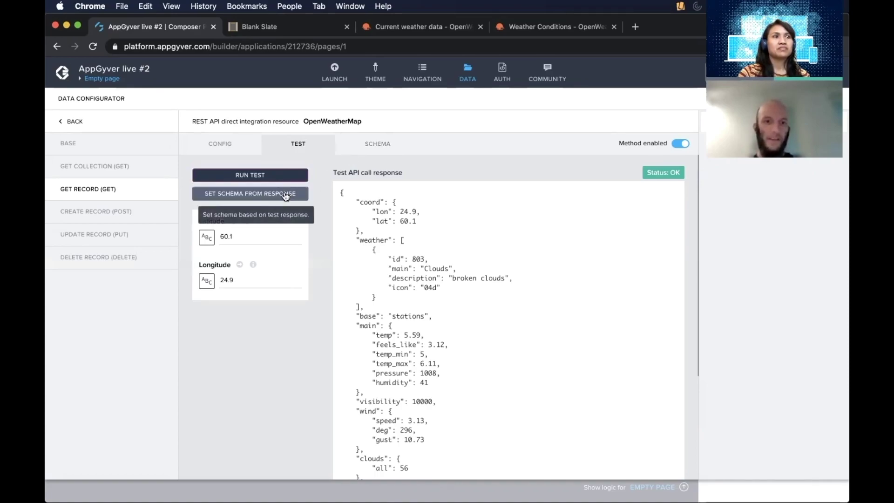
pyautogui.click(285, 195)
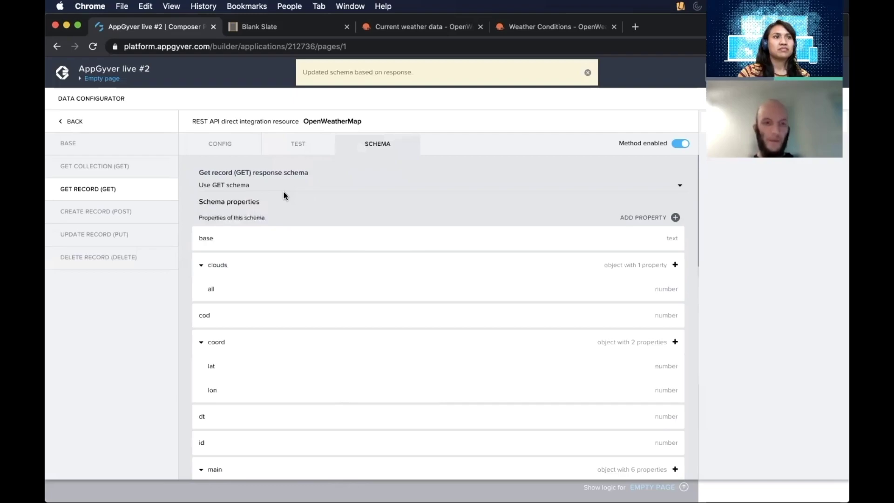
# Review the Get Record (GET) test response and the resulting schema properties, and save the application
pyautogui.click(298, 144)
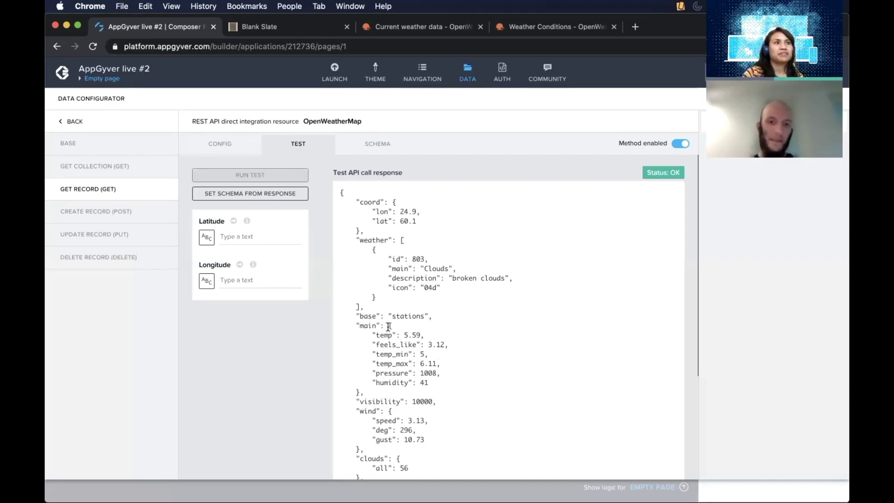
pyautogui.click(283, 193)
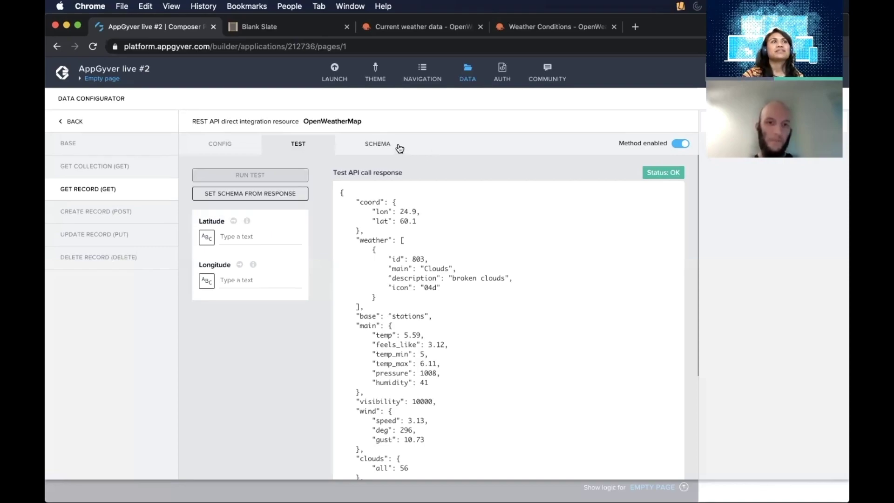
pyautogui.click(397, 148)
pyautogui.scroll(-10, 323, 275)
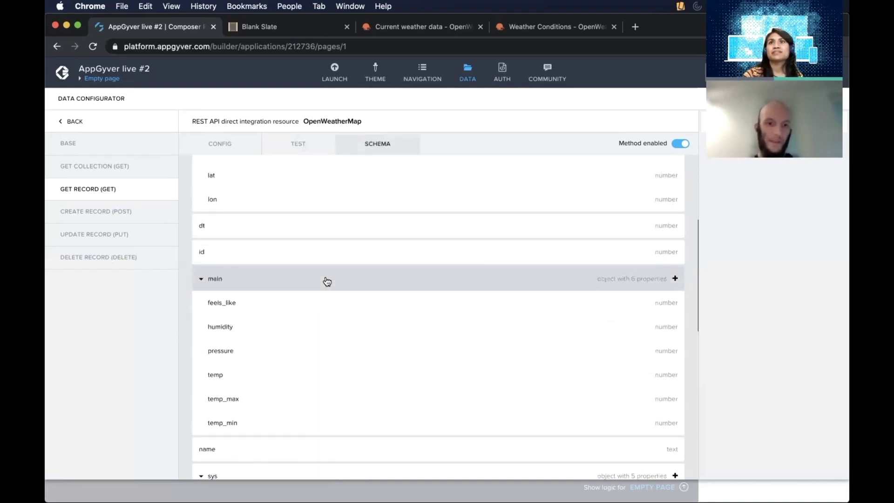
pyautogui.scroll(-5, 336, 286)
pyautogui.scroll(-6, 337, 291)
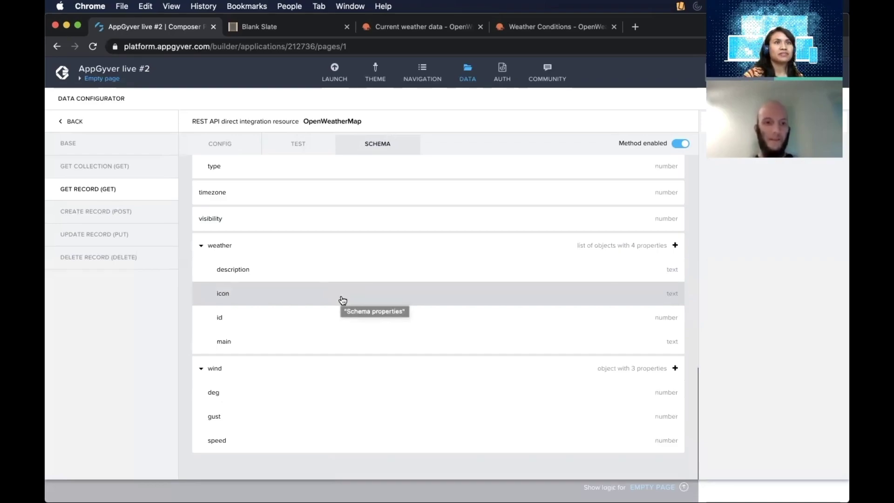
pyautogui.scroll(15, 342, 299)
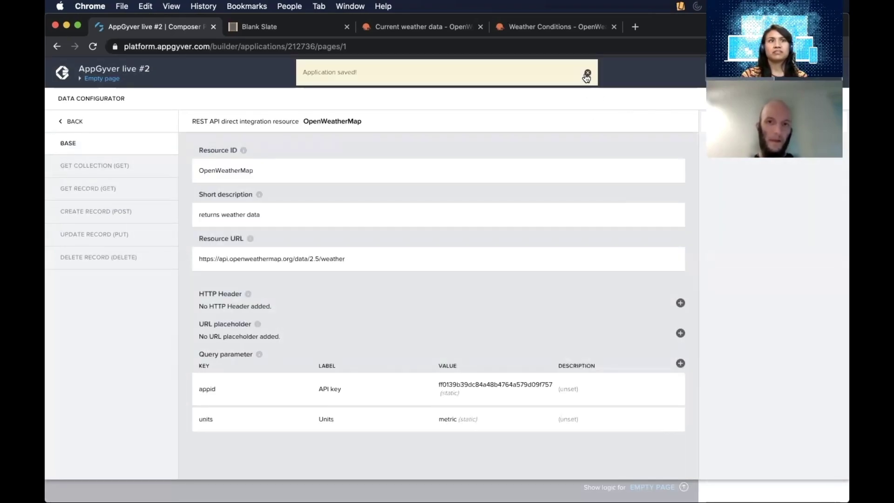
pyautogui.click(587, 73)
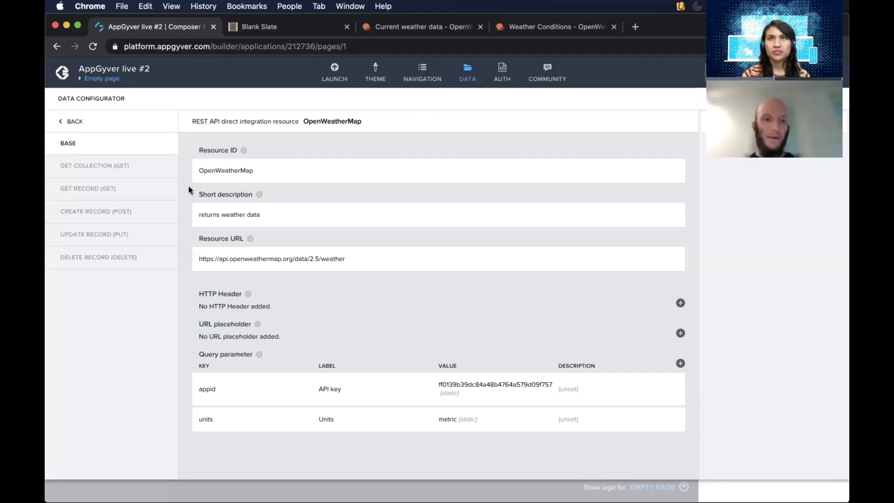
# Compare the Get Record (GET) query parameters with the geographic-coordinates API call in OpenWeather's documentation
pyautogui.click(140, 189)
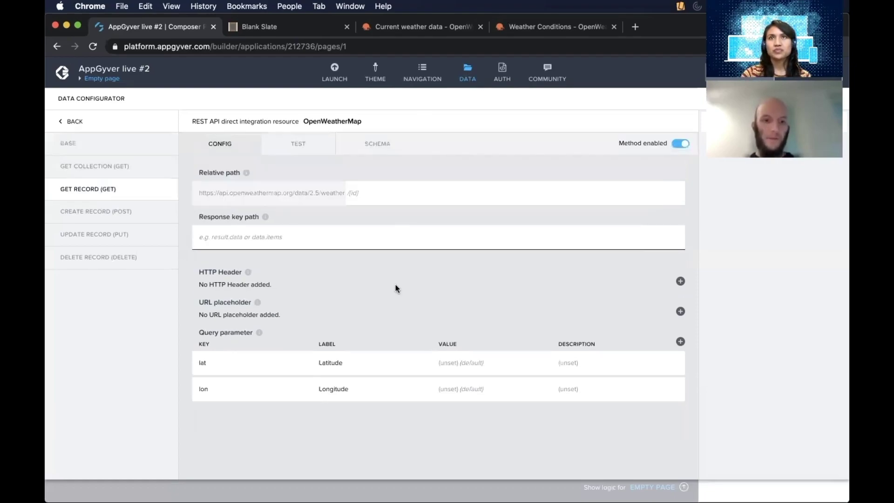
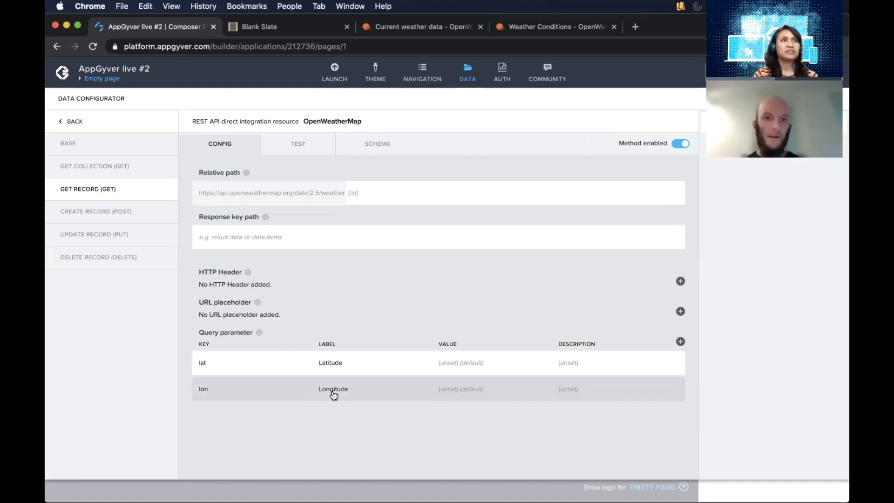
pyautogui.click(394, 28)
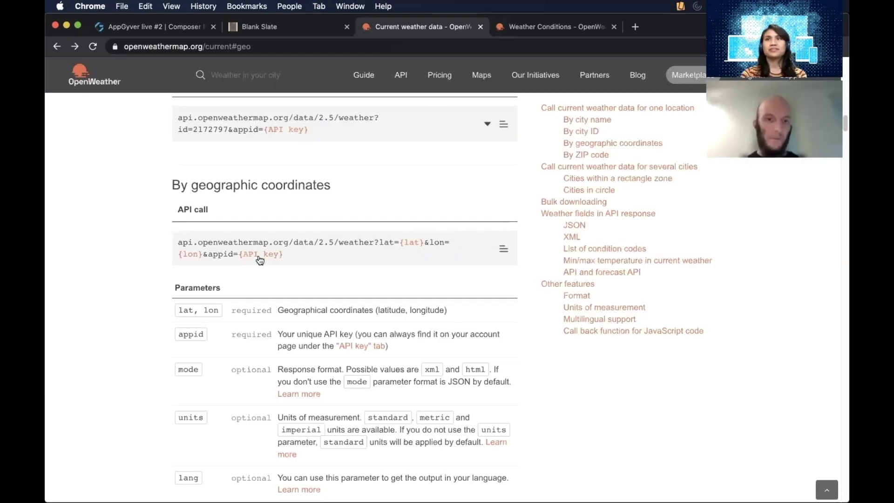
pyautogui.moveTo(179, 243); pyautogui.dragTo(351, 264)
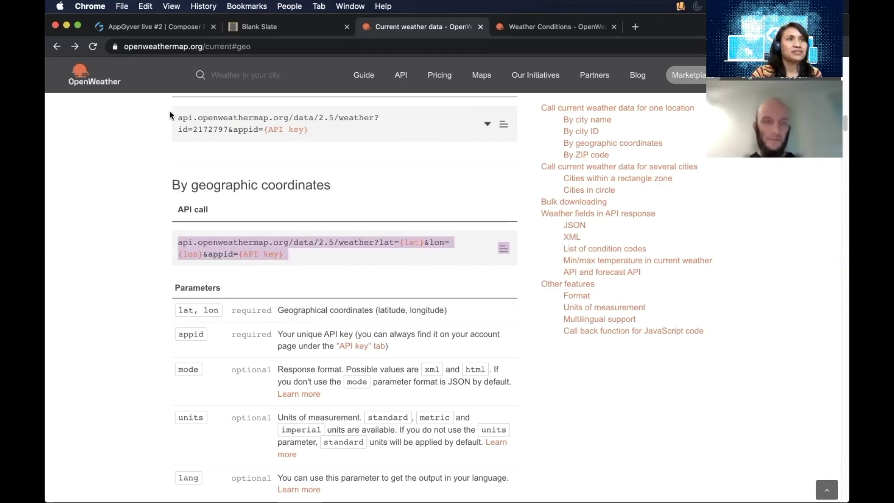
pyautogui.click(149, 29)
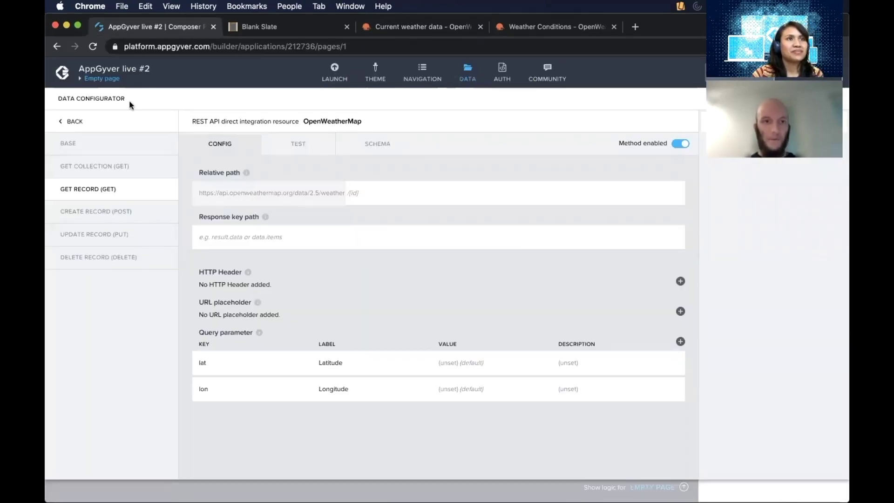
# Leave the data configurator and add a data variable from the OpenWeatherMap resource to the empty page
pyautogui.click(72, 120)
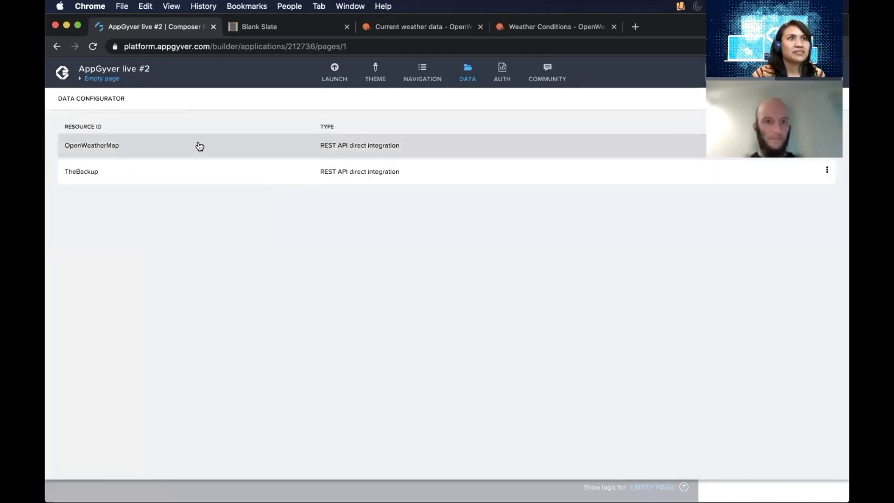
pyautogui.click(468, 78)
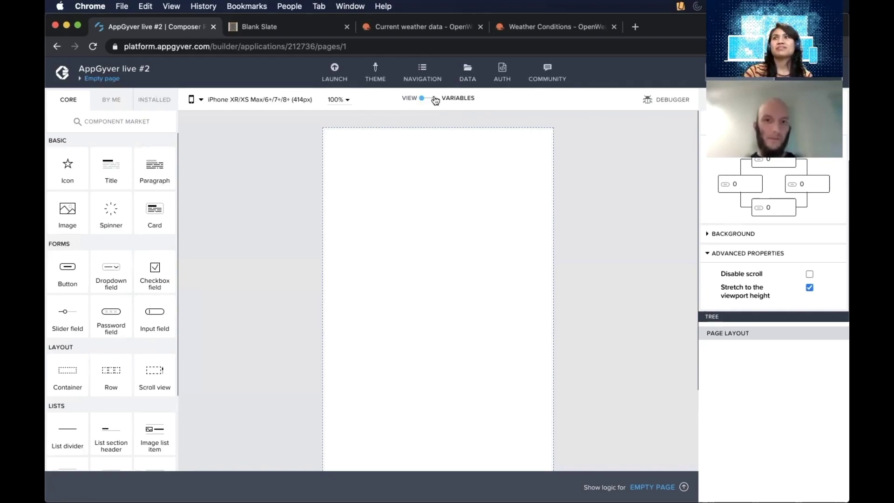
pyautogui.click(424, 100)
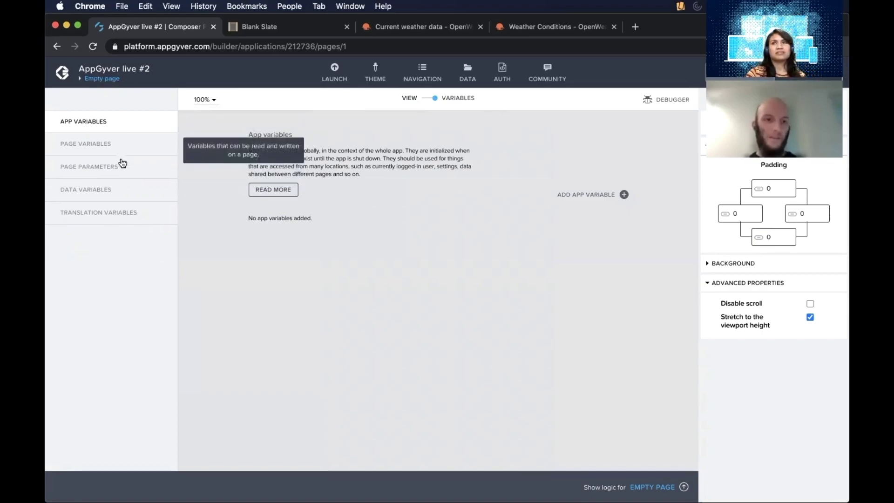
pyautogui.click(96, 192)
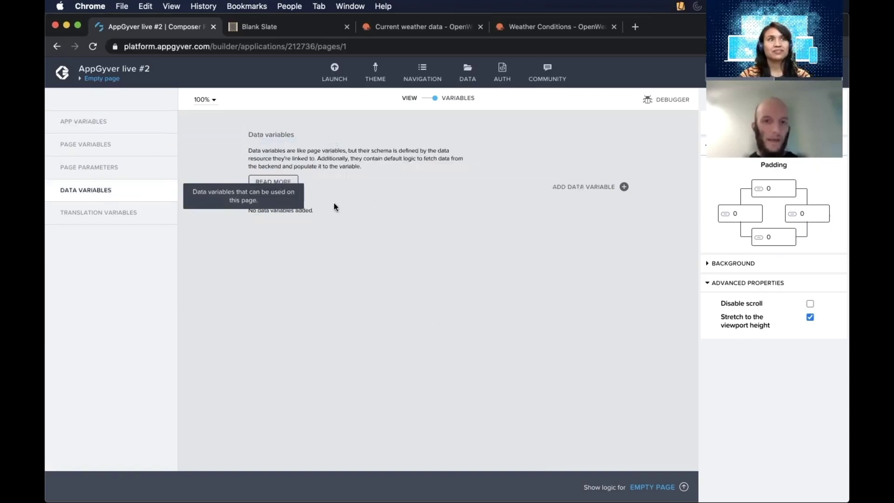
pyautogui.click(623, 187)
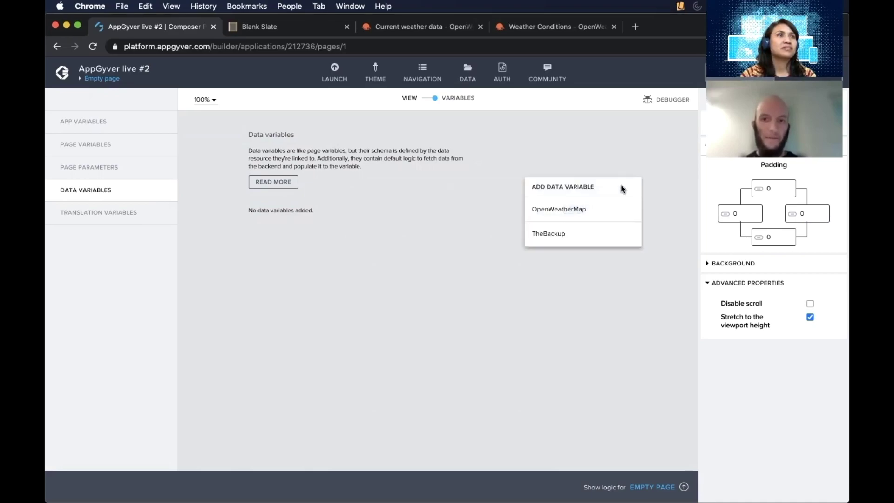
pyautogui.click(590, 212)
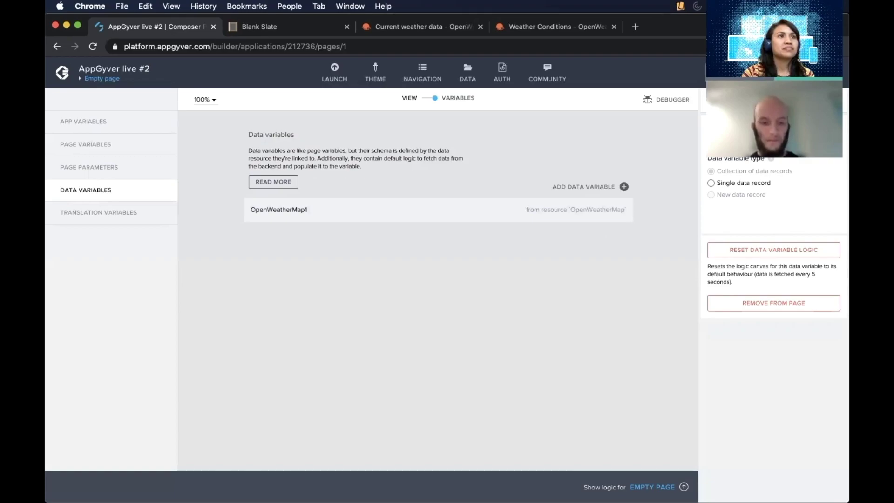
# Name the data variable weatherData and set its type to Single data record
pyautogui.write('weatherData')
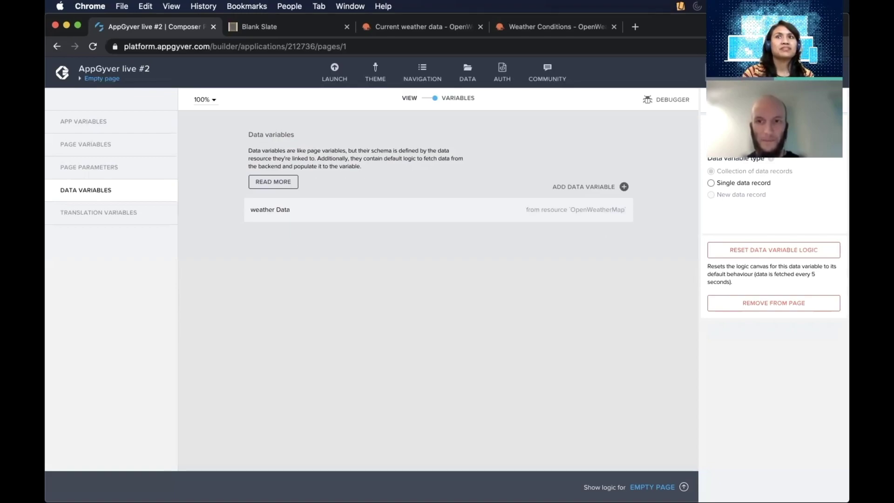
pyautogui.press('BackSpace')
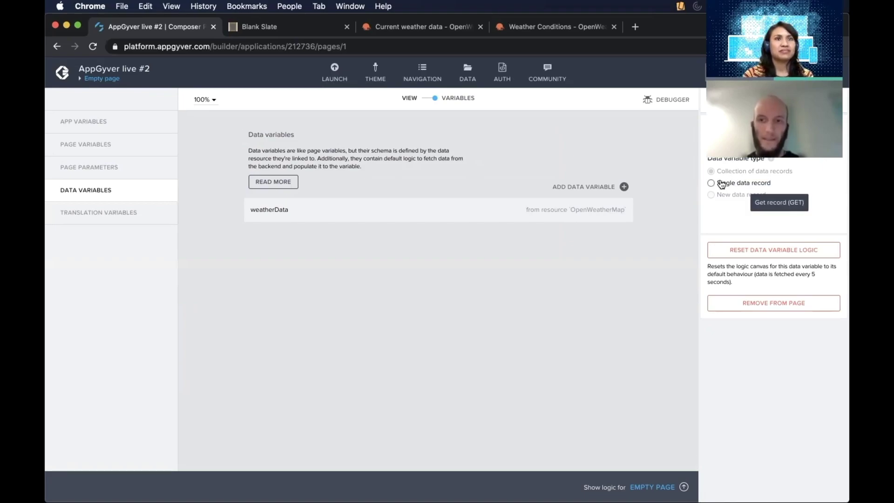
pyautogui.click(712, 183)
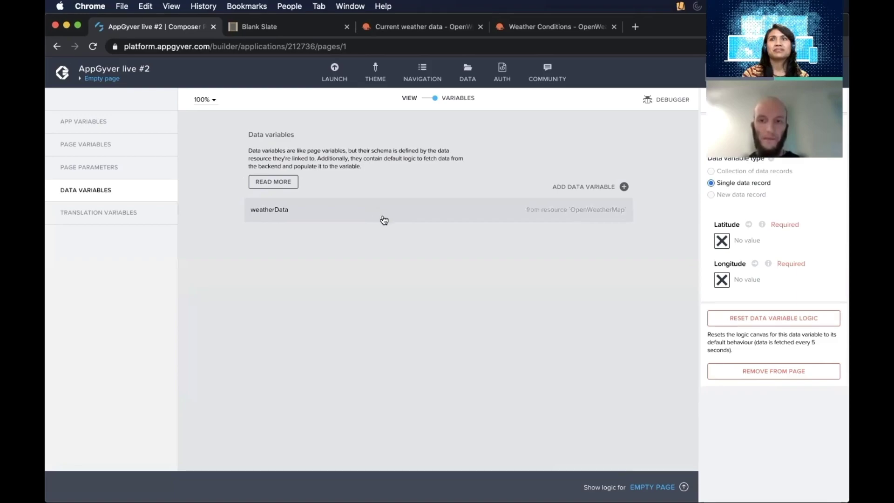
# Open the weatherData logic and examine the inputs of its Get record, Set data variable and Delay nodes
pyautogui.click(681, 488)
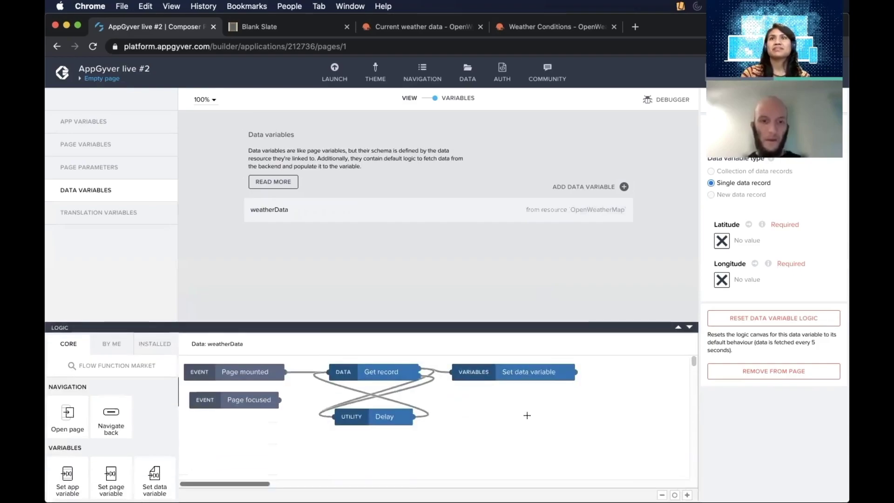
pyautogui.moveTo(418, 328); pyautogui.dragTo(426, 272)
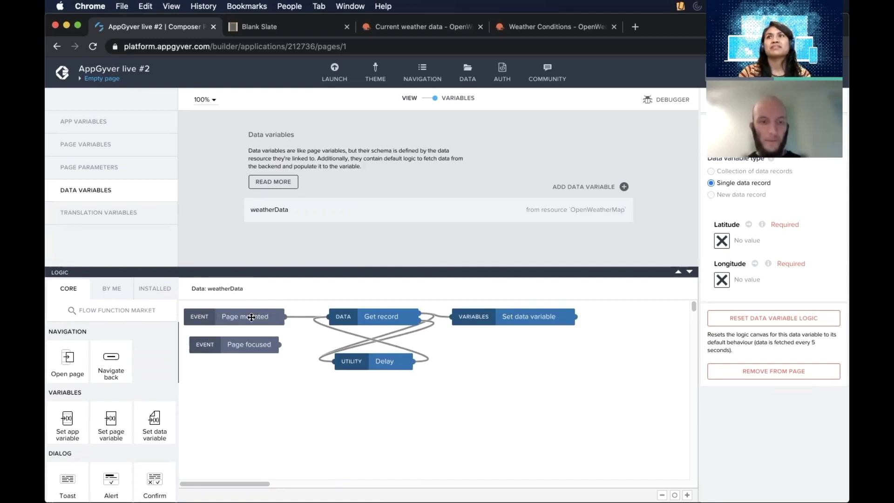
pyautogui.click(392, 319)
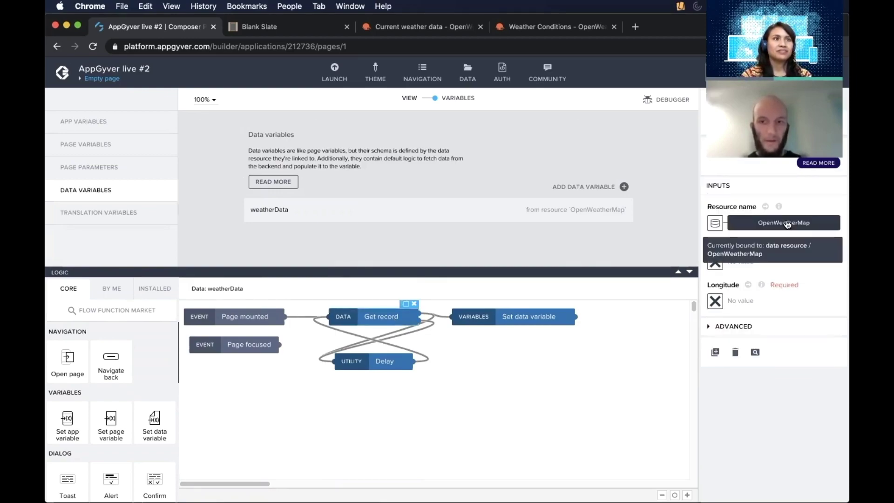
pyautogui.click(537, 319)
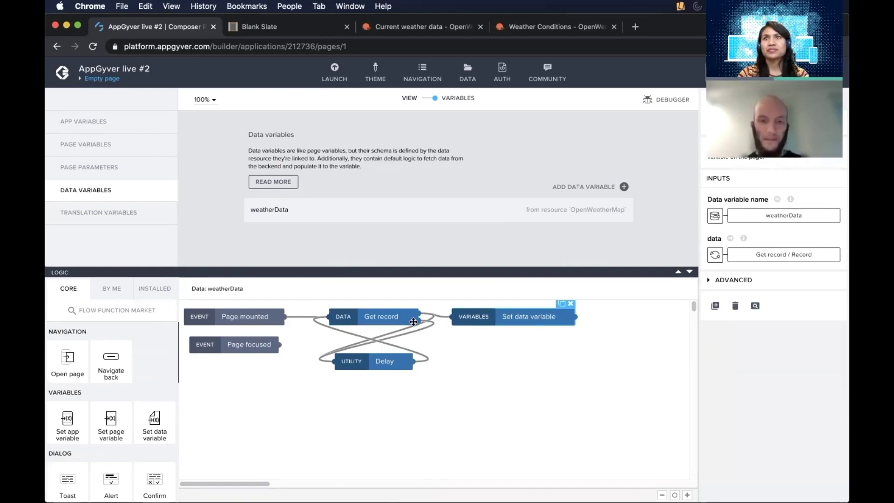
pyautogui.click(378, 358)
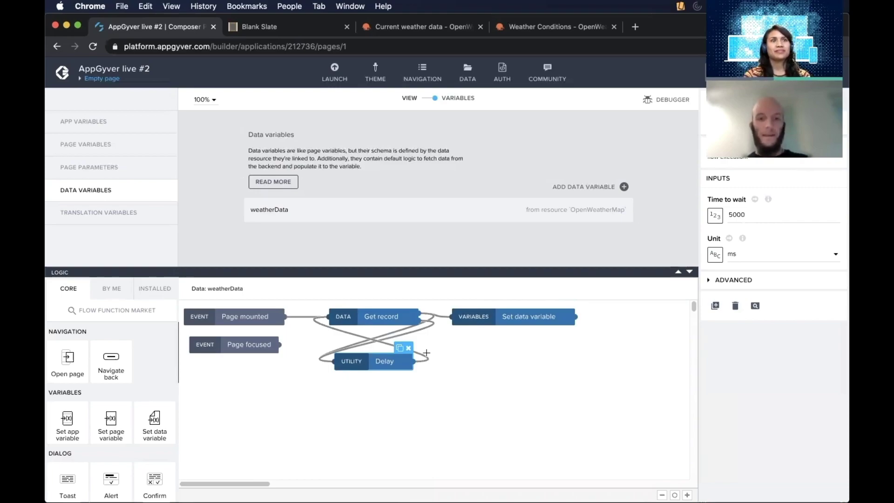
pyautogui.click(368, 316)
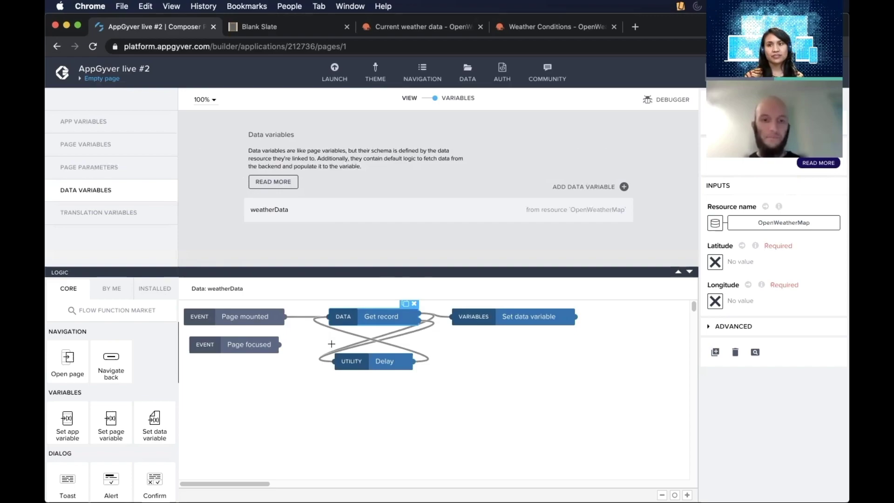
# Delete the Delay node and its connections to Get record from the weatherData logic
pyautogui.click(371, 340)
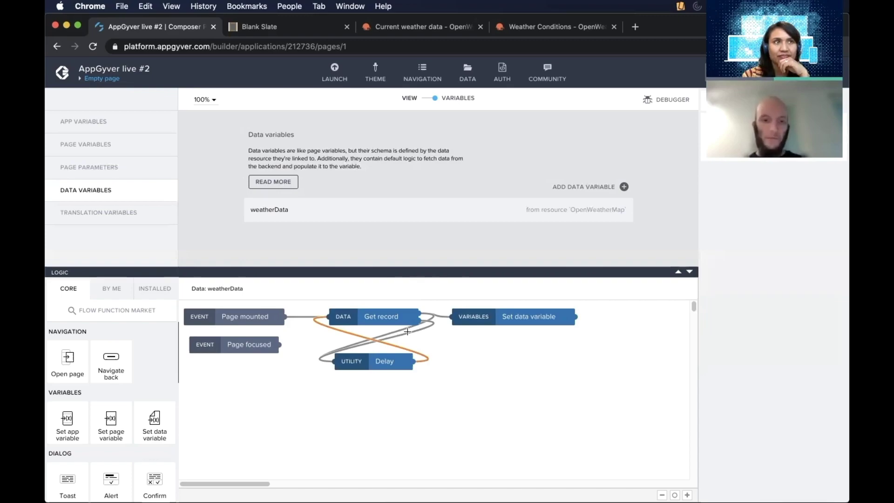
pyautogui.press('BackSpace')
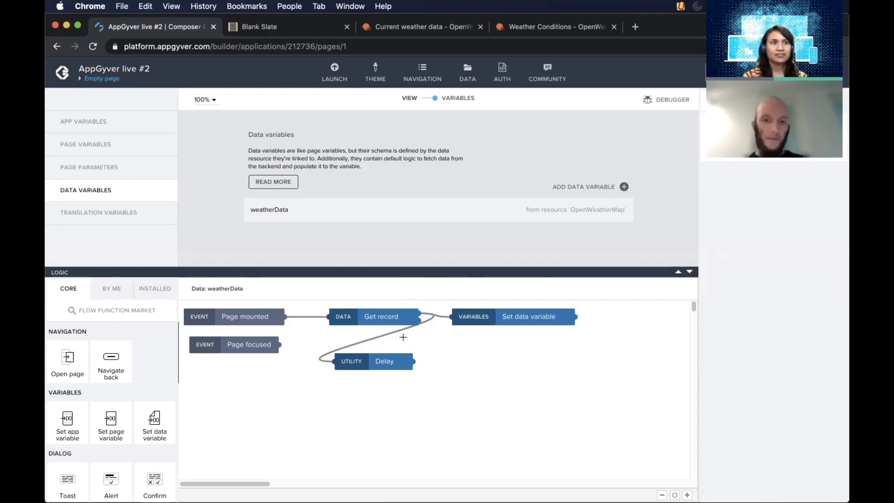
pyautogui.click(390, 329)
pyautogui.press('BackSpace')
pyautogui.click(390, 353)
pyautogui.press('BackSpace')
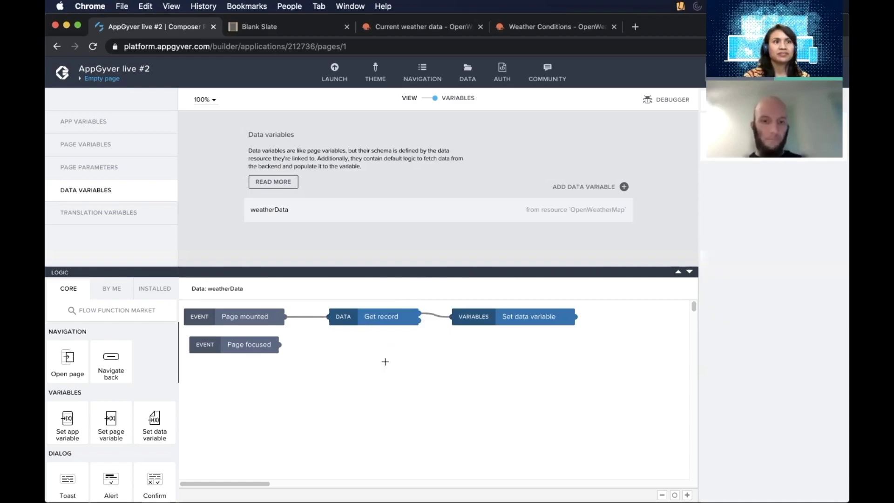
# Disconnect Get record from Page mounted and Set data variable, and move both function nodes away from the events
pyautogui.click(309, 316)
pyautogui.press('BackSpace')
pyautogui.click(433, 316)
pyautogui.press('BackSpace')
pyautogui.moveTo(380, 316); pyautogui.dragTo(404, 352)
pyautogui.moveTo(487, 317); pyautogui.dragTo(509, 335)
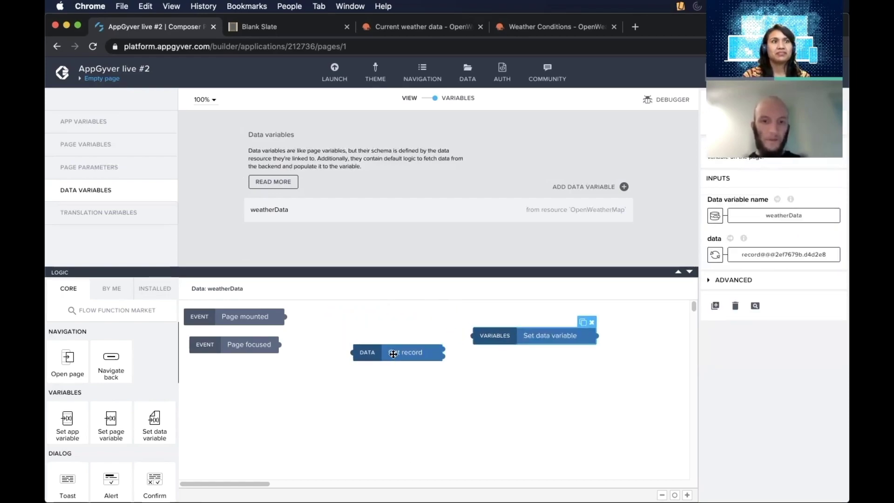
pyautogui.moveTo(392, 354); pyautogui.dragTo(397, 330)
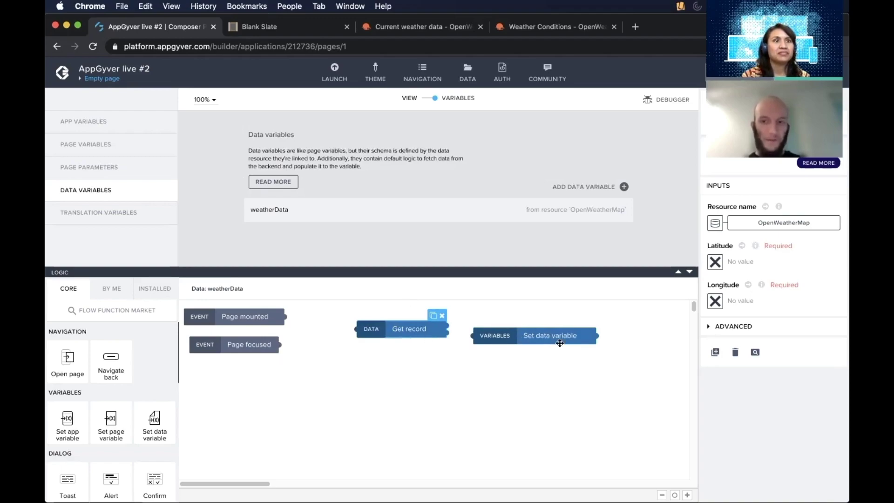
pyautogui.click(532, 334)
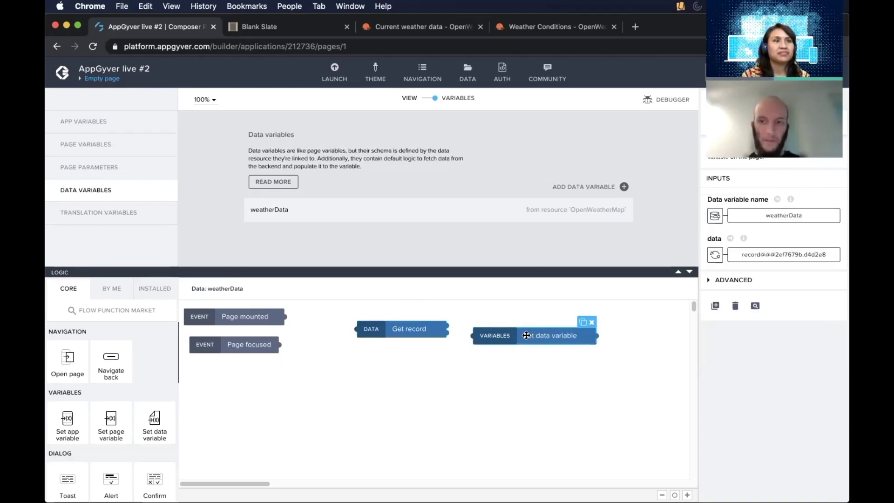
pyautogui.click(387, 332)
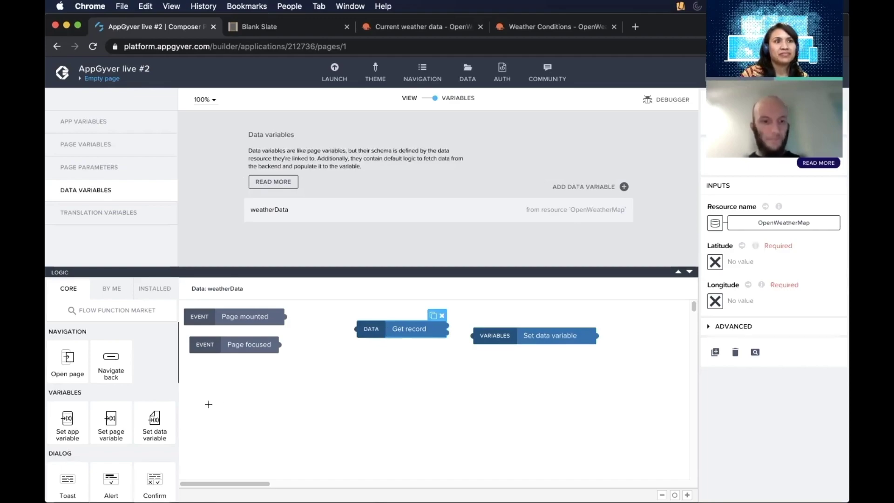
# Add a GPS location node to the weatherData logic and connect it between Page focused and Get record
pyautogui.scroll(-1, 127, 379)
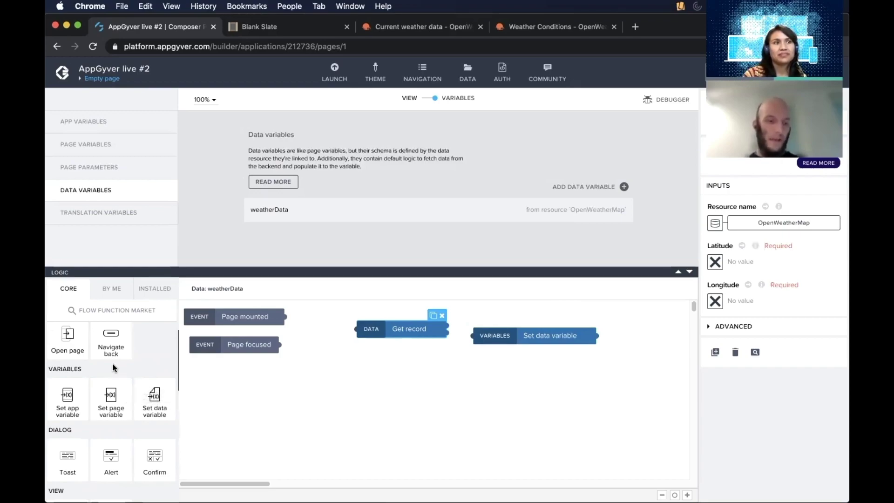
pyautogui.scroll(-2, 114, 368)
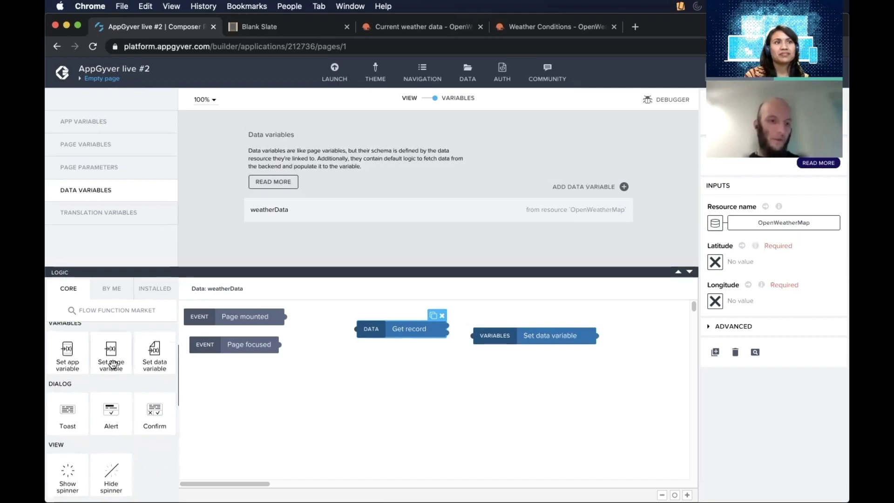
pyautogui.scroll(2, 112, 364)
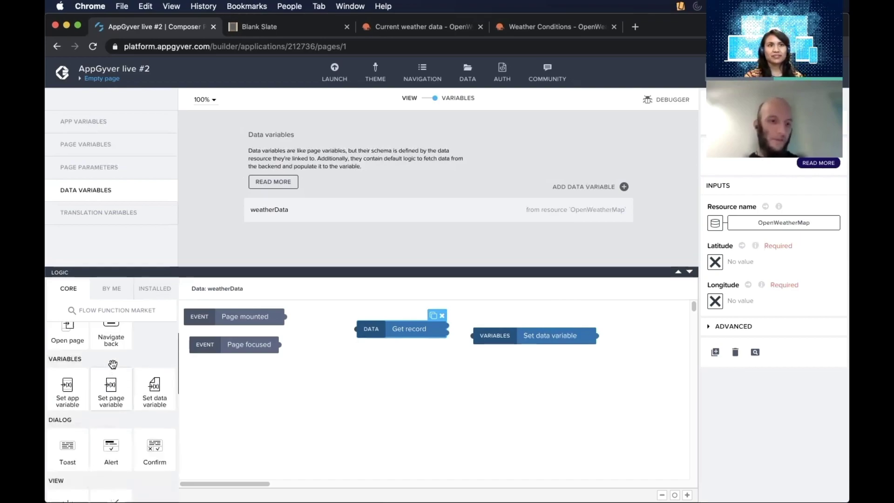
pyautogui.scroll(1, 112, 363)
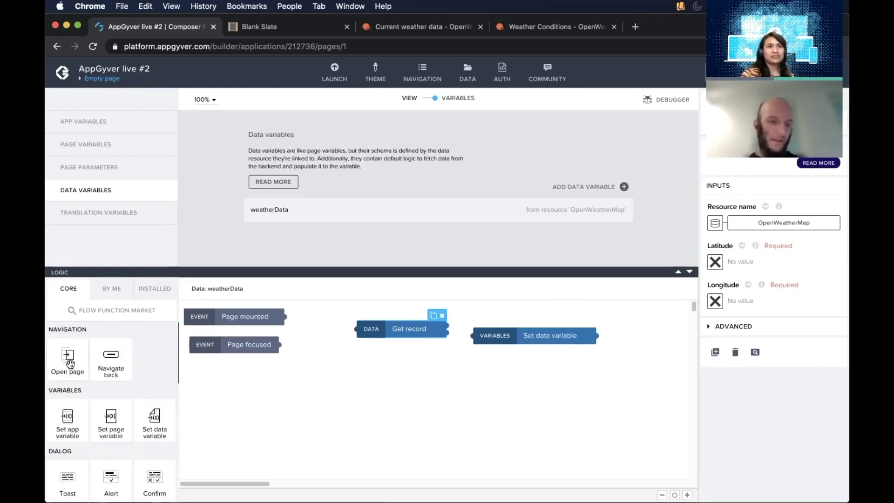
pyautogui.scroll(-1, 70, 362)
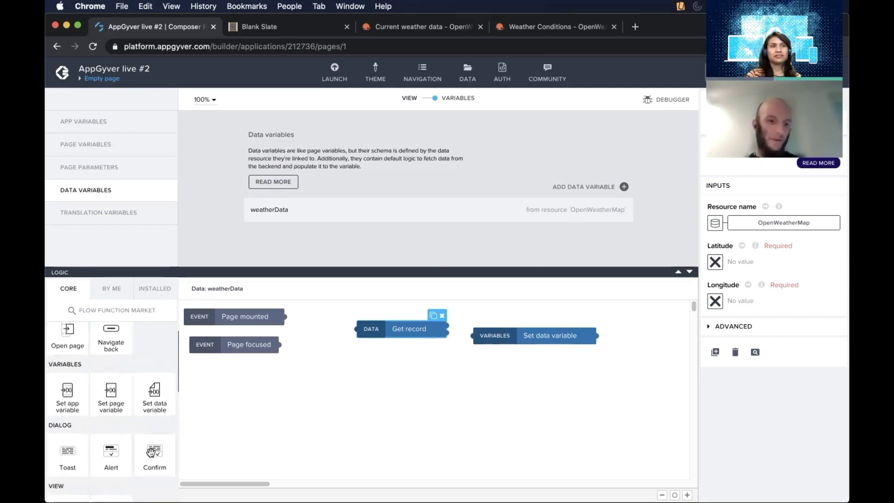
pyautogui.scroll(-1, 151, 452)
pyautogui.scroll(-3, 148, 423)
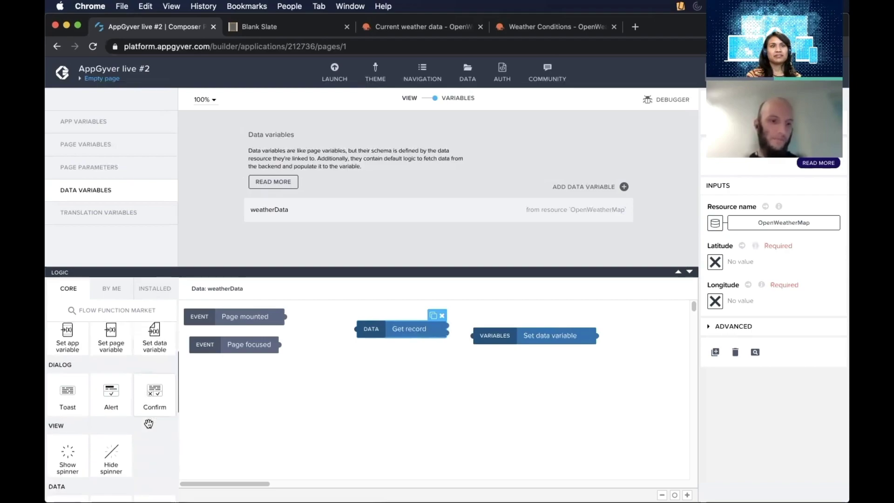
pyautogui.scroll(-2, 148, 423)
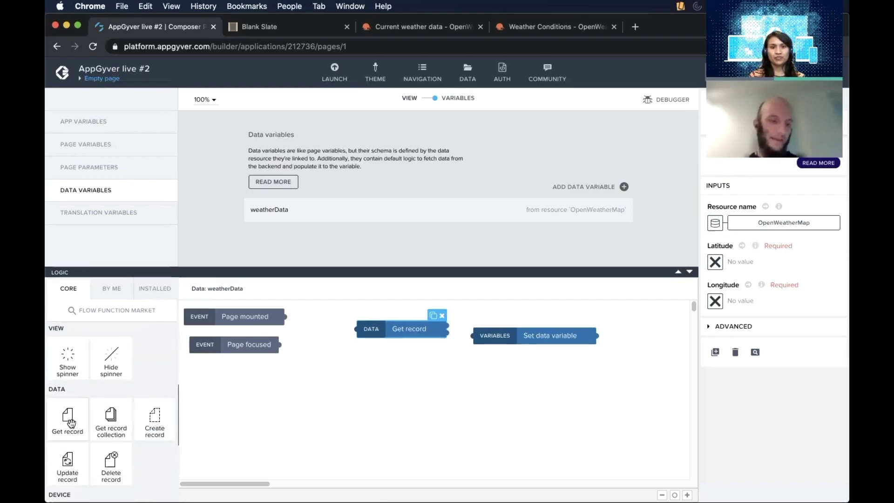
pyautogui.scroll(-1, 71, 423)
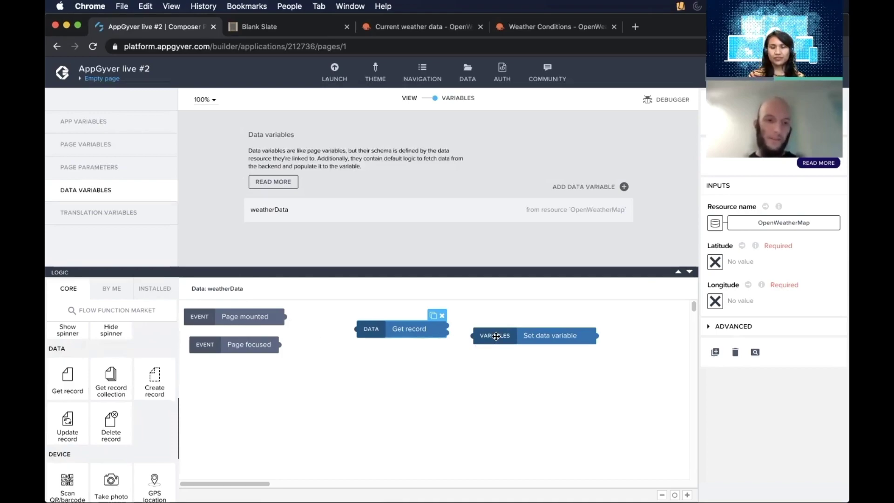
pyautogui.scroll(-1, 101, 366)
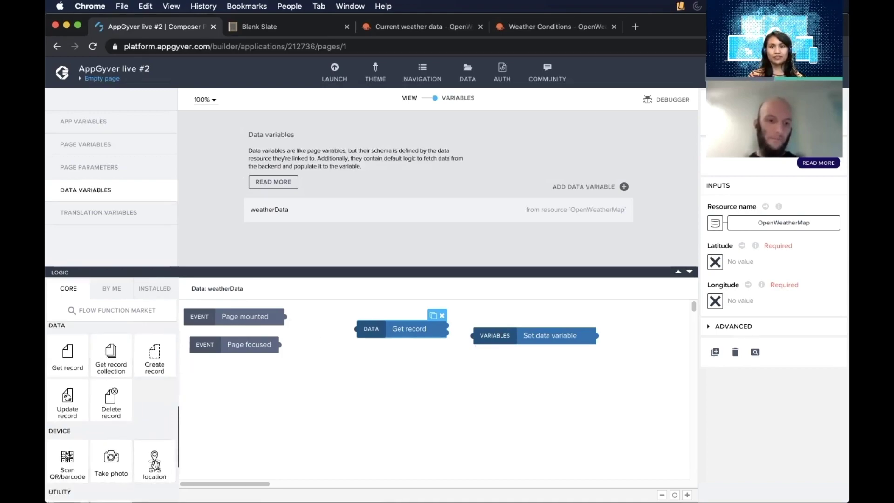
pyautogui.moveTo(151, 461); pyautogui.dragTo(340, 369)
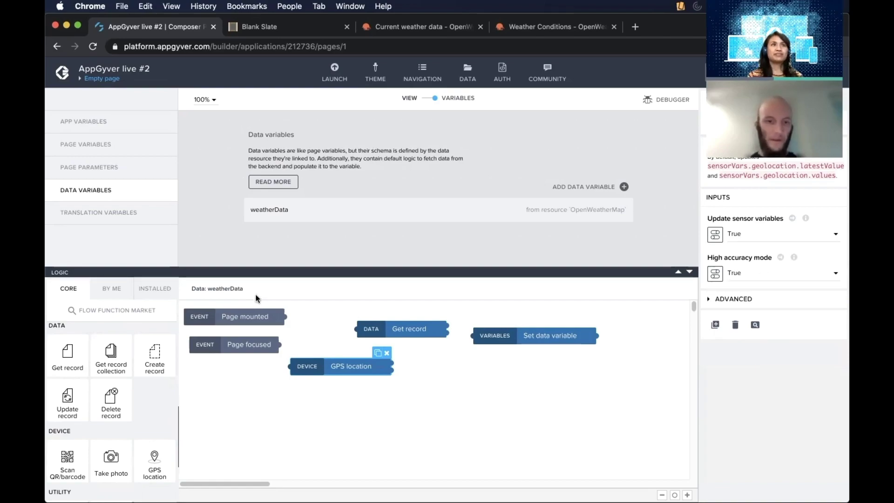
pyautogui.moveTo(278, 345); pyautogui.dragTo(342, 390)
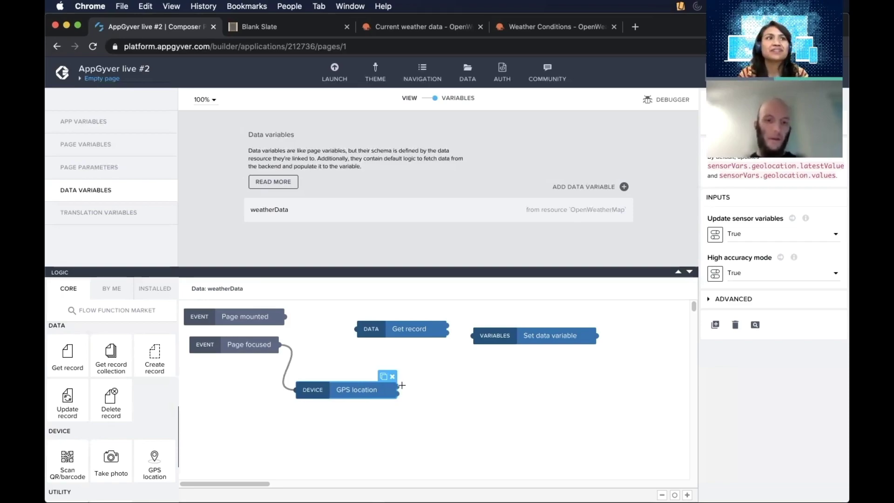
pyautogui.moveTo(395, 387); pyautogui.dragTo(470, 402)
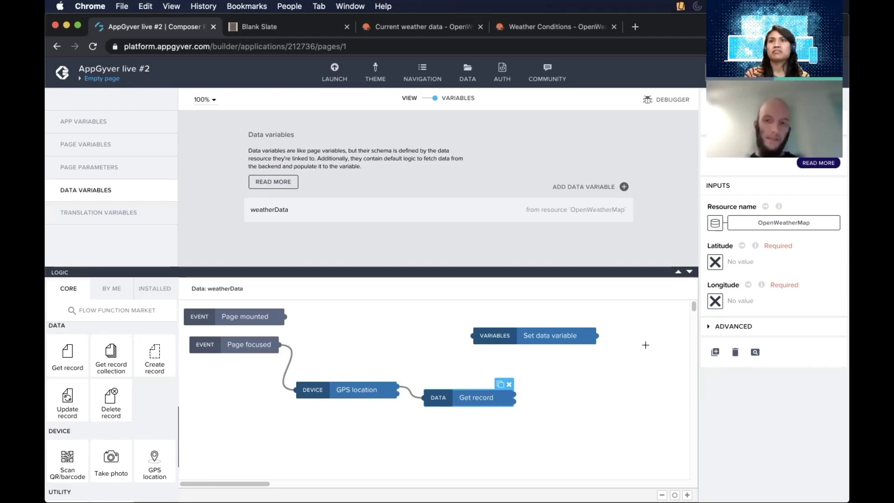
# Try to bind Get record's Latitude input to the latitude output of the GPS location node
pyautogui.click(714, 263)
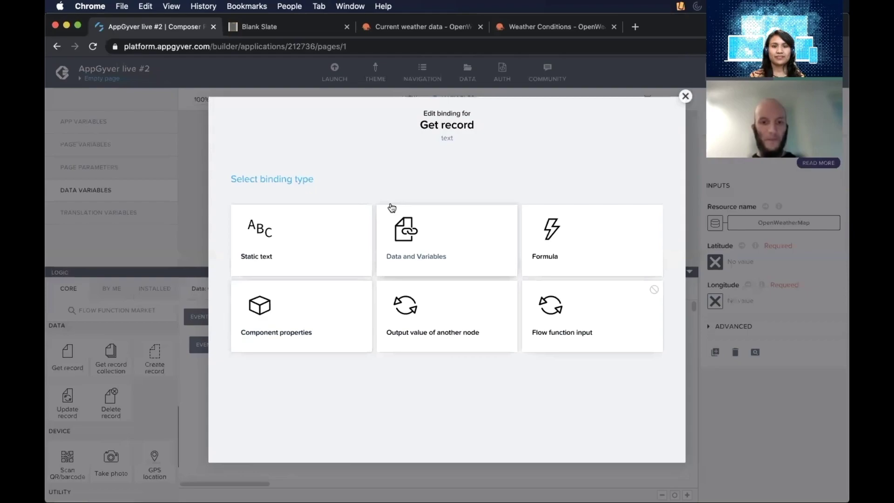
pyautogui.click(438, 319)
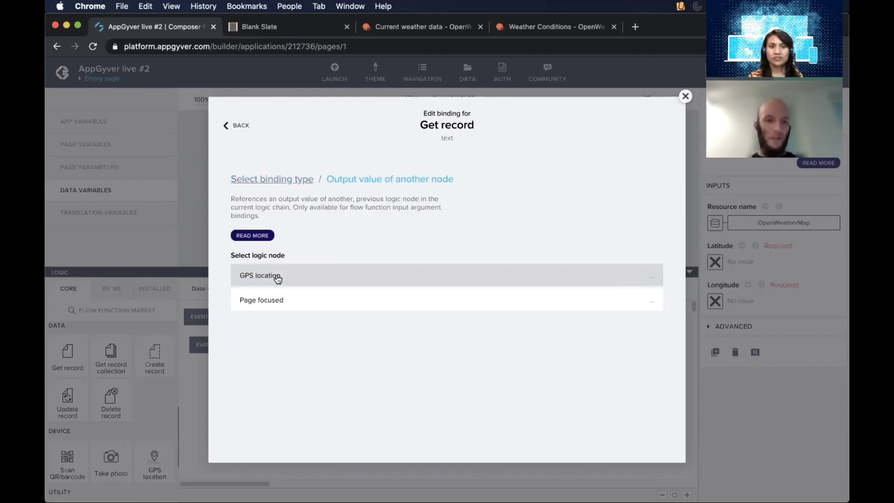
pyautogui.click(334, 278)
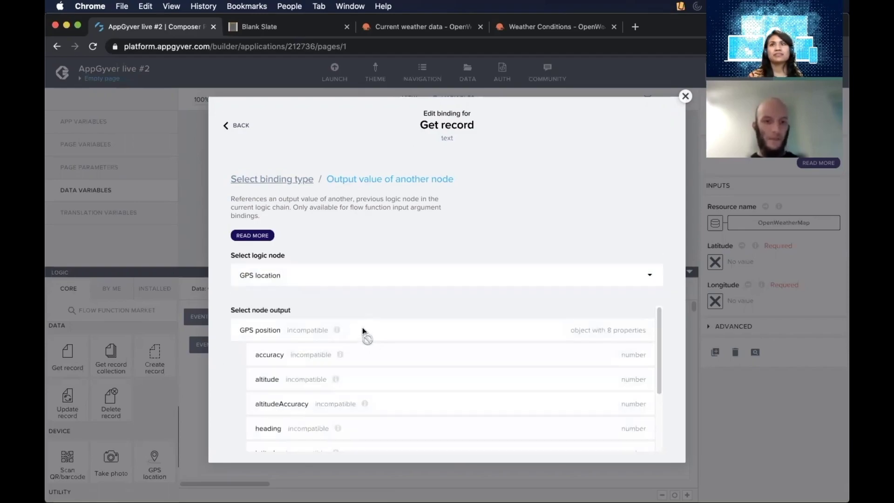
pyautogui.scroll(-1, 354, 320)
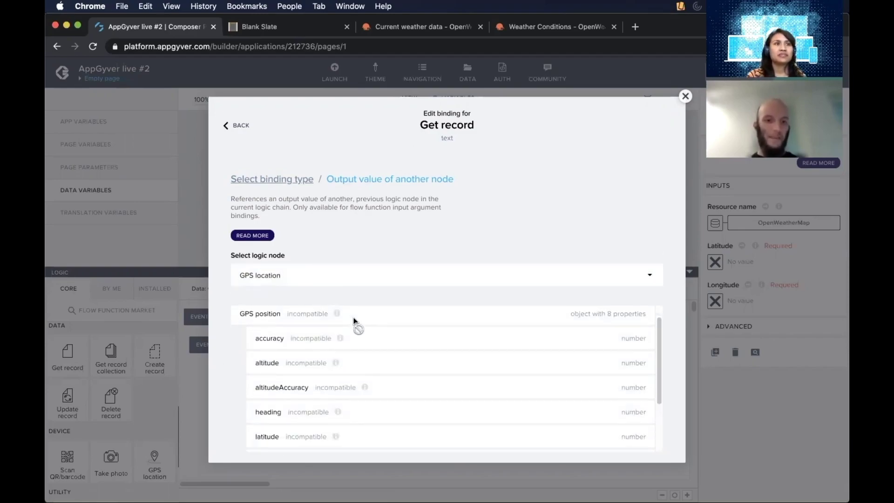
pyautogui.scroll(1, 354, 320)
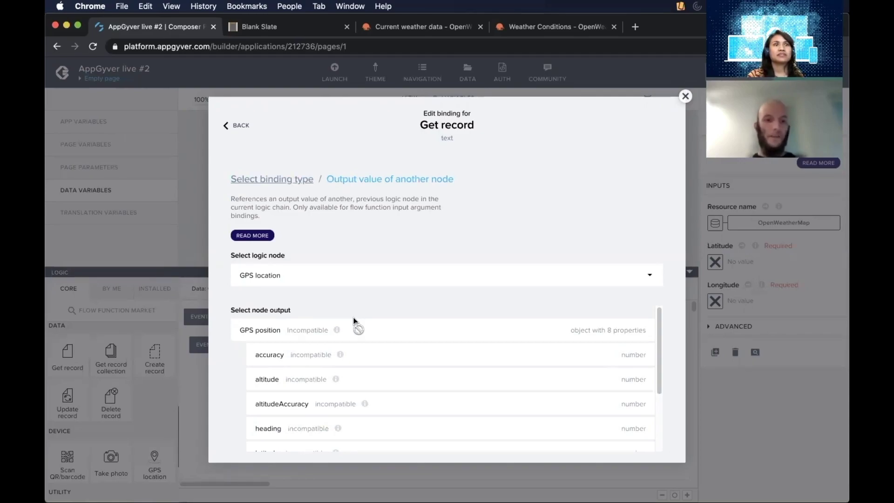
pyautogui.scroll(-2, 359, 334)
pyautogui.scroll(-1, 364, 341)
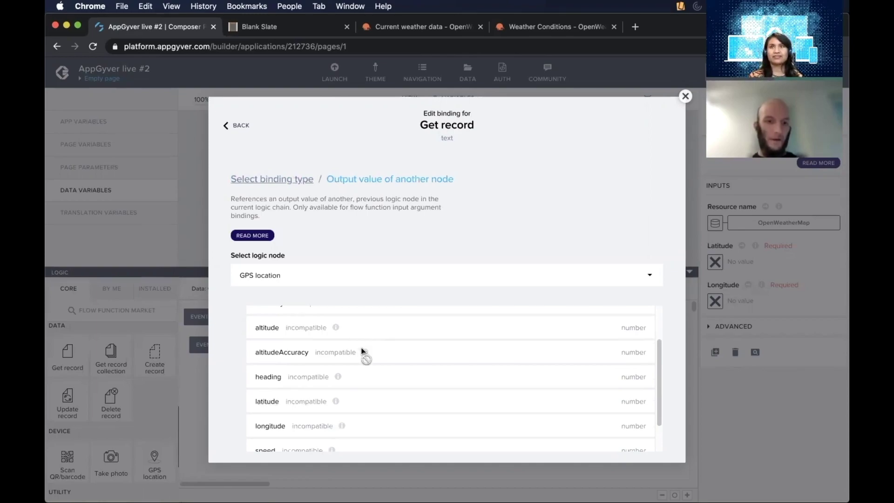
pyautogui.scroll(-1, 353, 376)
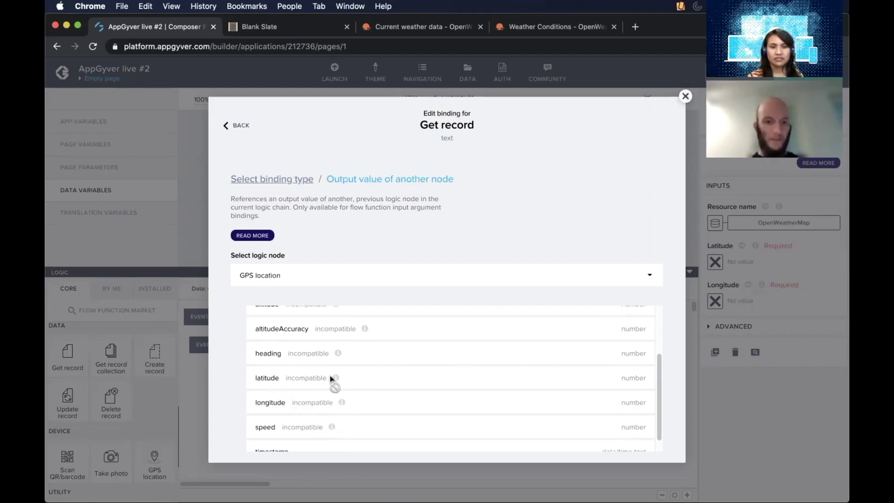
pyautogui.moveTo(336, 379)
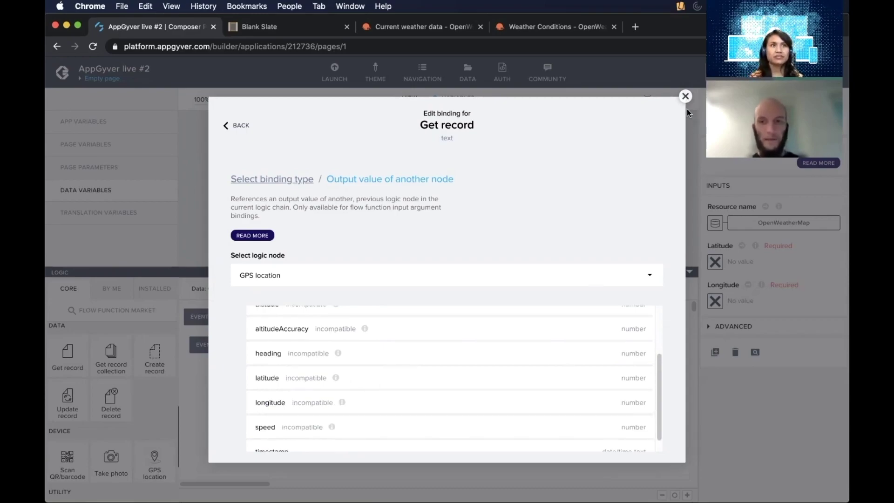
pyautogui.click(686, 97)
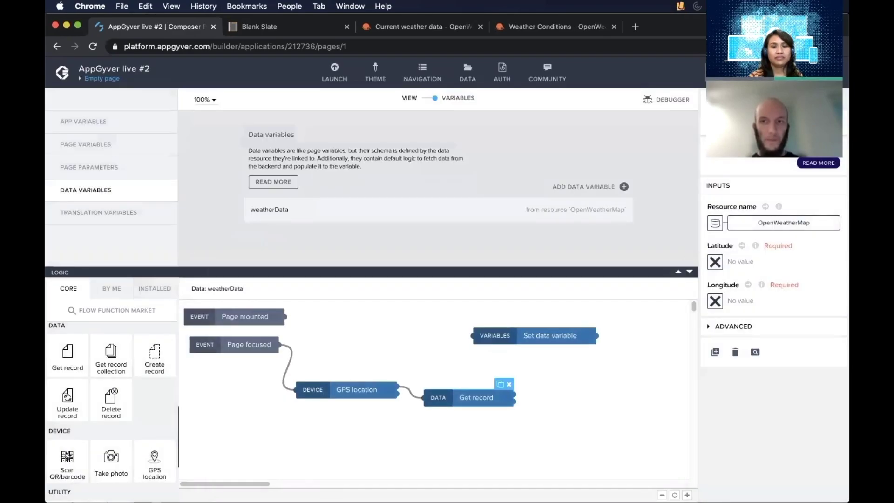
# Save the application
pyautogui.press('super+s')
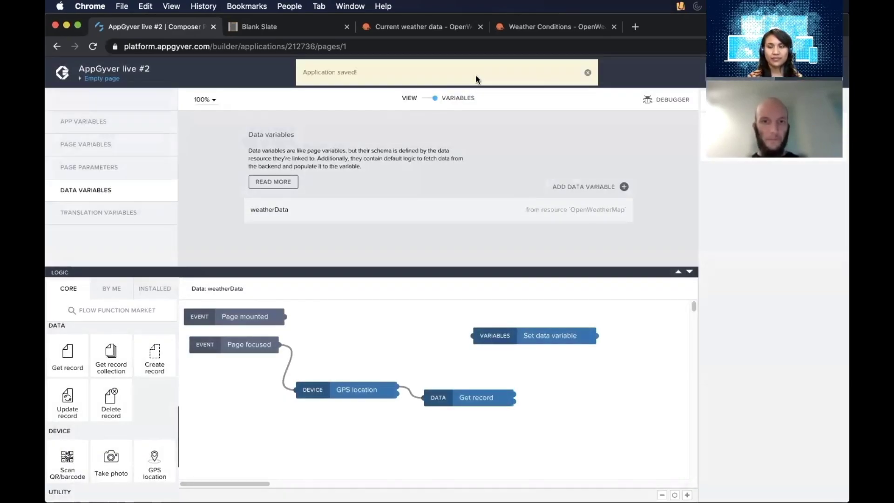
pyautogui.click(588, 72)
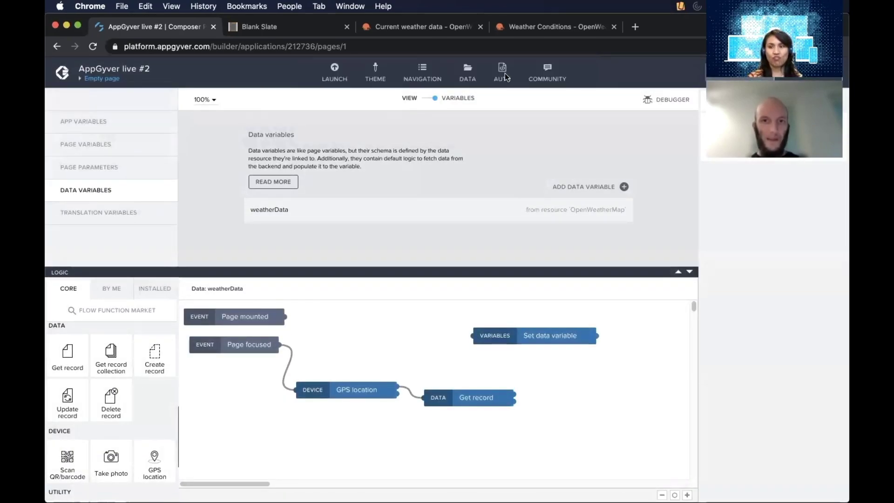
# Set the value type of the OpenWeatherMap resource's lat and lon Get record query parameters to Number, and save the application
pyautogui.click(466, 73)
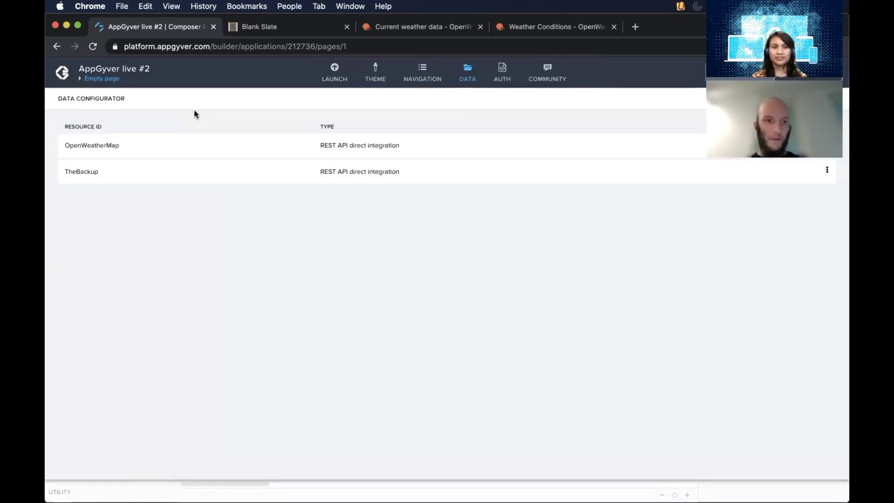
pyautogui.click(146, 146)
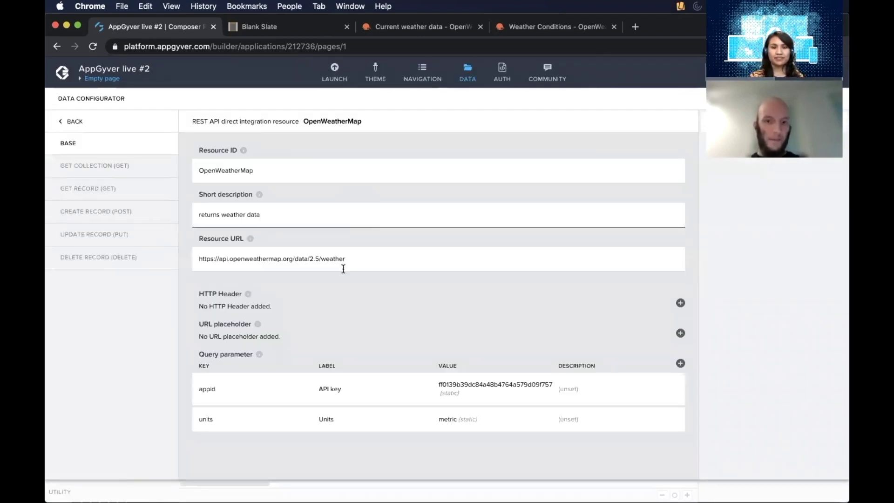
pyautogui.click(88, 192)
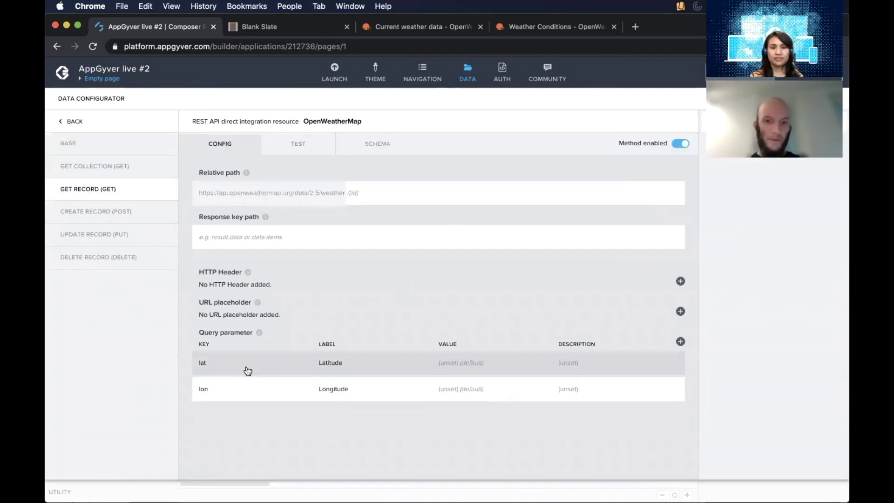
pyautogui.click(247, 371)
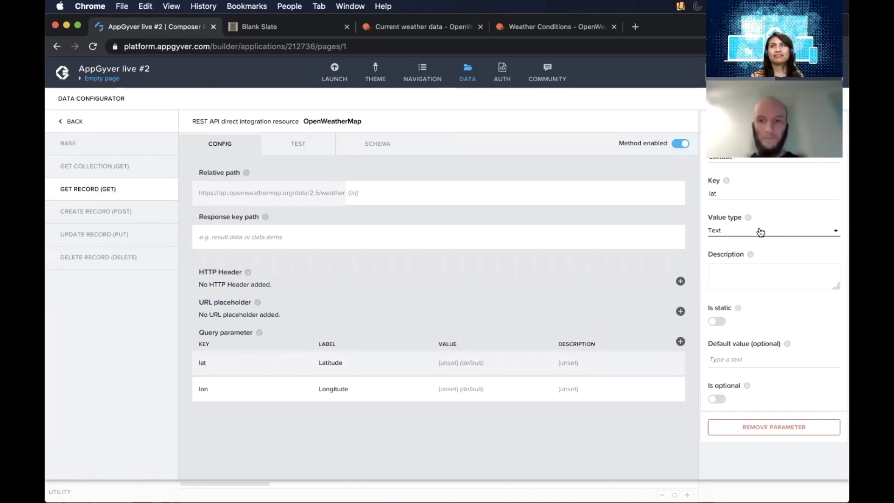
pyautogui.click(761, 232)
pyautogui.click(742, 242)
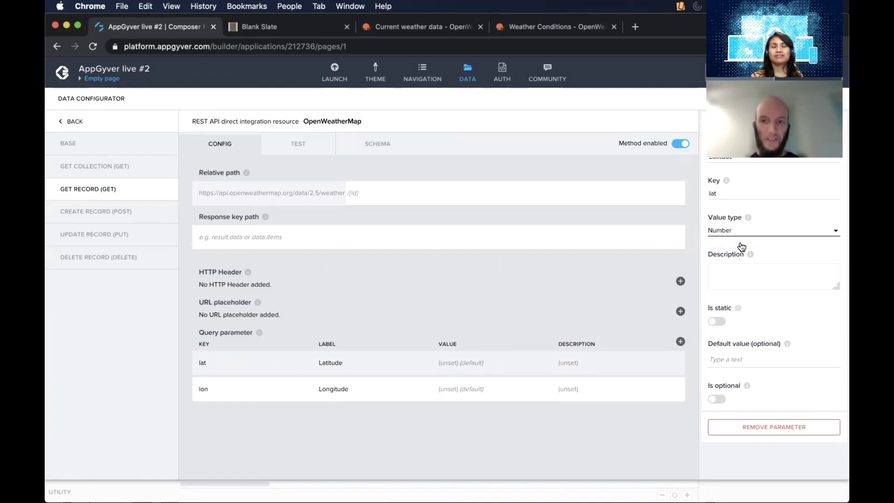
pyautogui.click(278, 394)
pyautogui.click(726, 231)
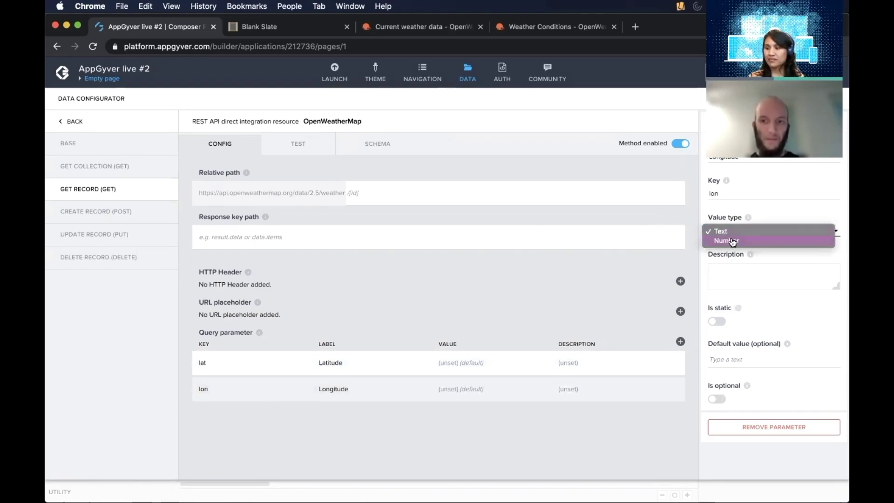
pyautogui.click(733, 241)
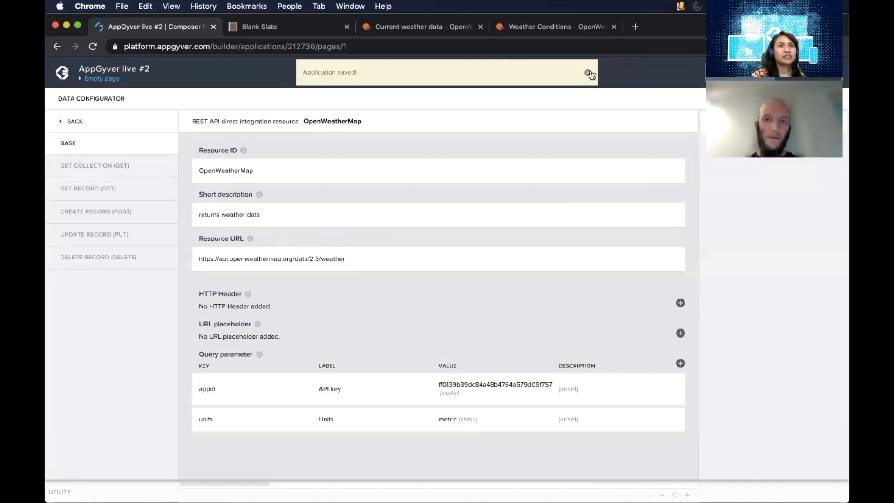
pyautogui.click(590, 73)
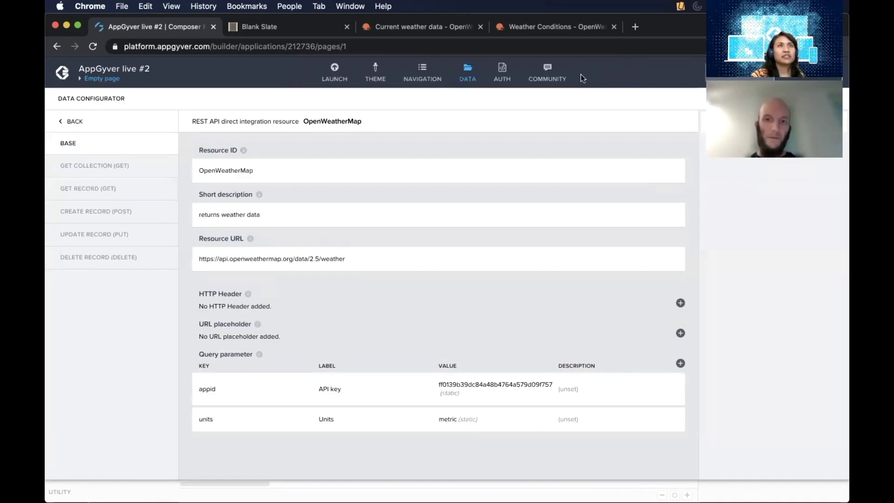
pyautogui.click(471, 78)
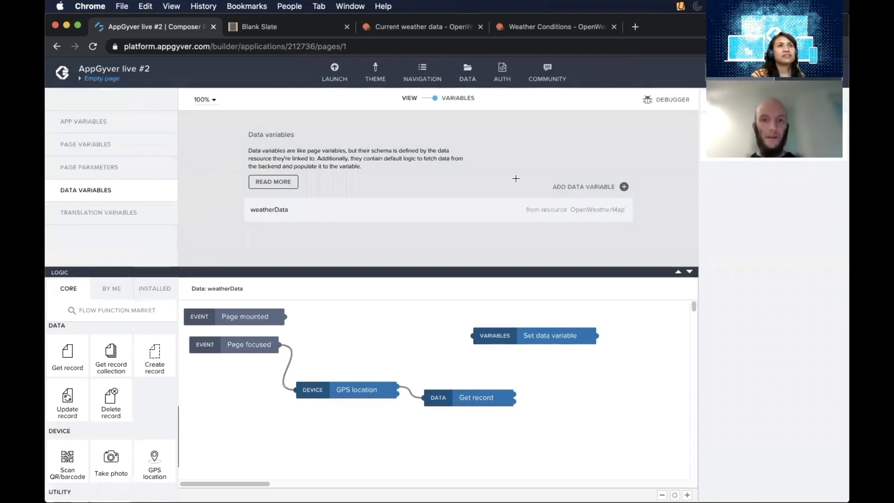
# Bind the Get record node's Latitude input to the latitude output of the GPS location node
pyautogui.click(468, 396)
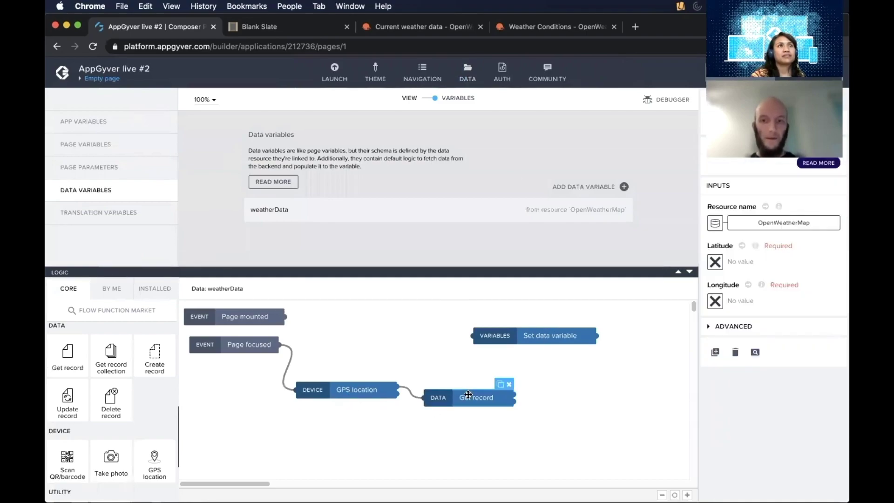
pyautogui.click(715, 261)
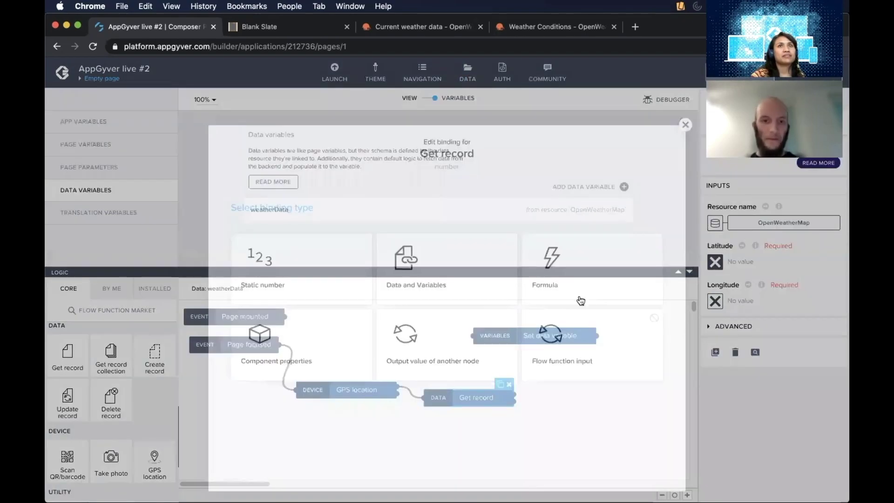
pyautogui.click(443, 315)
pyautogui.click(339, 279)
pyautogui.scroll(-2, 376, 322)
pyautogui.scroll(-1, 376, 322)
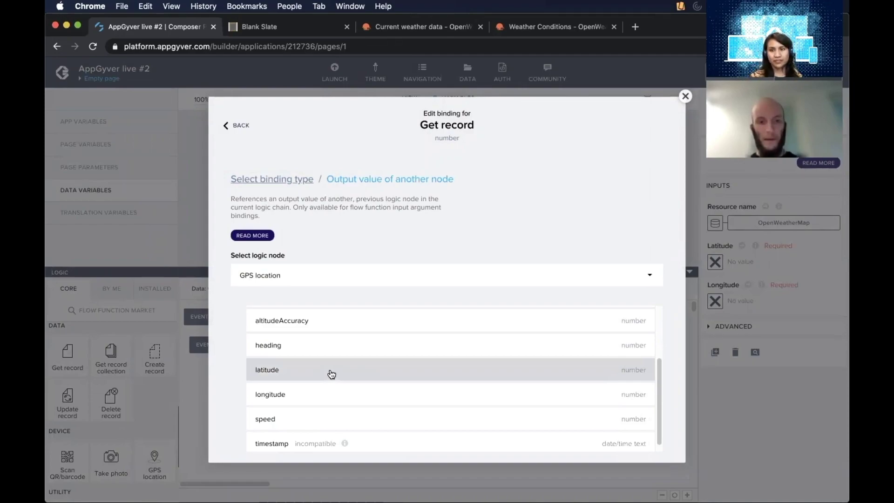
pyautogui.click(285, 375)
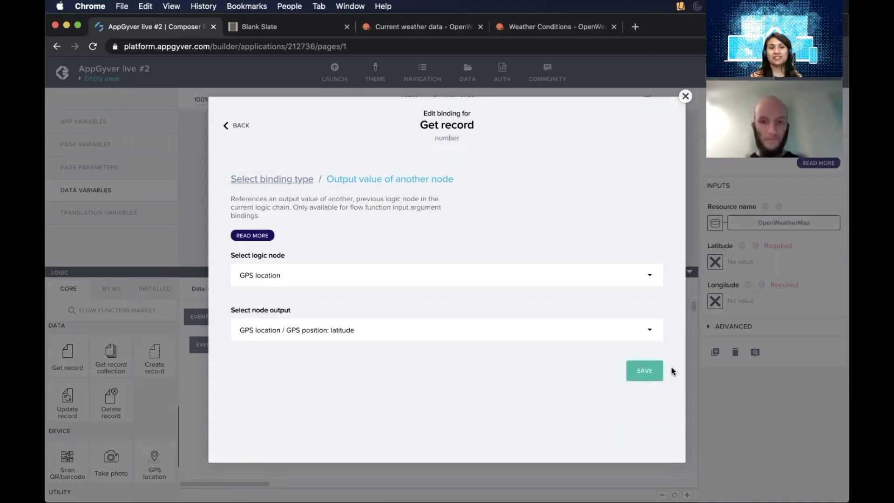
pyautogui.click(649, 375)
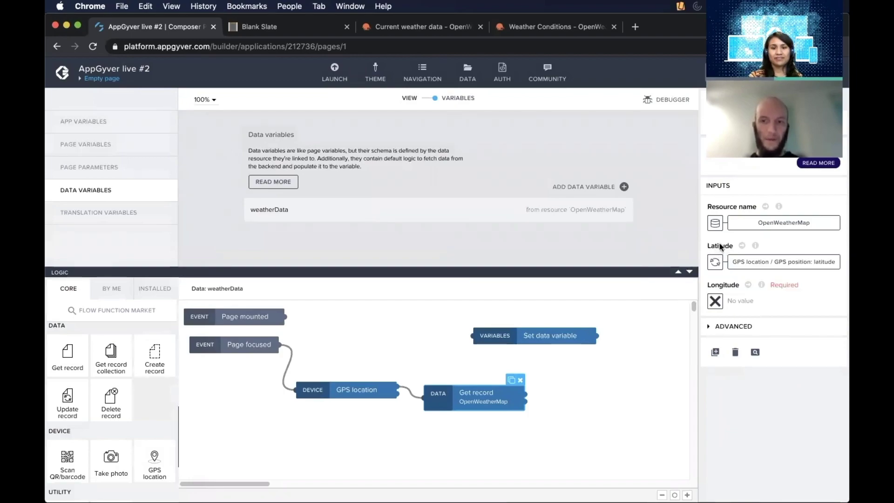
# Bind the Get record node's Longitude input to the longitude output of the GPS location node
pyautogui.click(715, 302)
pyautogui.click(394, 334)
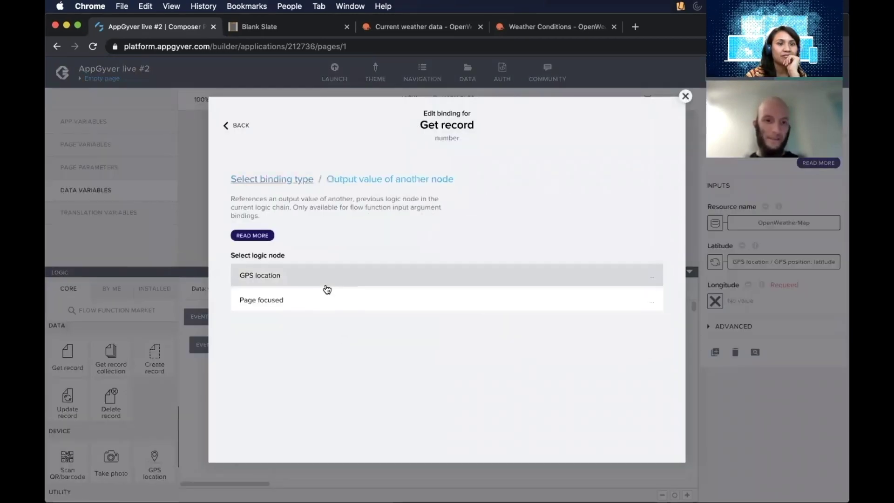
pyautogui.click(298, 279)
pyautogui.scroll(-3, 309, 351)
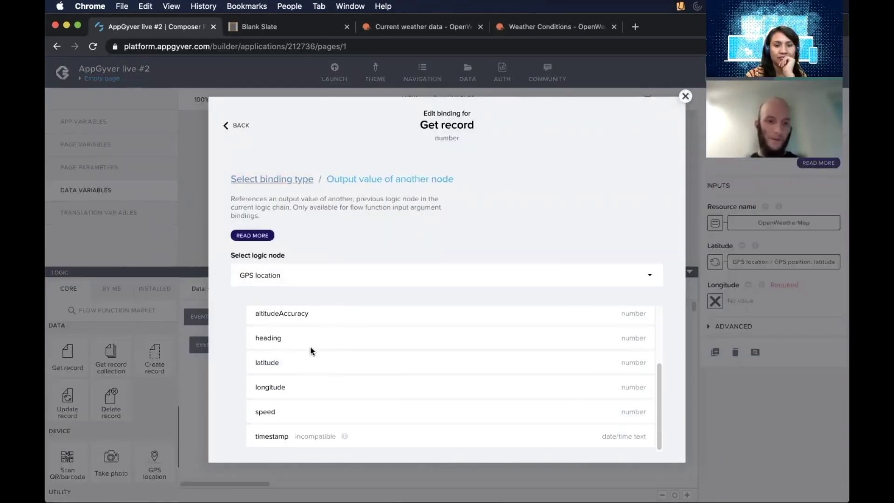
pyautogui.click(307, 389)
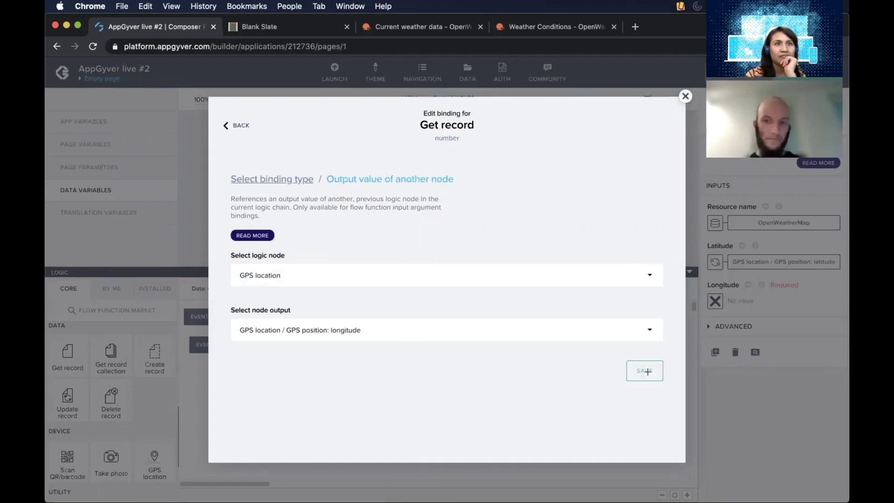
pyautogui.click(646, 371)
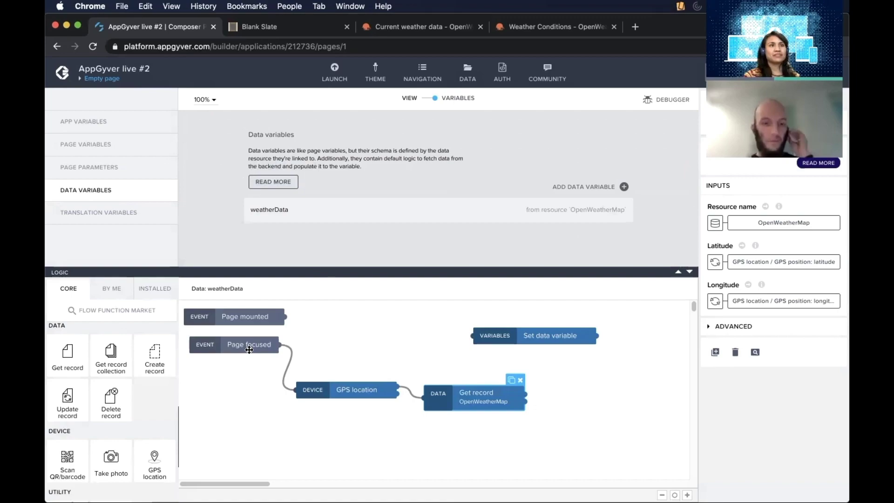
# Connect Get record to the Set data variable node and bind its data input to the Record output of Get record
pyautogui.click(354, 389)
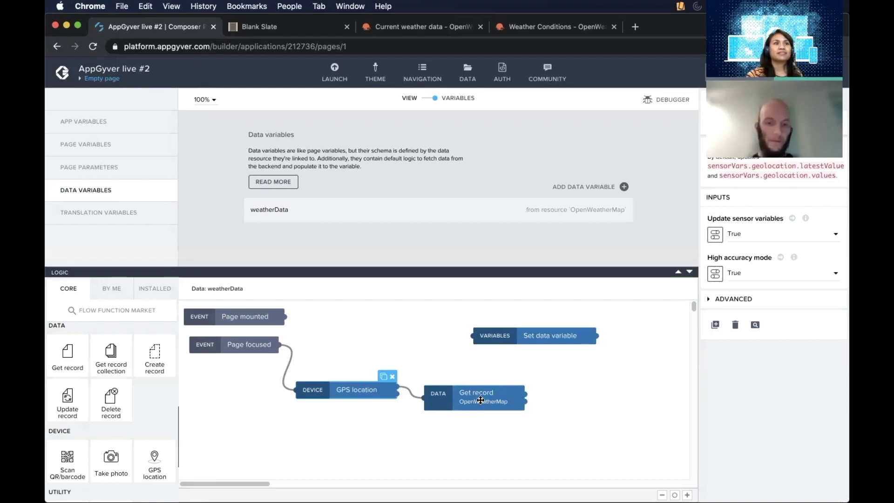
pyautogui.click(480, 400)
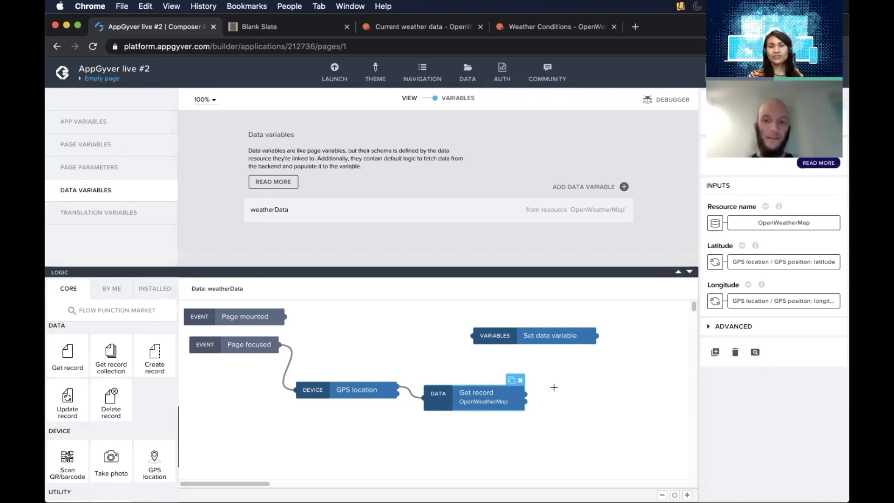
pyautogui.moveTo(764, 267)
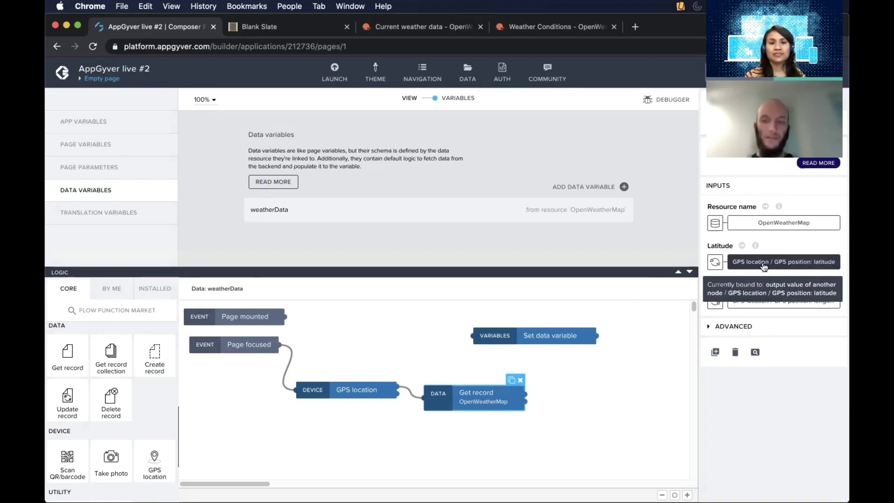
pyautogui.moveTo(773, 226)
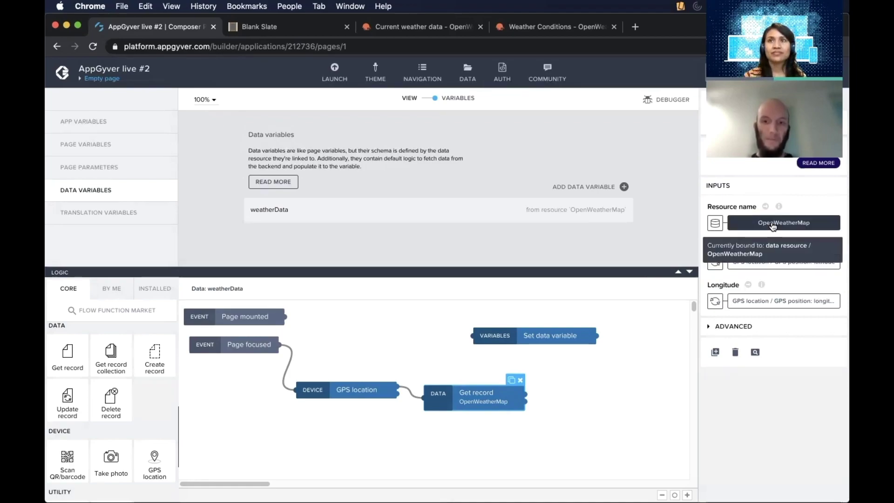
pyautogui.moveTo(547, 339); pyautogui.dragTo(628, 391)
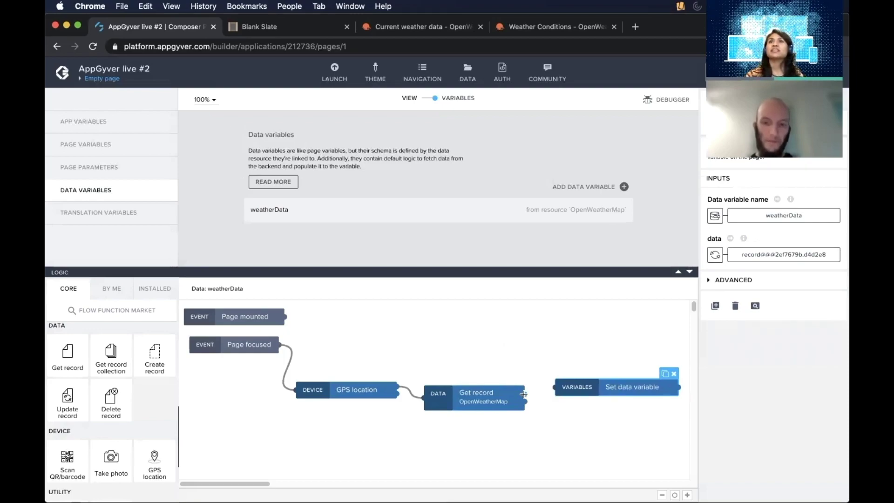
pyautogui.moveTo(524, 394); pyautogui.dragTo(576, 428)
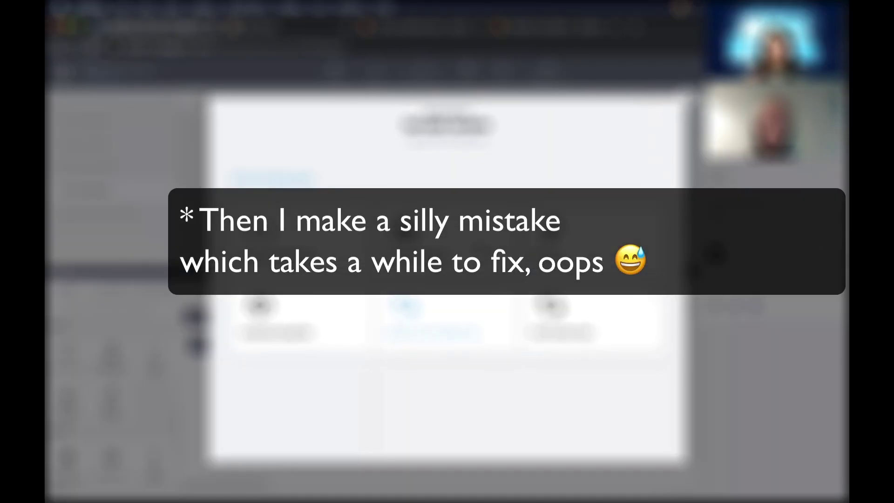
pyautogui.click(436, 319)
pyautogui.click(275, 351)
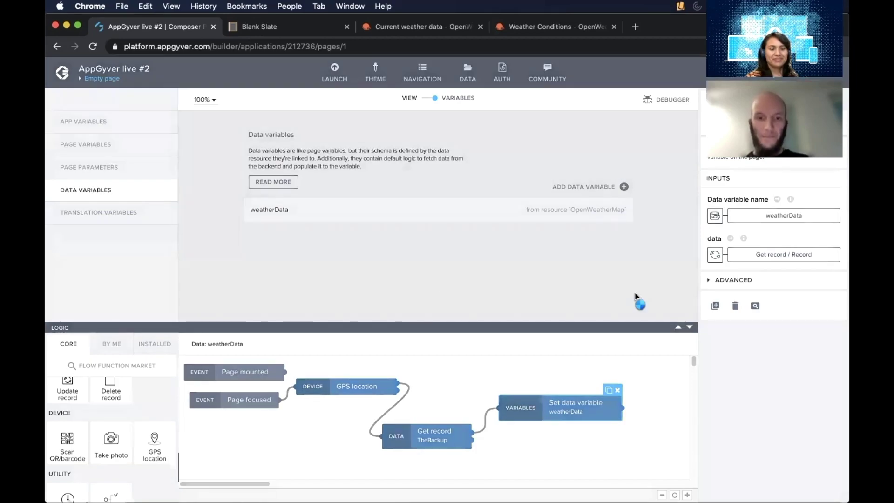
# Save the application and check it on the mirrored phone in Reflector 3
pyautogui.click(538, 451)
pyautogui.moveTo(550, 479)
pyautogui.click(512, 472)
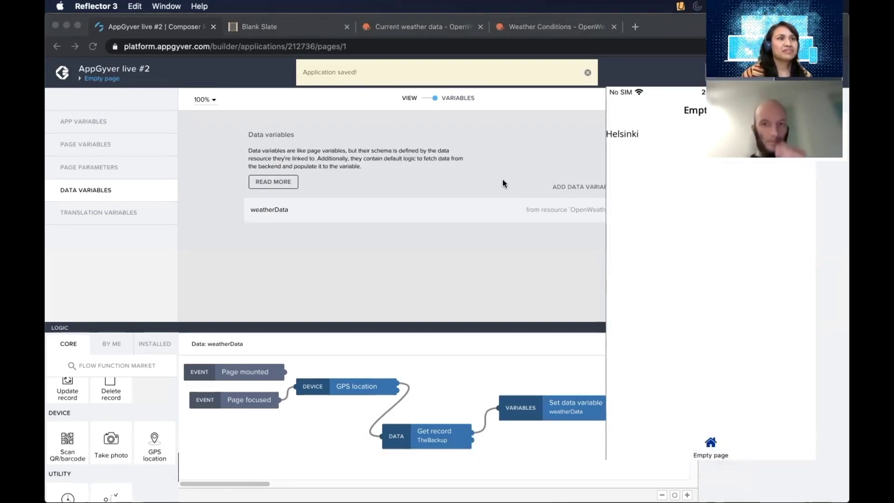
pyautogui.click(586, 74)
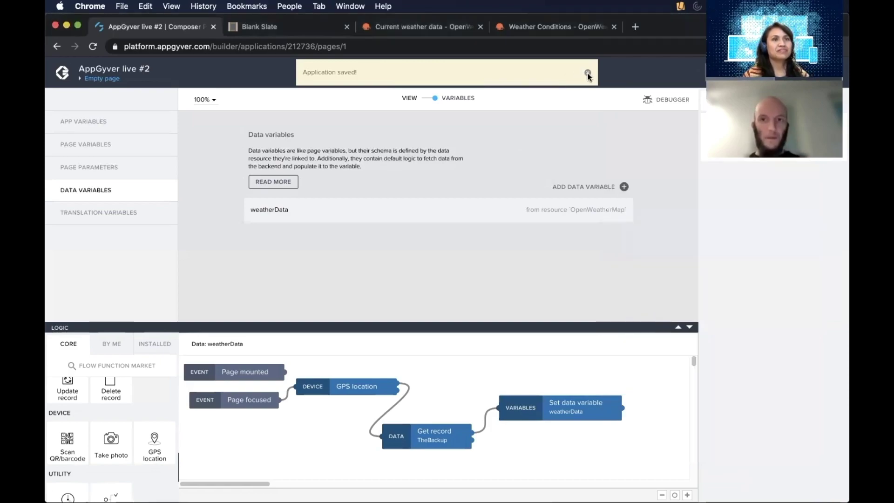
# Replace the existing paragraph on the page's view canvas with a new Paragraph component
pyautogui.click(426, 99)
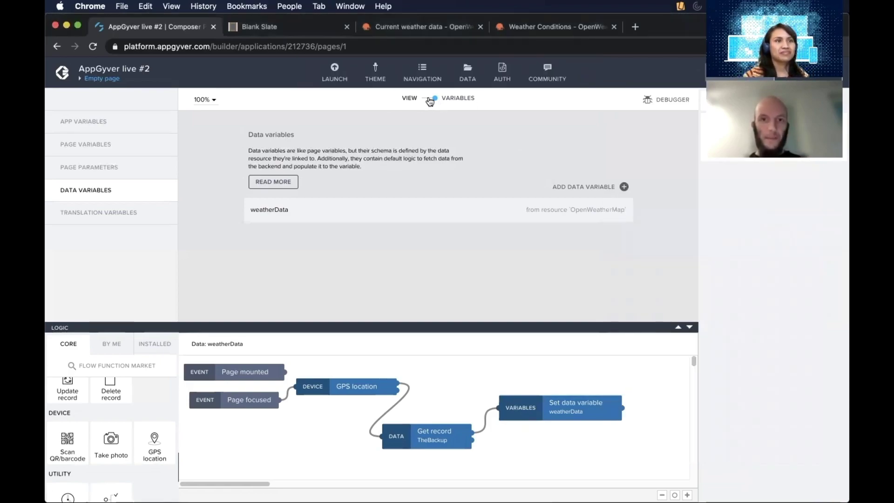
pyautogui.click(367, 138)
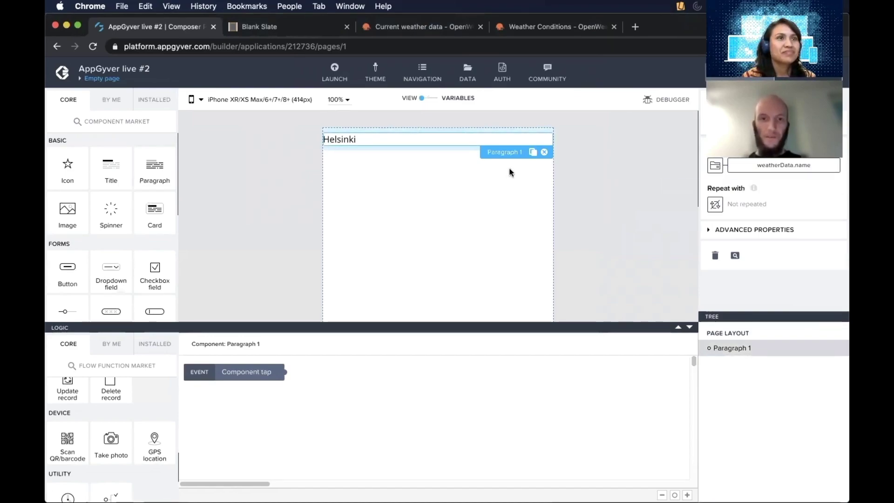
pyautogui.click(544, 152)
pyautogui.moveTo(154, 166); pyautogui.dragTo(424, 149)
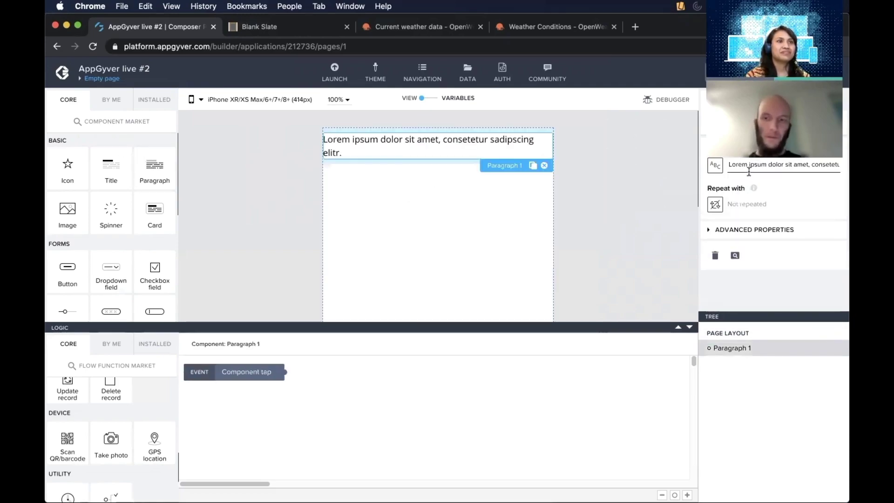
# Bind the new paragraph's content to the name field of the weatherData data variable
pyautogui.click(714, 167)
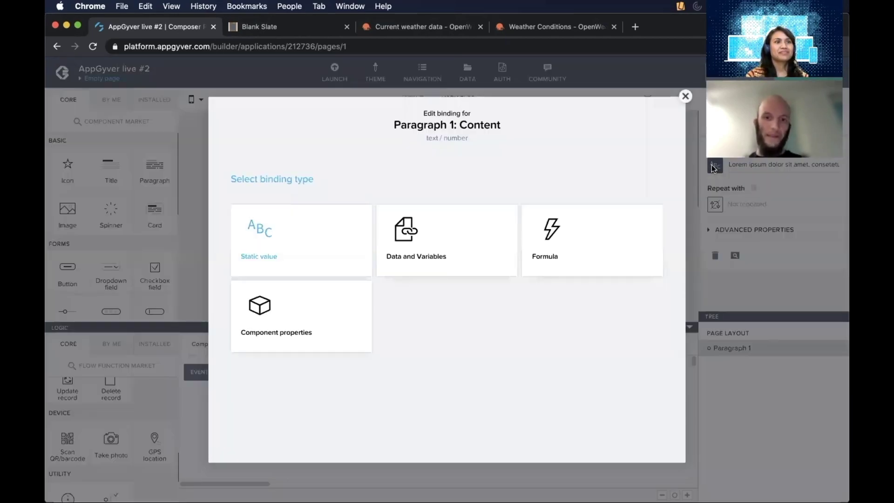
pyautogui.click(454, 254)
pyautogui.click(291, 344)
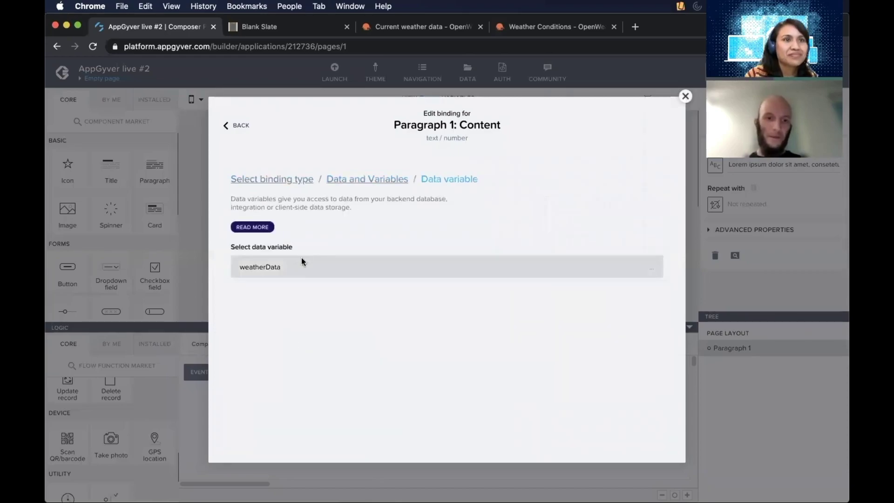
pyautogui.click(298, 265)
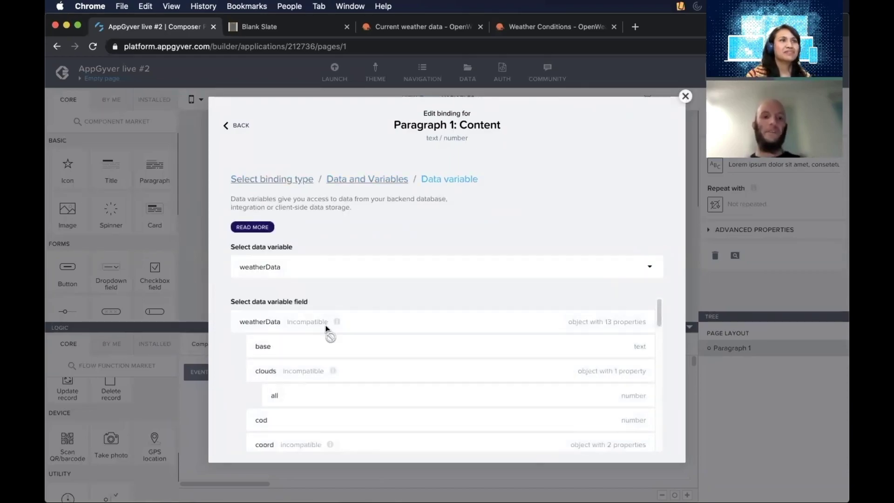
pyautogui.scroll(-8, 328, 328)
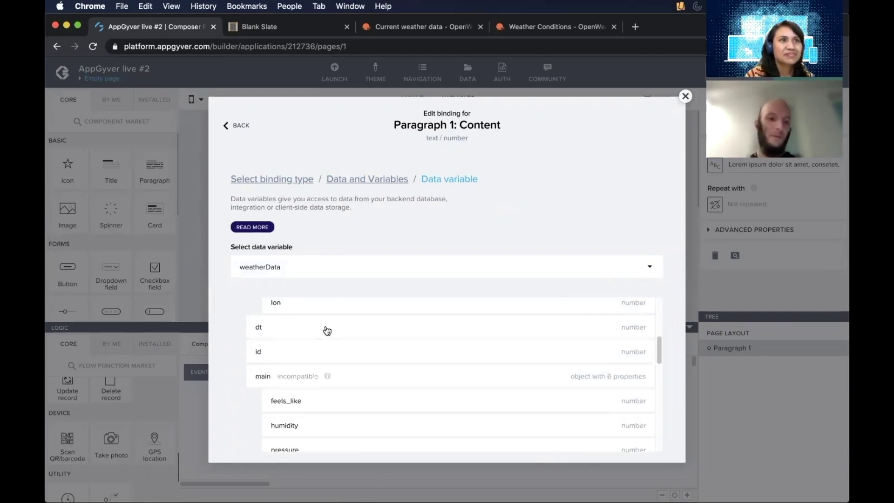
pyautogui.scroll(1, 327, 331)
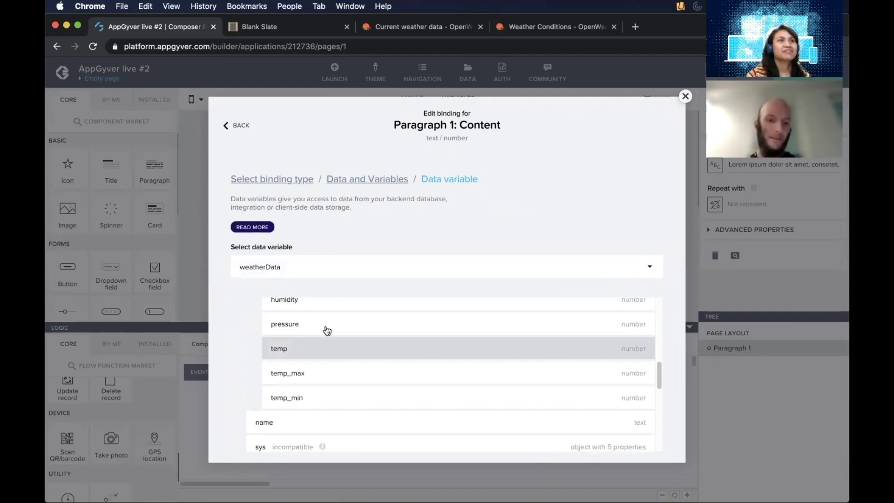
pyautogui.click(297, 424)
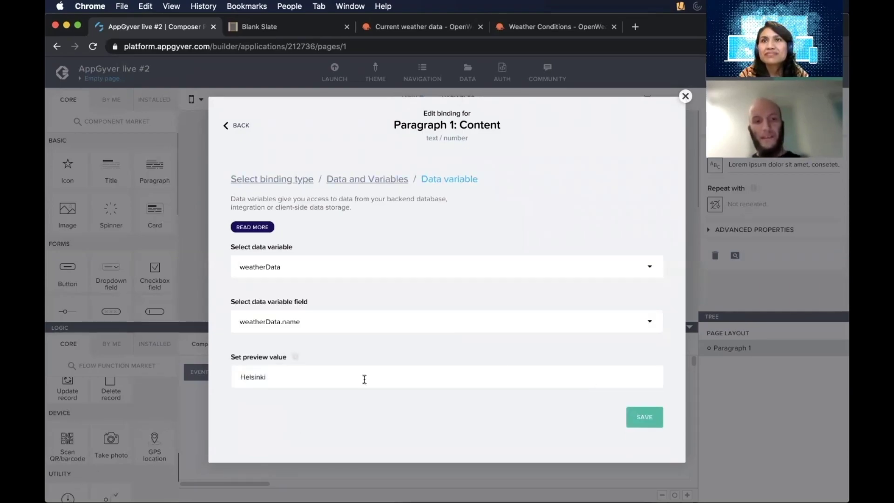
# Set the binding's preview value to Stockholm, then save the binding and the application
pyautogui.doubleClick(284, 375)
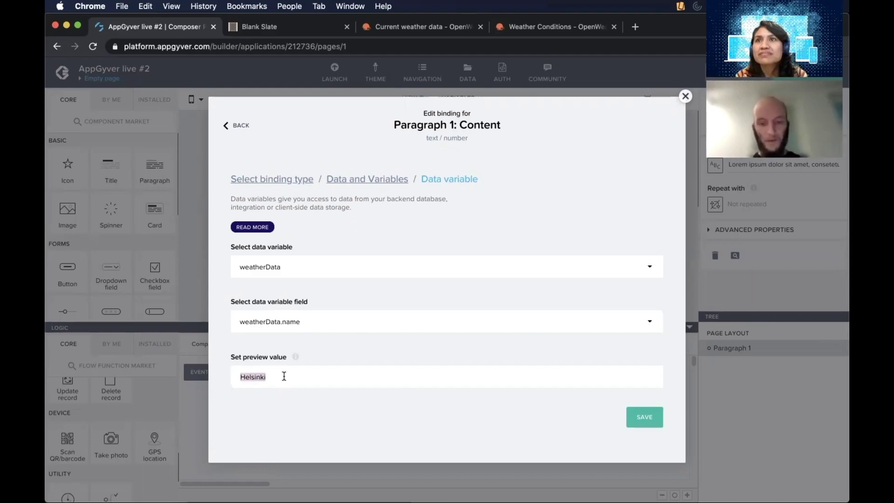
pyautogui.write('Stockholm')
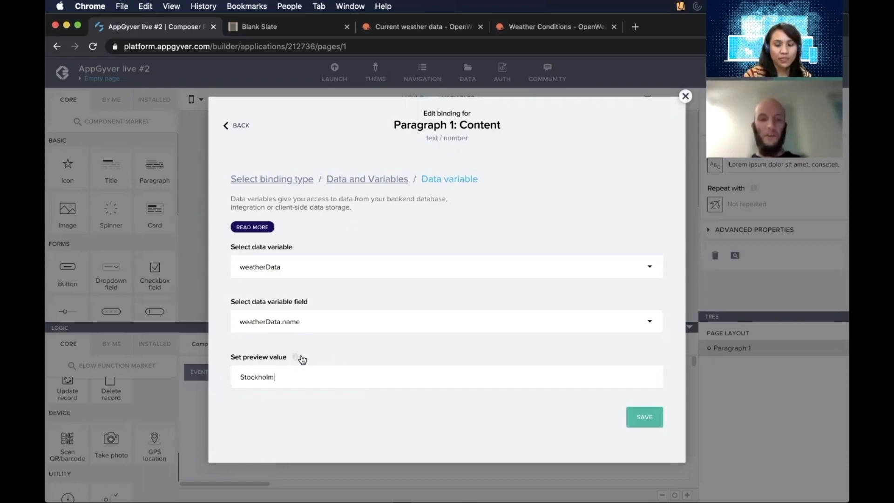
pyautogui.click(272, 375)
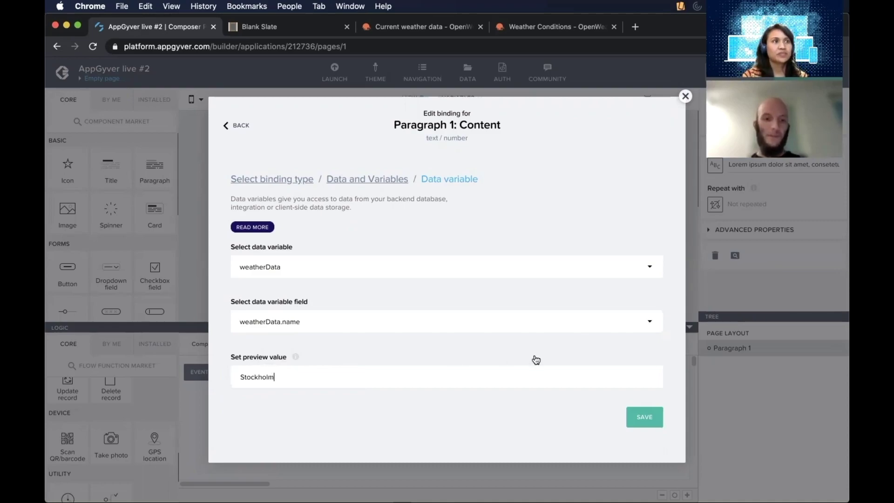
pyautogui.click(650, 417)
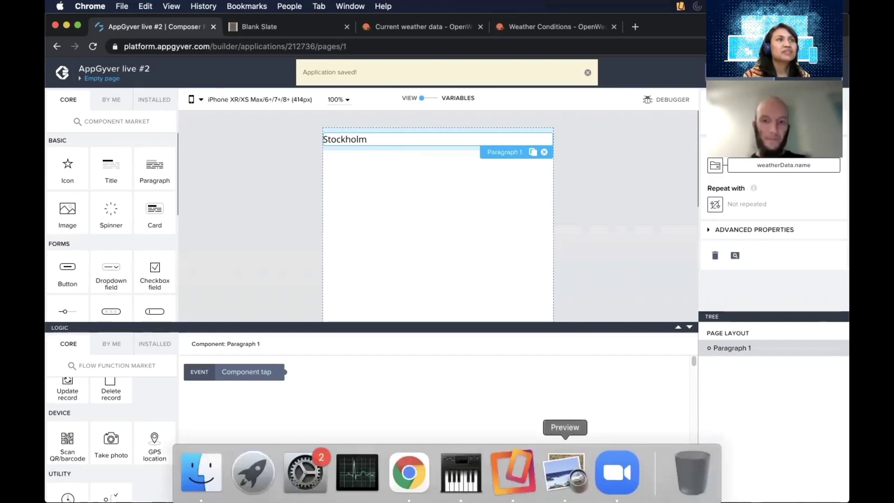
# Check the app on the mirrored phone in Reflector 3, and view the hand-drawn weather app sketch in Preview
pyautogui.click(513, 472)
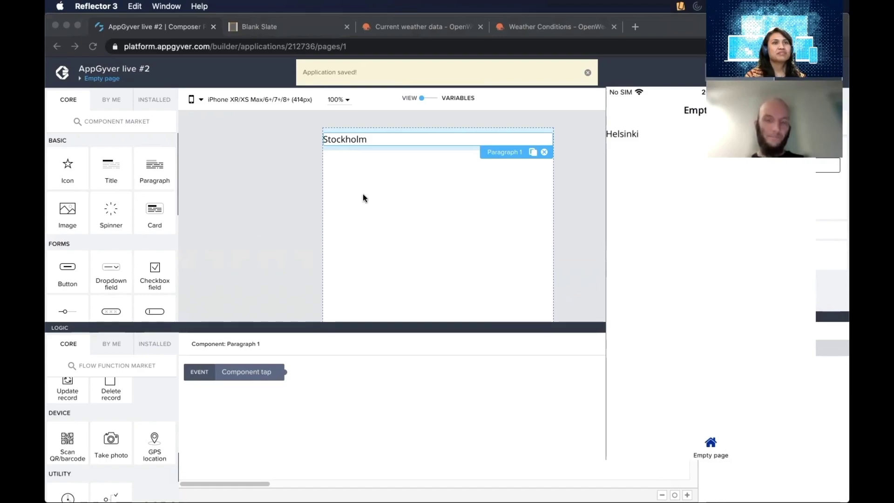
pyautogui.click(298, 201)
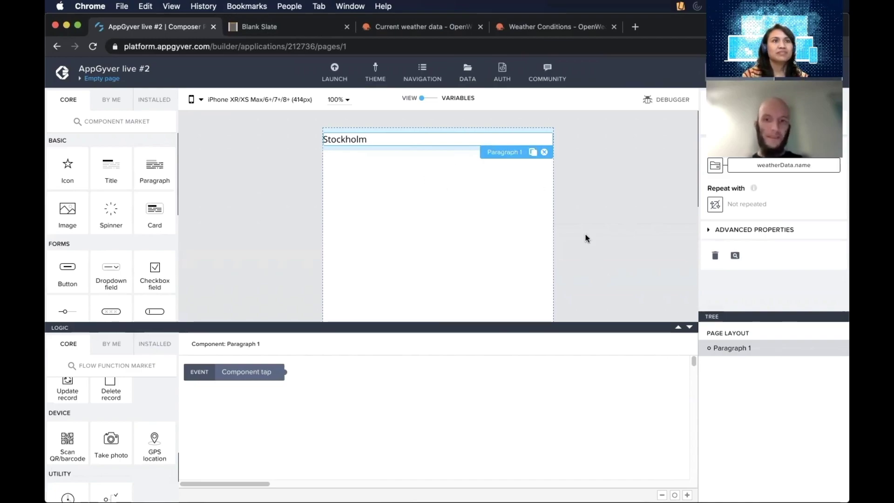
pyautogui.click(689, 328)
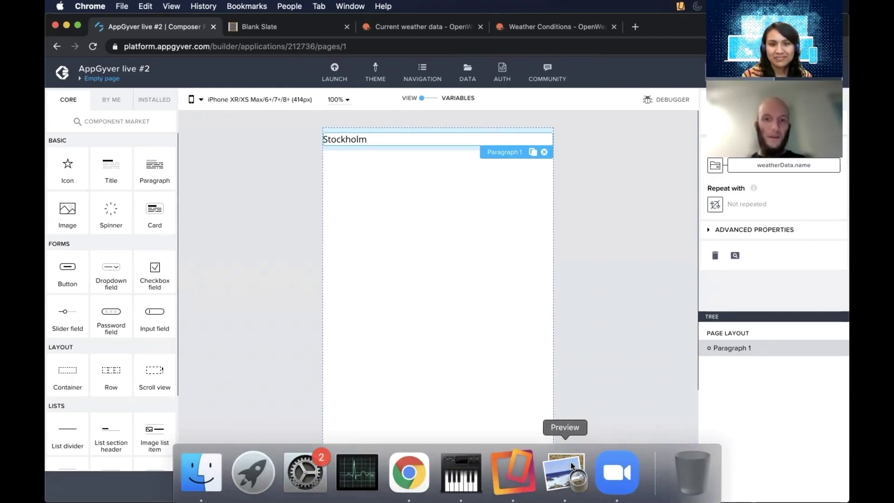
pyautogui.click(572, 466)
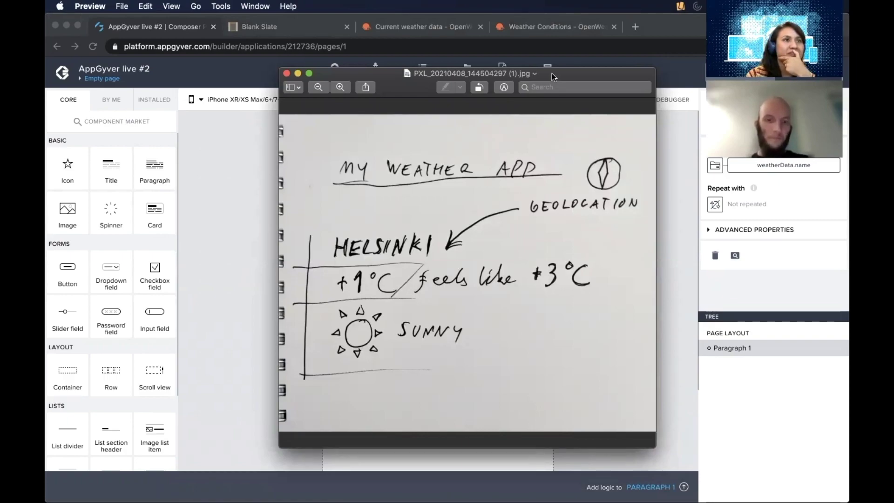
# Close the sketch and add a second Paragraph component below the city name on the page
pyautogui.moveTo(551, 73); pyautogui.dragTo(725, 78)
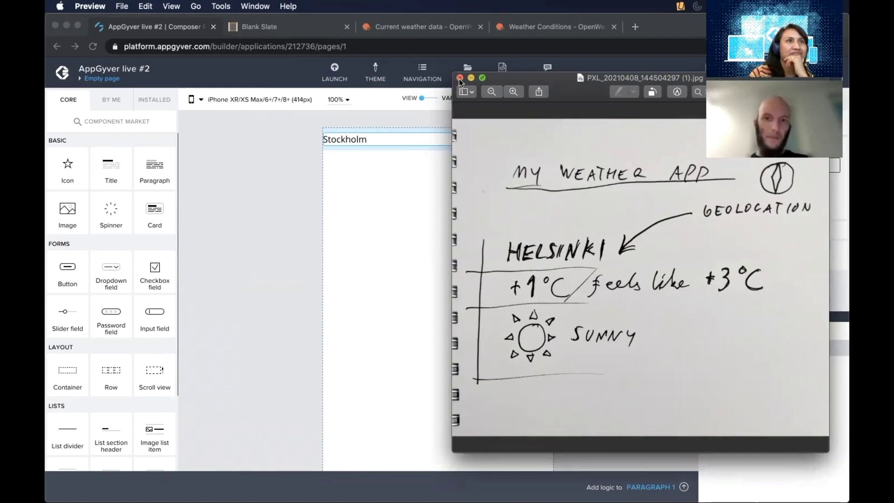
pyautogui.press('super+w')
pyautogui.click(151, 173)
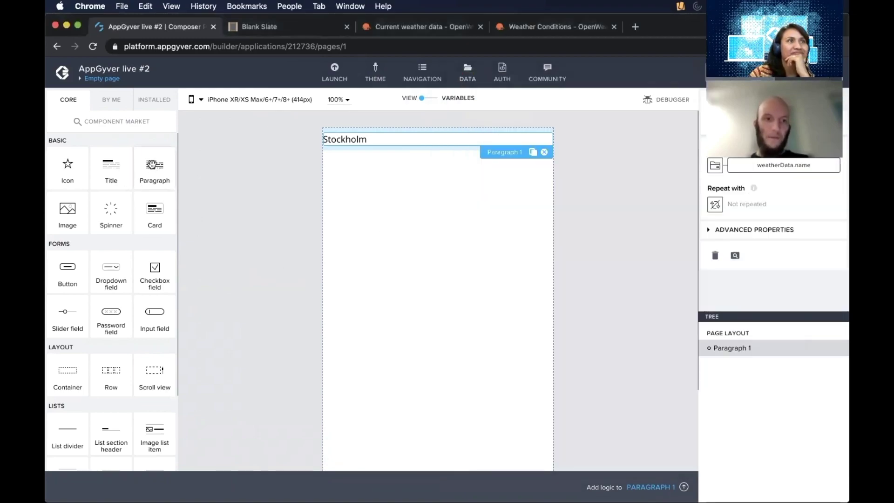
pyautogui.moveTo(151, 173); pyautogui.dragTo(405, 172)
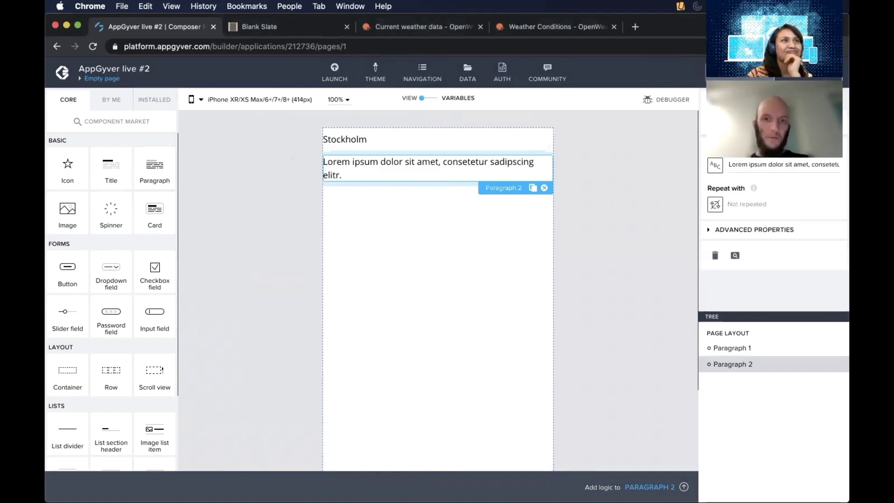
# Bind the second paragraph's content to the main.temp field of the weatherData data variable and save the binding
pyautogui.click(711, 172)
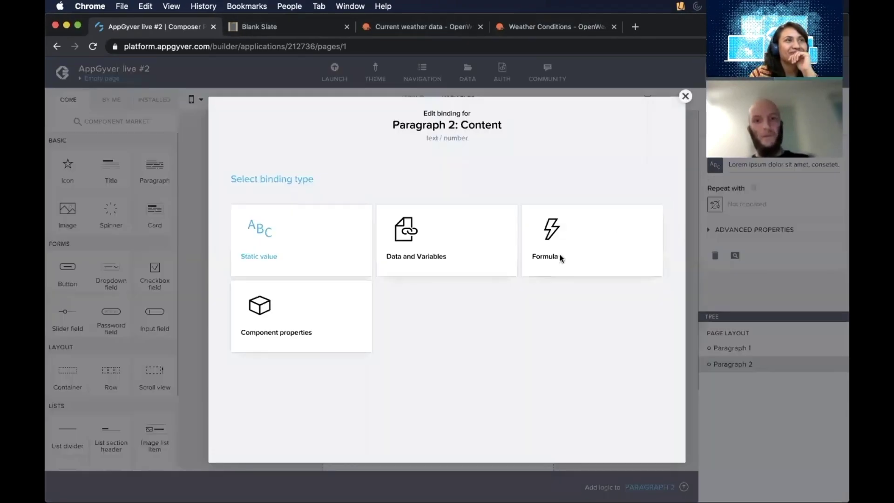
pyautogui.click(405, 256)
pyautogui.click(300, 373)
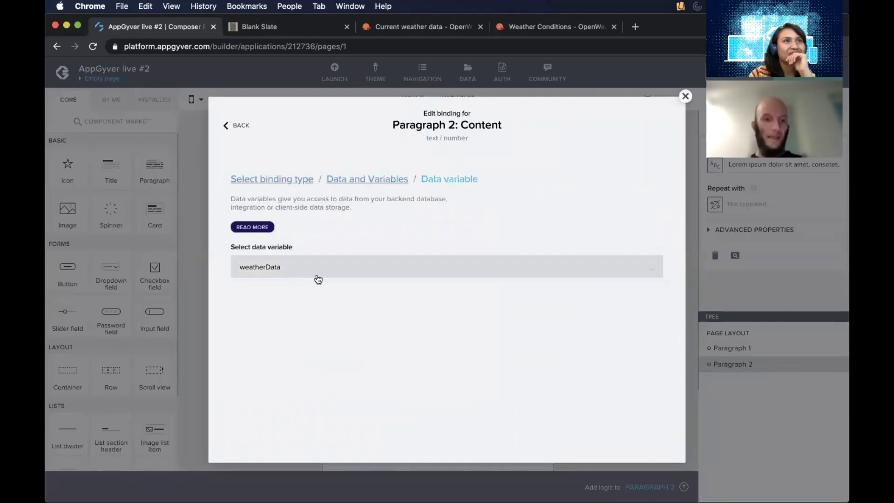
pyautogui.click(316, 274)
pyautogui.scroll(-4, 342, 368)
pyautogui.scroll(-3, 340, 348)
pyautogui.scroll(-2, 342, 353)
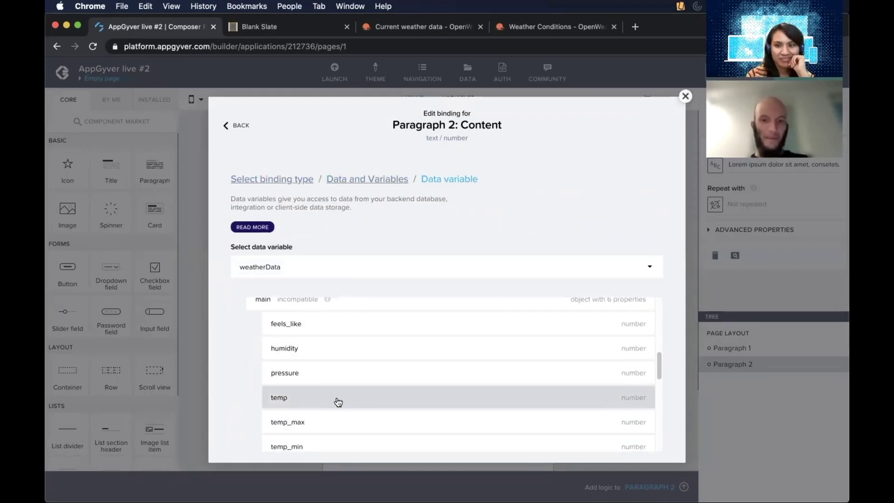
pyautogui.click(338, 402)
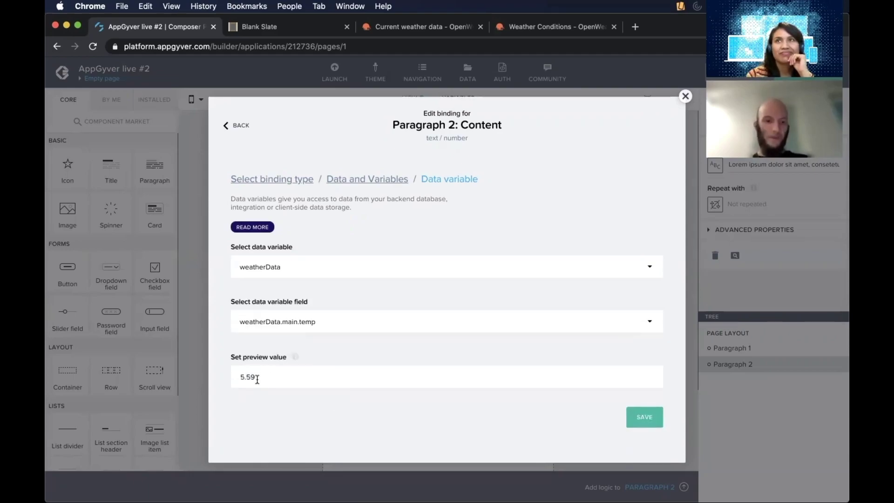
pyautogui.click(637, 419)
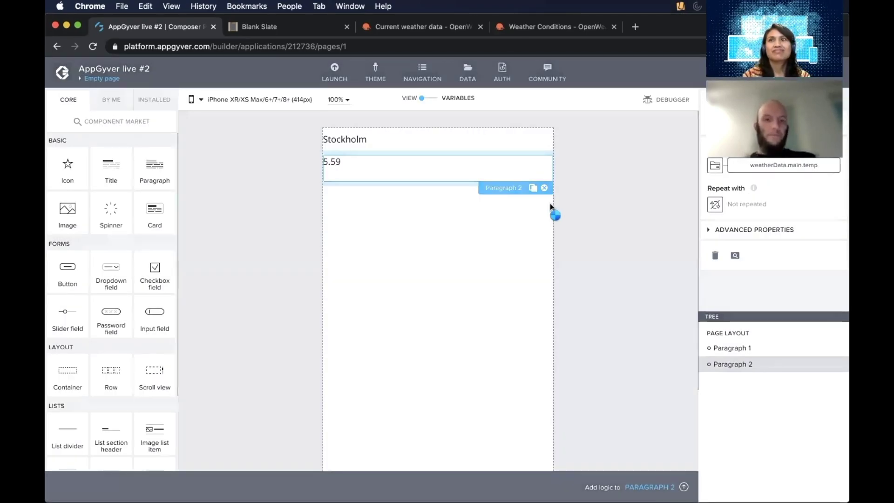
# Check the temperature paragraph on the mirrored phone in Reflector 3, then return to the composer in Chrome
pyautogui.moveTo(533, 485)
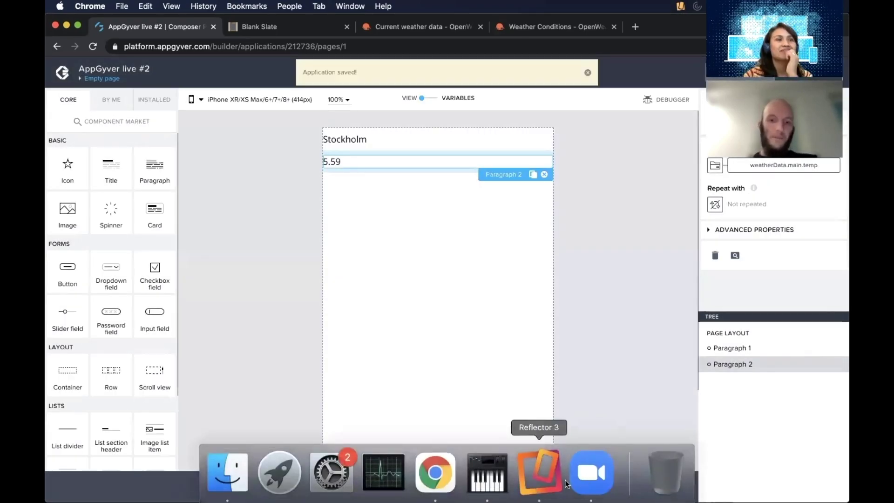
pyautogui.click(546, 477)
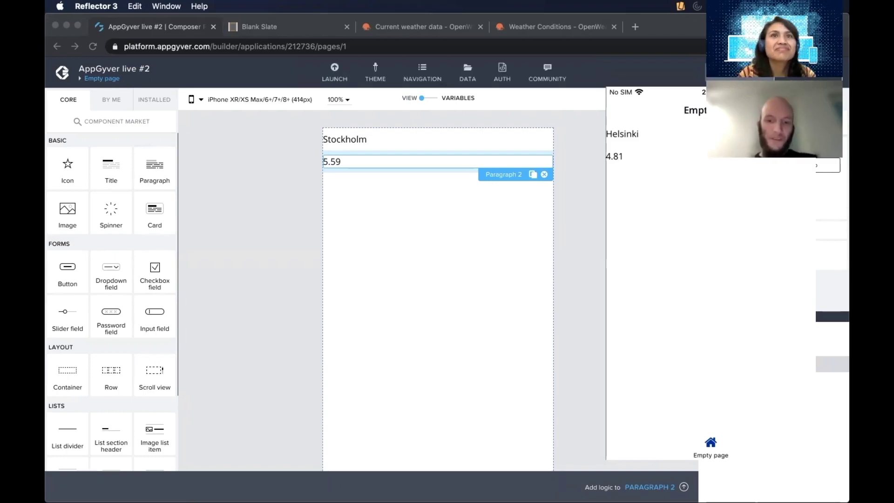
pyautogui.moveTo(539, 475)
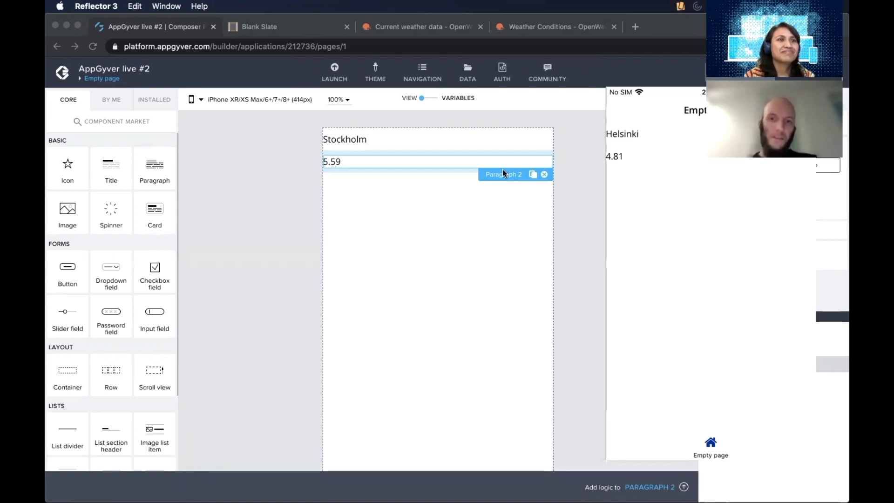
pyautogui.click(411, 193)
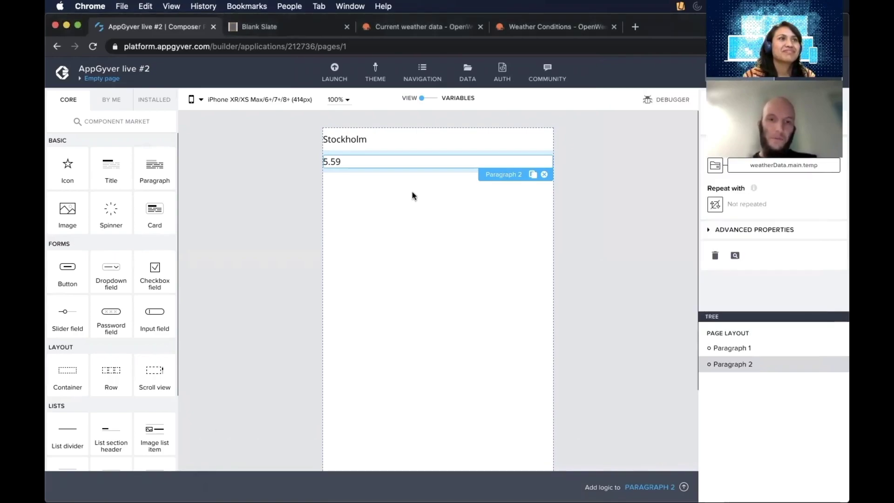
# Switch the second paragraph's content to static text, enter "+1 C", and shorten it to "1 C"
pyautogui.click(715, 166)
pyautogui.click(258, 230)
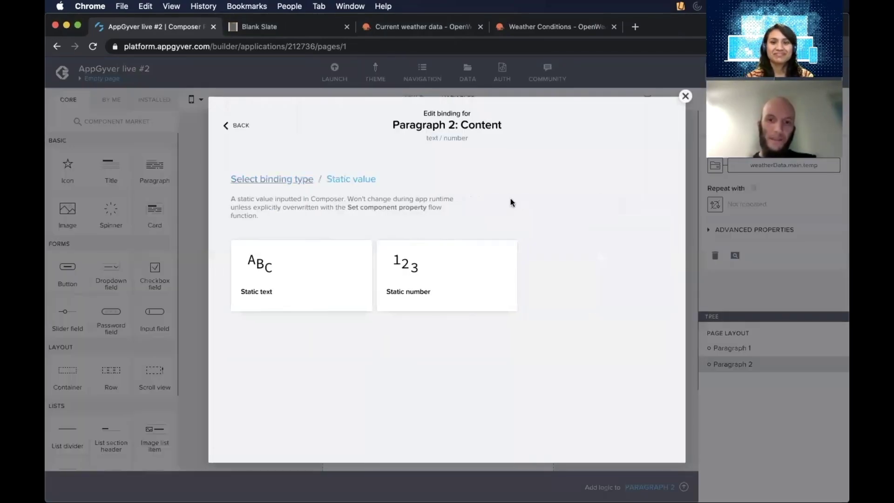
pyautogui.click(279, 292)
pyautogui.click(774, 166)
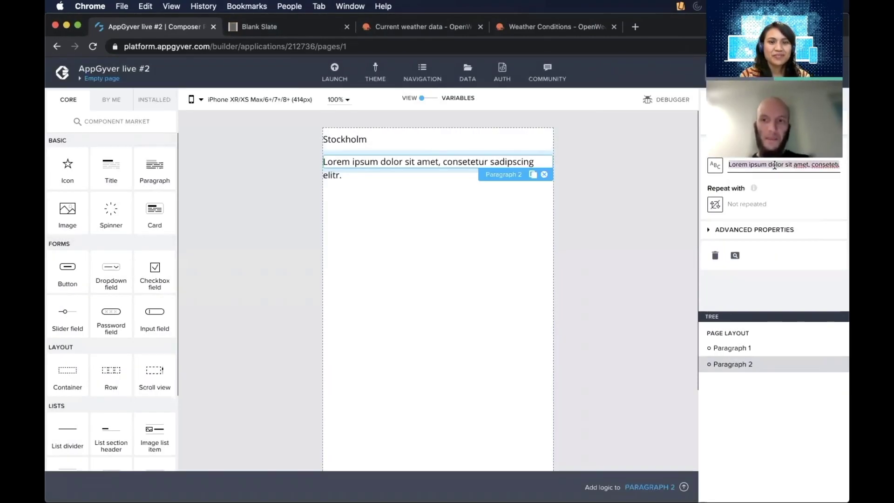
pyautogui.write('+1')
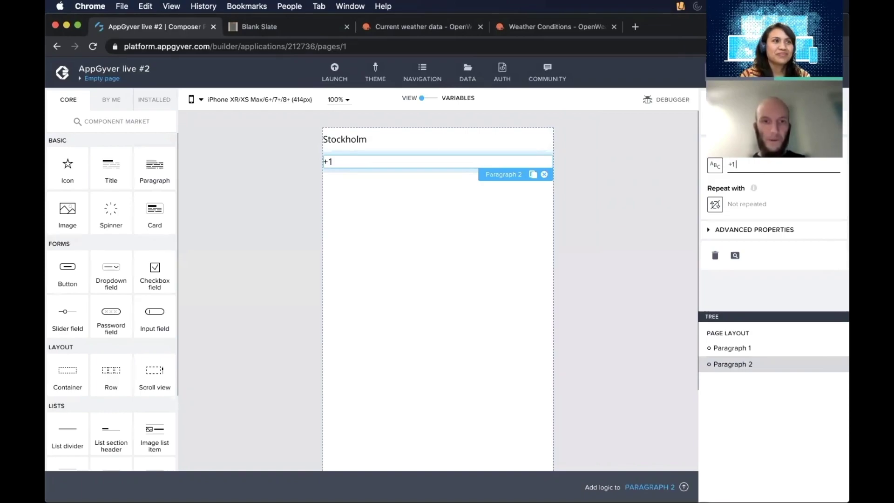
pyautogui.write(' C')
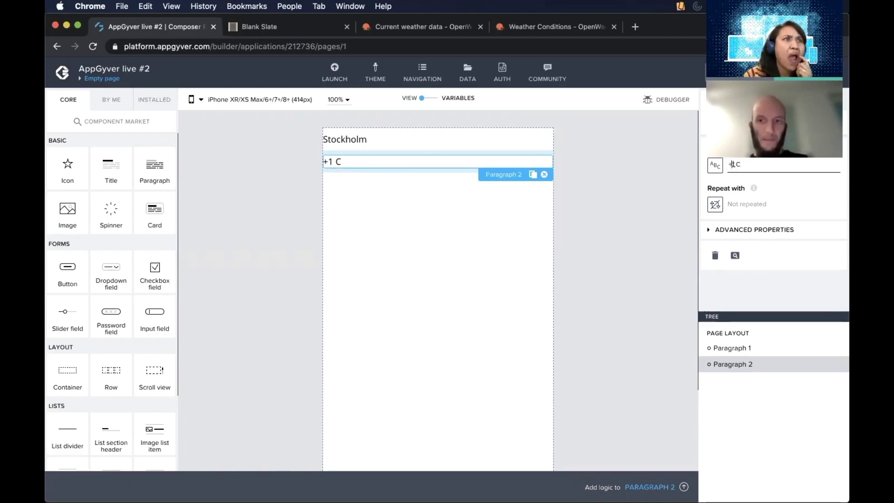
pyautogui.press('BackSpace')
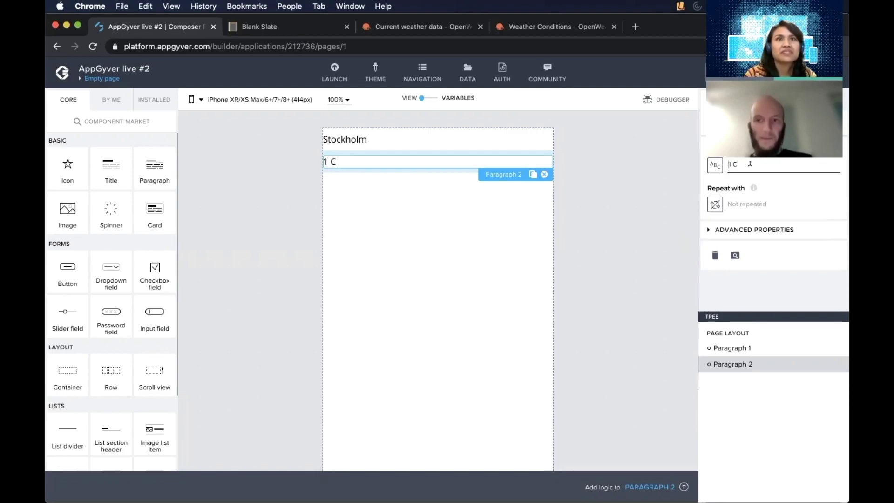
pyautogui.press('super+a')
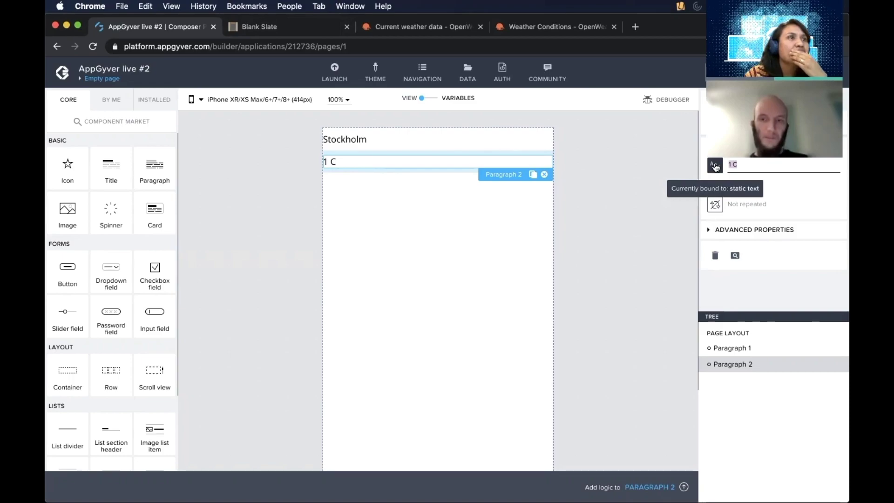
# Look up the prepared temperature formula with the plus sign and °C in the Blank Slate notes, and return to the composer
pyautogui.click(288, 26)
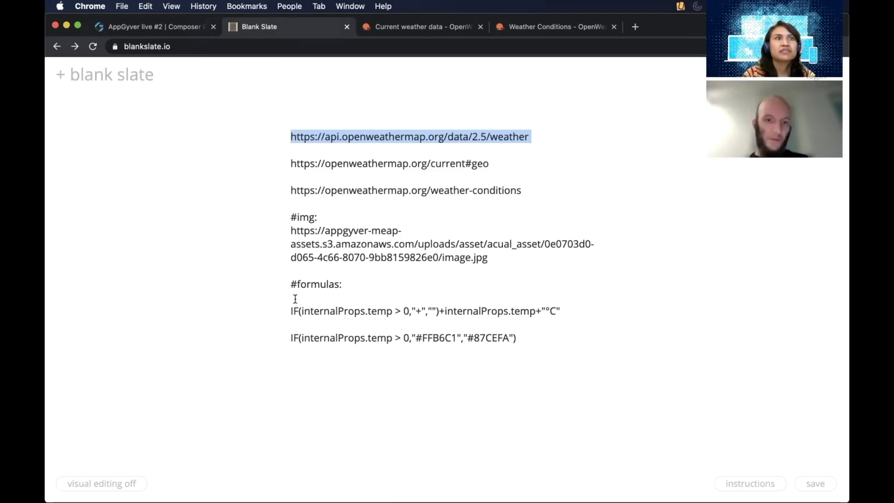
pyautogui.moveTo(291, 311); pyautogui.dragTo(580, 311)
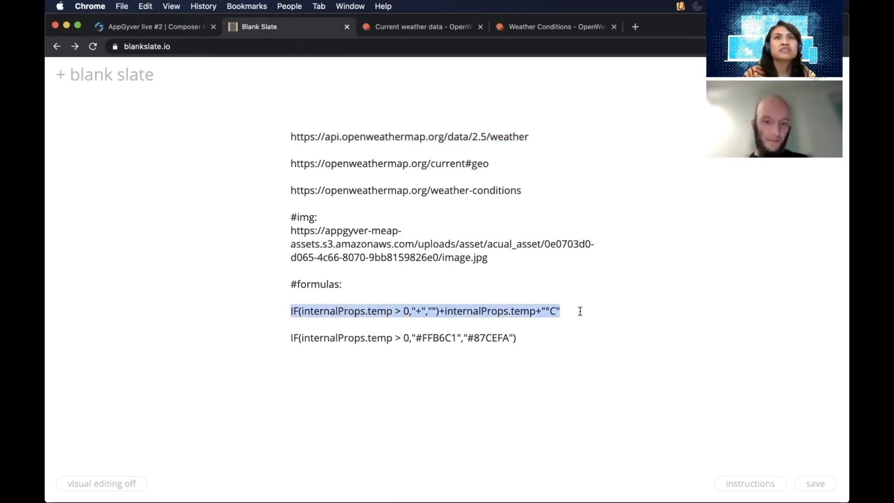
pyautogui.click(178, 27)
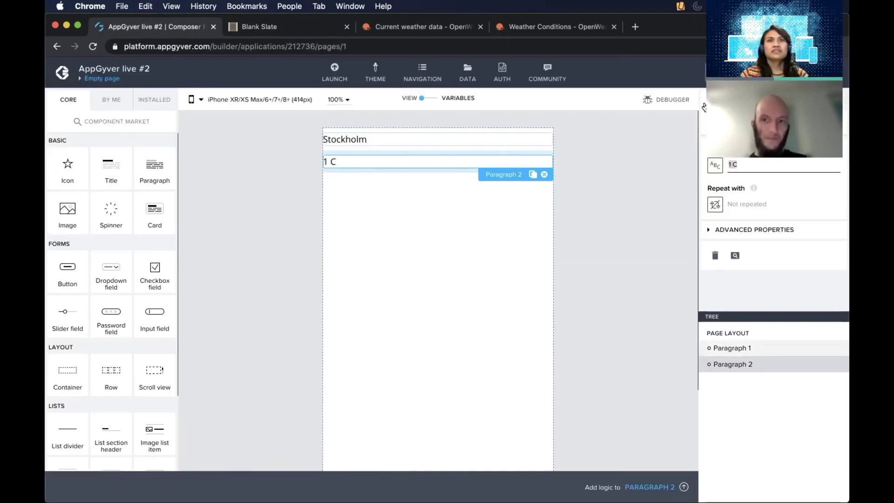
# Change the second paragraph's content binding to a formula and enter the test expression 1+2+" C"
pyautogui.click(716, 167)
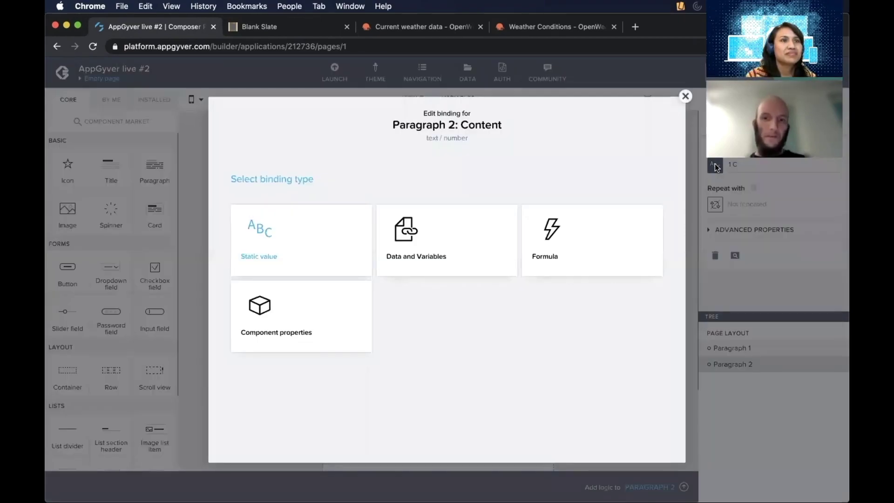
pyautogui.click(581, 237)
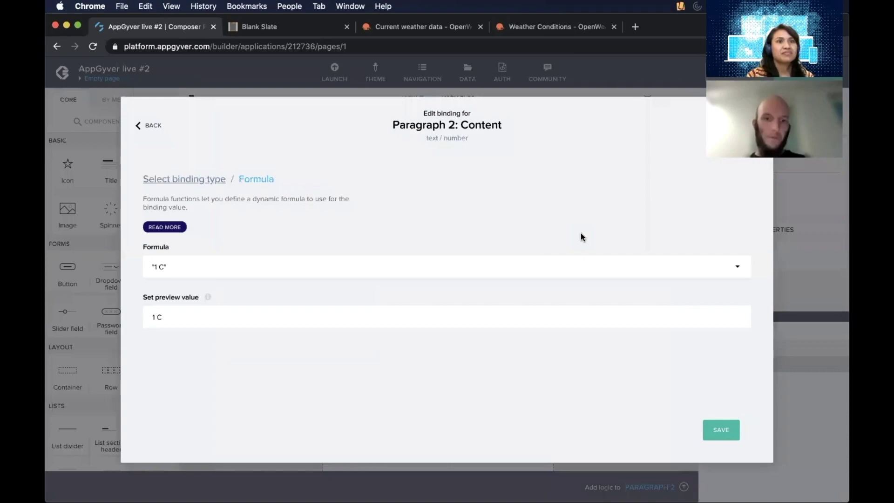
pyautogui.click(261, 272)
pyautogui.press('super+a')
pyautogui.write('1')
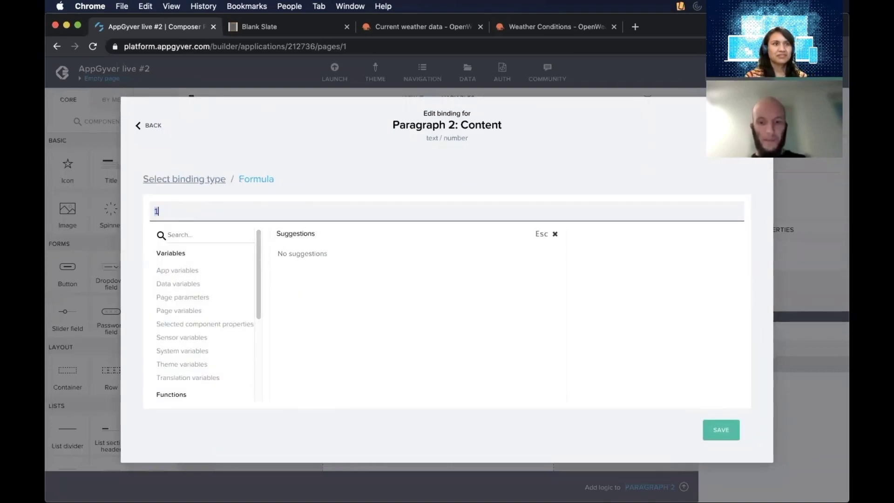
pyautogui.write('+2')
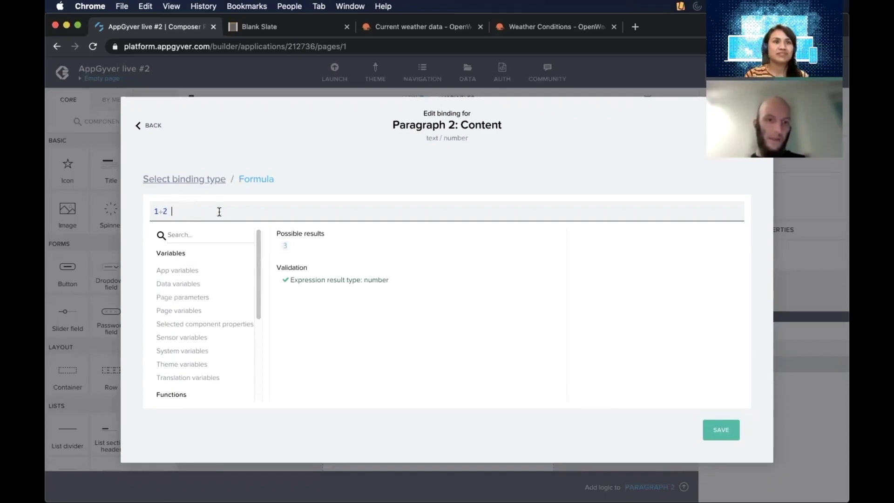
pyautogui.write('+"C')
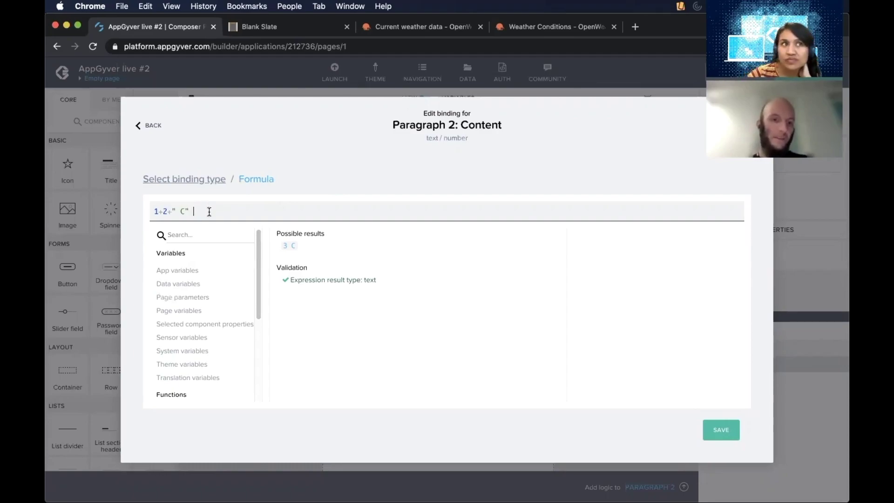
# Replace the test expression with the start of an IF function, then empty the formula
pyautogui.press('super+a')
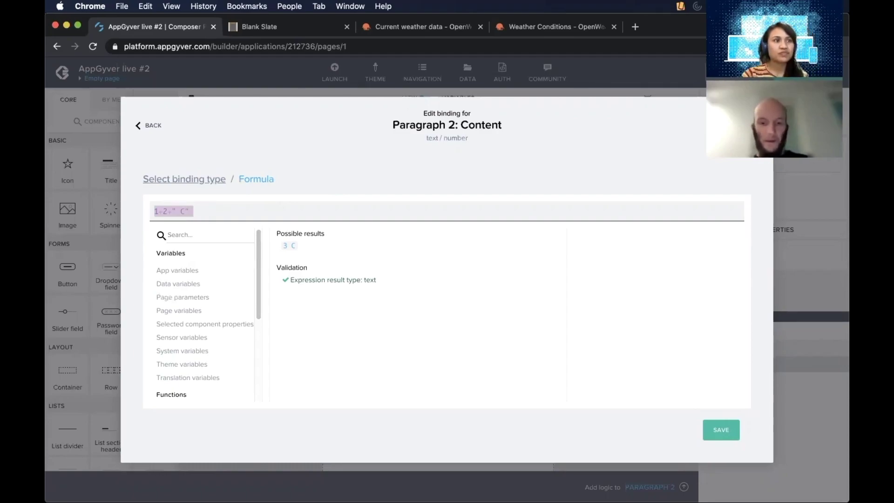
pyautogui.write('IF(')
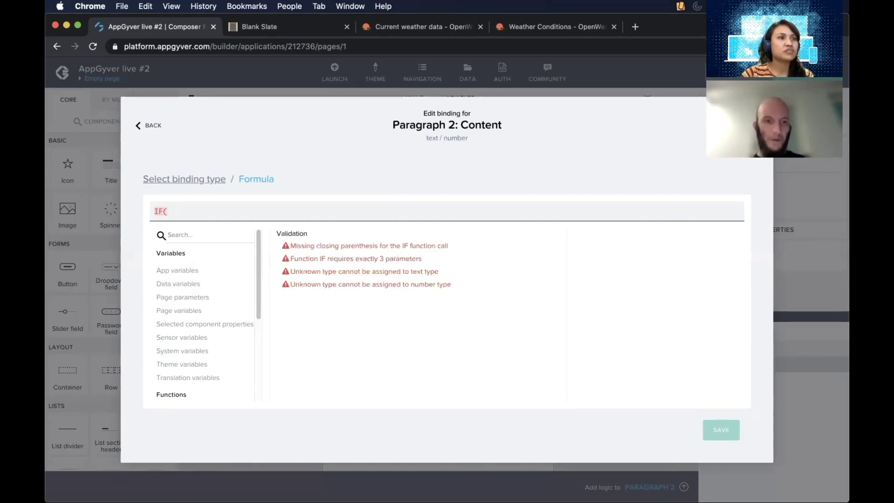
pyautogui.press('BackSpace')
pyautogui.press('BackSpace')
pyautogui.press('BackSpace')
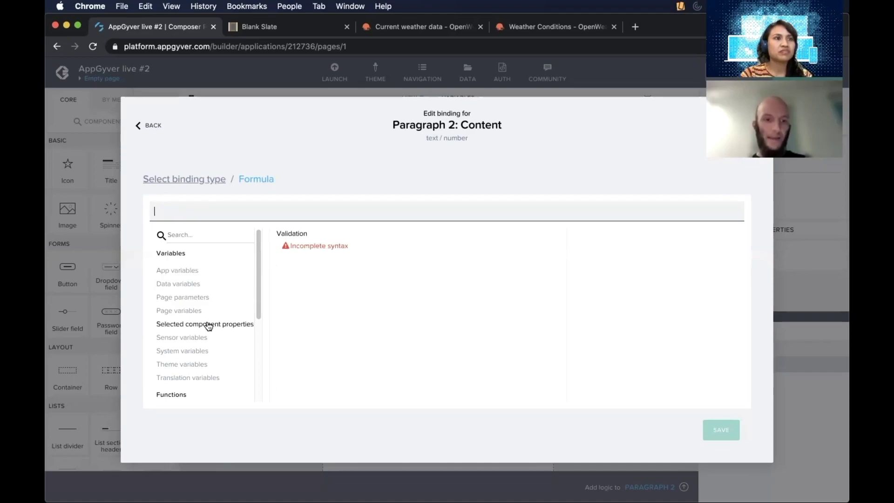
# Browse the data variables with their example values and enter data.weatherData.main.temp as the formula
pyautogui.click(192, 288)
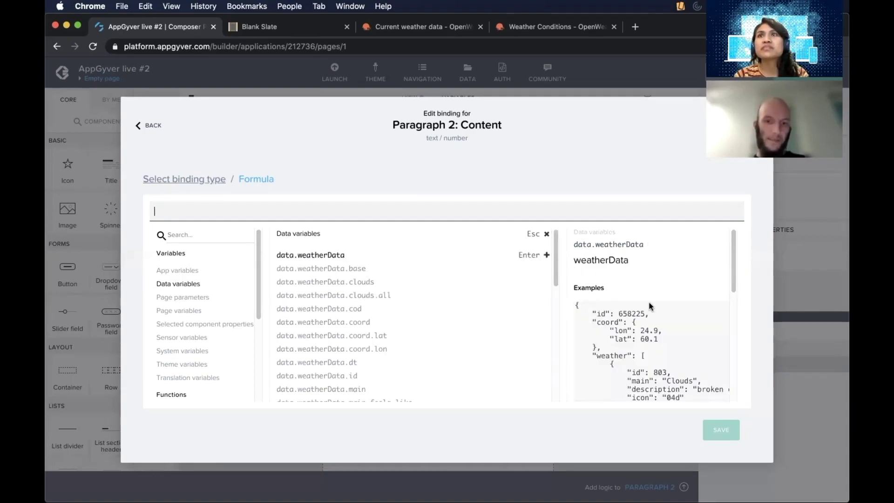
pyautogui.scroll(-1, 621, 333)
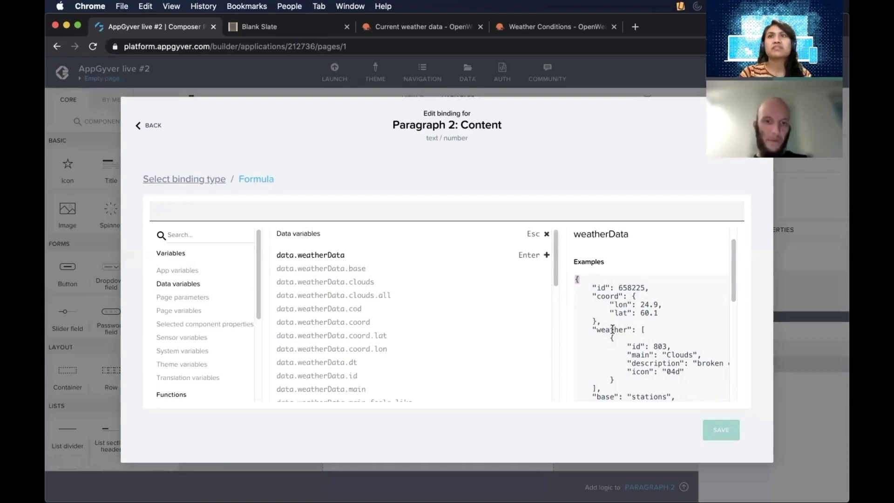
pyautogui.scroll(-3, 407, 336)
pyautogui.scroll(3, 407, 336)
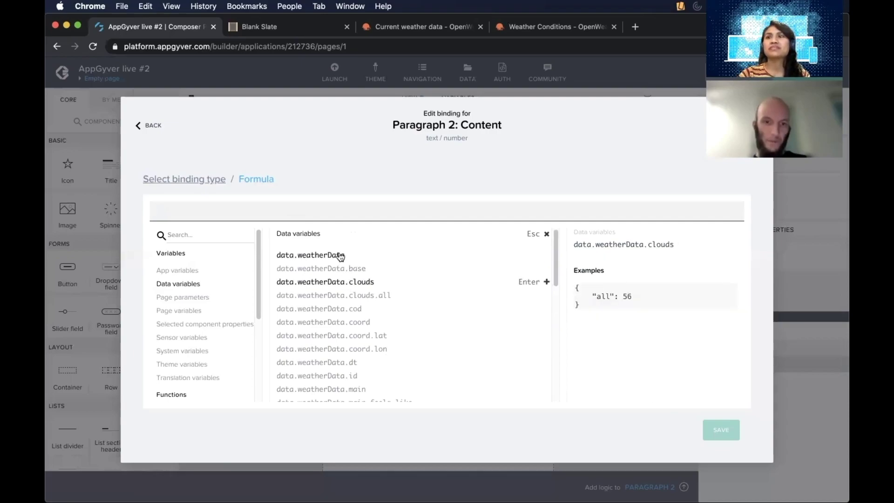
pyautogui.scroll(-1, 355, 375)
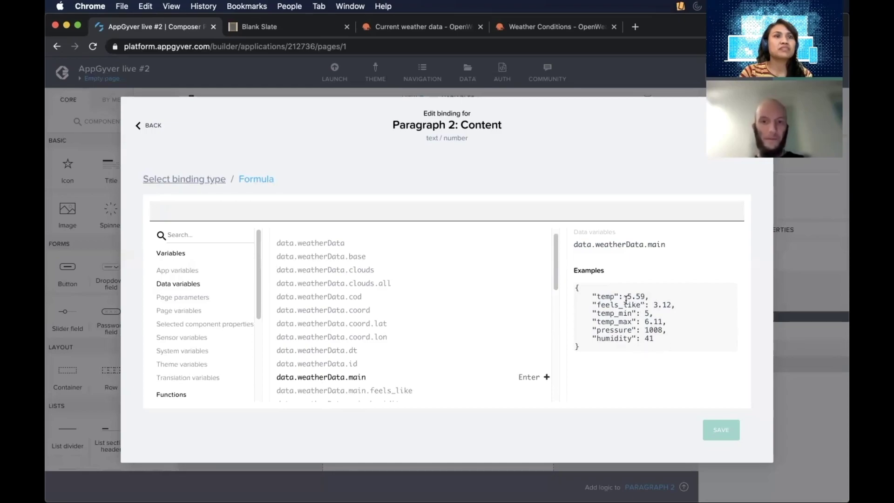
pyautogui.click(353, 383)
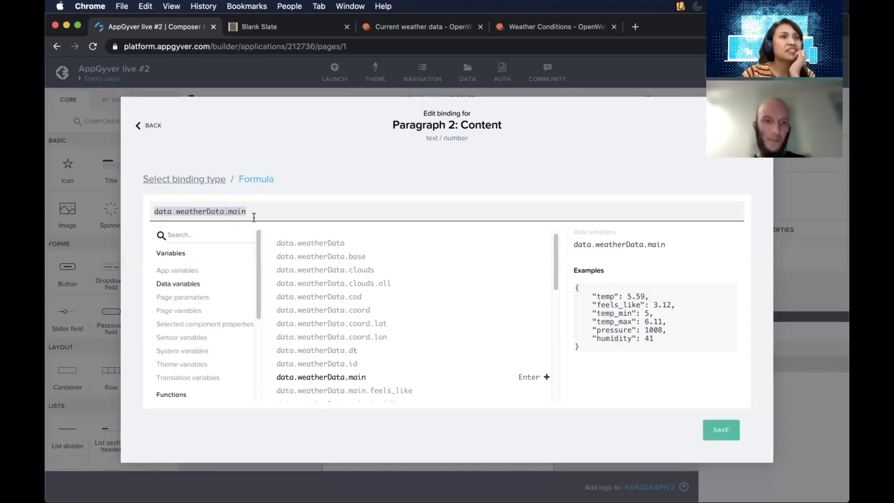
pyautogui.write('.temp')
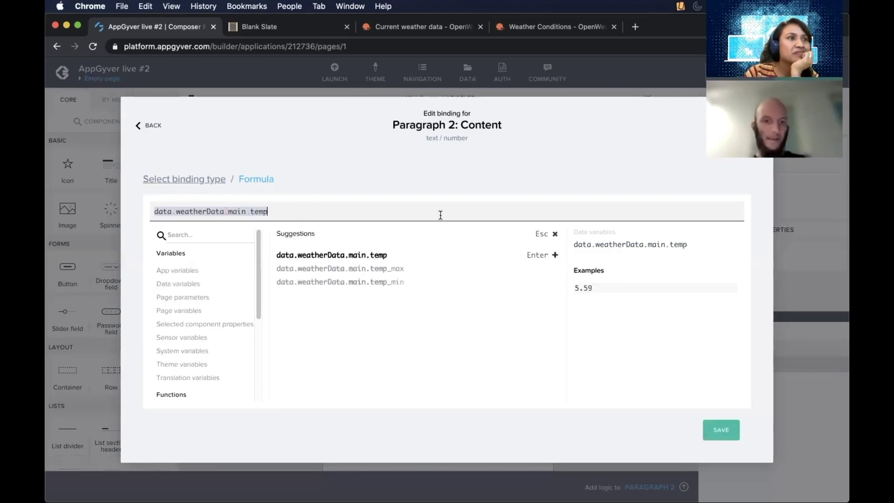
pyautogui.click(553, 234)
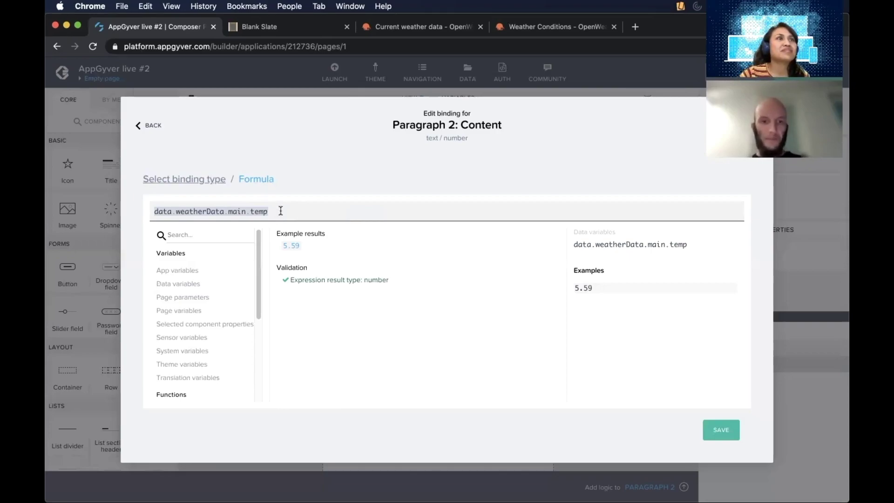
# Trim the formula back to data.weatherData and examine the example data for that variable
pyautogui.press('BackSpace')
pyautogui.press('BackSpace')
pyautogui.press('BackSpace')
pyautogui.press('BackSpace')
pyautogui.press('BackSpace')
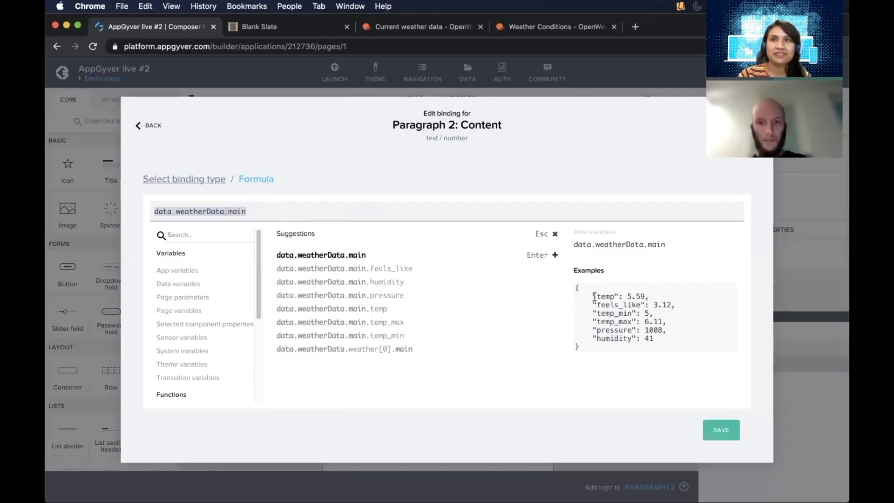
pyautogui.press('BackSpace')
pyautogui.press('BackSpace')
pyautogui.press('BackSpace')
pyautogui.press('BackSpace')
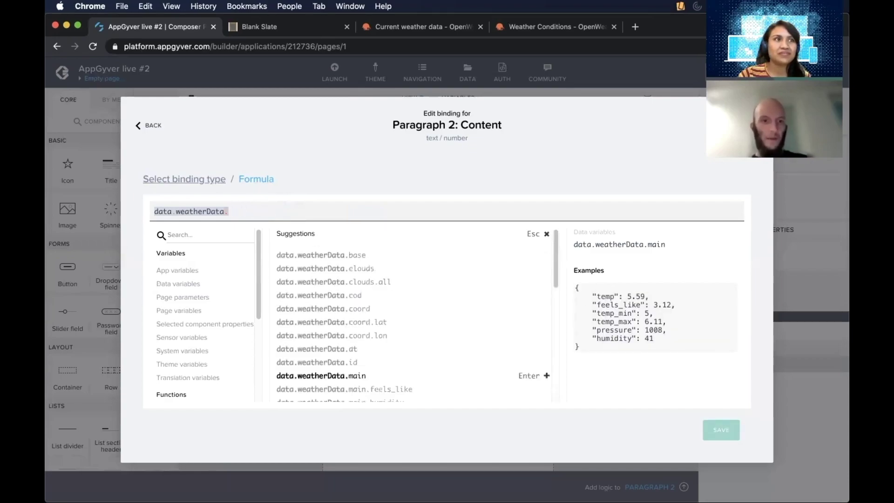
pyautogui.press('BackSpace')
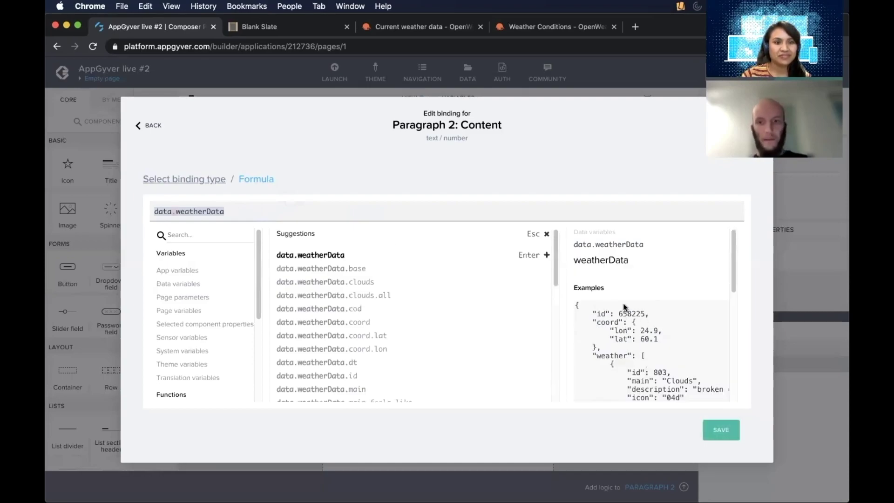
pyautogui.scroll(-5, 623, 301)
pyautogui.scroll(-3, 624, 302)
pyautogui.scroll(10, 623, 303)
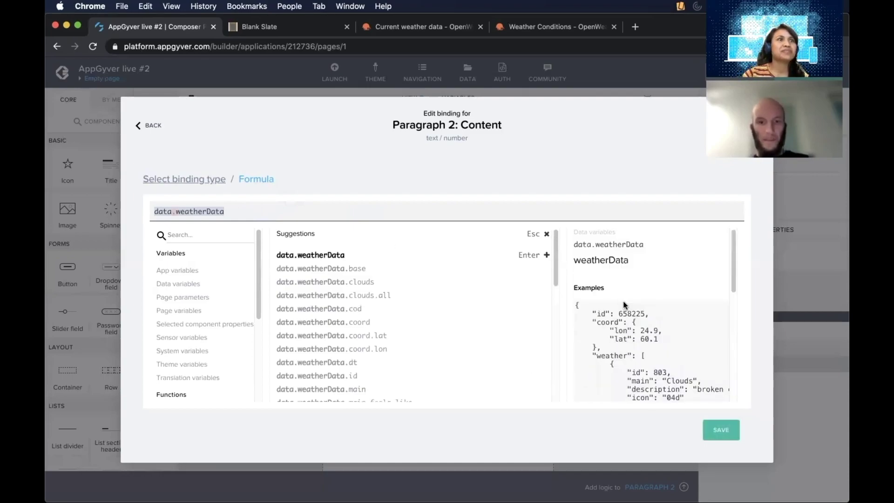
# Extend the Paragraph 2 content formula to data.weatherData.main.temp
pyautogui.write('.m')
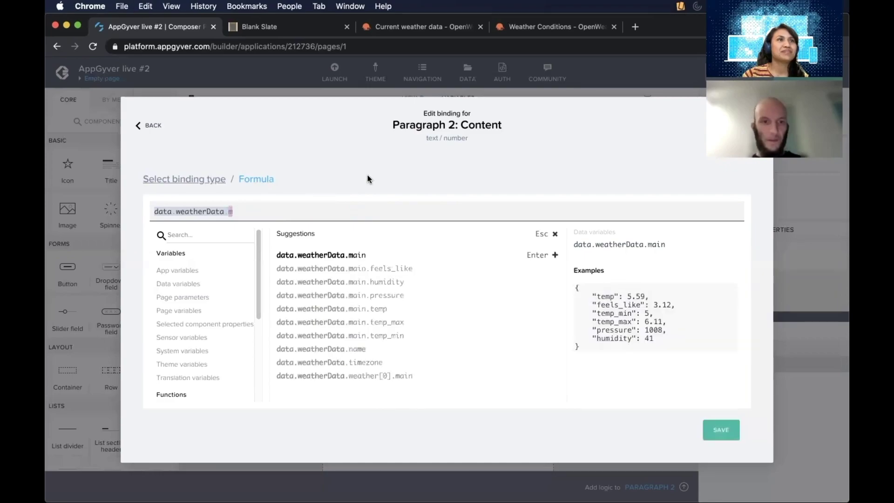
pyautogui.write('ain.')
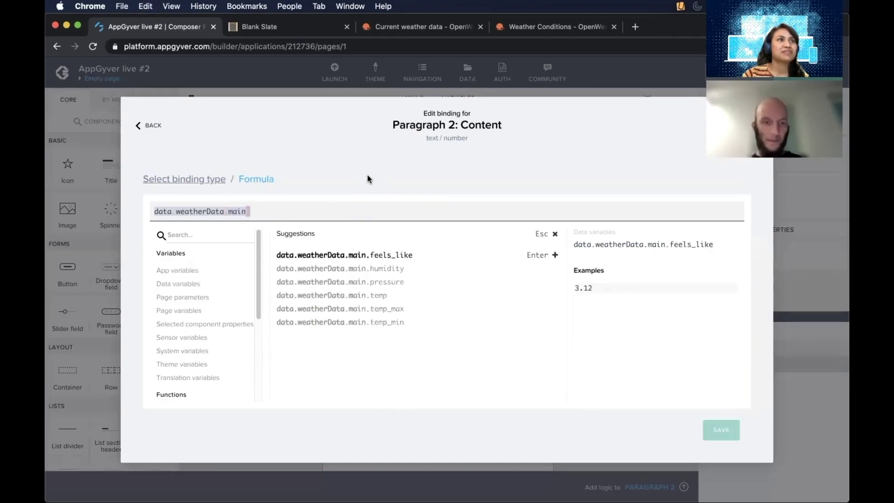
pyautogui.write('temp')
pyautogui.press('BackSpace')
pyautogui.press('BackSpace')
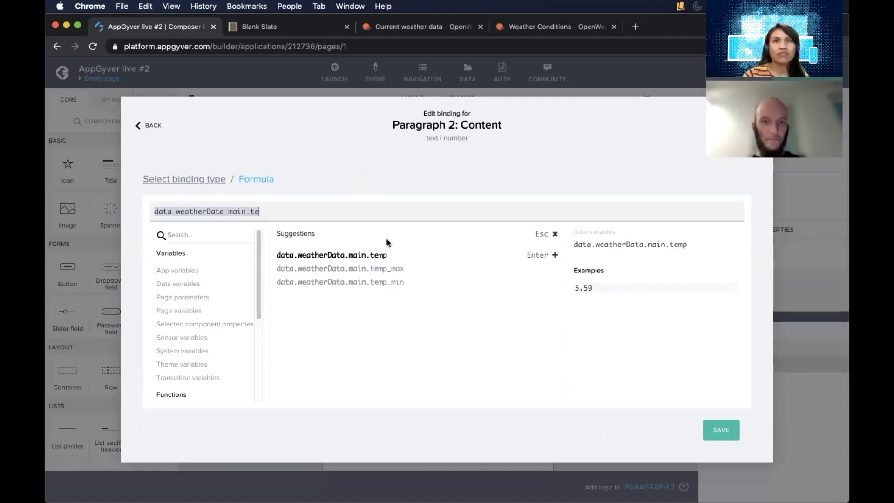
pyautogui.click(384, 254)
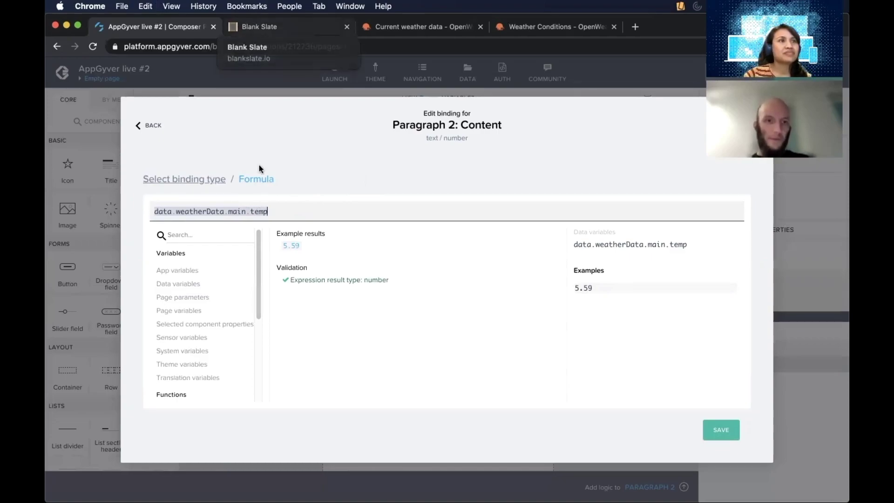
# Replace the whole formula with IF(internalProps.temp > 0,"+","")+internalProps.temp+"°C"
pyautogui.write('IF(internalProps.temp > 0,"+","")+internalProps.temp+"°C"')
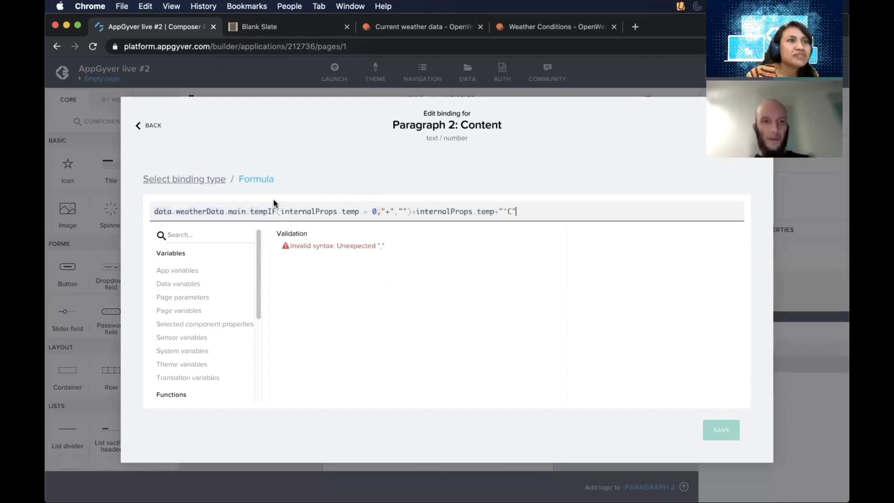
pyautogui.moveTo(268, 211); pyautogui.dragTo(171, 208)
pyautogui.press('BackSpace')
pyautogui.press('BackSpace')
pyautogui.press('BackSpace')
pyautogui.press('BackSpace')
pyautogui.press('BackSpace')
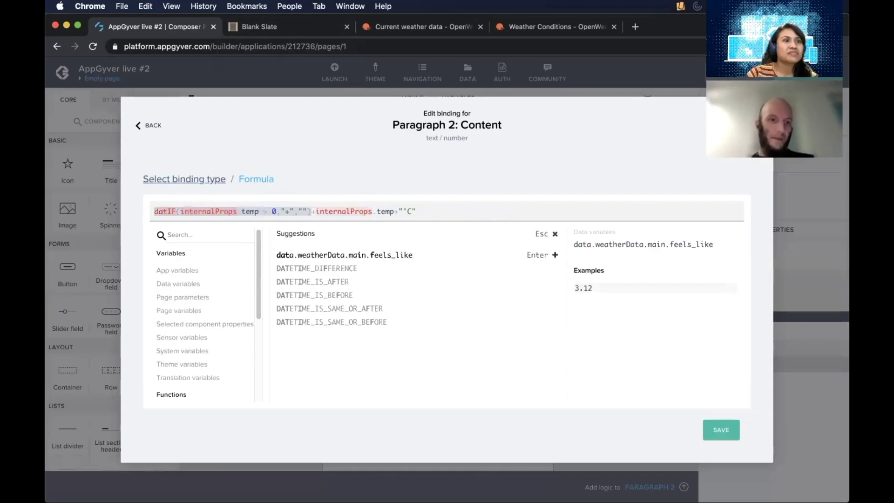
pyautogui.press('Right')
pyautogui.press('Right')
pyautogui.press('Right')
# Replace internalProps.temp in the IF condition with the data variable data.weatherData.main.temp
pyautogui.moveTo(167, 210); pyautogui.dragTo(246, 211)
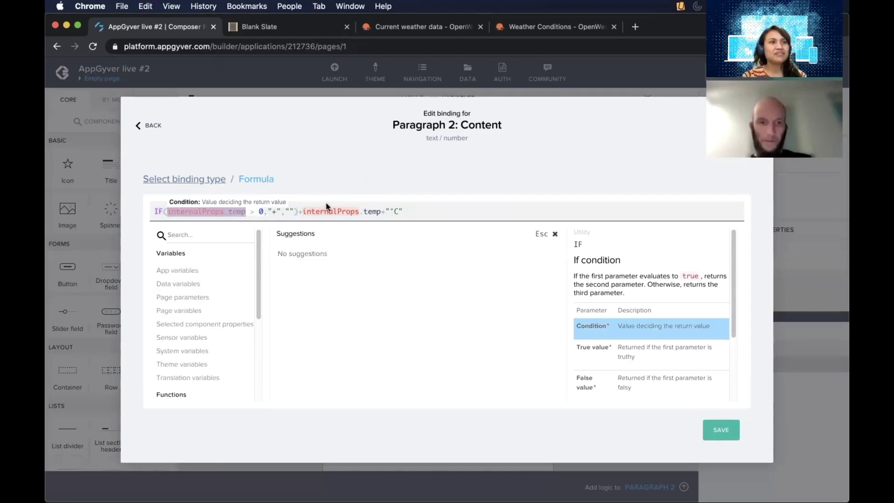
pyautogui.press('BackSpace')
pyautogui.click(178, 283)
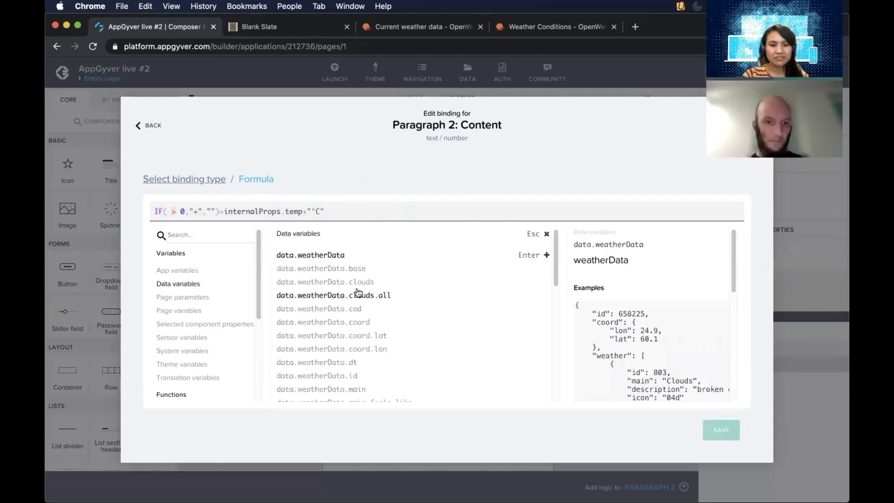
pyautogui.scroll(-5, 412, 350)
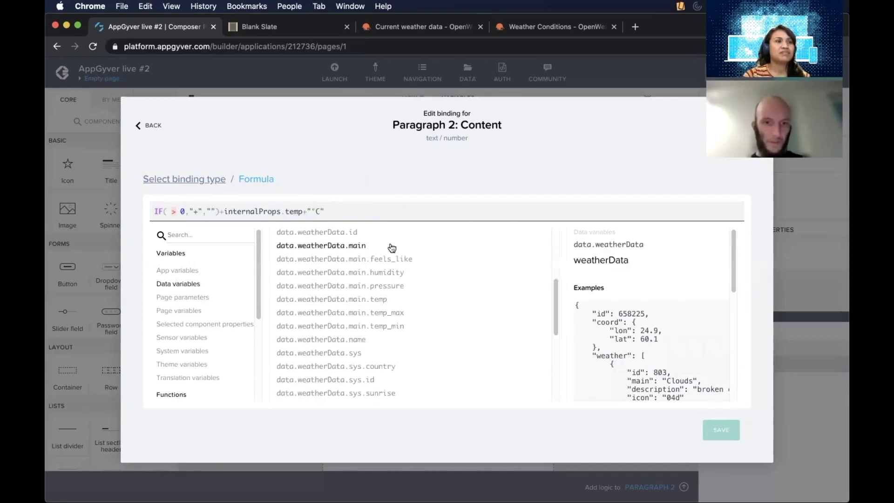
pyautogui.click(375, 302)
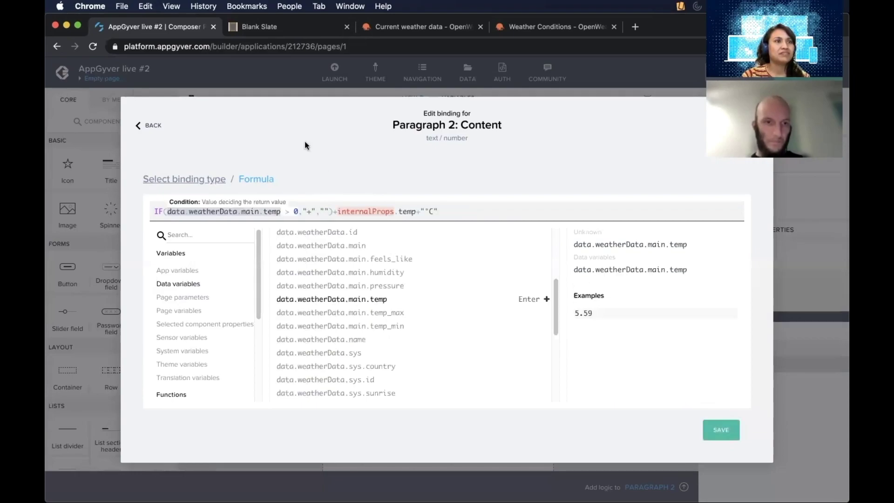
# Replace the remaining internalProps.temp, before "°C", with data.weatherData.main.temp
pyautogui.click(361, 211)
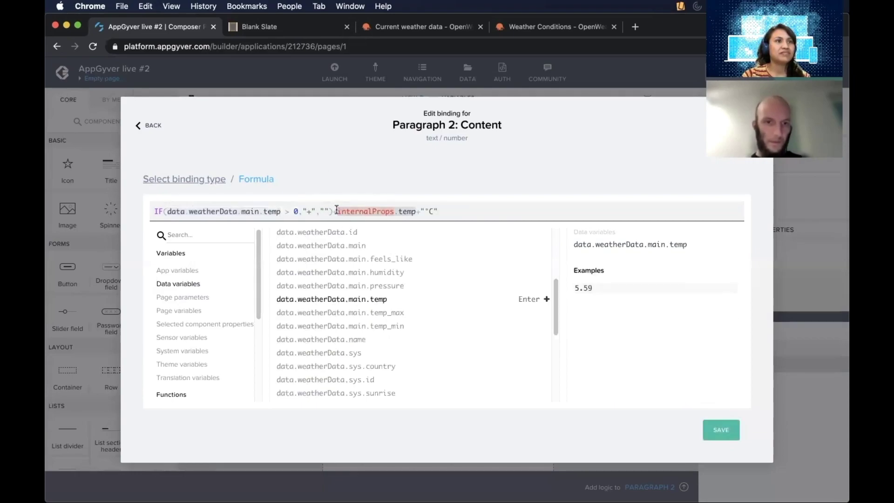
pyautogui.moveTo(361, 210); pyautogui.dragTo(416, 211)
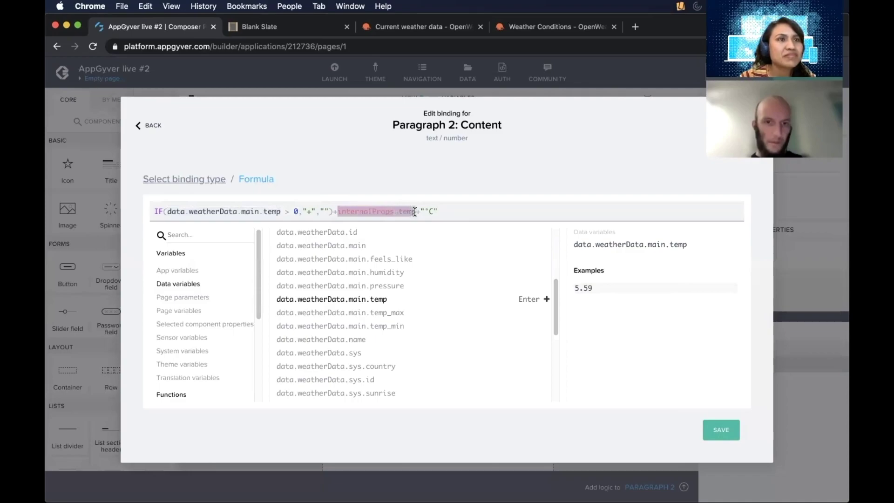
pyautogui.click(371, 299)
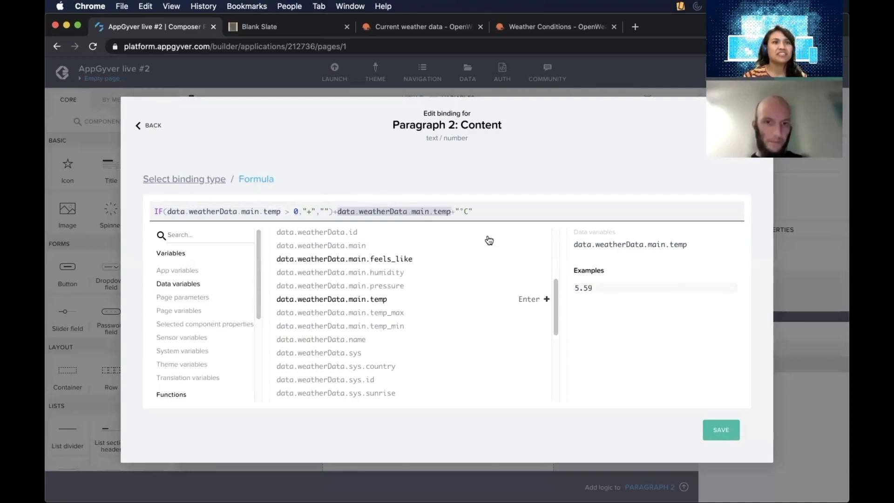
pyautogui.click(486, 216)
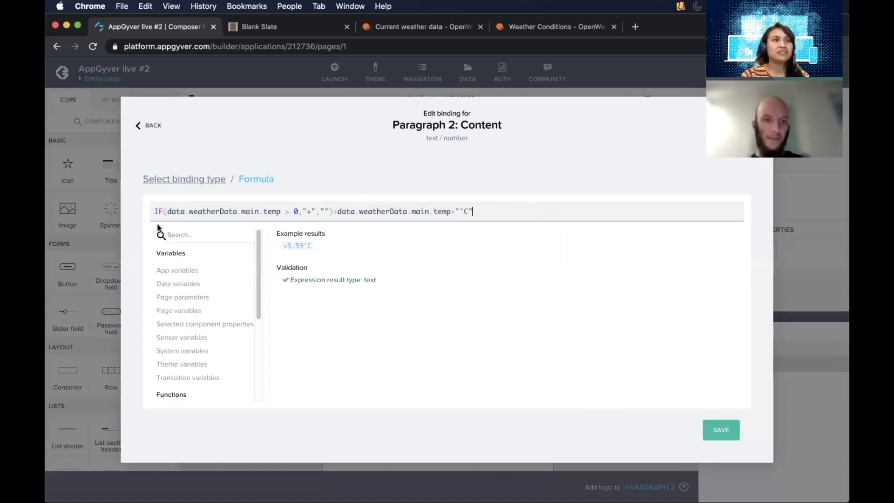
# Look up the description and parameters of the IF function among the utility functions
pyautogui.scroll(-3, 201, 314)
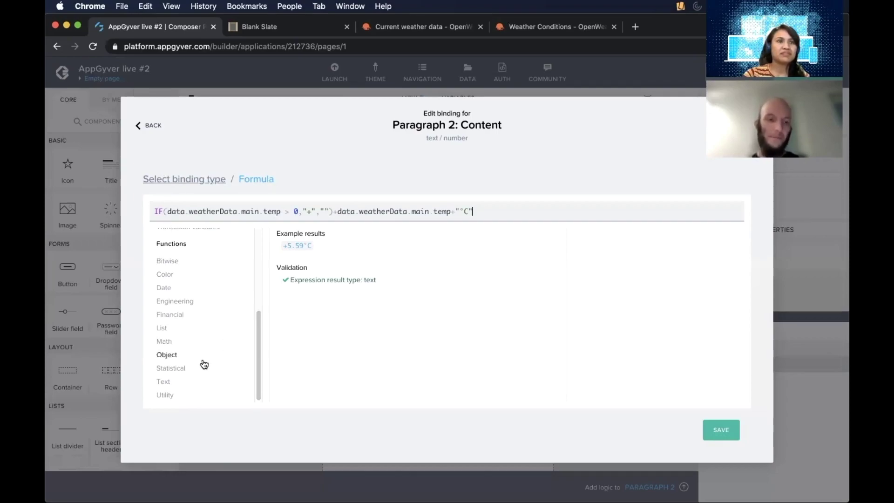
pyautogui.click(184, 402)
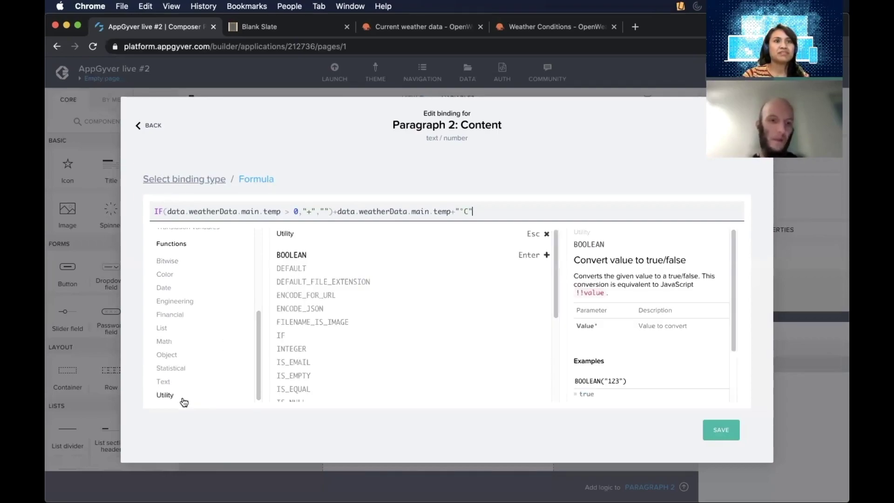
pyautogui.click(316, 340)
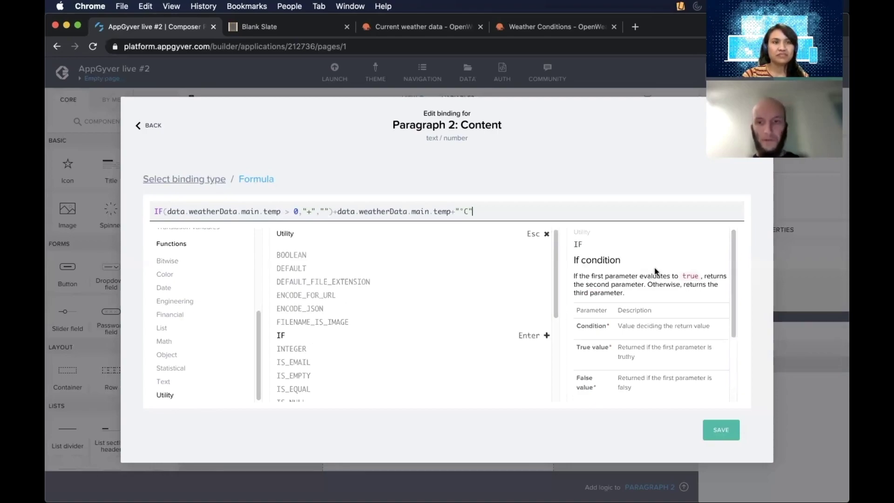
pyautogui.scroll(-1, 655, 267)
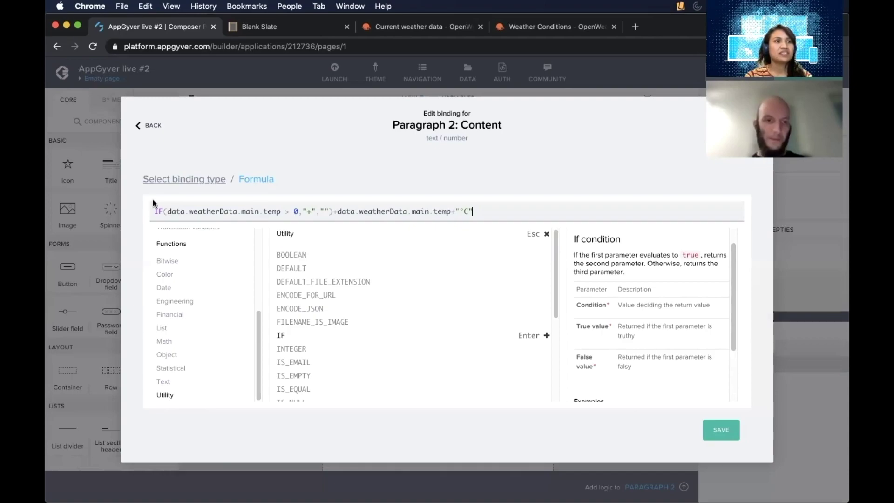
# Examine the formula's IF condition, its true and false values, and the appended temperature, then close the function list
pyautogui.click(176, 212)
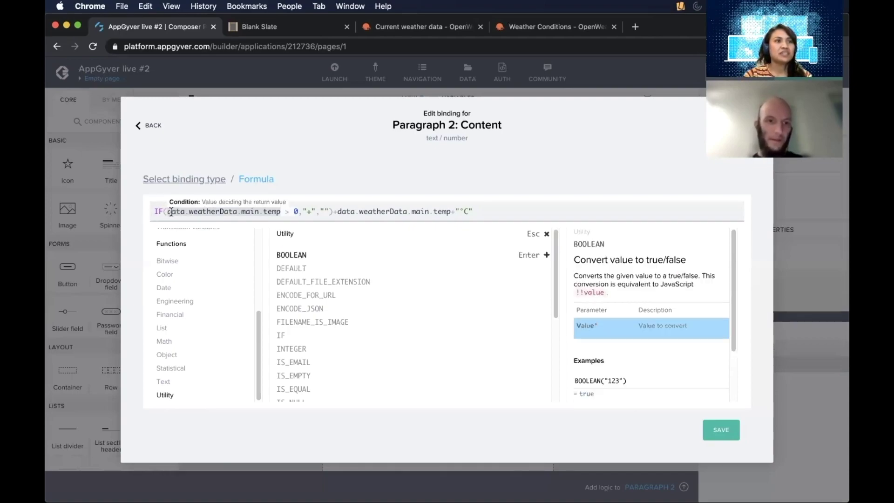
pyautogui.click(297, 211)
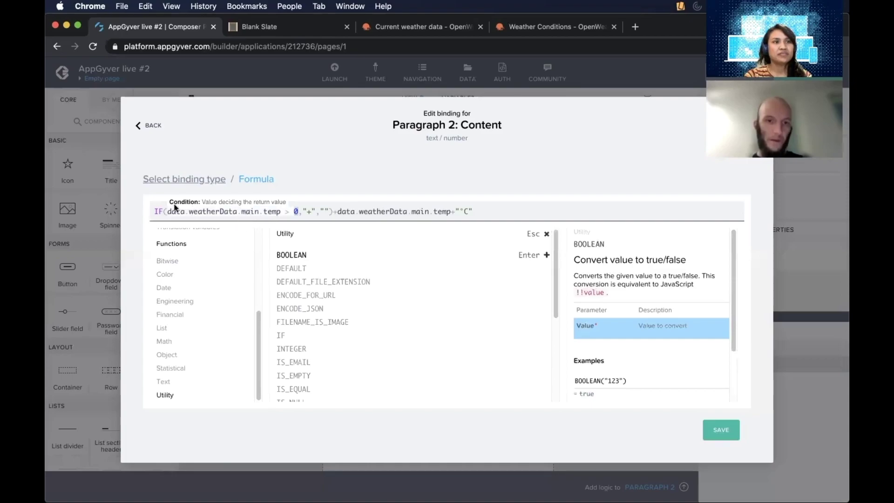
pyautogui.click(308, 212)
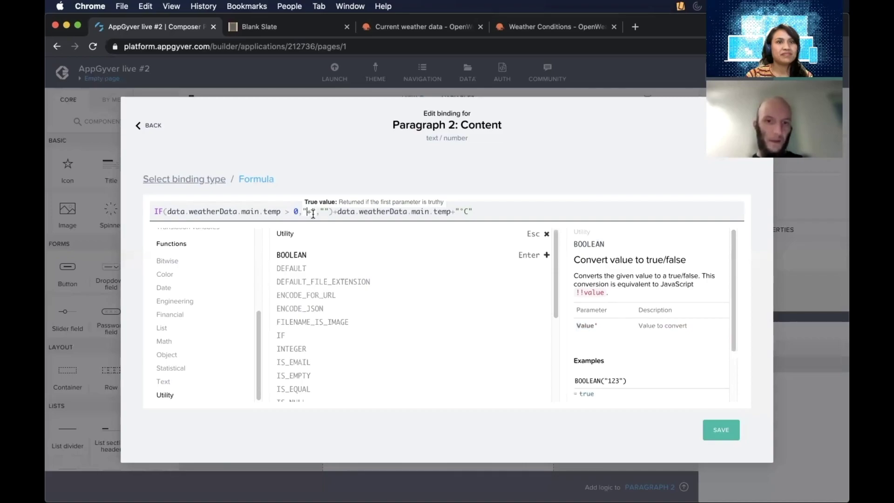
pyautogui.click(324, 212)
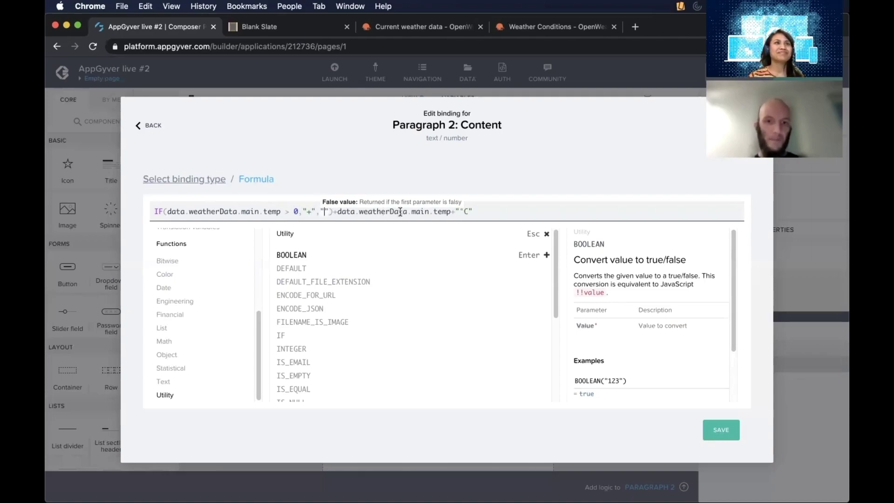
pyautogui.click(355, 209)
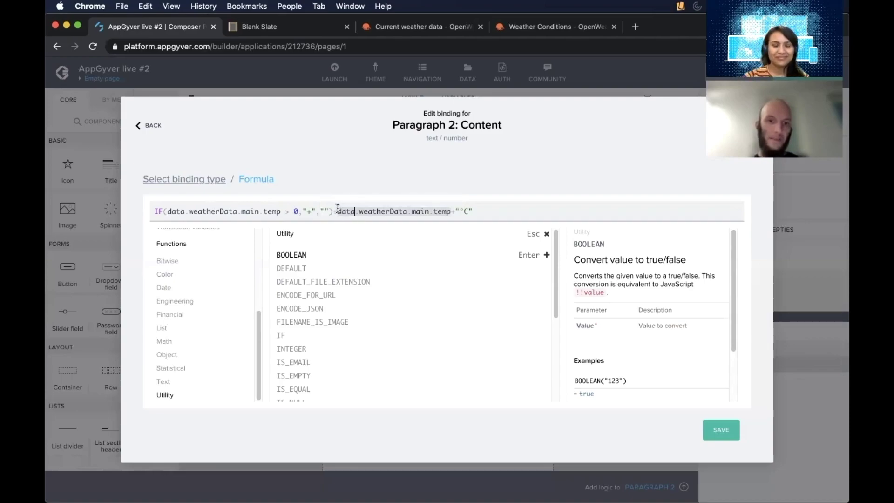
pyautogui.click(479, 211)
pyautogui.click(545, 233)
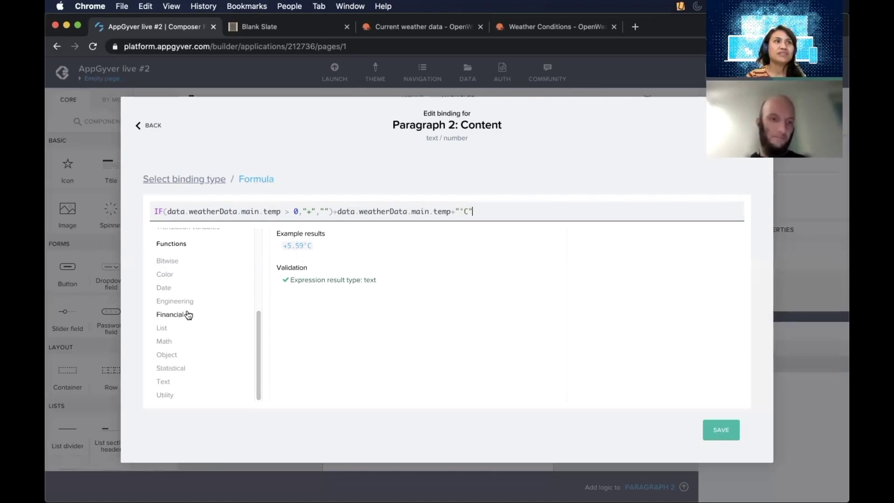
# Look up the ROUND function among the math functions and view its parameters and examples
pyautogui.click(188, 341)
pyautogui.scroll(-10, 347, 311)
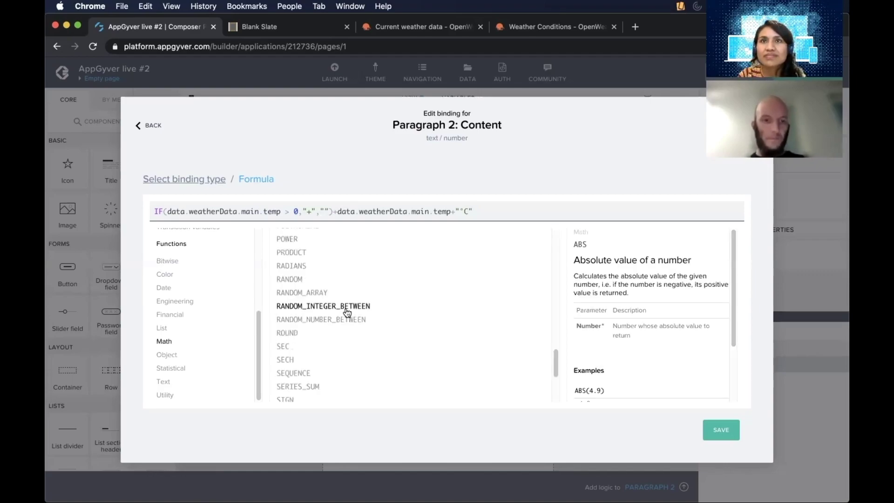
pyautogui.click(304, 332)
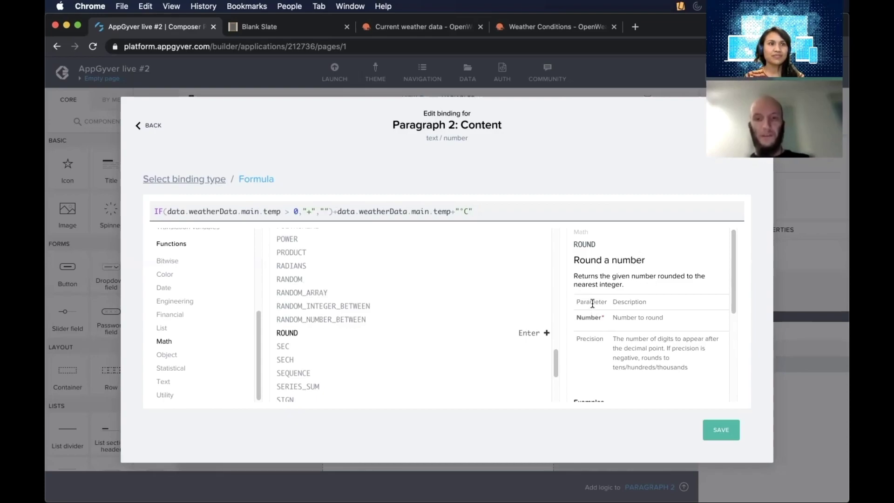
pyautogui.scroll(-3, 593, 305)
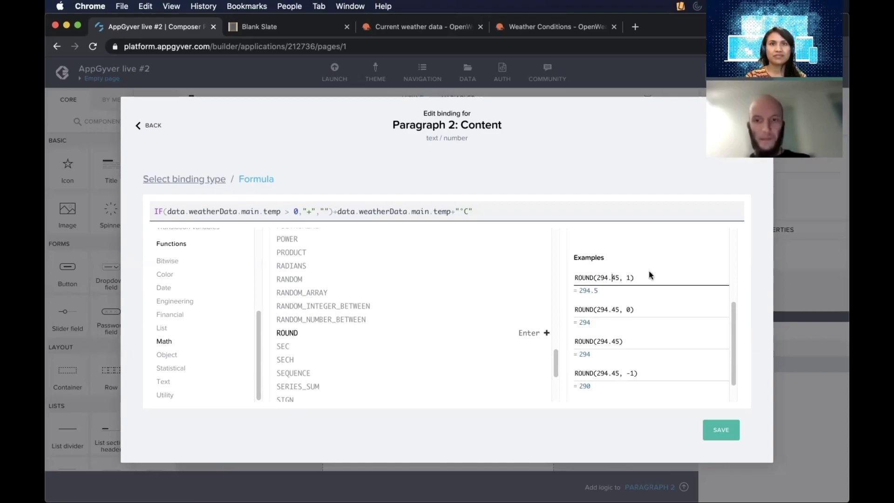
# Test rounding to one decimal by changing the first ROUND example to ROUND(4.55, 1)
pyautogui.click(611, 278)
pyautogui.press('BackSpace')
pyautogui.press('BackSpace')
pyautogui.press('BackSpace')
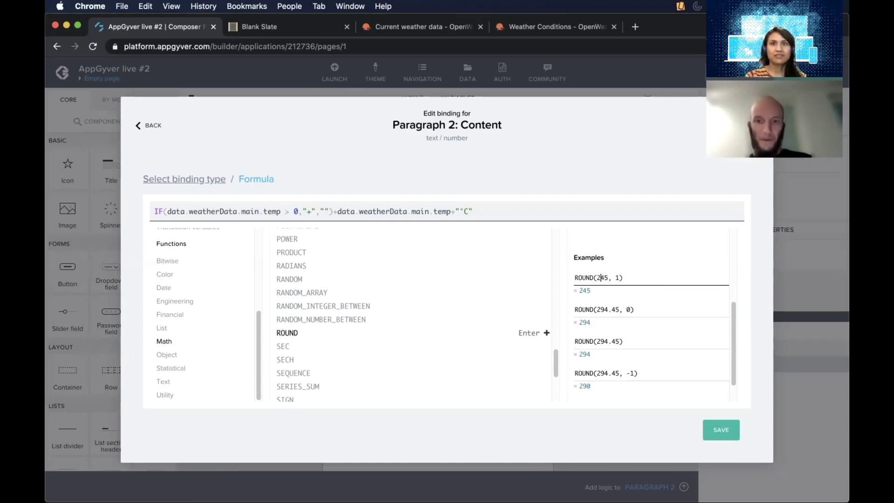
pyautogui.press('BackSpace')
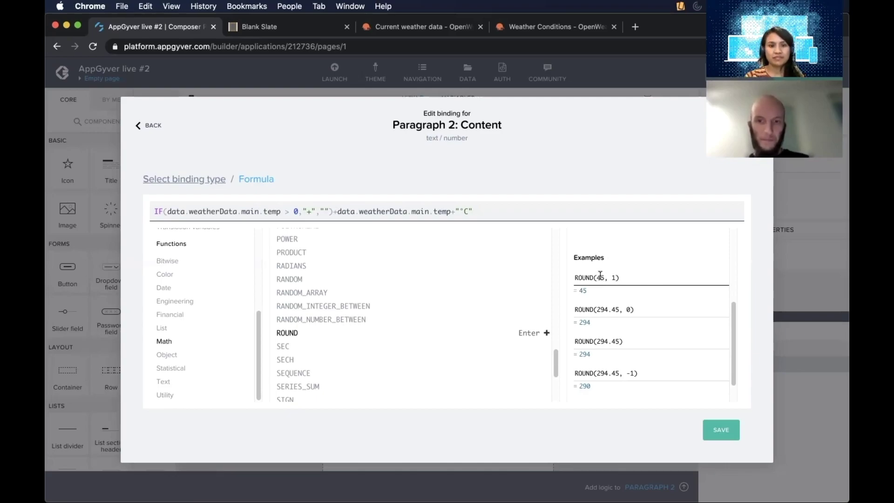
pyautogui.write('.')
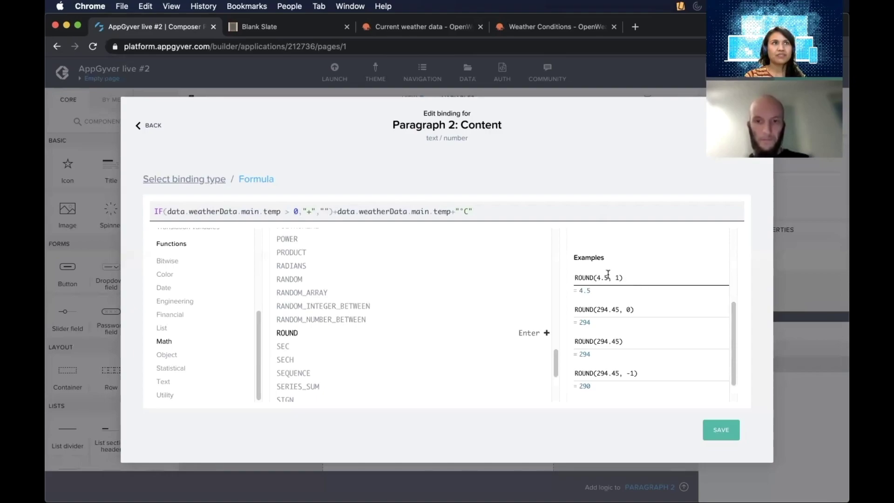
pyautogui.write('5')
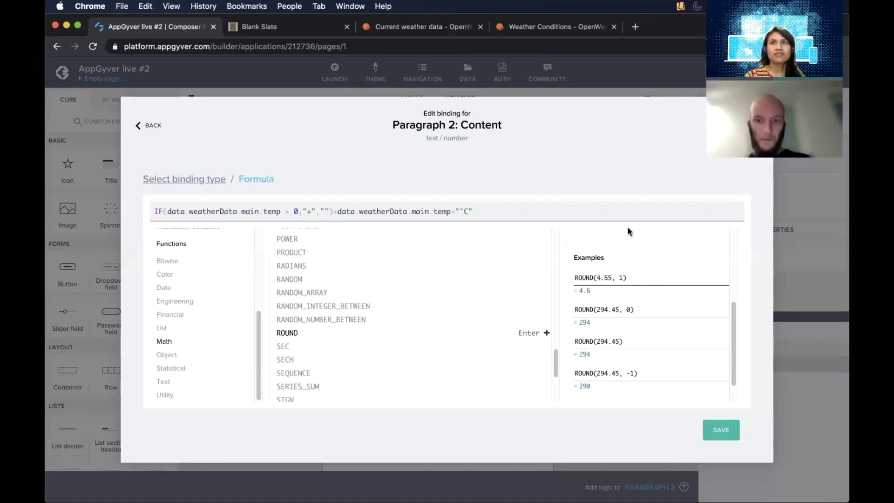
# Wrap the appended data.weatherData.main.temp in the formula in a ROUND function with one decimal place
pyautogui.doubleClick(338, 211)
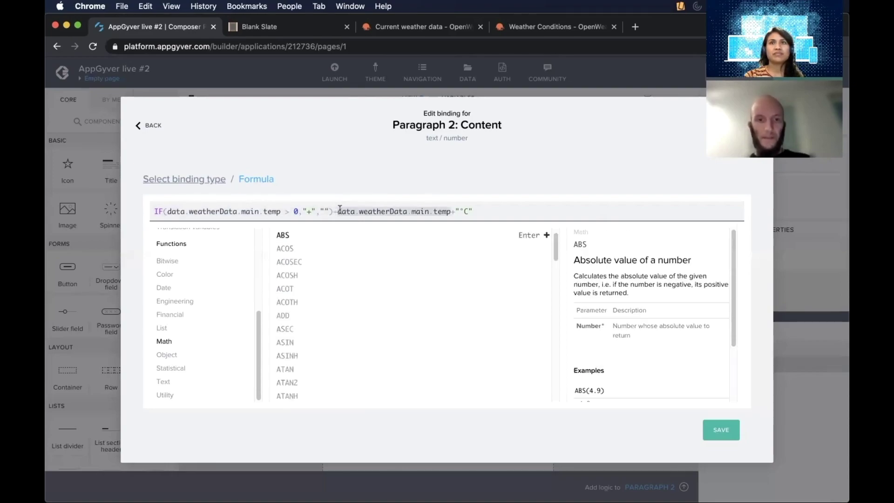
pyautogui.press('Left')
pyautogui.write('ROUND')
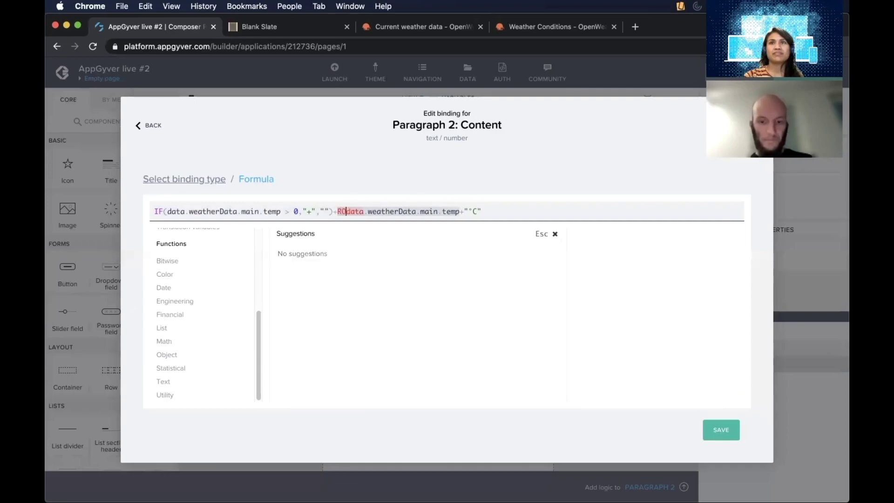
pyautogui.write('(')
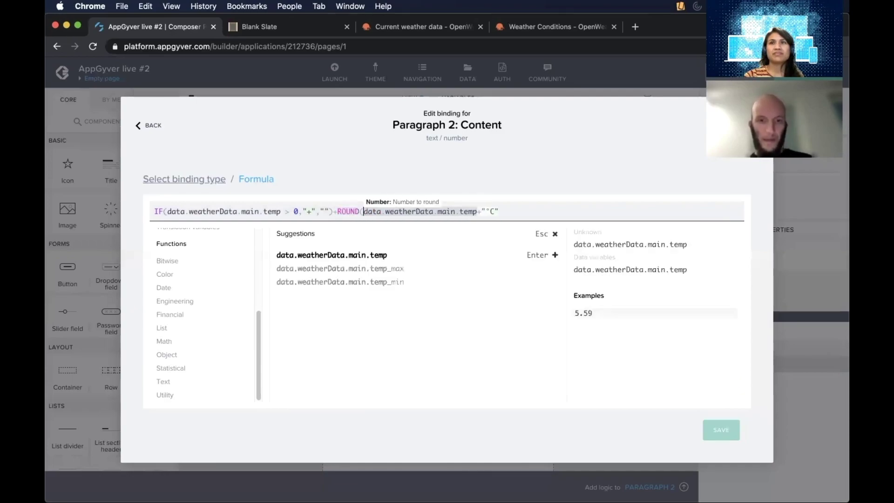
pyautogui.press('Right')
pyautogui.press('Right')
pyautogui.press('Right')
pyautogui.press('Right')
pyautogui.press('Right')
pyautogui.press('Right')
pyautogui.press('Right')
pyautogui.press('Right')
pyautogui.press('Right')
pyautogui.press('Right')
pyautogui.press('Right')
pyautogui.press('Right')
pyautogui.press('Right')
pyautogui.press('Right')
pyautogui.press('Right')
pyautogui.press('Right')
pyautogui.press('Right')
pyautogui.press('Right')
pyautogui.press('Right')
pyautogui.press('Right')
pyautogui.press('Right')
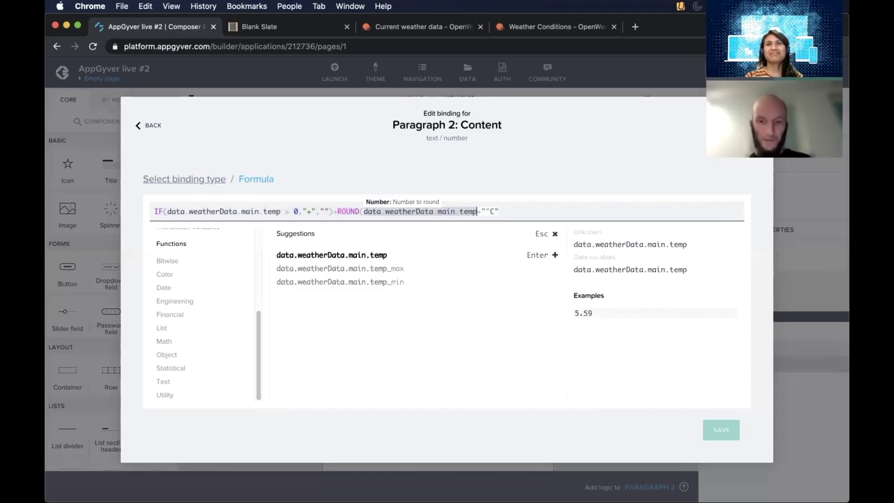
pyautogui.write(',1)')
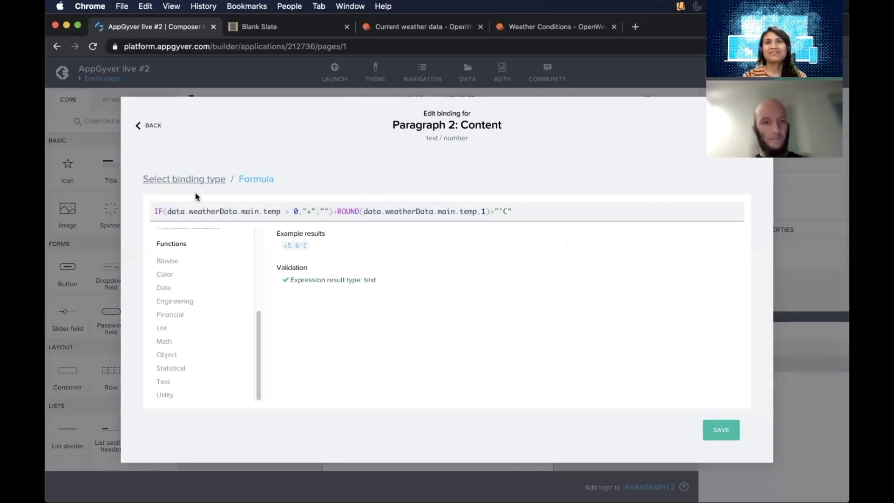
# Add a space after the plus sign in the IF function's true value and save the Paragraph 2 content binding
pyautogui.click(312, 208)
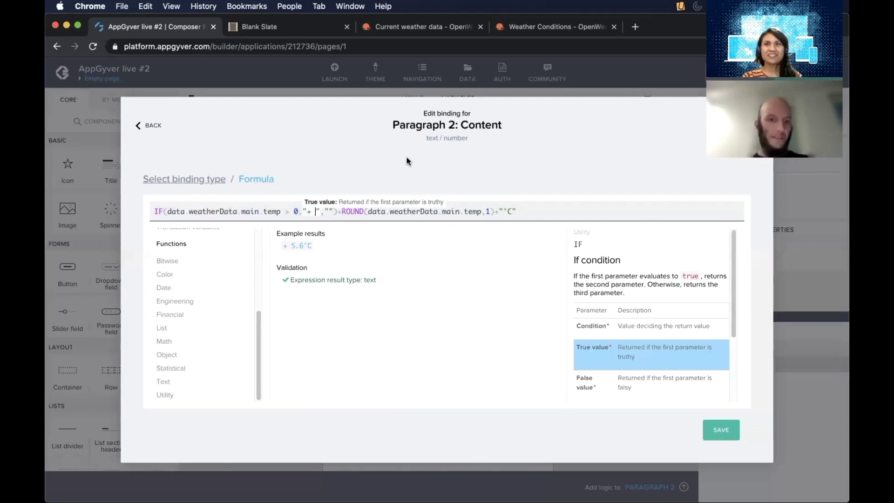
pyautogui.click(718, 433)
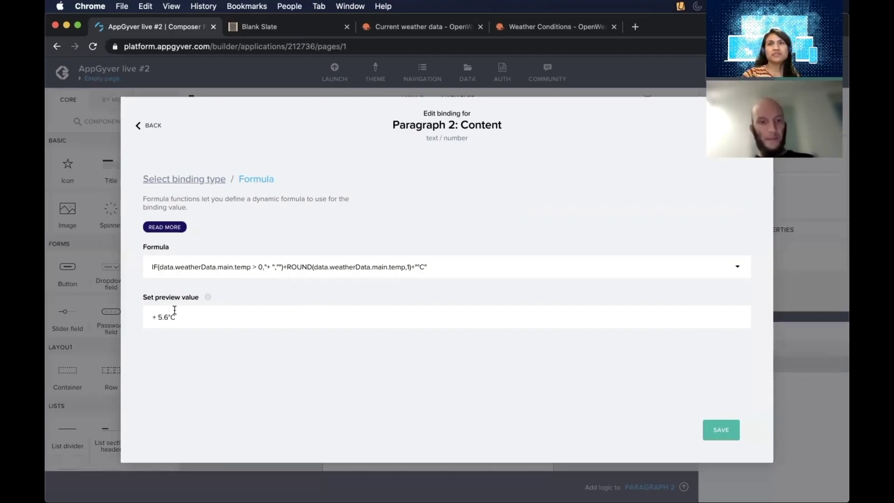
pyautogui.click(734, 430)
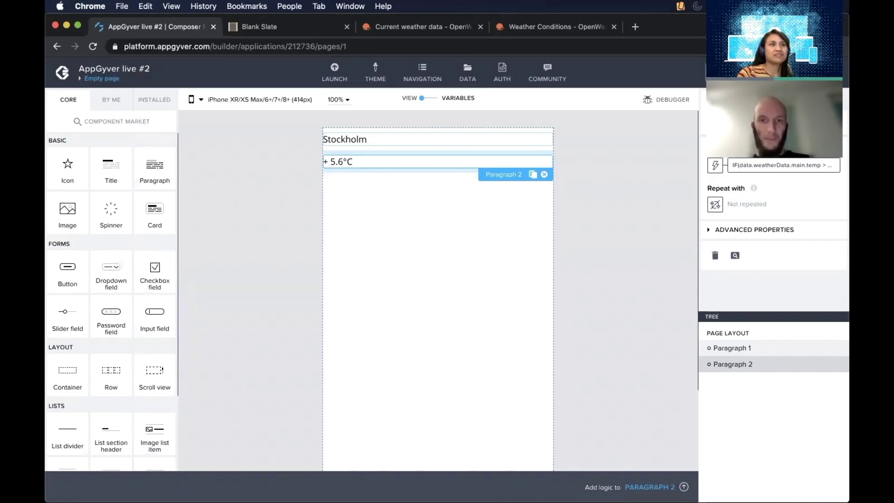
# Save the application and dismiss the save notification
pyautogui.press('super+s')
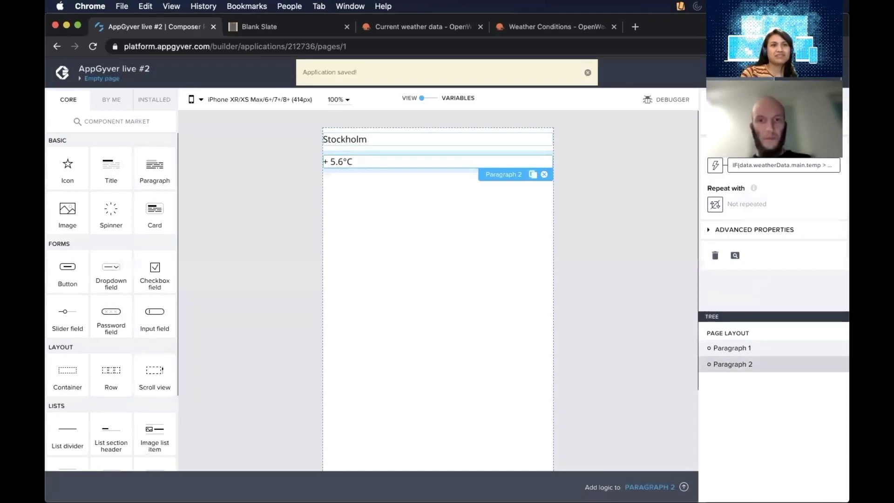
pyautogui.click(587, 74)
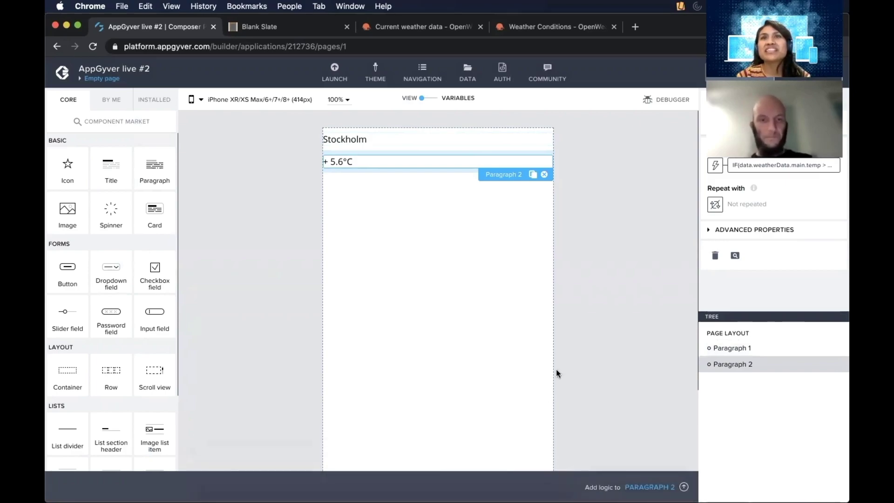
pyautogui.click(524, 478)
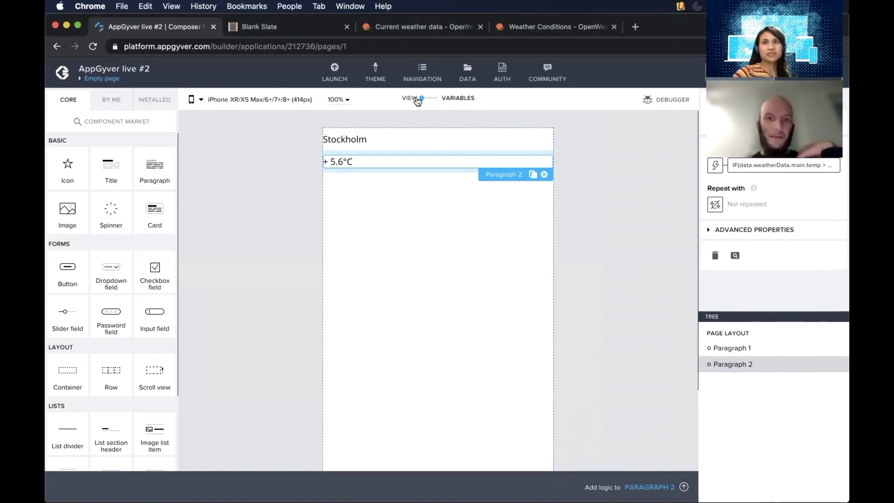
# Look at the weatherData data variable's type and its latitude and longitude bindings, and return to the page view
pyautogui.click(441, 101)
pyautogui.click(103, 188)
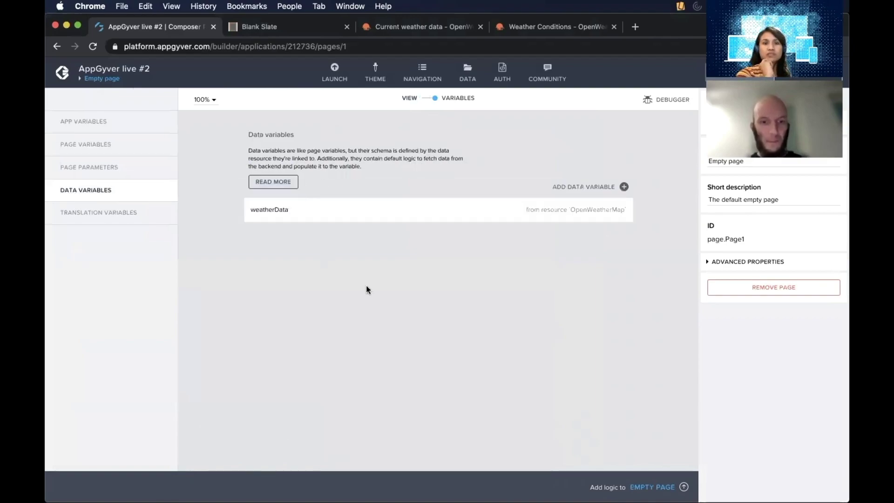
pyautogui.click(399, 215)
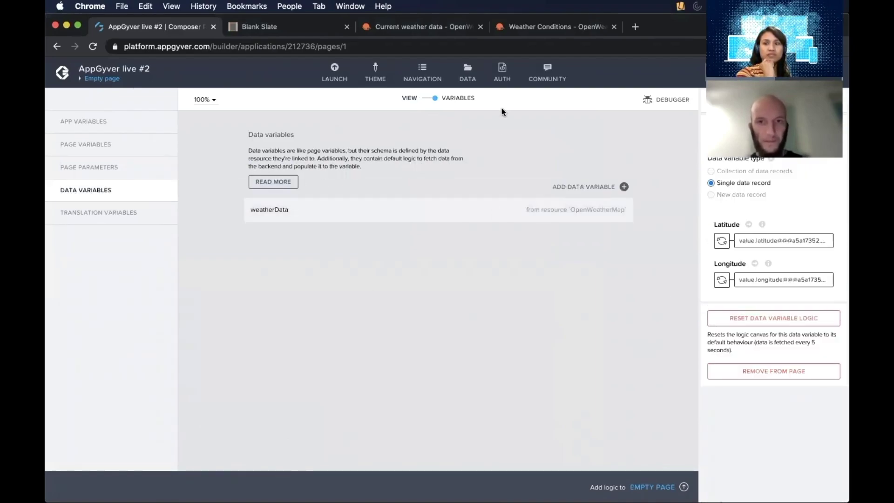
pyautogui.click(445, 99)
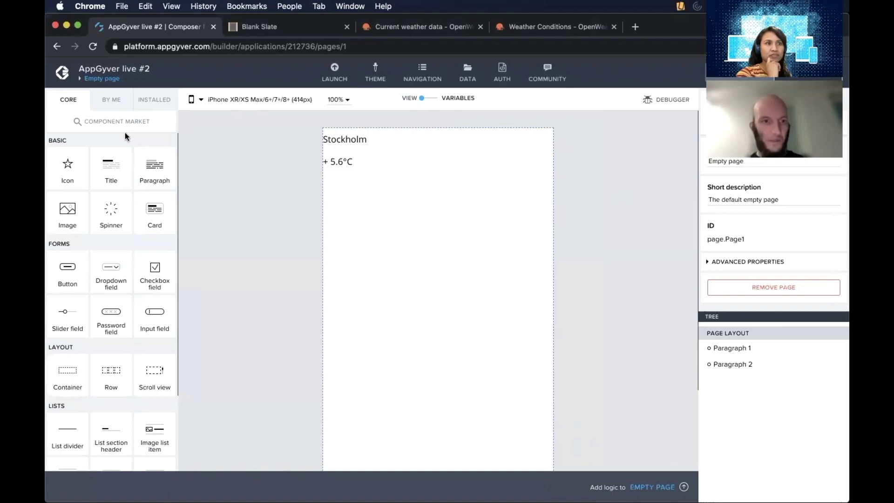
# Add a third paragraph below the temperature and open the formula editor for its content binding
pyautogui.moveTo(160, 173); pyautogui.dragTo(442, 215)
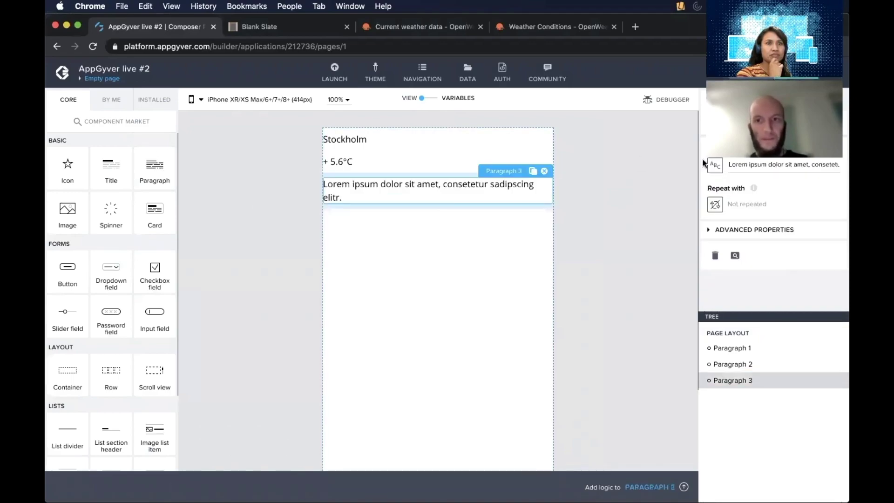
pyautogui.click(714, 174)
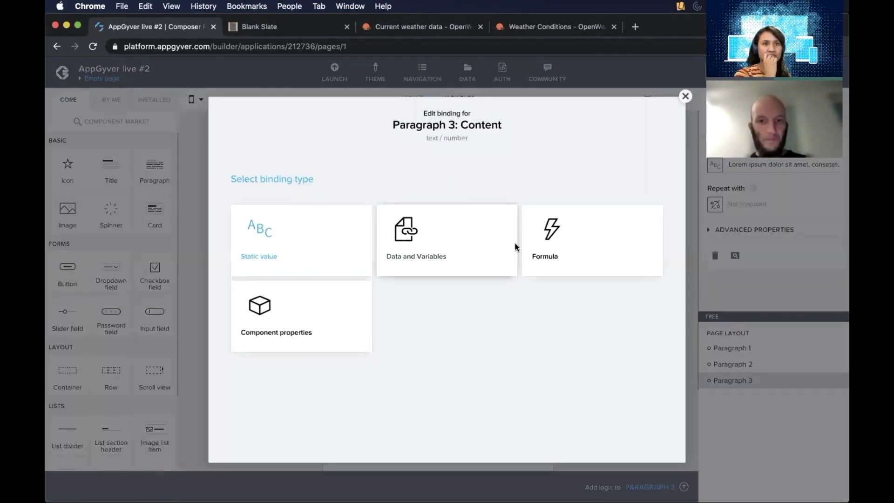
pyautogui.click(511, 248)
pyautogui.click(285, 179)
pyautogui.click(561, 236)
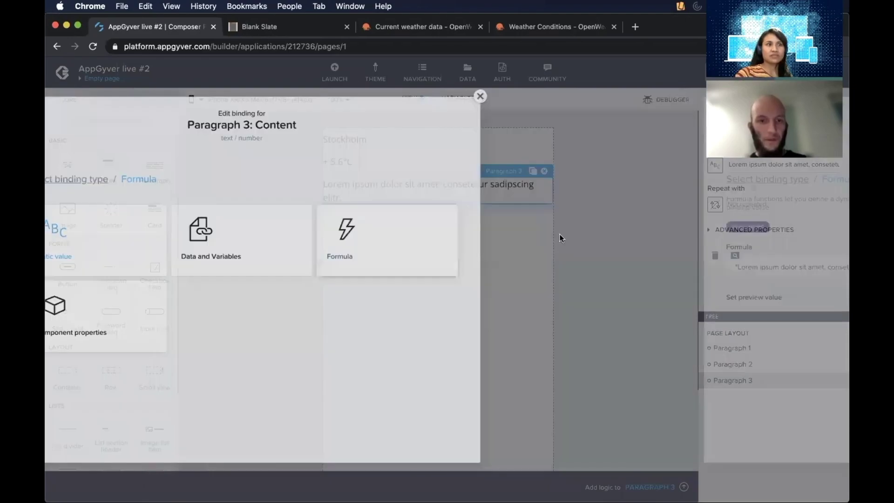
pyautogui.click(305, 258)
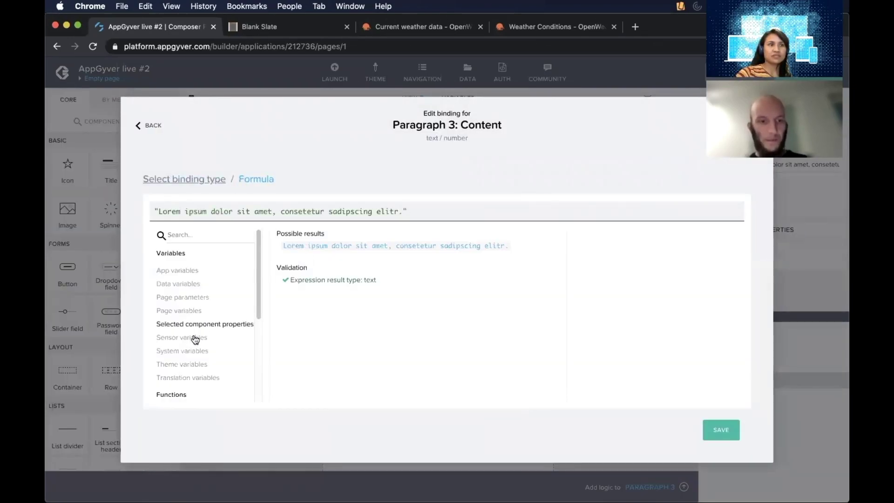
# Replace the placeholder text in the Paragraph 3 formula with the utility function ENCODE_JSON
pyautogui.scroll(-5, 195, 342)
pyautogui.click(180, 395)
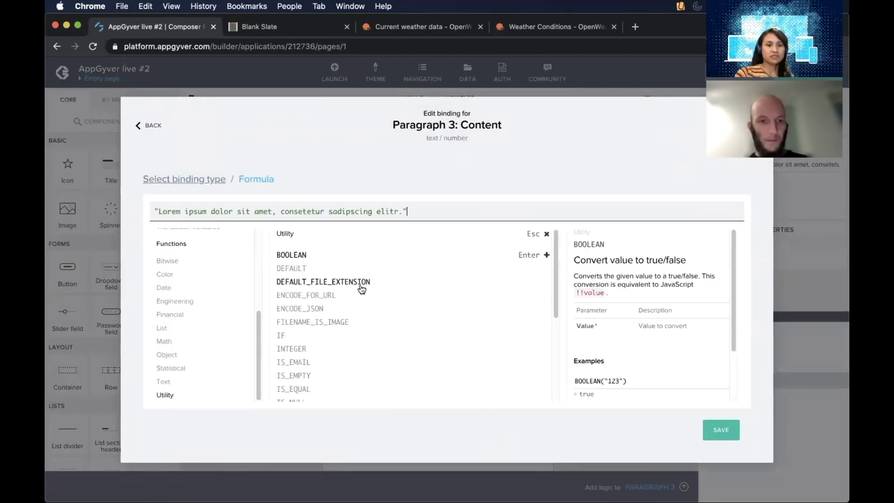
pyautogui.click(316, 309)
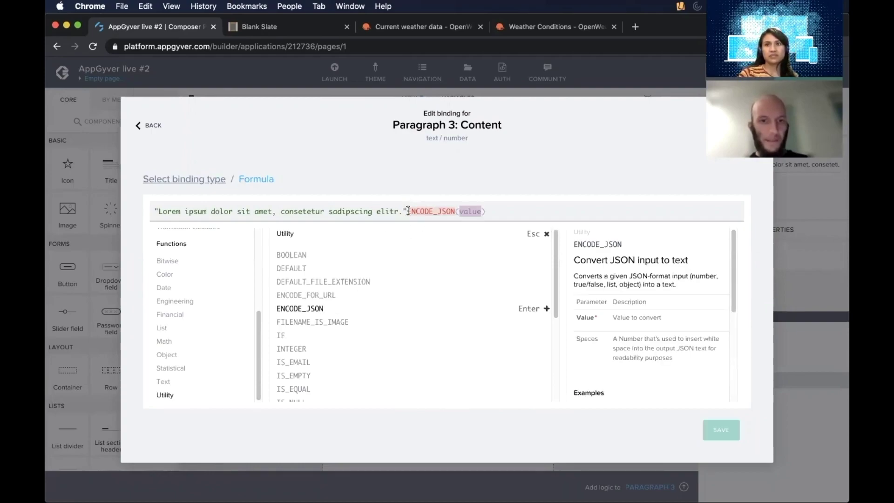
pyautogui.moveTo(408, 211); pyautogui.dragTo(169, 207)
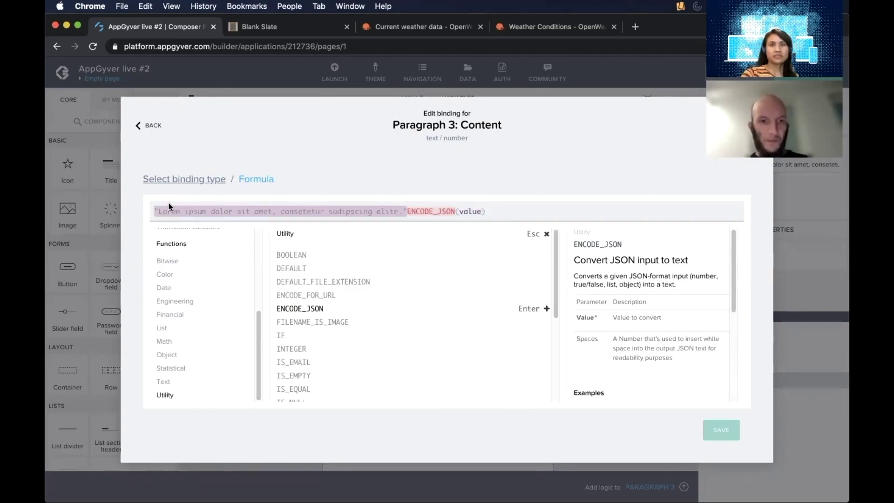
pyautogui.press('BackSpace')
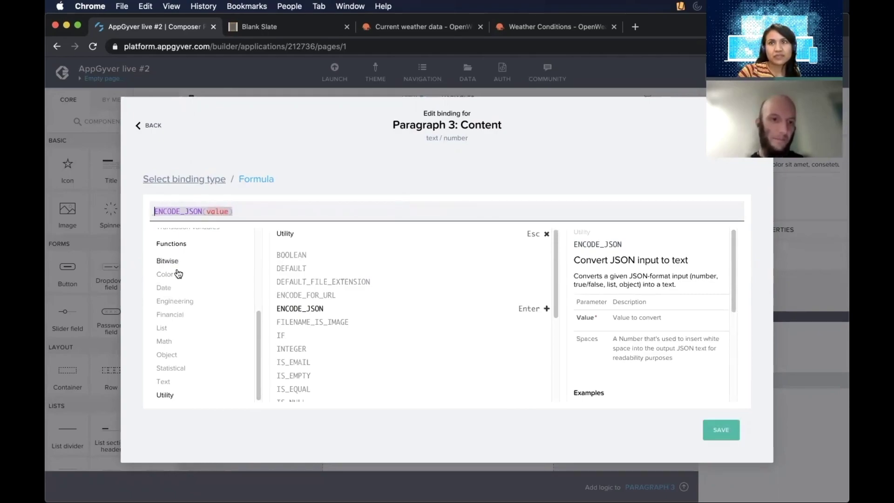
# Set the value argument of ENCODE_JSON to the data variable data.weatherData
pyautogui.click(217, 212)
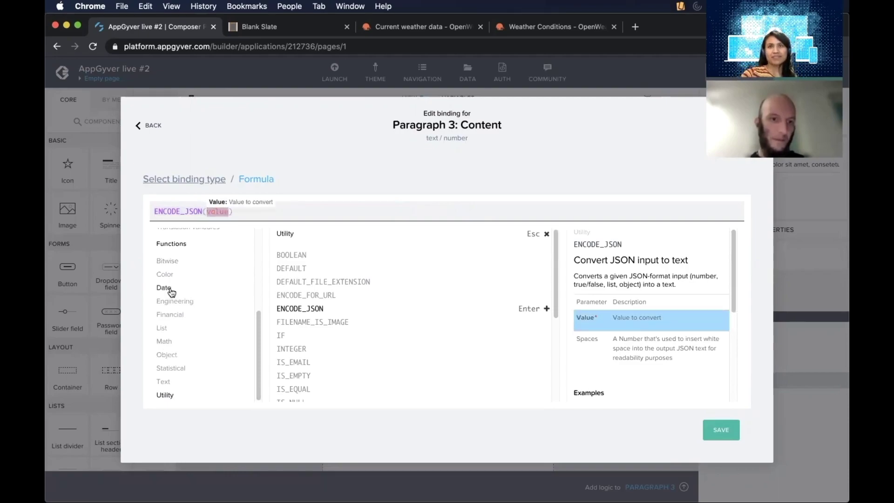
pyautogui.scroll(5, 177, 286)
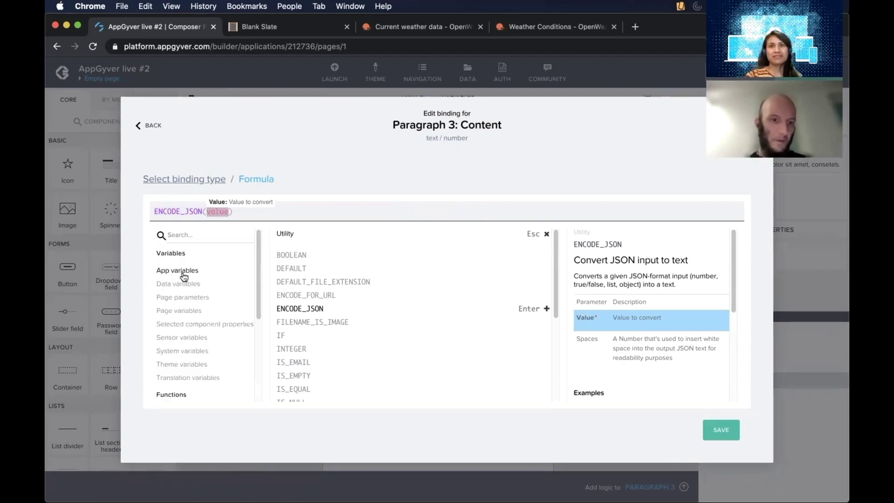
pyautogui.click(184, 285)
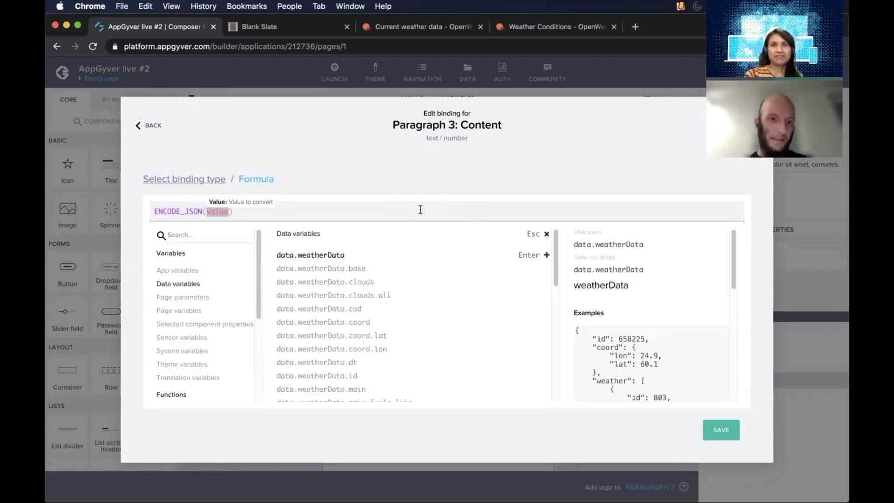
pyautogui.click(333, 257)
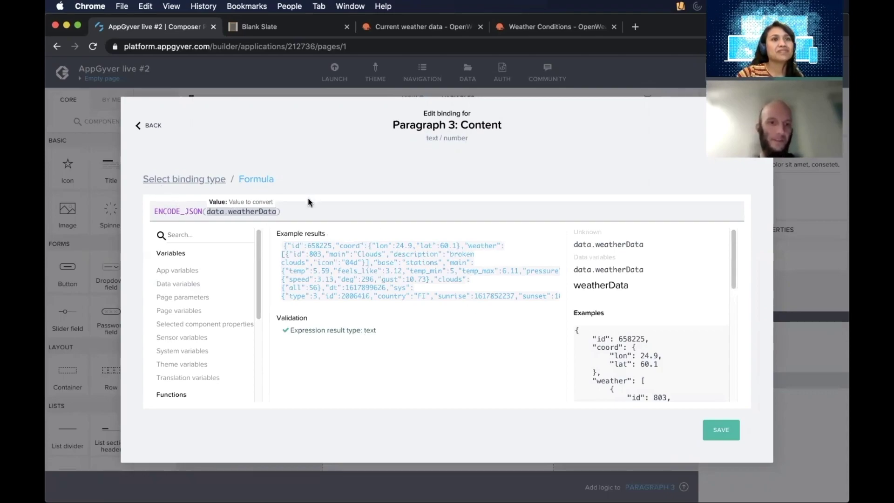
# Leave the Paragraph 3 formula without saving it, remove Paragraph 3 from the page and dismiss the save notification
pyautogui.click(295, 211)
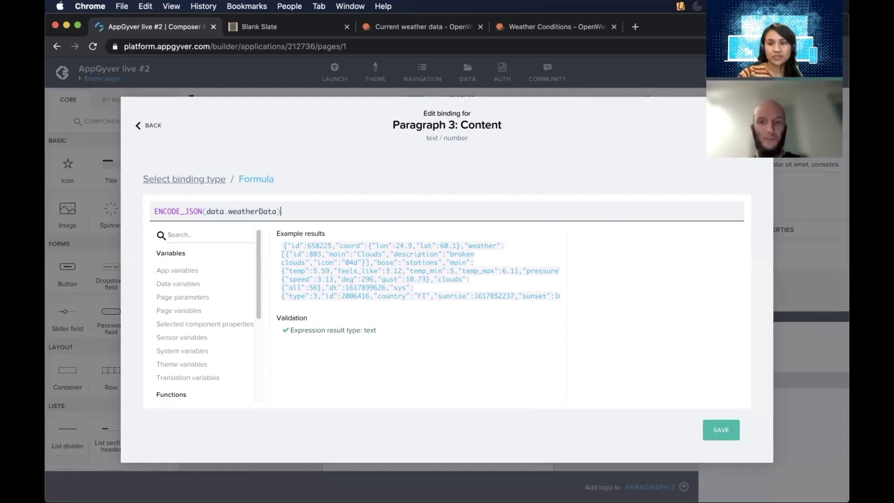
pyautogui.press('Escape')
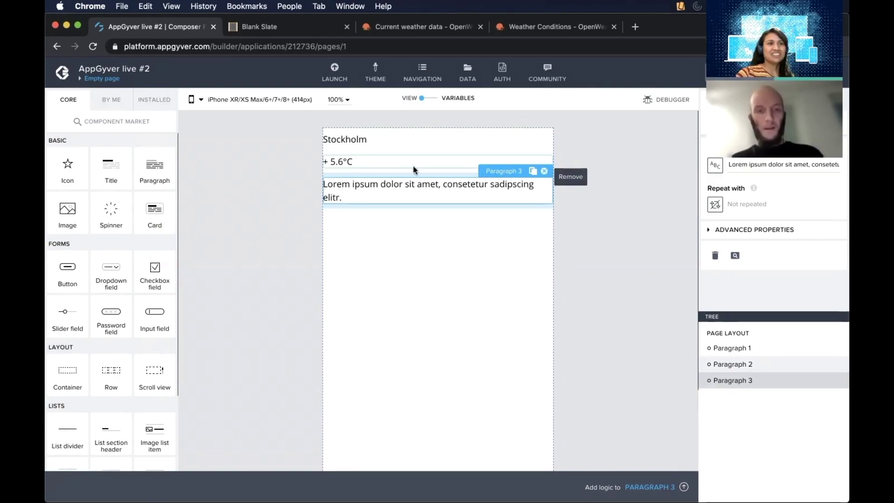
pyautogui.click(545, 173)
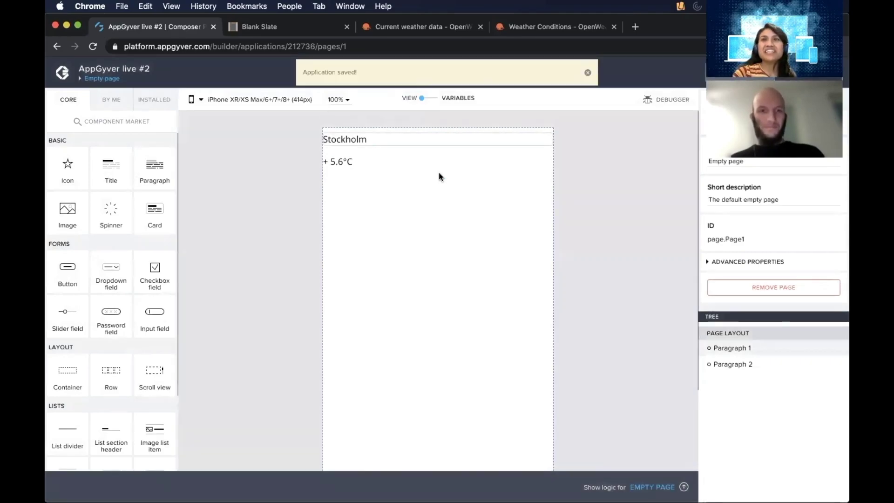
pyautogui.click(588, 72)
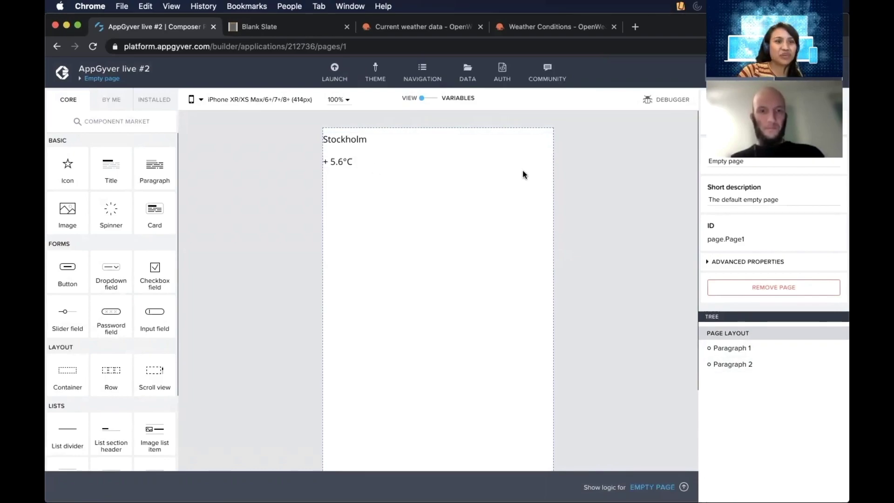
# Reopen the content formula of Paragraph 2 and browse the list of math functions
pyautogui.click(365, 162)
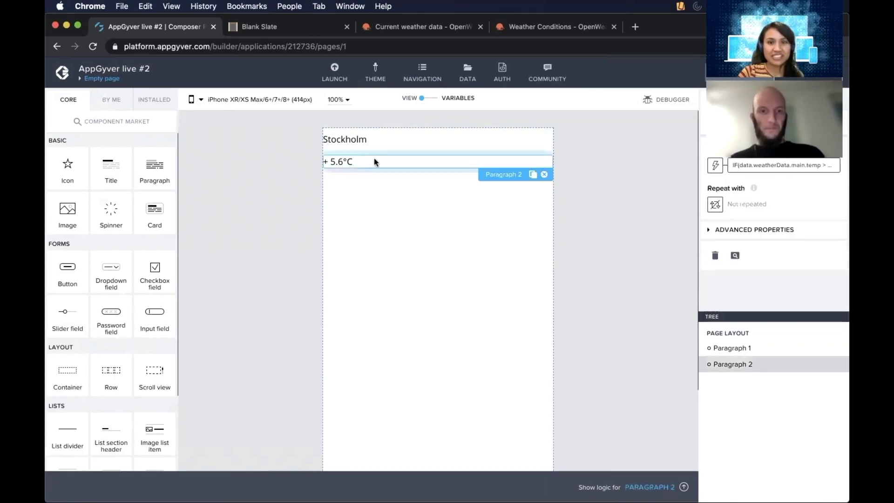
pyautogui.click(747, 166)
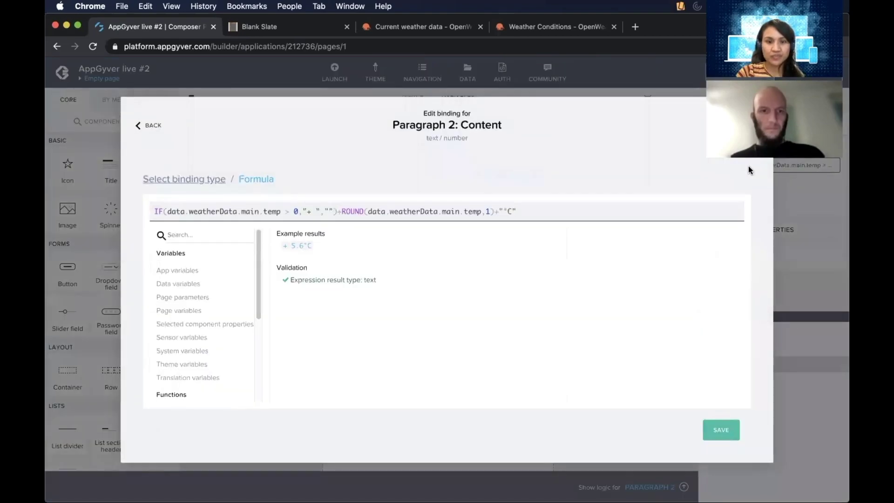
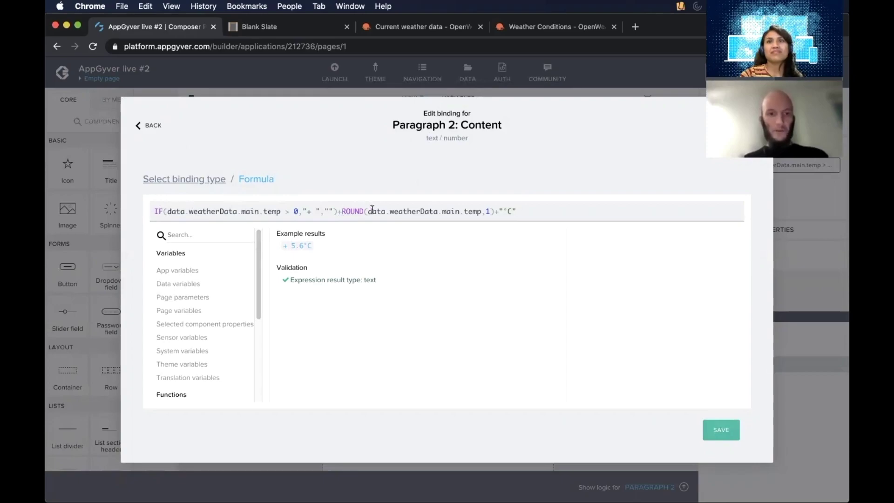
pyautogui.scroll(-3, 162, 320)
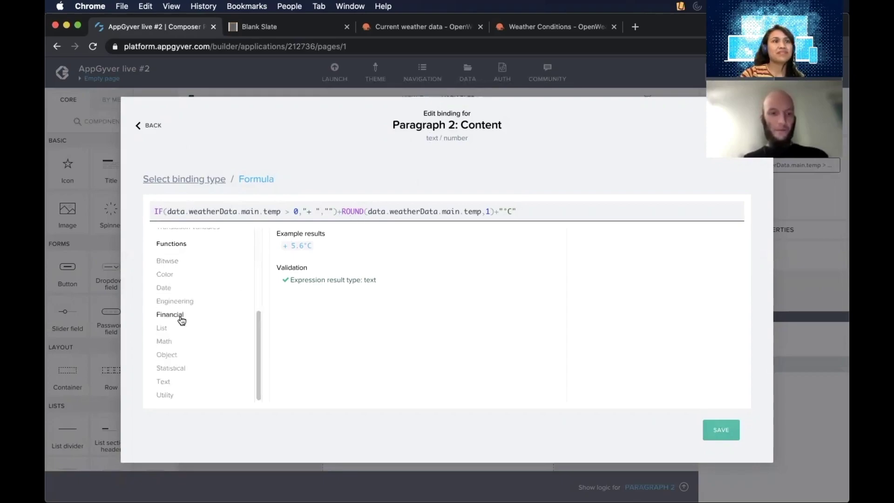
pyautogui.click(180, 344)
pyautogui.scroll(-5, 359, 333)
pyautogui.scroll(3, 355, 329)
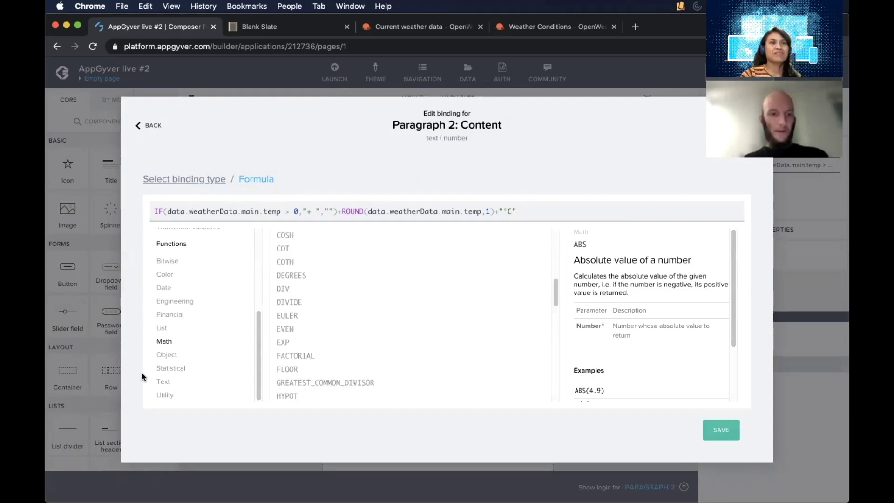
# Look up the description of the utility function NUMBER and close the Paragraph 2 formula editor
pyautogui.click(166, 395)
pyautogui.scroll(-5, 344, 316)
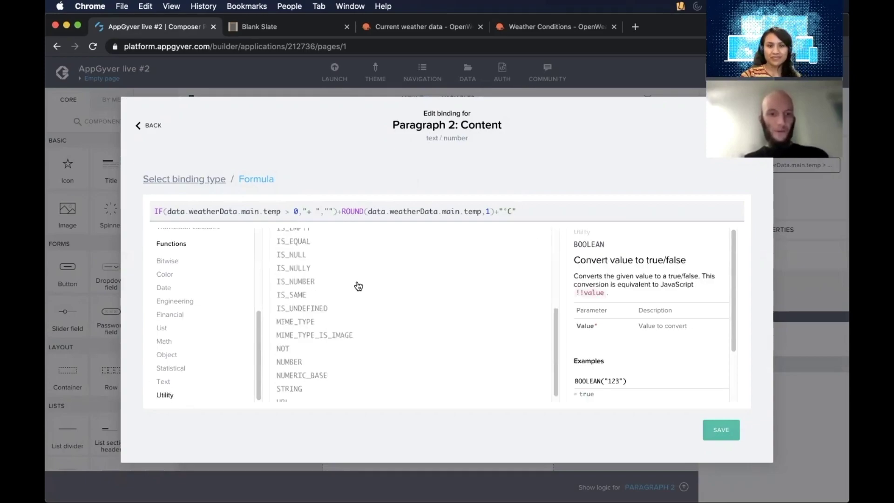
pyautogui.click(305, 356)
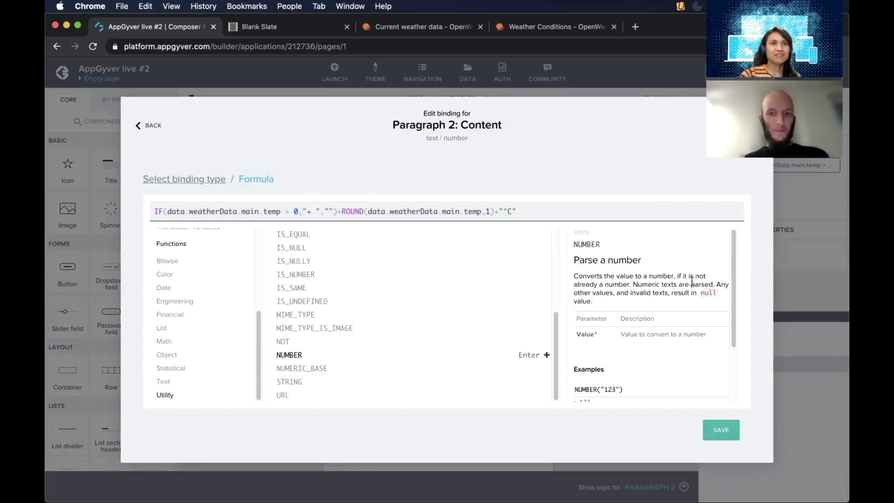
pyautogui.scroll(-1, 637, 320)
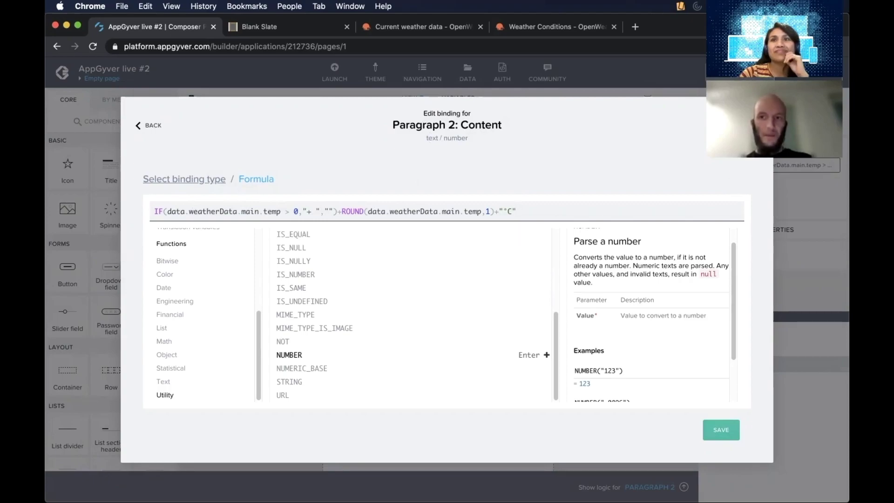
pyautogui.click(756, 125)
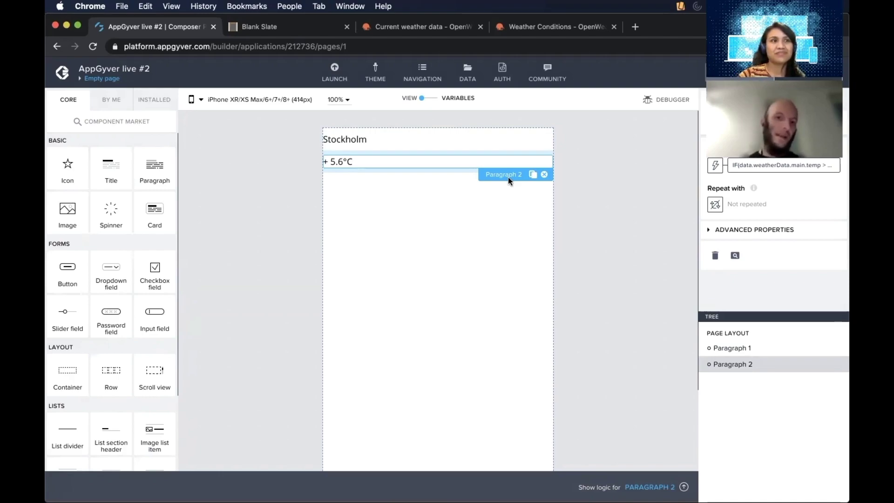
# Reopen the content formula of Paragraph 2, review its IF and ROUND expression and close the editor
pyautogui.click(738, 167)
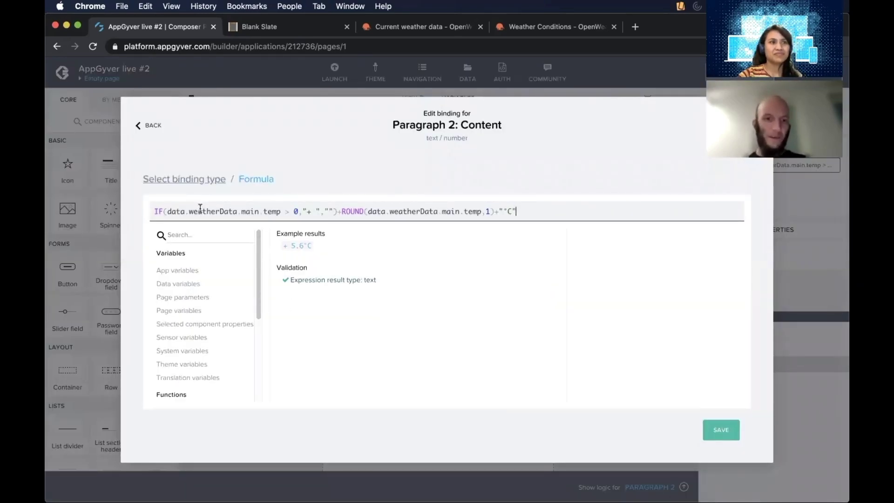
pyautogui.click(321, 211)
pyautogui.write(',')
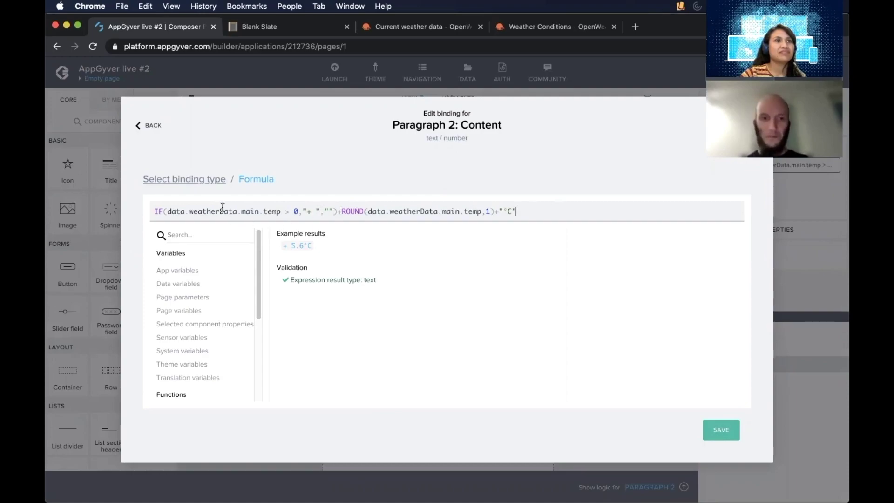
pyautogui.click(720, 430)
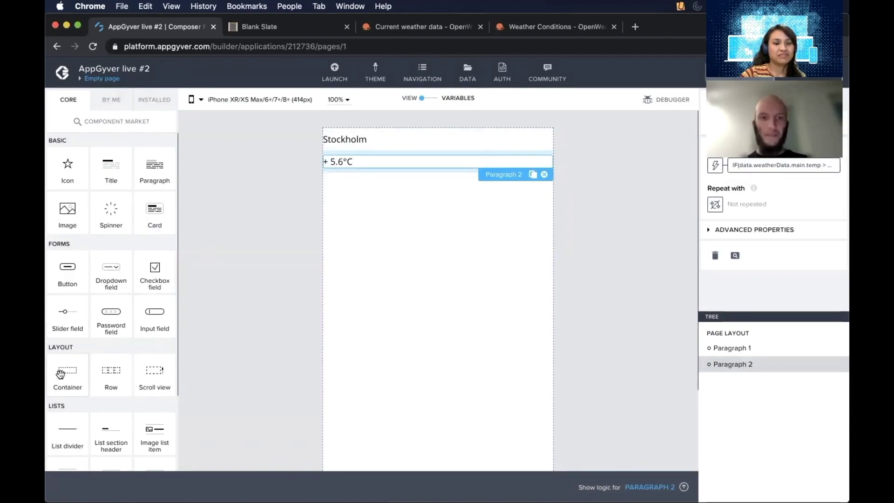
# Add a Container below Paragraph 2 and move Paragraph 2 inside it, expanding the container in the page layout tree
pyautogui.moveTo(61, 374); pyautogui.dragTo(397, 217)
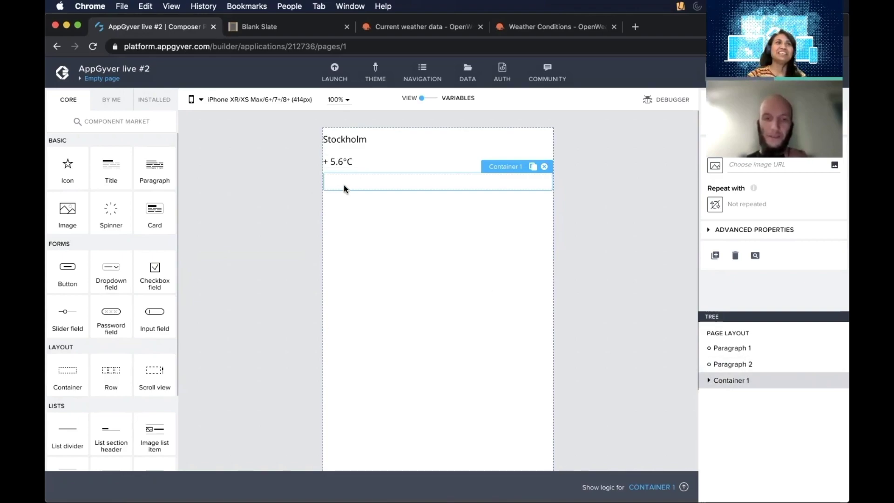
pyautogui.click(732, 366)
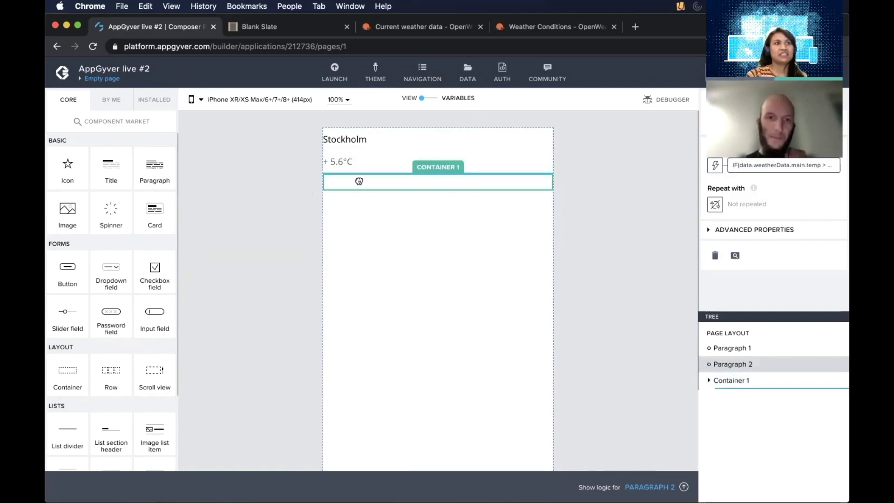
pyautogui.moveTo(358, 181); pyautogui.dragTo(359, 183)
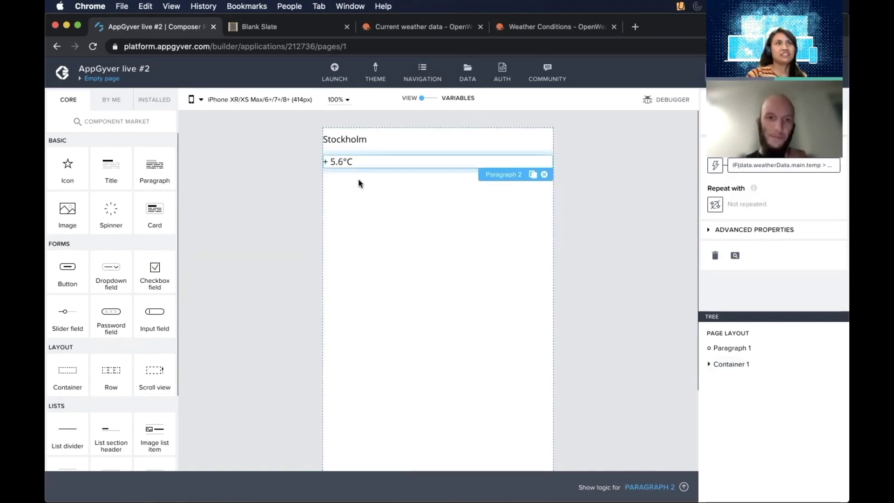
pyautogui.click(708, 368)
pyautogui.click(708, 368)
pyautogui.click(708, 368)
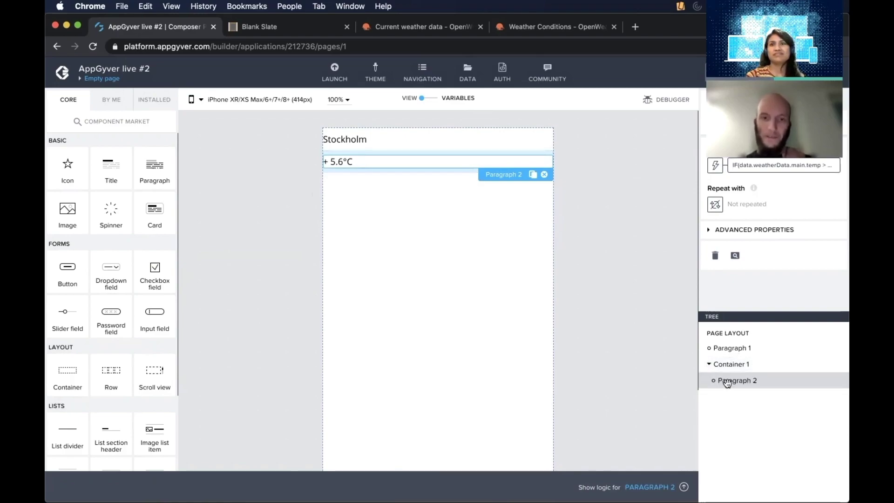
# Turn Container 1 into a new view component and select Paragraph 2 inside it in isolation mode
pyautogui.click(728, 347)
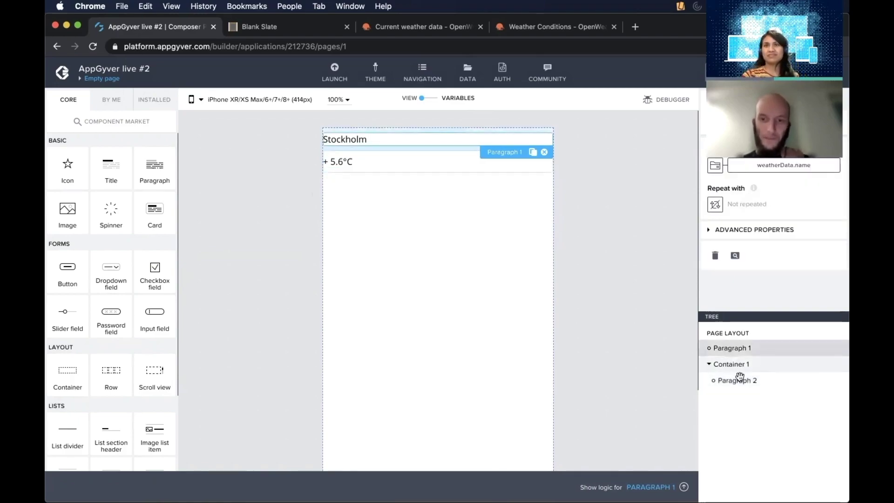
pyautogui.click(730, 364)
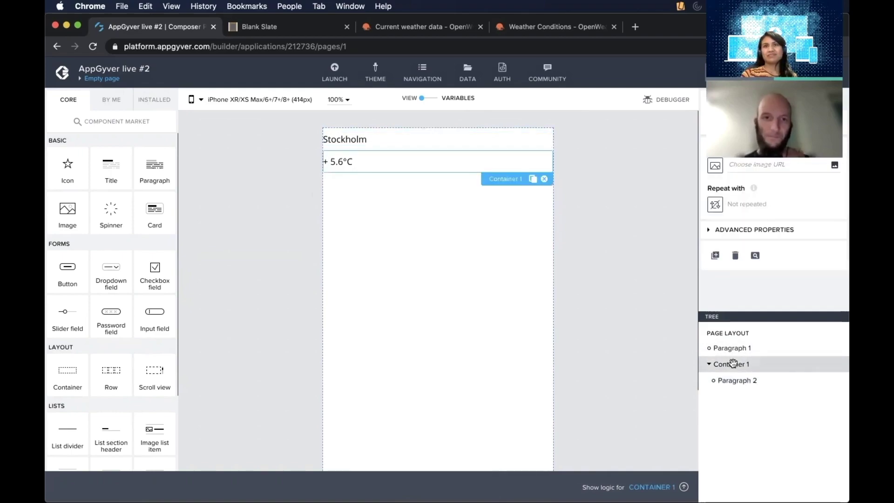
pyautogui.click(715, 256)
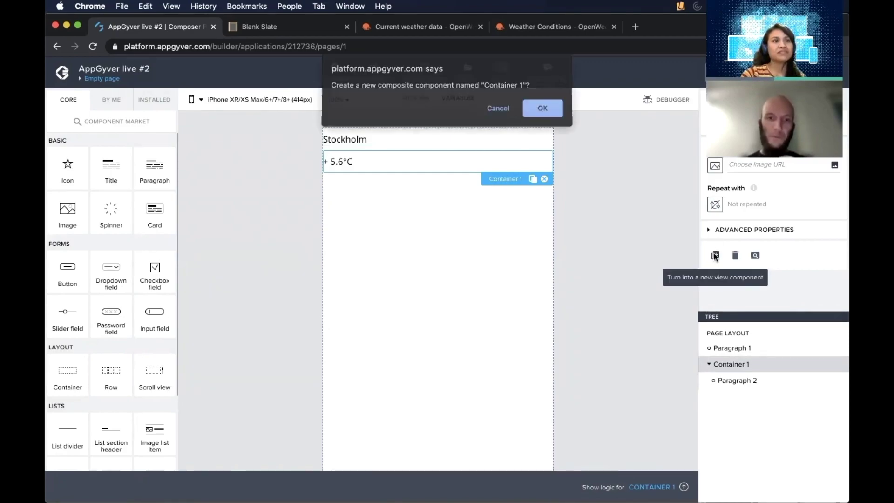
pyautogui.click(543, 112)
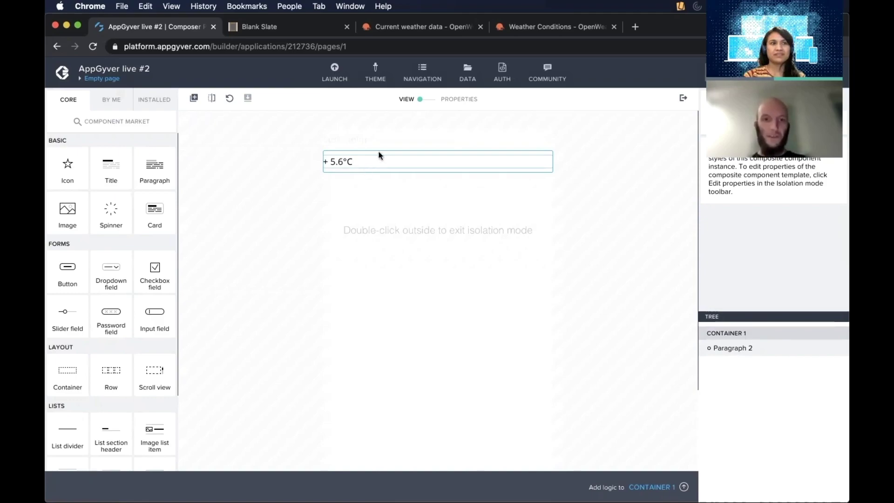
pyautogui.click(344, 160)
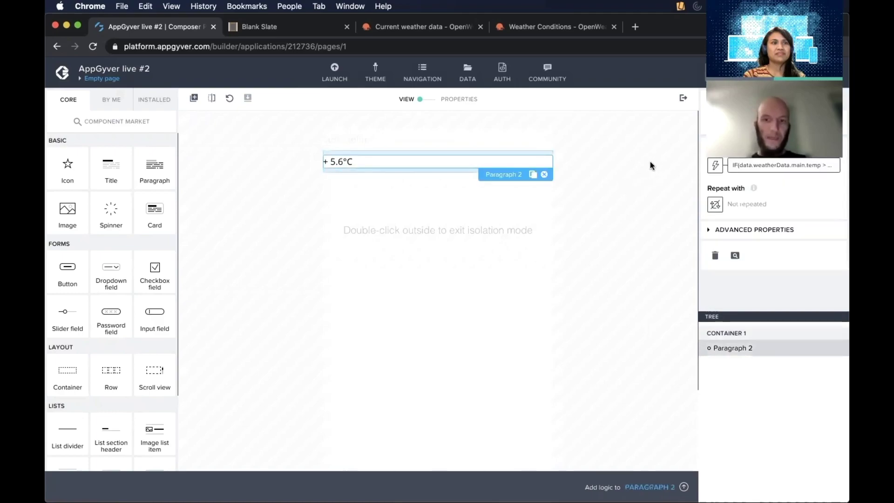
pyautogui.click(454, 173)
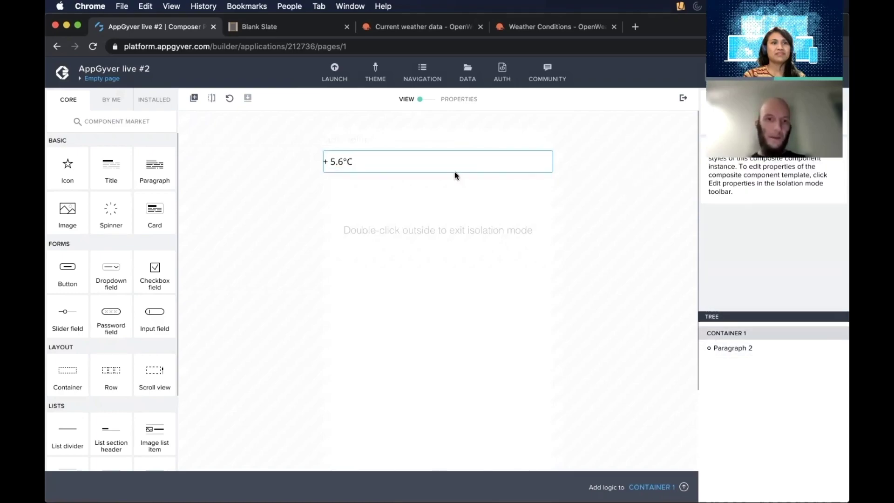
pyautogui.click(333, 165)
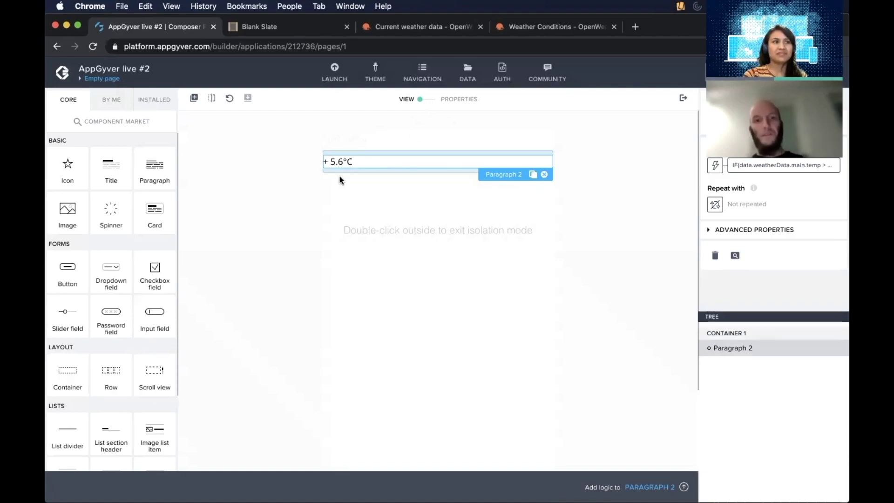
# Add a property named temp to the configuration properties of the Container 1 component
pyautogui.click(432, 103)
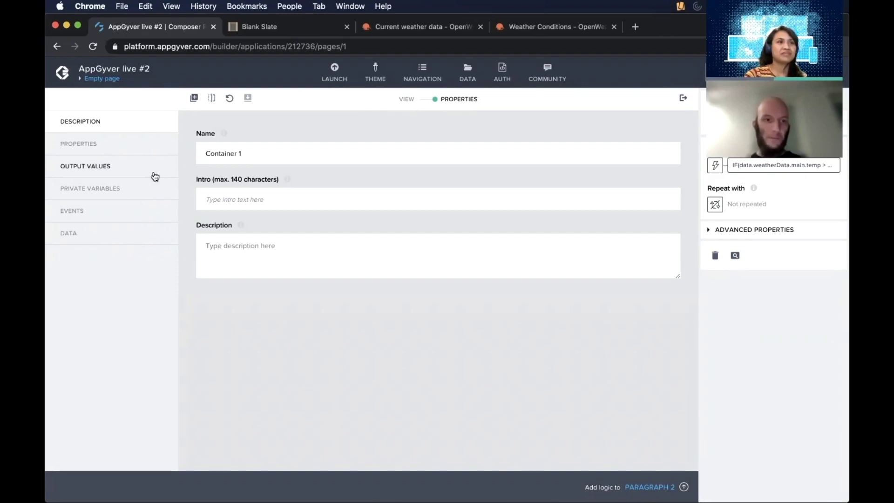
pyautogui.click(101, 144)
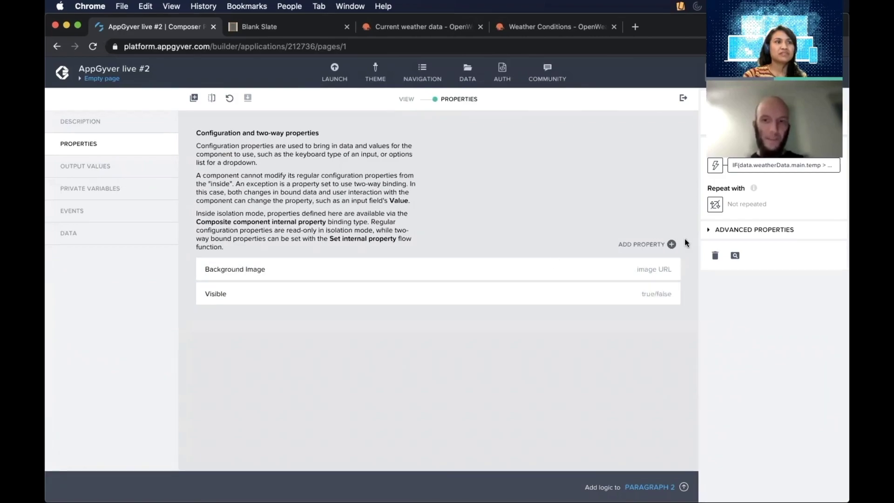
pyautogui.click(671, 244)
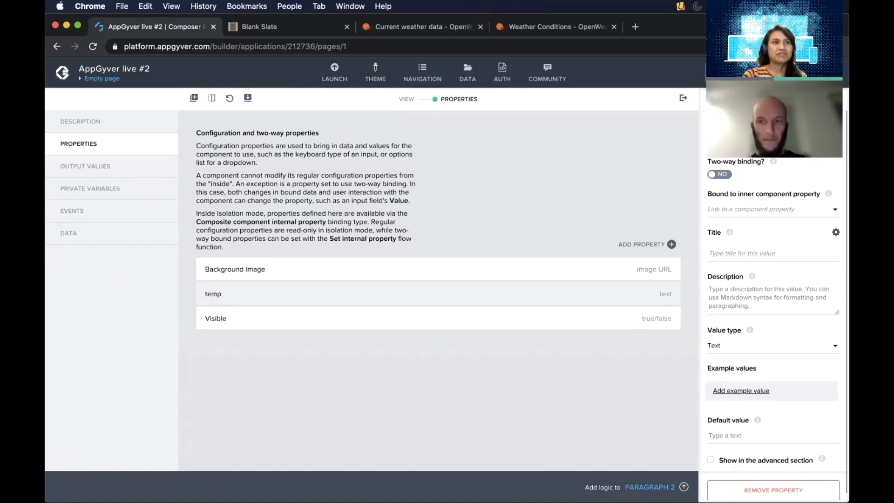
# Give the new temp property the title Temperature and set its value type to Number
pyautogui.click(755, 244)
pyautogui.write('Temperature')
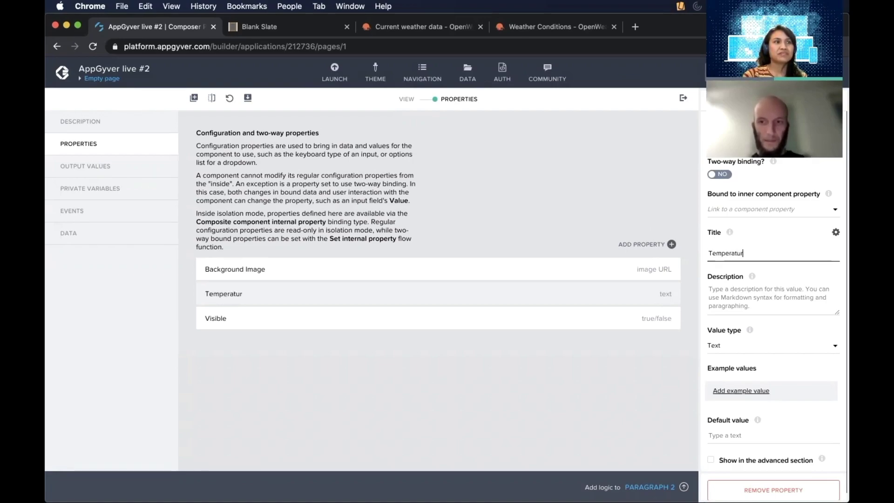
pyautogui.click(750, 347)
pyautogui.click(757, 329)
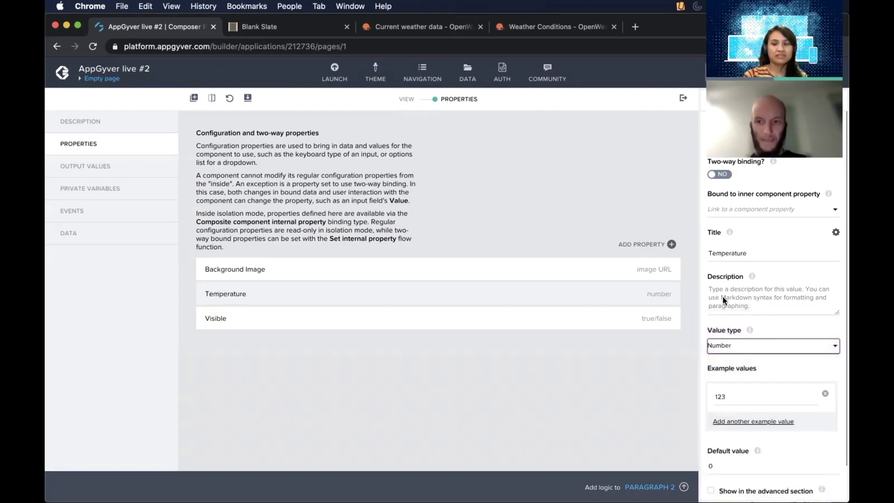
# Set the Temperature property to show in the advanced section and save the application
pyautogui.scroll(-2, 745, 316)
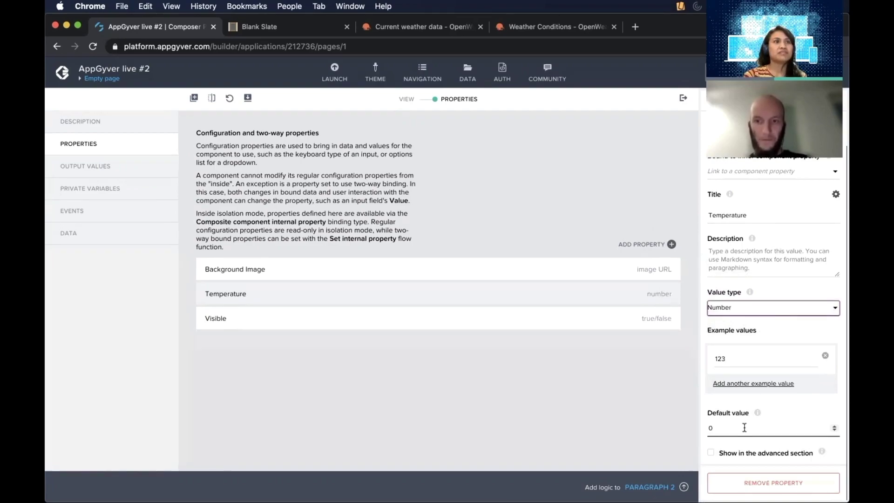
pyautogui.scroll(2, 744, 427)
pyautogui.scroll(-2, 798, 343)
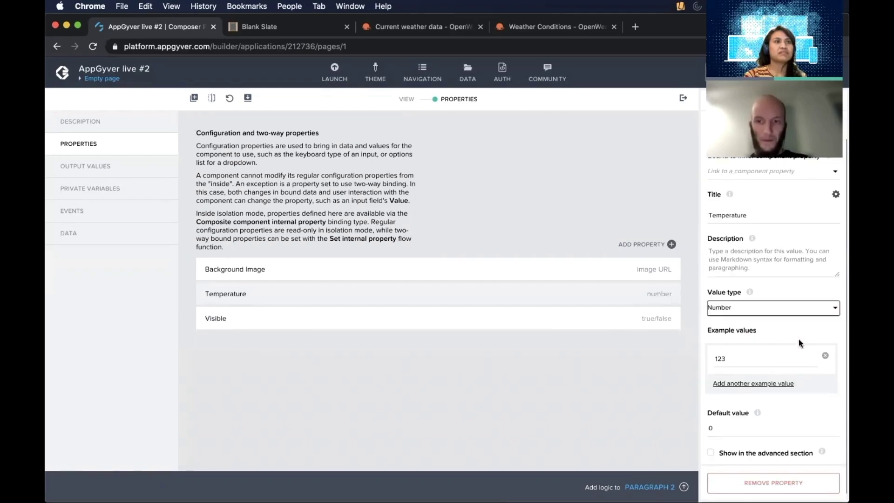
pyautogui.click(711, 452)
pyautogui.scroll(1, 784, 181)
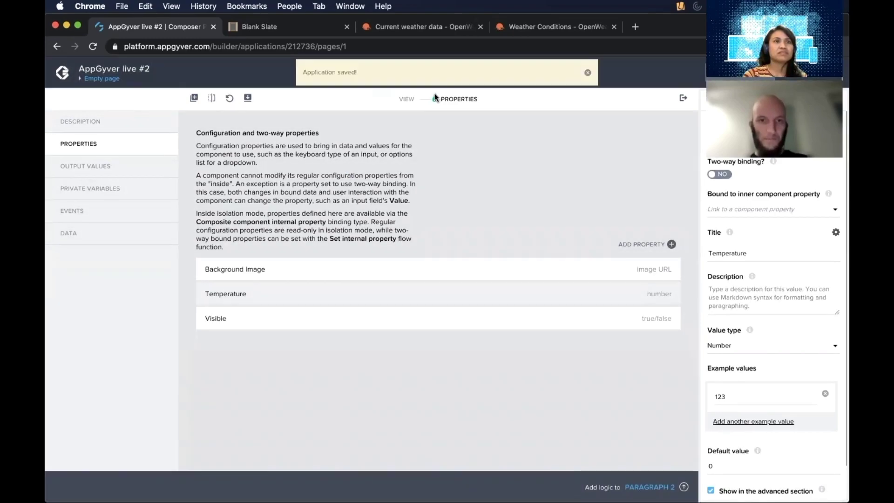
# Dismiss the save notification and exit the component's isolation mode back to the page
pyautogui.click(433, 99)
pyautogui.click(587, 72)
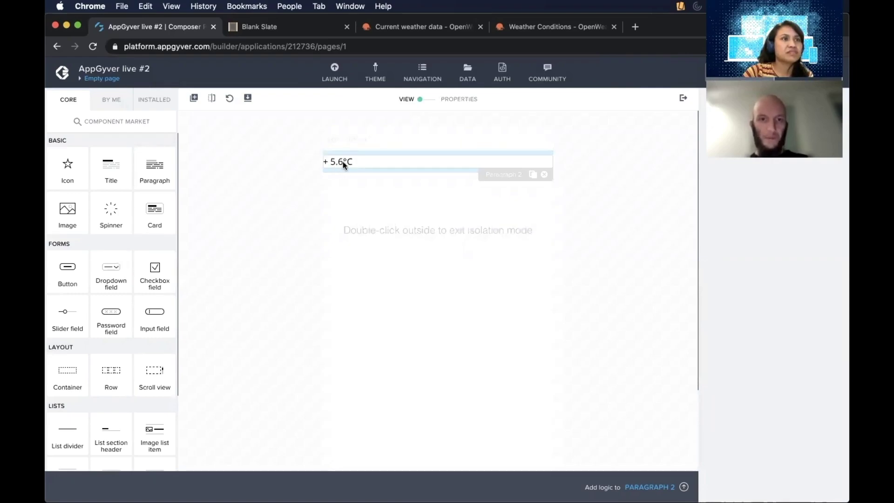
pyautogui.doubleClick(261, 186)
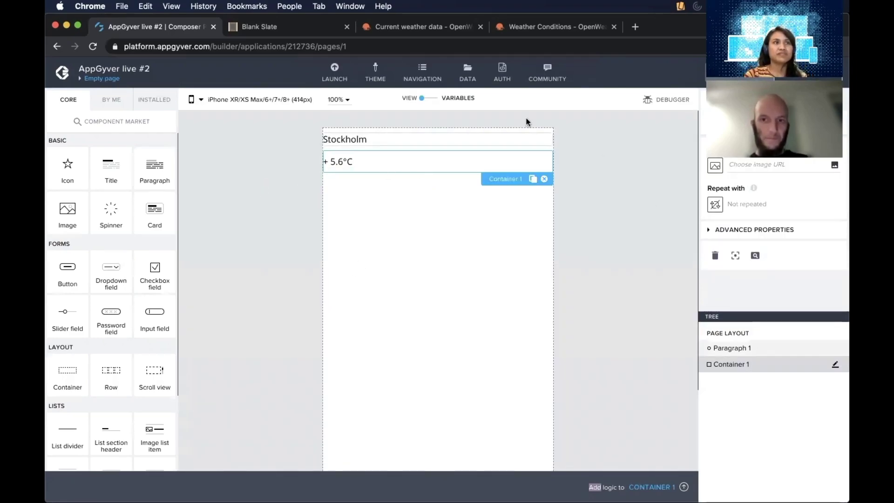
# Bind Container 1's Temperature property to the main.temp field of the weatherData data variable and save the application
pyautogui.click(748, 233)
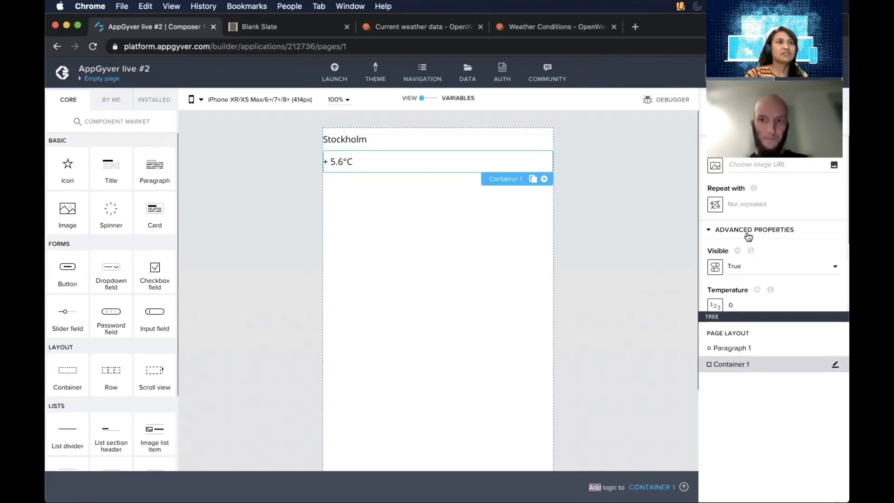
pyautogui.scroll(-5, 743, 231)
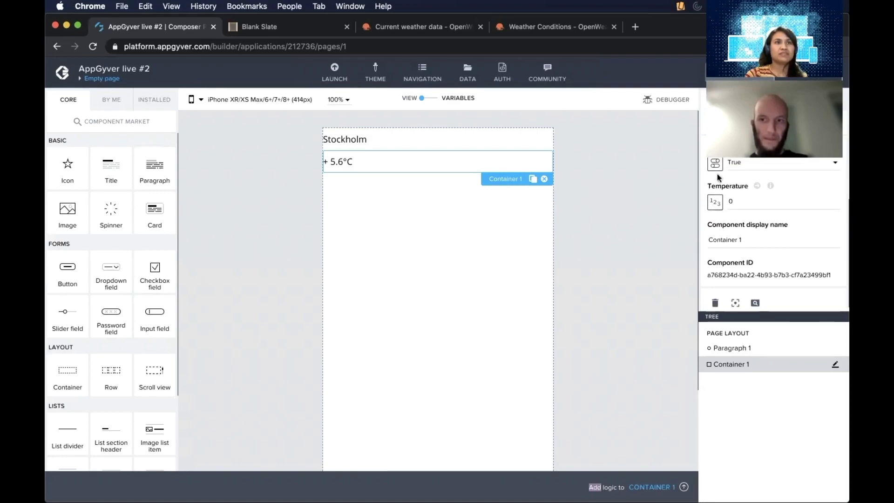
pyautogui.click(714, 203)
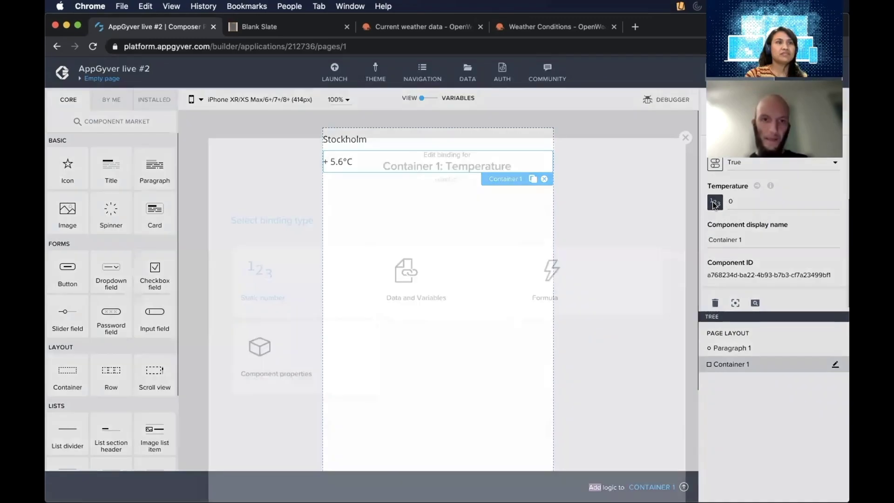
pyautogui.click(397, 231)
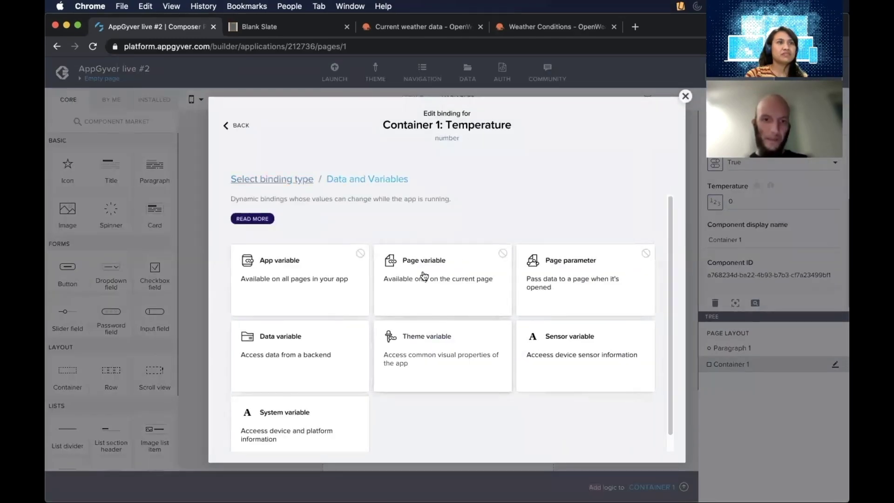
pyautogui.click(246, 364)
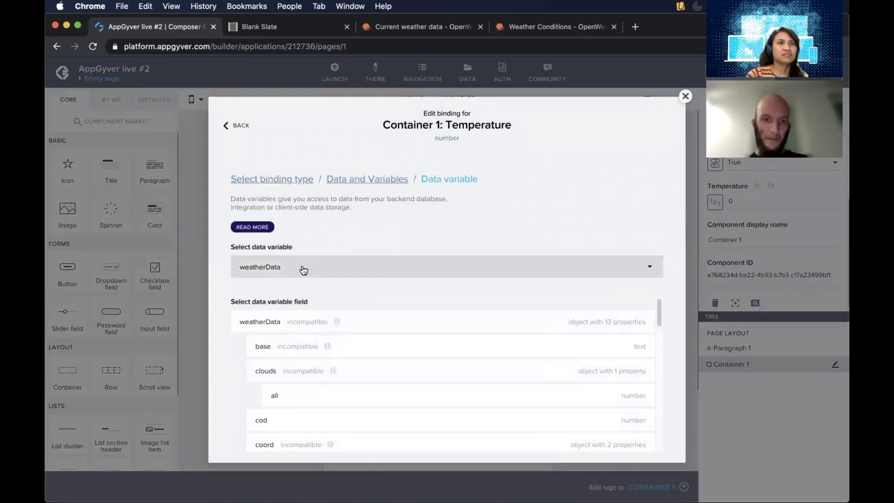
pyautogui.scroll(-6, 322, 365)
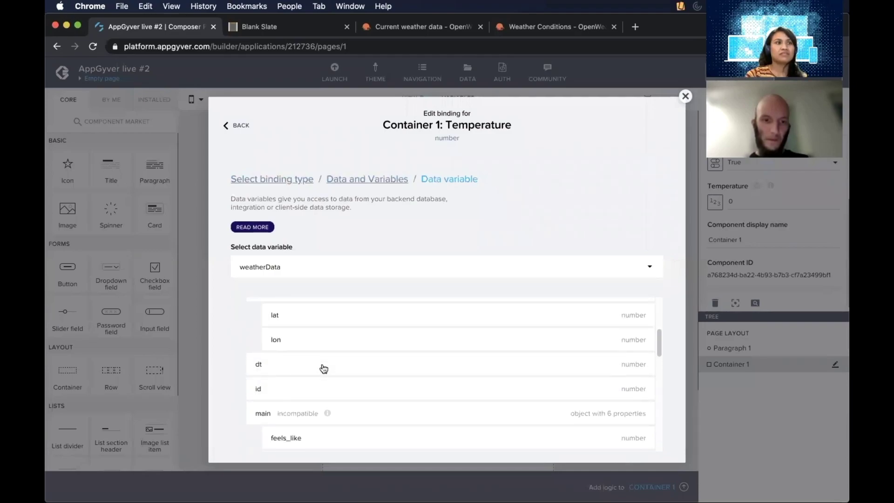
pyautogui.scroll(-2, 322, 367)
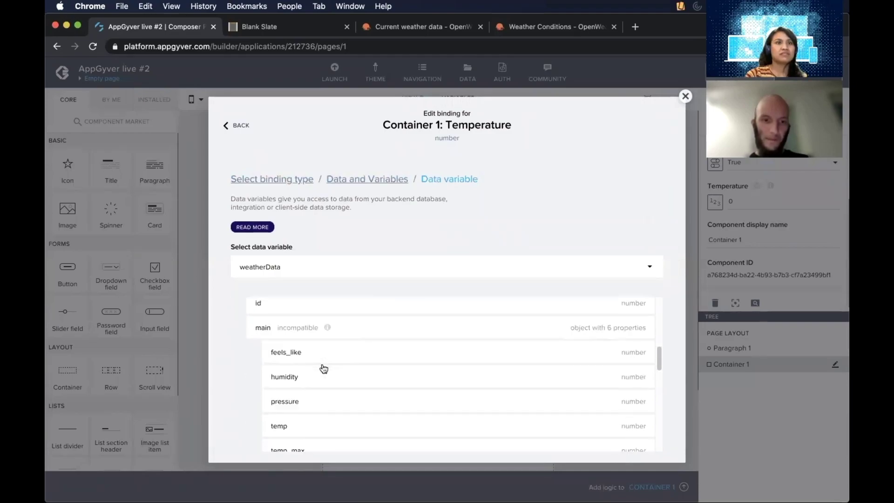
pyautogui.click(317, 427)
pyautogui.click(644, 418)
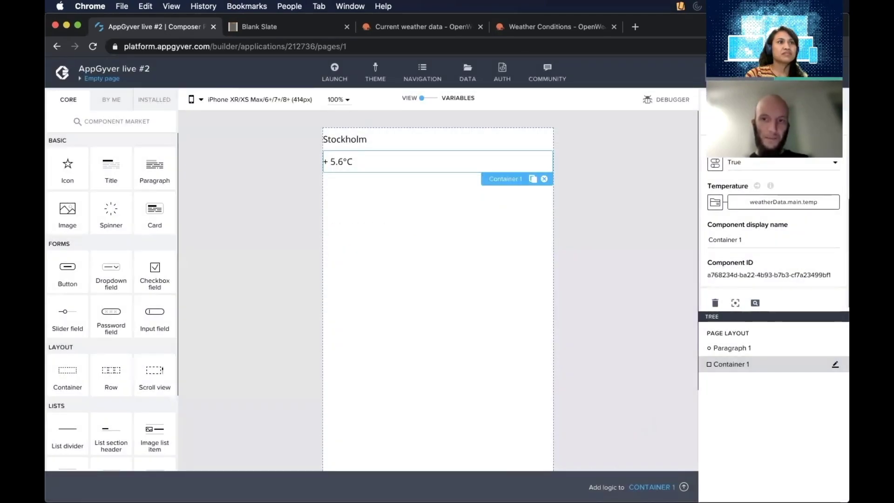
pyautogui.press('super+s')
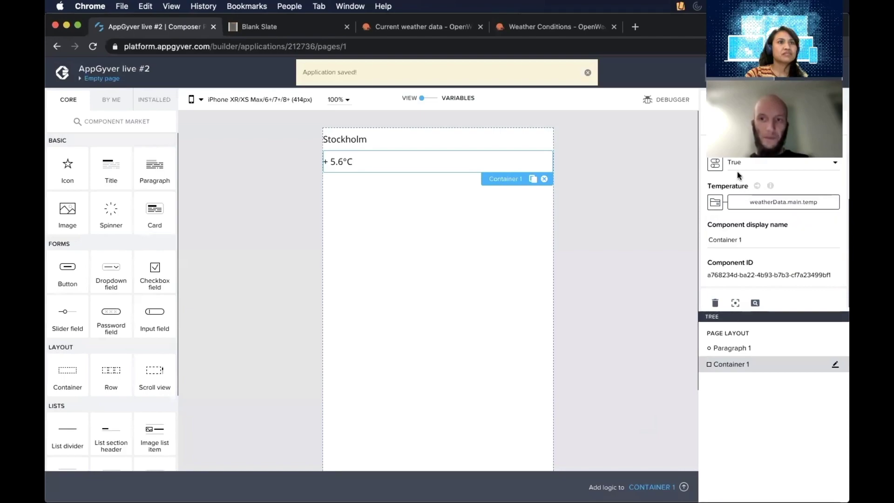
# Isolate Container 1 and replace data.weatherData.main.temp with internalProps.temp in the IF condition of Paragraph 2's content formula
pyautogui.scroll(2, 773, 200)
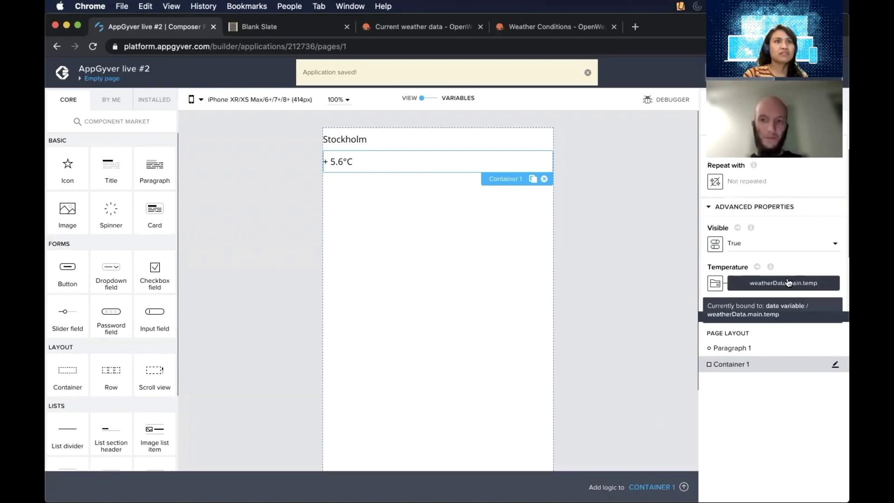
pyautogui.scroll(-1, 783, 263)
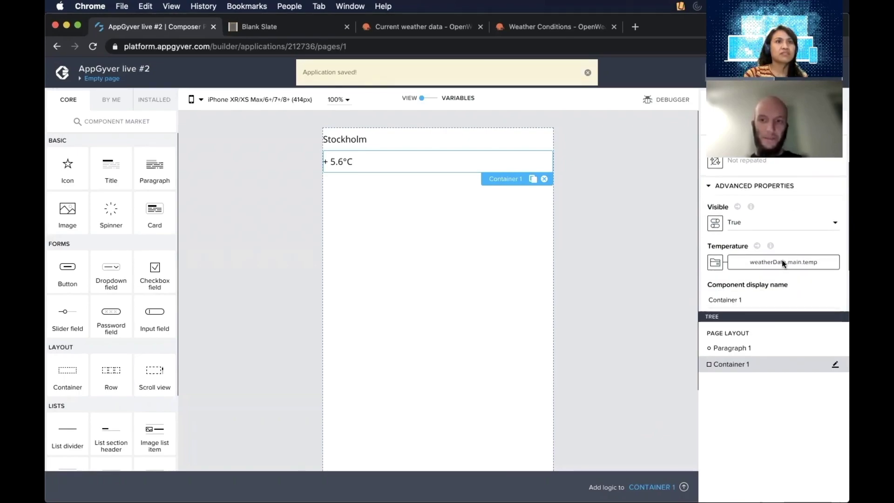
pyautogui.doubleClick(373, 163)
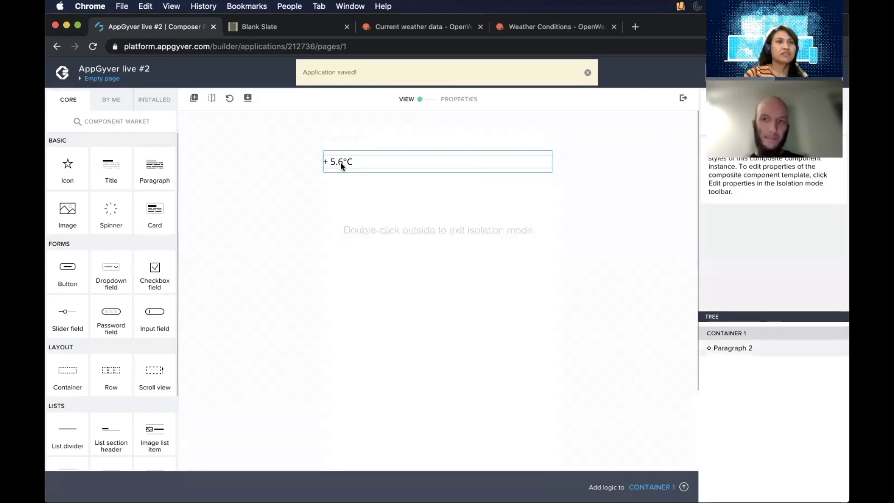
pyautogui.click(340, 163)
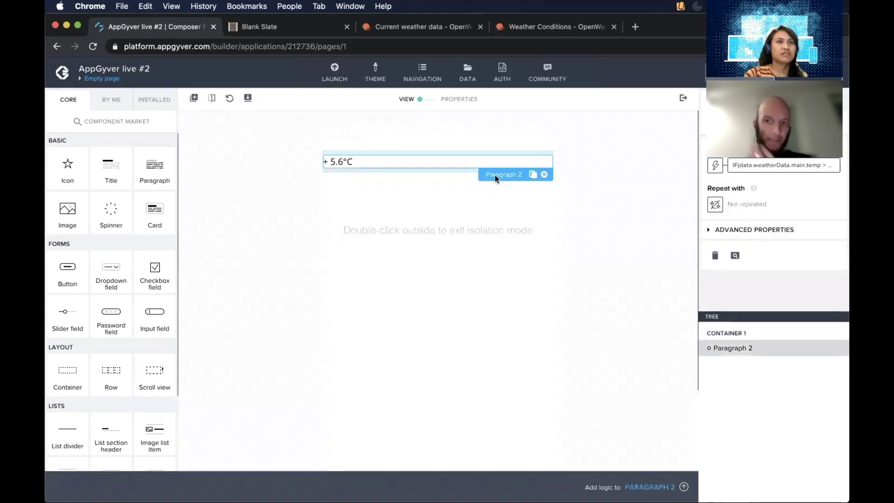
pyautogui.click(769, 166)
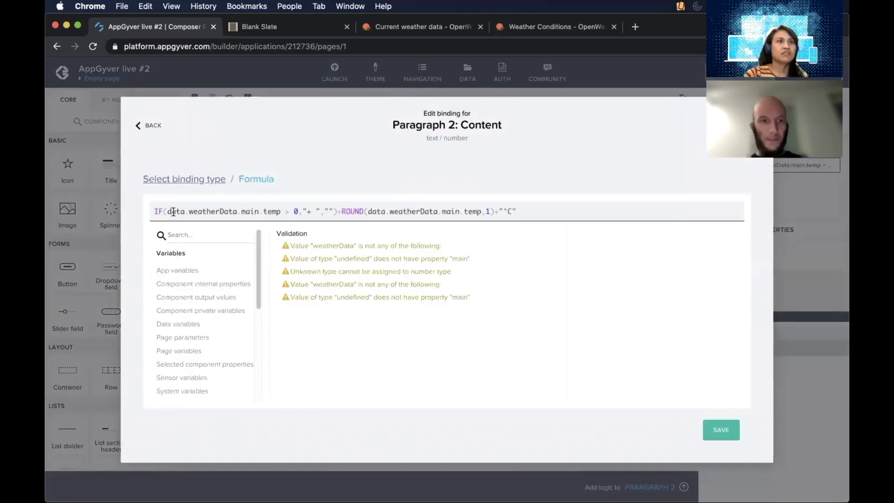
pyautogui.moveTo(169, 213); pyautogui.dragTo(282, 212)
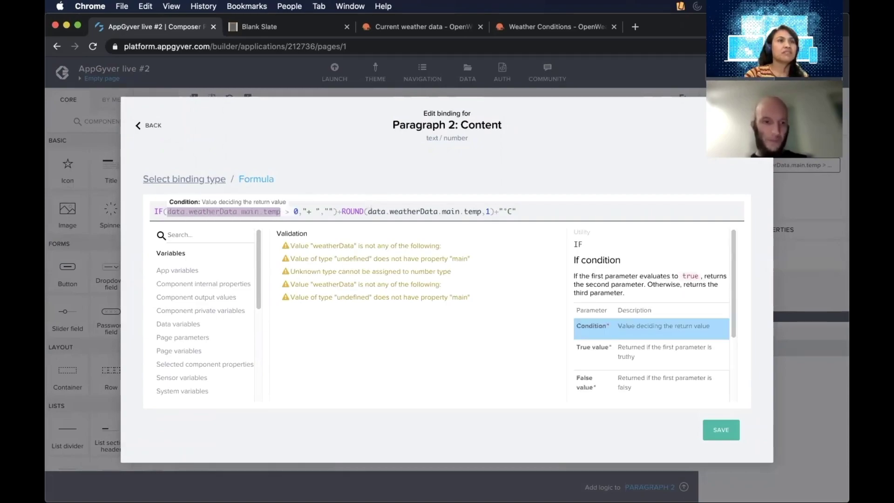
pyautogui.press('BackSpace')
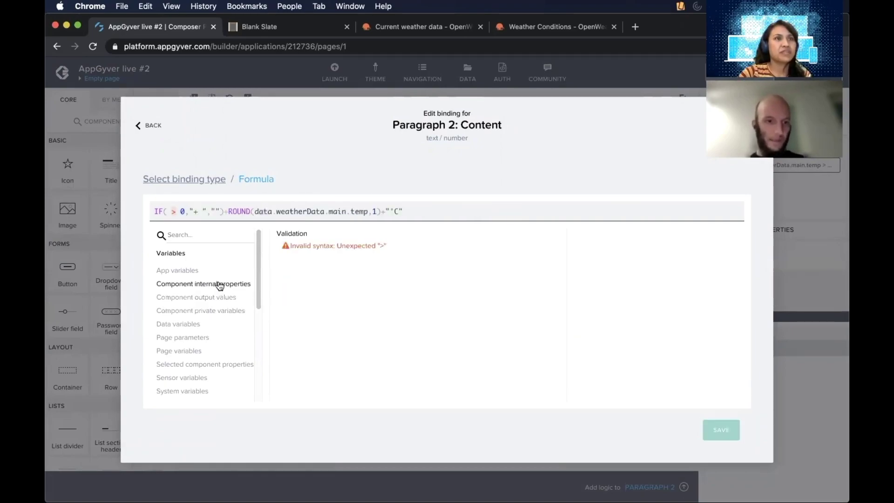
pyautogui.click(220, 285)
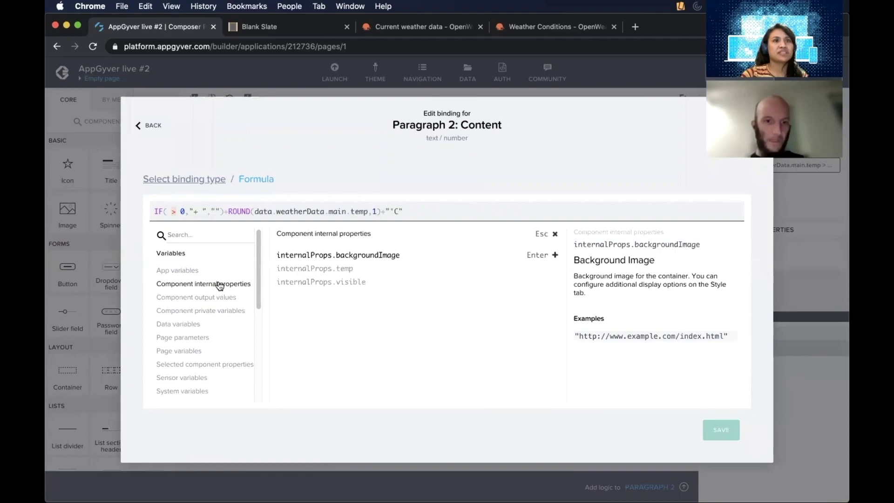
pyautogui.click(349, 270)
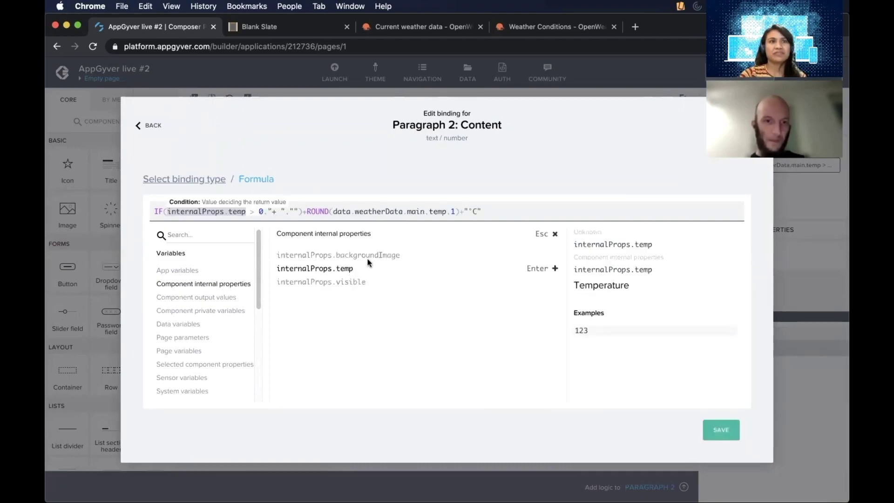
# Replace the number inside ROUND with internalProps.temp, save the formula binding, and exit the component's isolation mode
pyautogui.moveTo(333, 210); pyautogui.dragTo(446, 210)
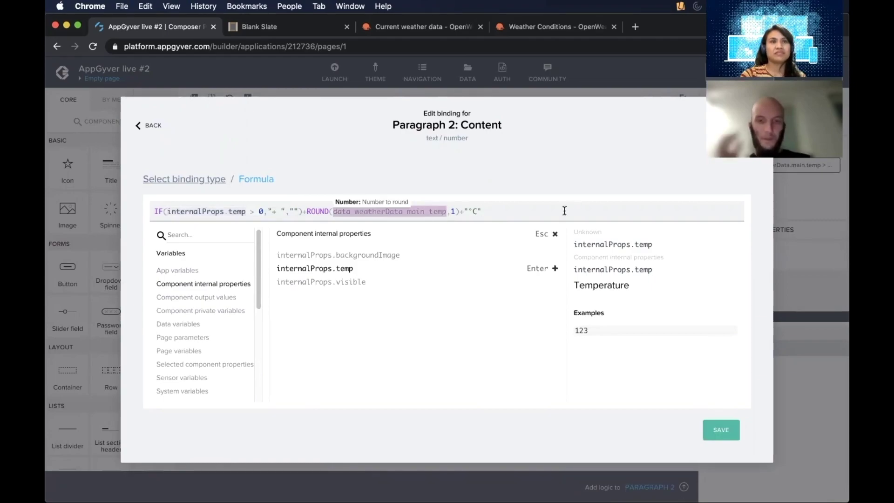
pyautogui.press('BackSpace')
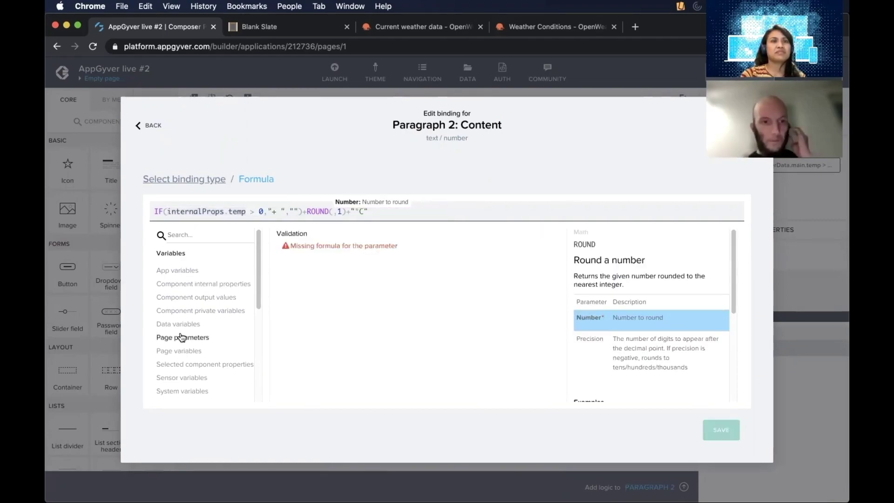
pyautogui.click(212, 284)
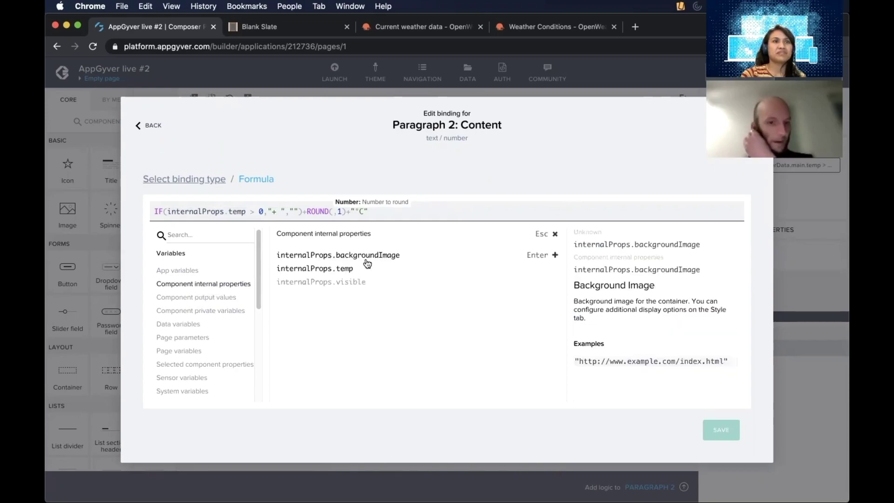
pyautogui.click(342, 270)
pyautogui.click(471, 211)
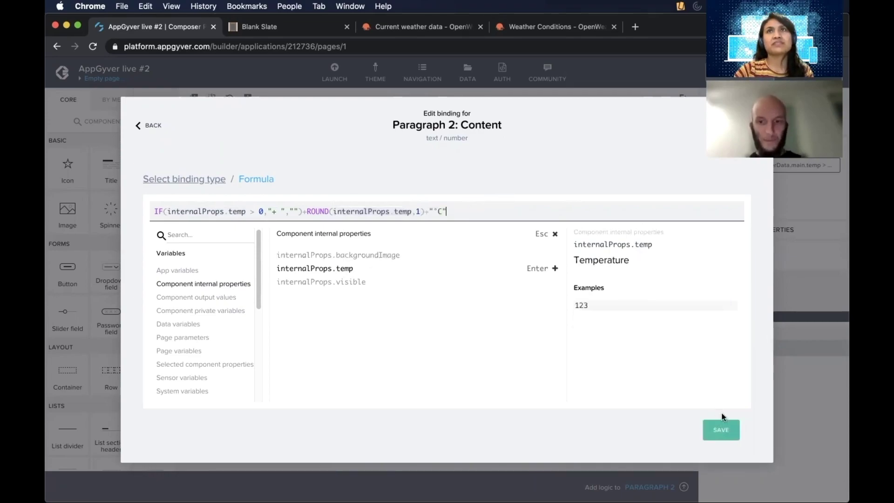
pyautogui.click(719, 432)
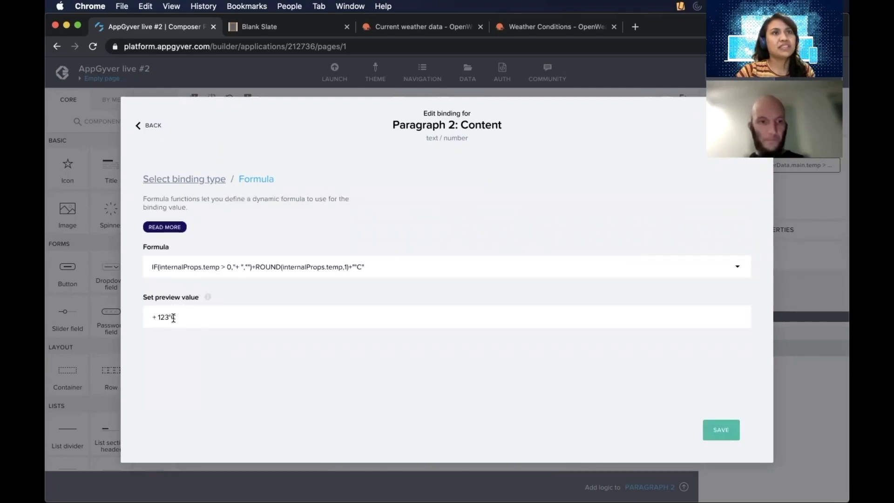
pyautogui.click(714, 427)
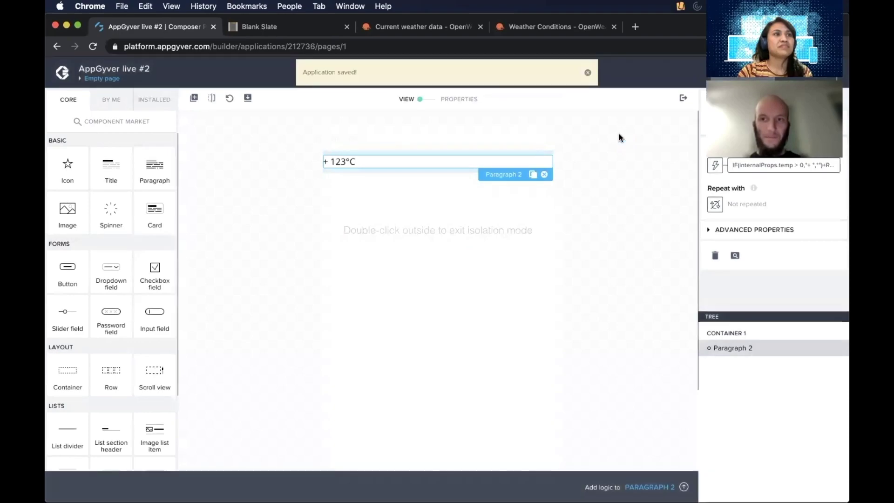
pyautogui.click(589, 72)
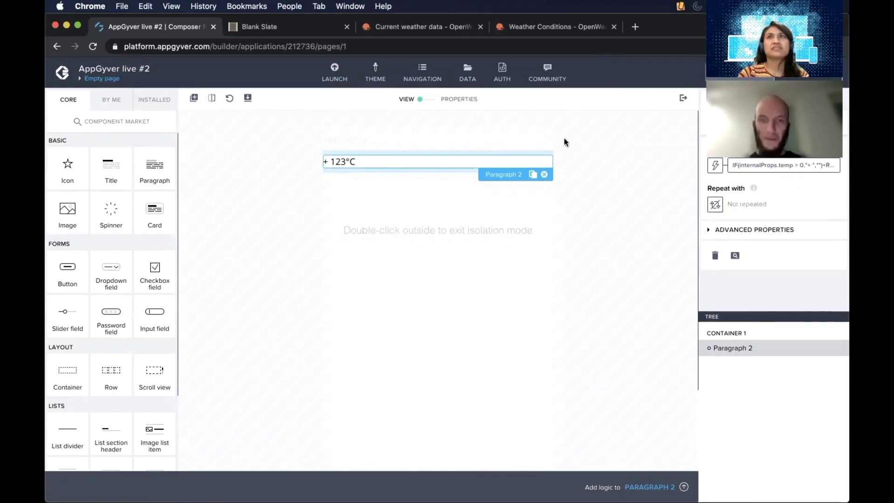
pyautogui.doubleClick(607, 228)
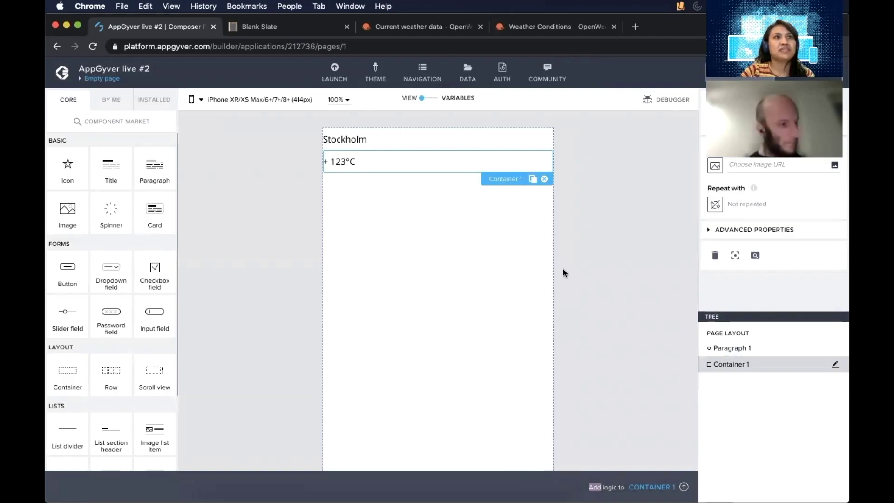
# Review Container 1's Temperature binding in its advanced properties and check the running app in the Reflector 3 phone preview
pyautogui.moveTo(572, 482)
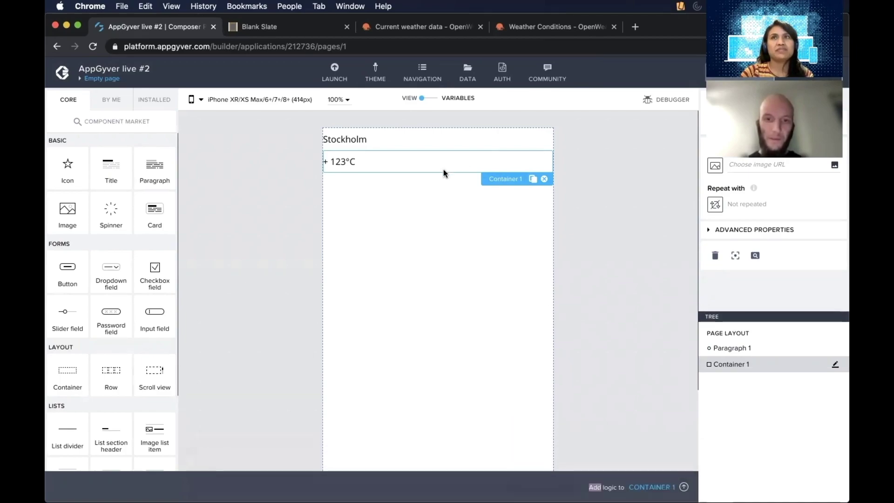
pyautogui.click(712, 229)
pyautogui.scroll(-3, 771, 165)
pyautogui.scroll(1, 772, 165)
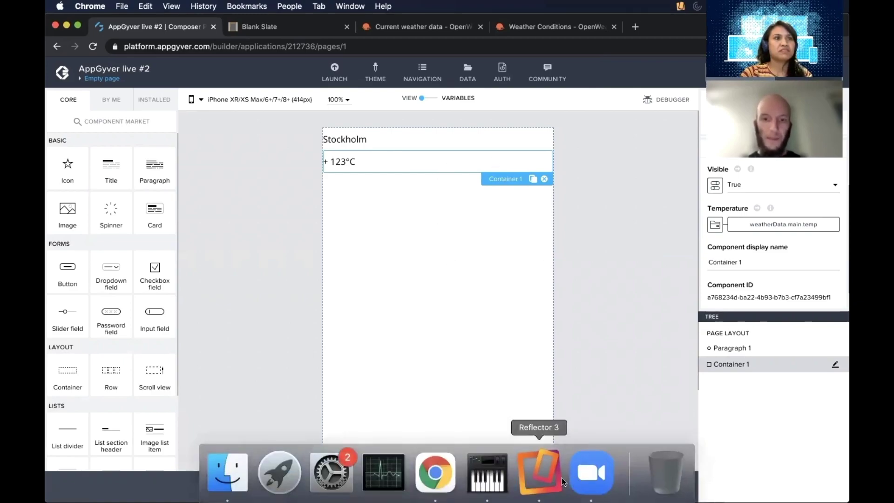
pyautogui.click(561, 477)
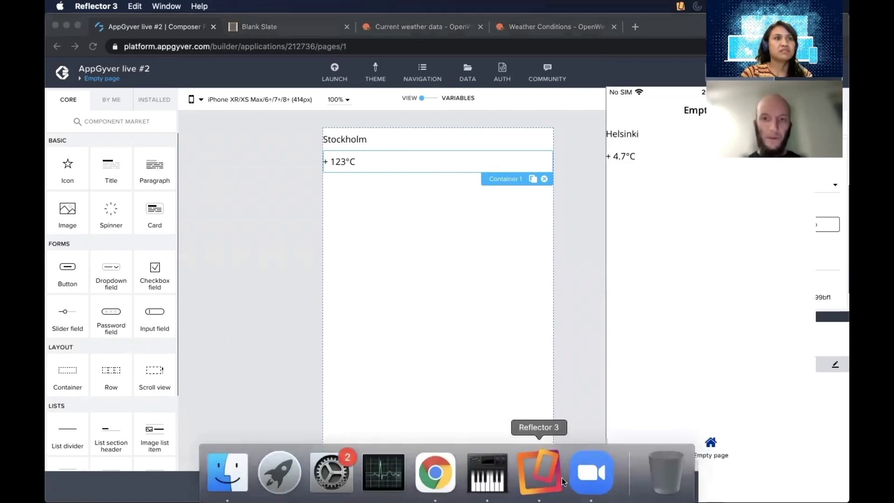
pyautogui.click(470, 228)
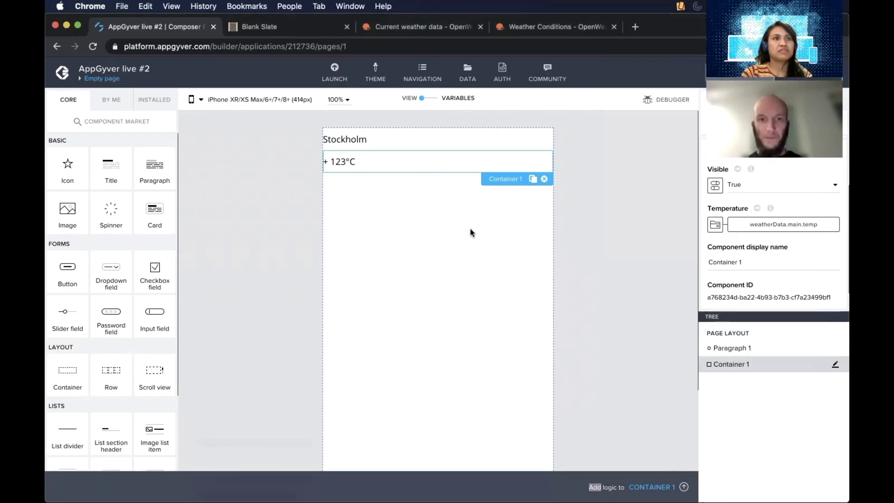
# Duplicate the Container 1 component, save the application, and check both temperature displays in the Reflector 3 phone preview
pyautogui.click(533, 179)
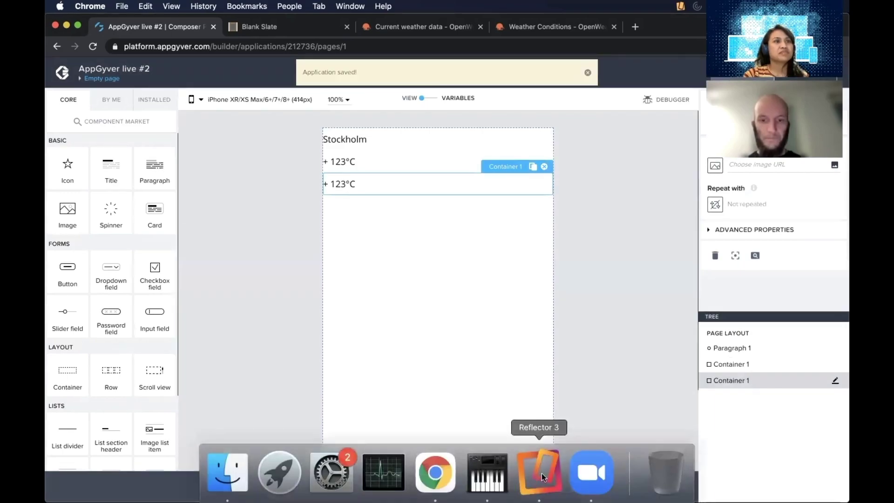
pyautogui.click(541, 473)
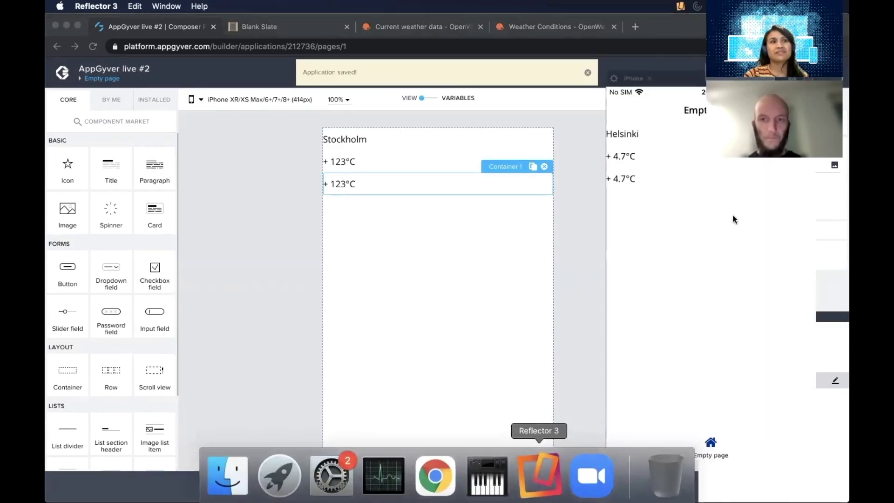
pyautogui.click(477, 286)
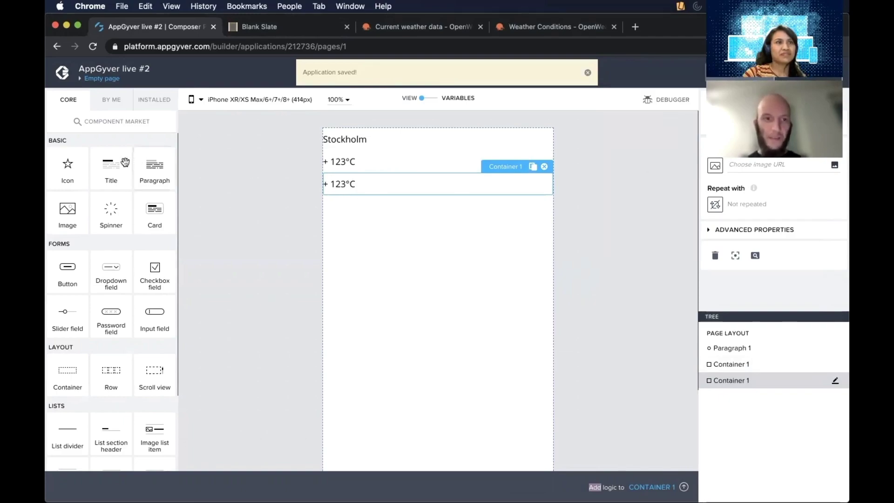
# Add a paragraph below the two temperature components and place it inside a new container
pyautogui.moveTo(153, 170); pyautogui.dragTo(472, 211)
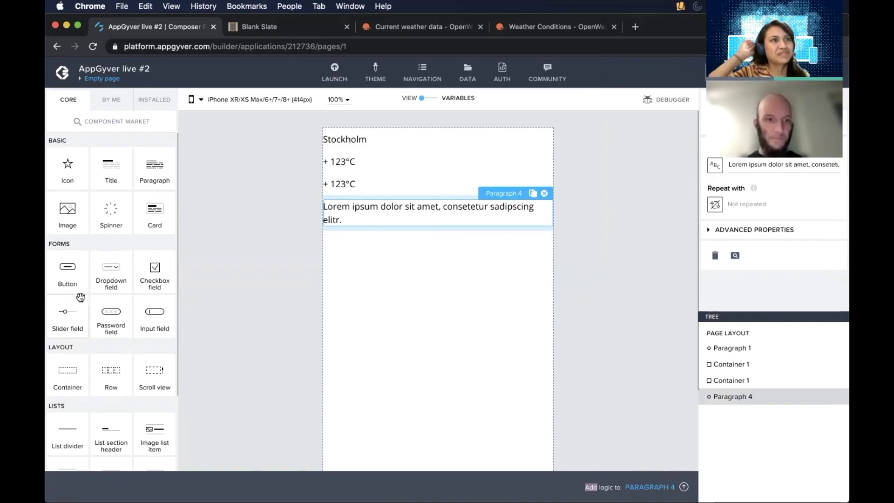
pyautogui.moveTo(69, 379); pyautogui.dragTo(342, 239)
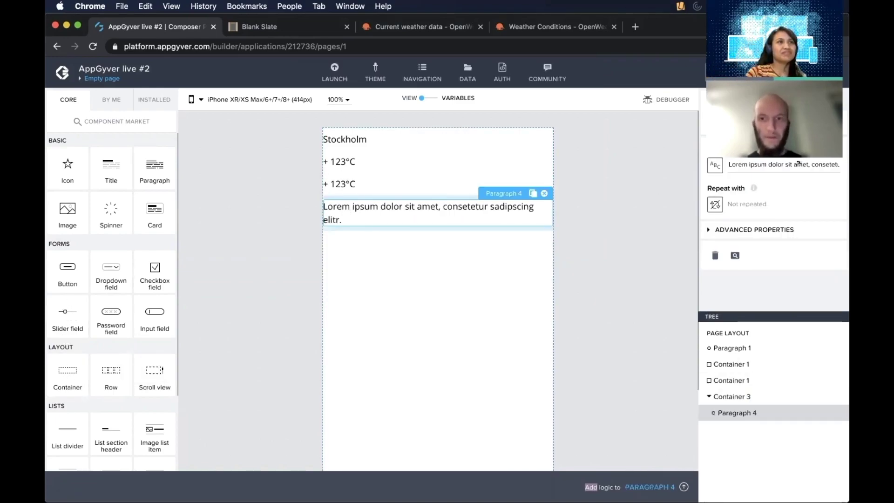
# Set the new paragraph's text to "feels like" and move the second Container 1 into Container 3 above it
pyautogui.tripleClick(763, 166)
pyautogui.write('feels like')
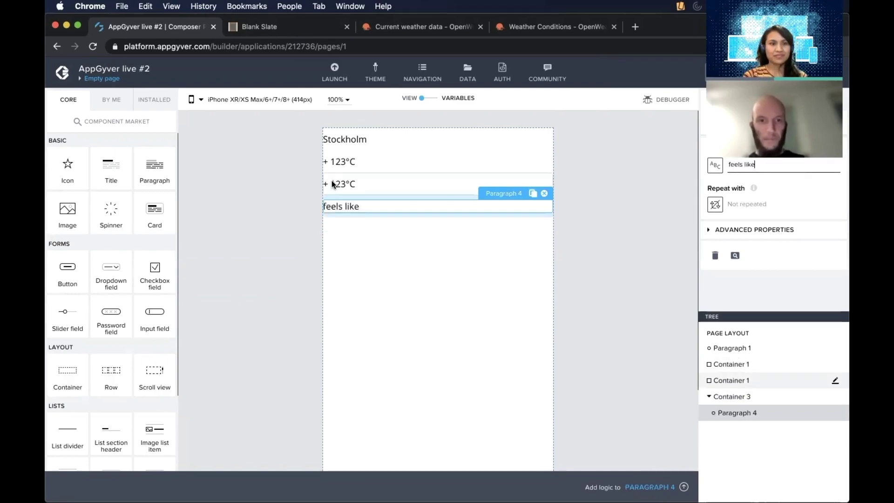
pyautogui.moveTo(359, 187); pyautogui.dragTo(379, 206)
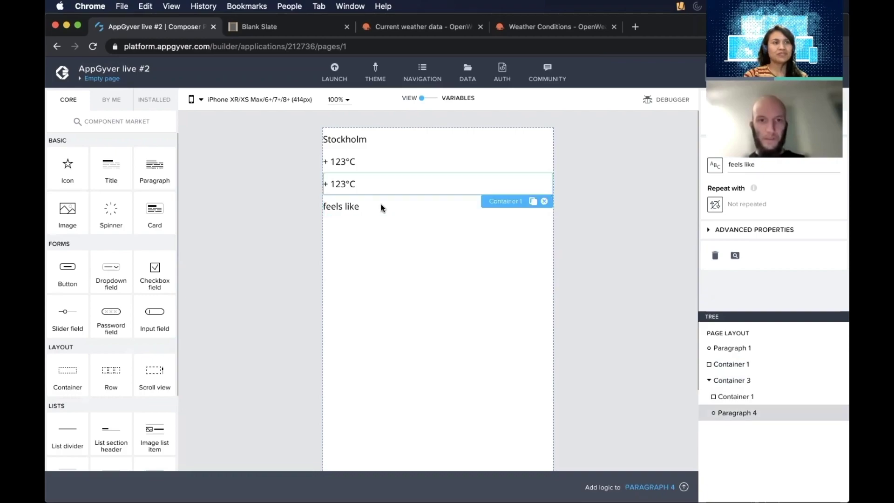
# Change Container 3's component display name to "feels like container"
pyautogui.click(743, 381)
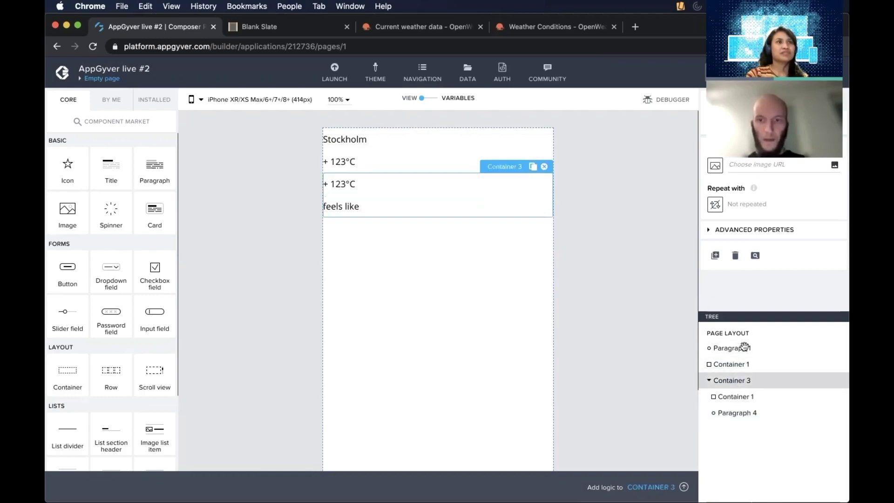
pyautogui.click(735, 230)
pyautogui.scroll(-2, 736, 228)
pyautogui.tripleClick(738, 235)
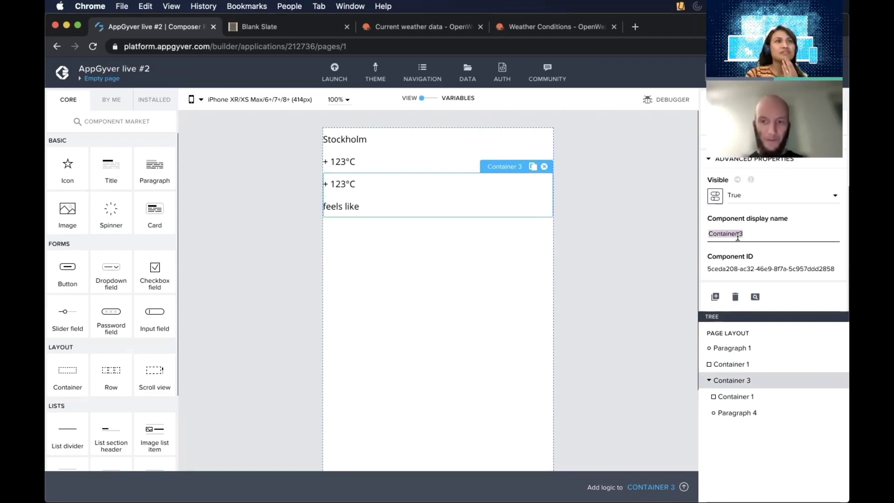
pyautogui.write('feels like')
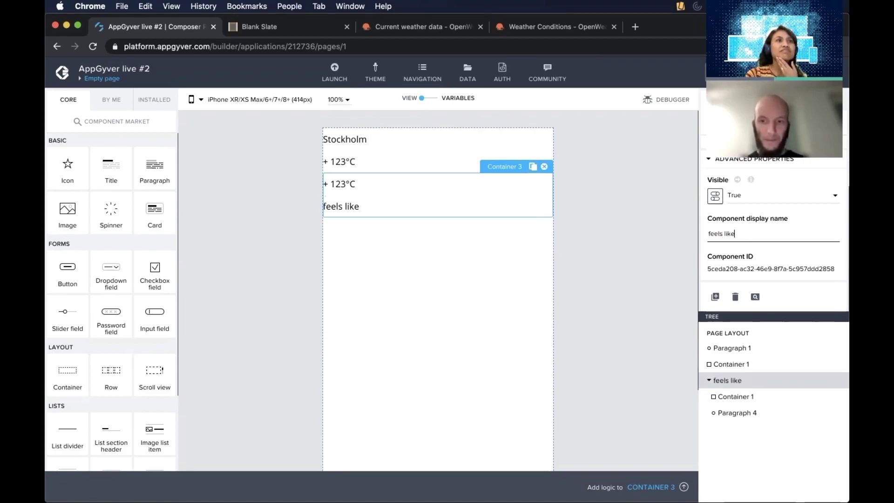
pyautogui.write(' container')
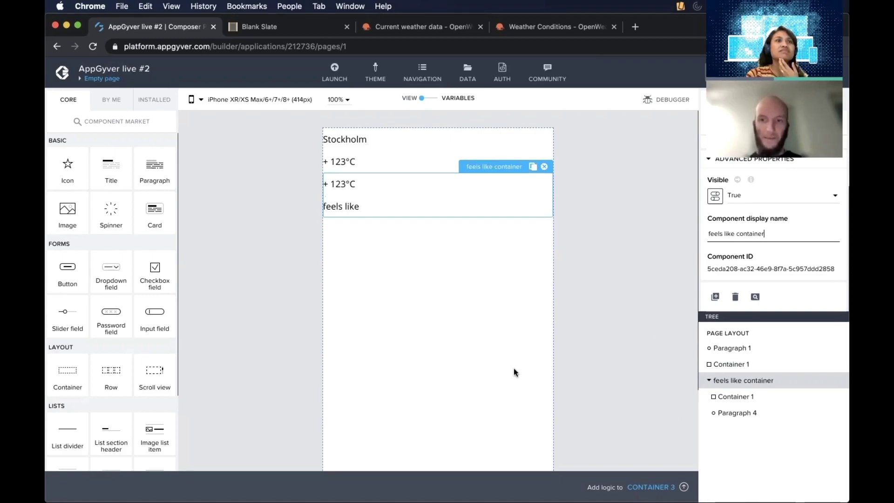
pyautogui.click(584, 252)
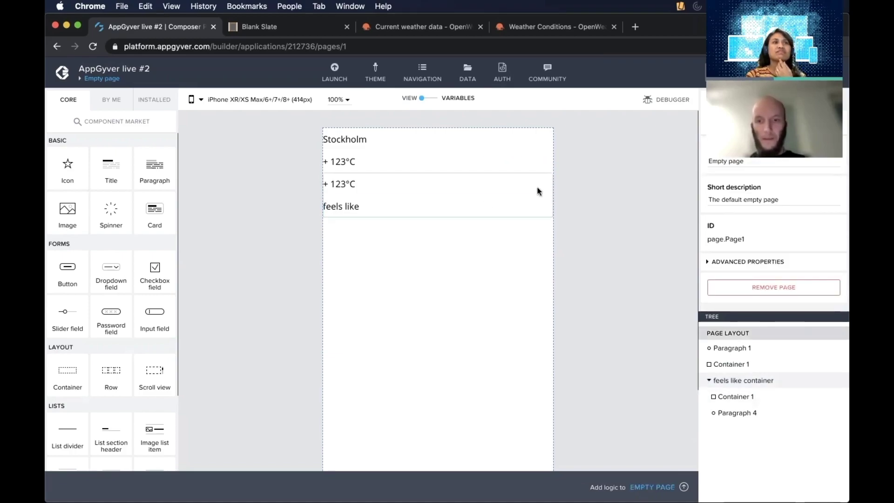
# Give the feels like container a horizontal layout and reorder its children so Paragraph 4 comes before Container 1
pyautogui.click(741, 380)
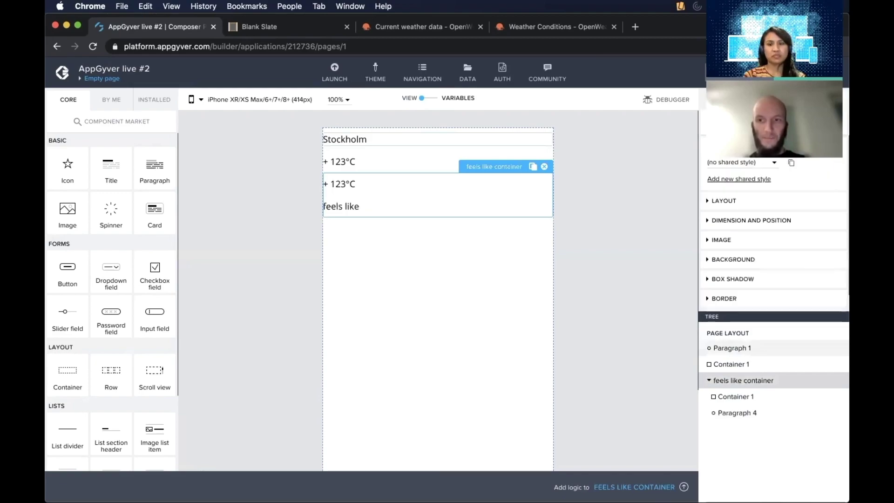
pyautogui.click(723, 202)
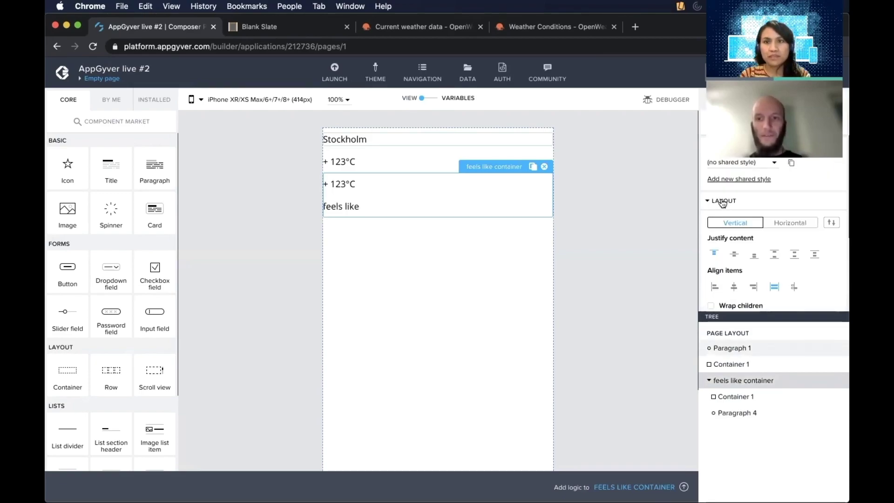
pyautogui.click(783, 227)
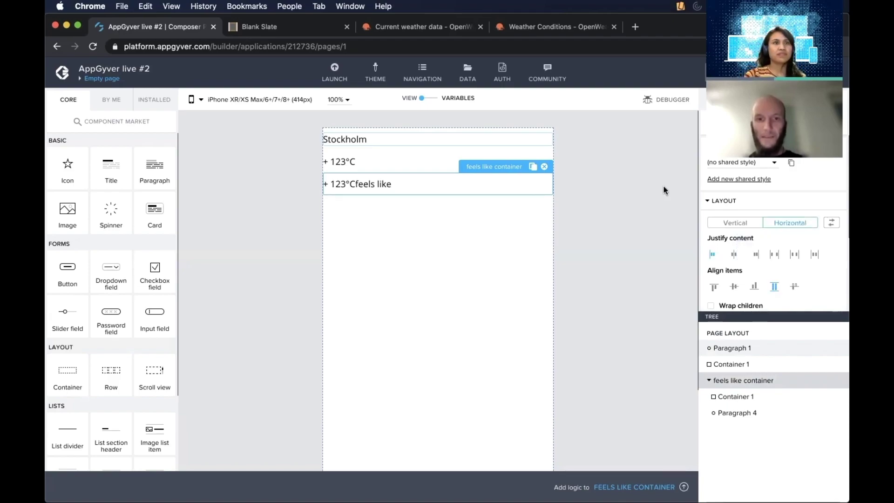
pyautogui.moveTo(740, 410); pyautogui.dragTo(744, 394)
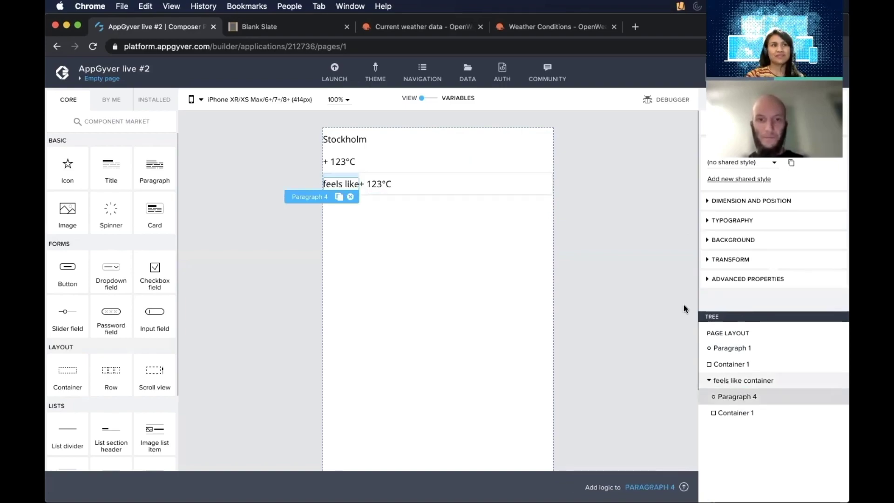
# Set a left margin of 16 on the Container 1 inside the feels like container
pyautogui.click(380, 188)
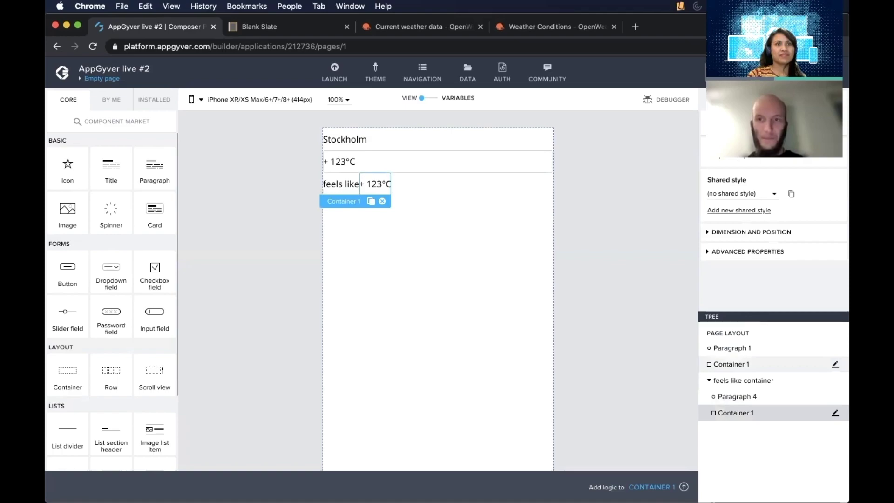
pyautogui.click(722, 232)
pyautogui.scroll(-3, 722, 233)
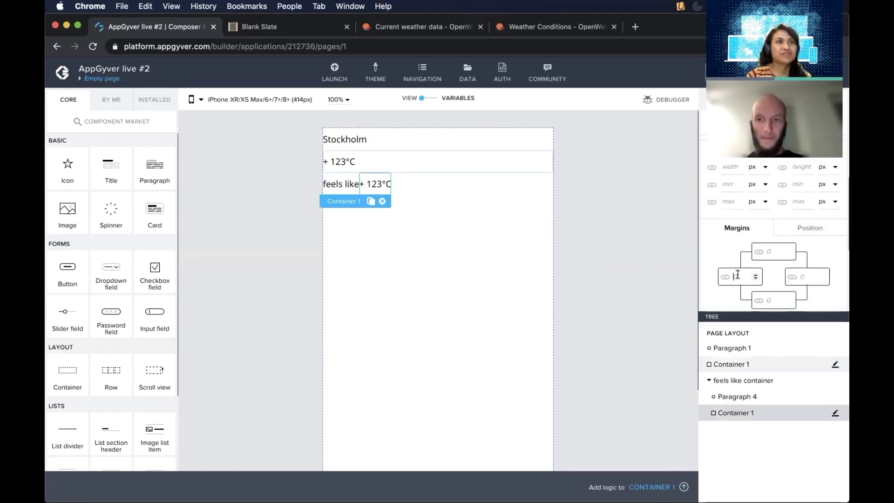
pyautogui.click(737, 274)
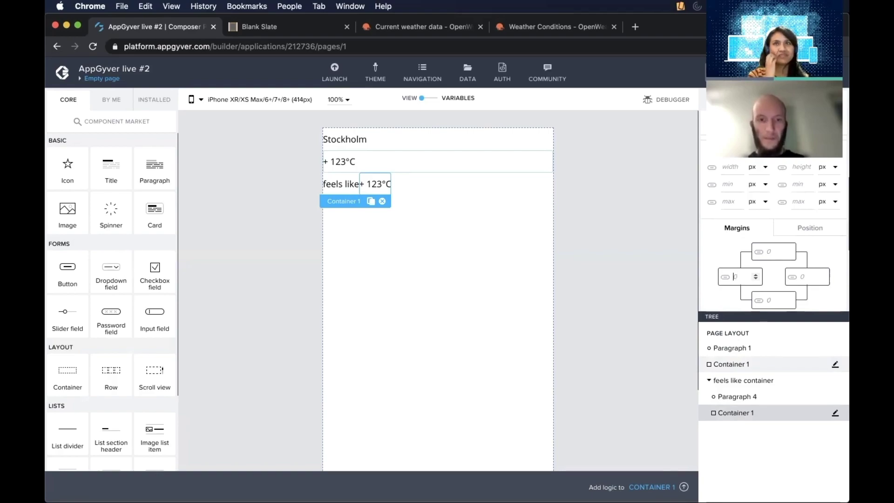
pyautogui.write('8')
pyautogui.press('BackSpace')
pyautogui.write('16')
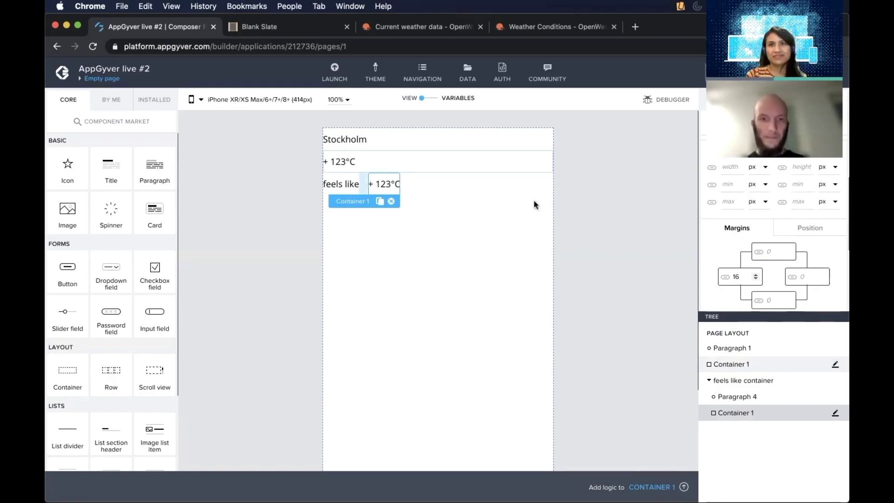
pyautogui.click(483, 225)
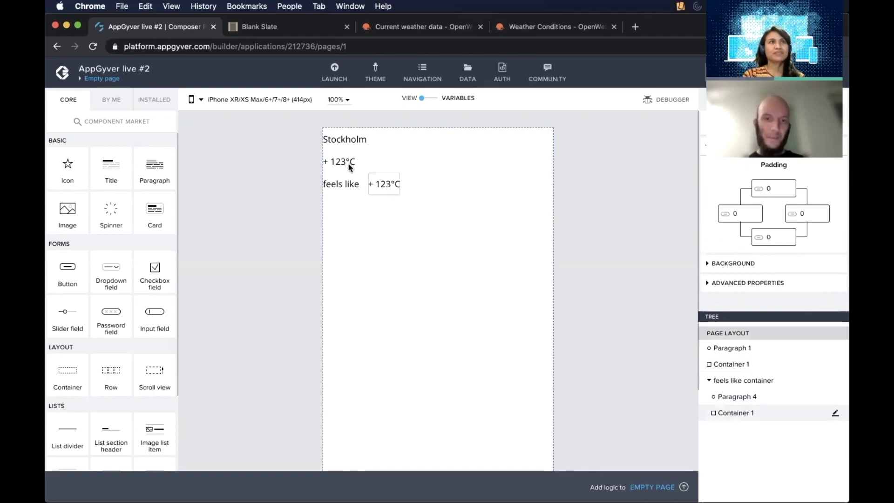
# Bind the nested Container 1's Temperature to the data variable field weatherData.main.feels_like, then save the binding and the application
pyautogui.click(389, 188)
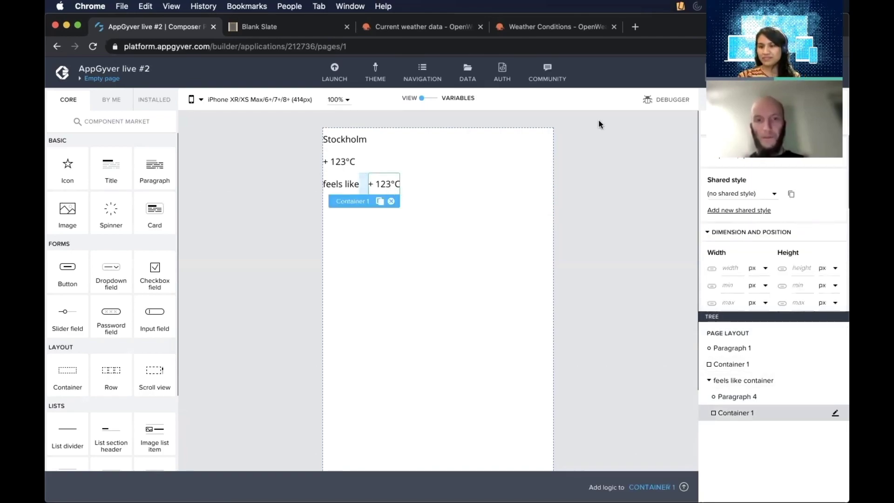
pyautogui.scroll(-5, 773, 242)
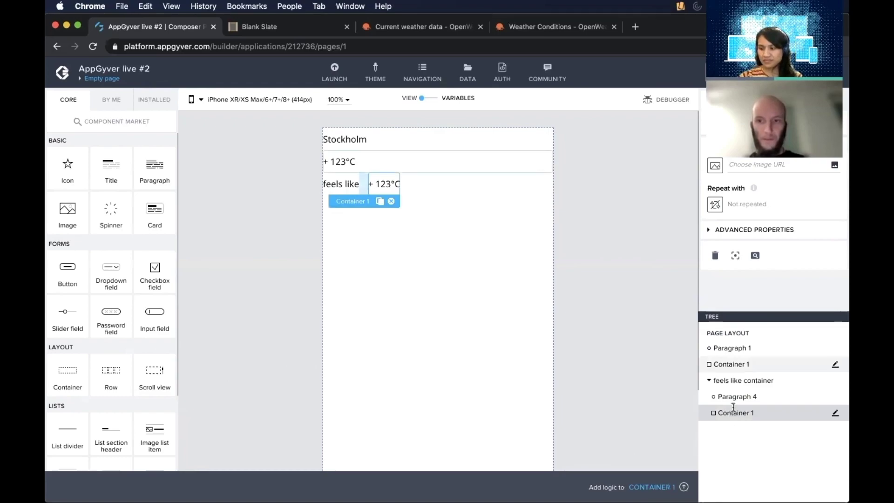
pyautogui.click(745, 230)
pyautogui.scroll(-1, 760, 257)
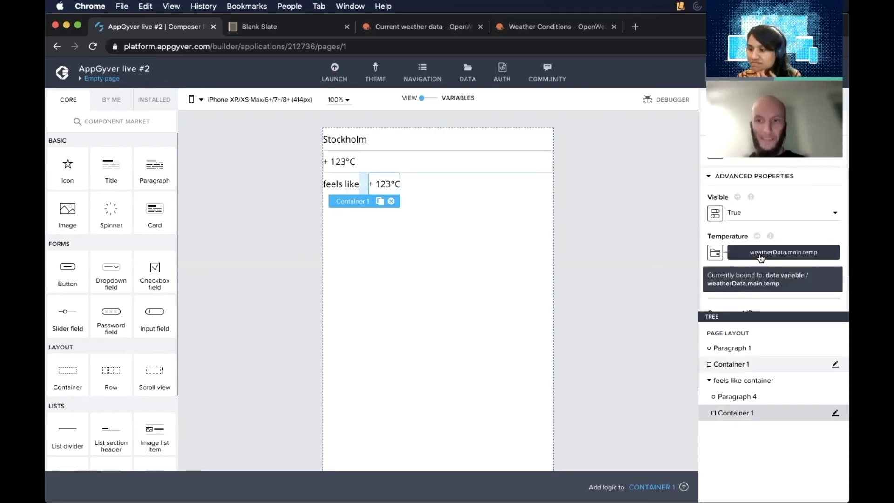
pyautogui.click(760, 253)
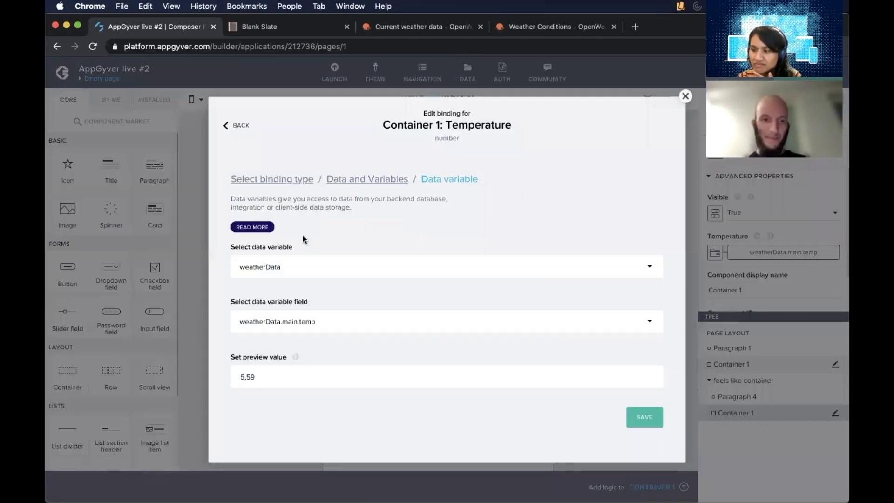
pyautogui.click(286, 326)
pyautogui.scroll(-5, 325, 365)
pyautogui.scroll(-2, 326, 365)
pyautogui.click(325, 325)
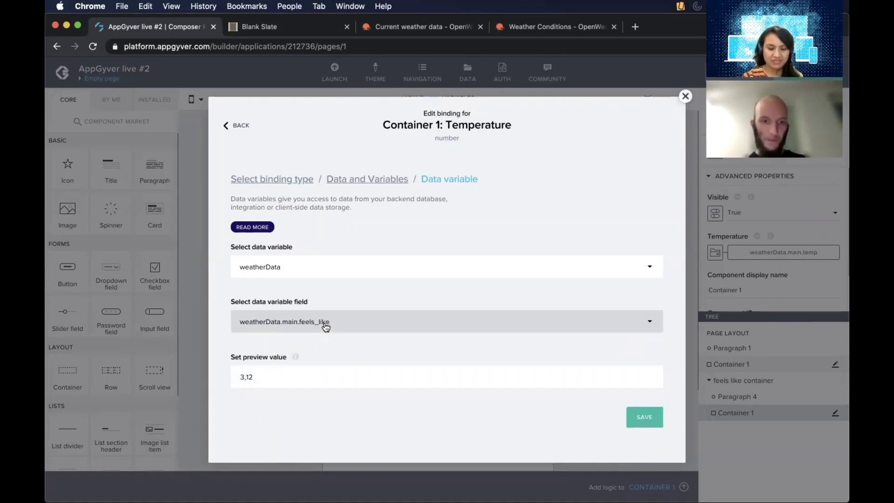
pyautogui.click(646, 425)
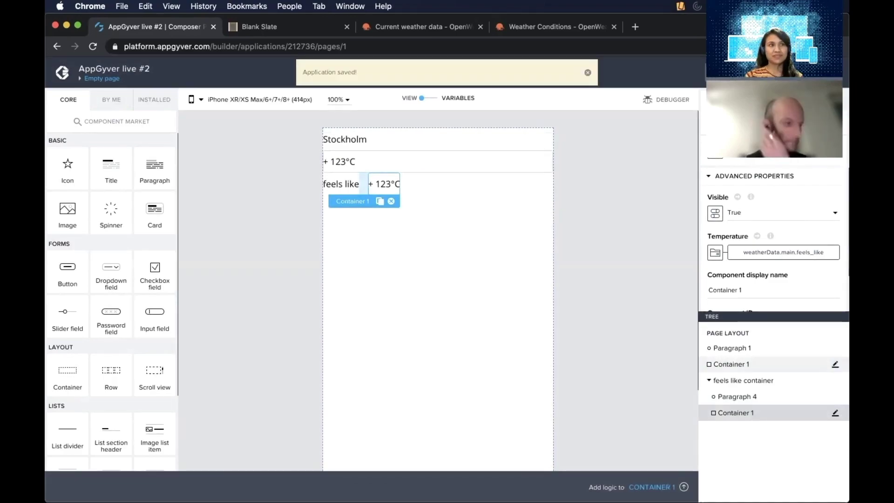
# Check the "feels like" temperature row in the Reflector 3 phone preview, then quit the preview
pyautogui.moveTo(592, 470)
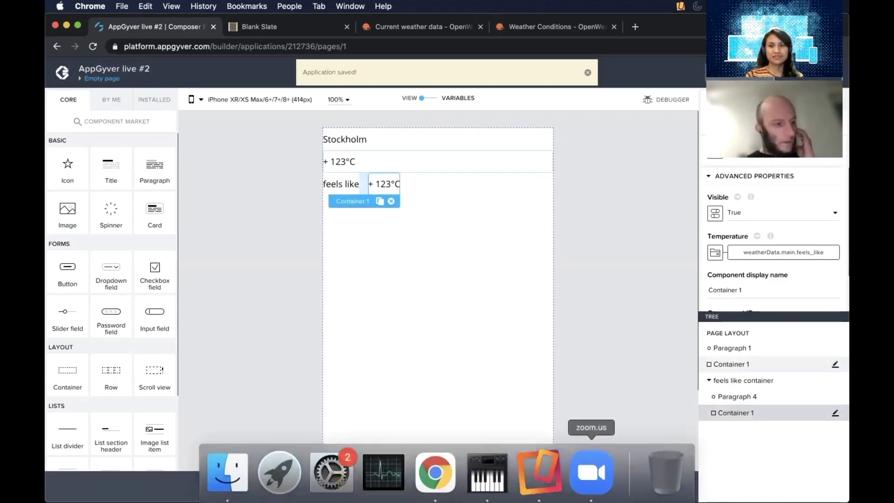
pyautogui.click(539, 472)
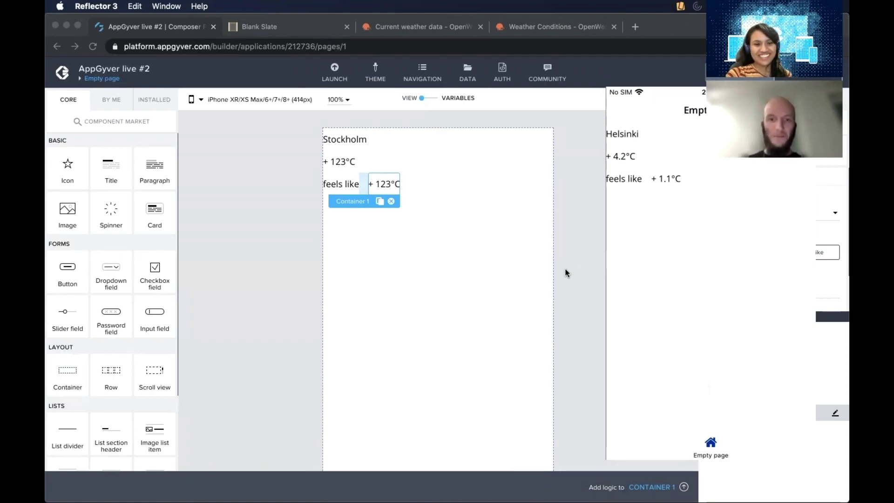
pyautogui.press('super+q')
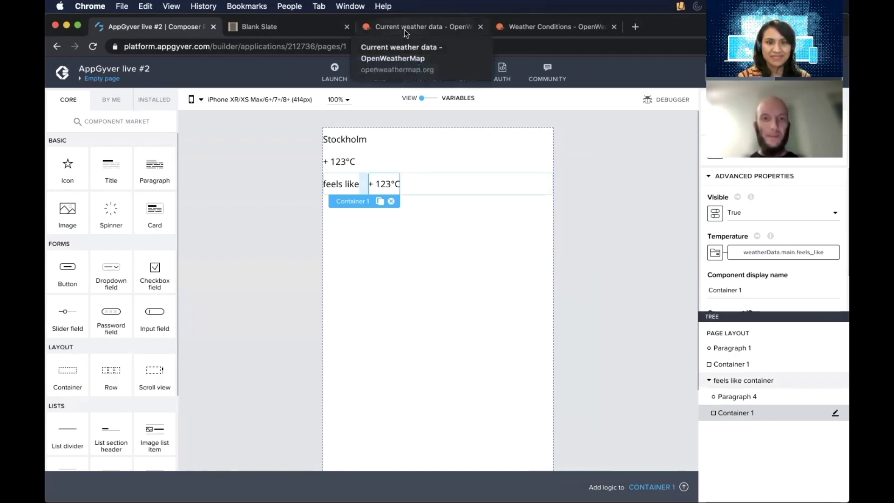
# Examine the Get record response schema of the OpenWeatherMap data resource, including the properties of its weather list
pyautogui.click(468, 75)
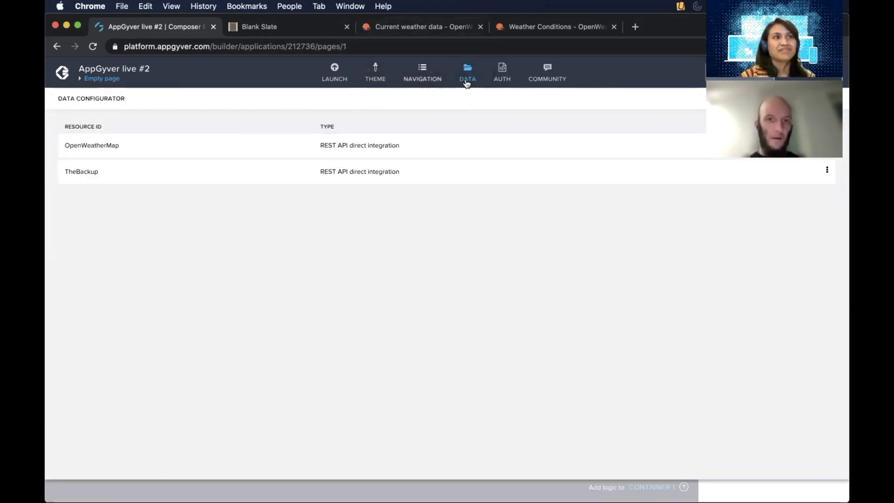
pyautogui.click(467, 81)
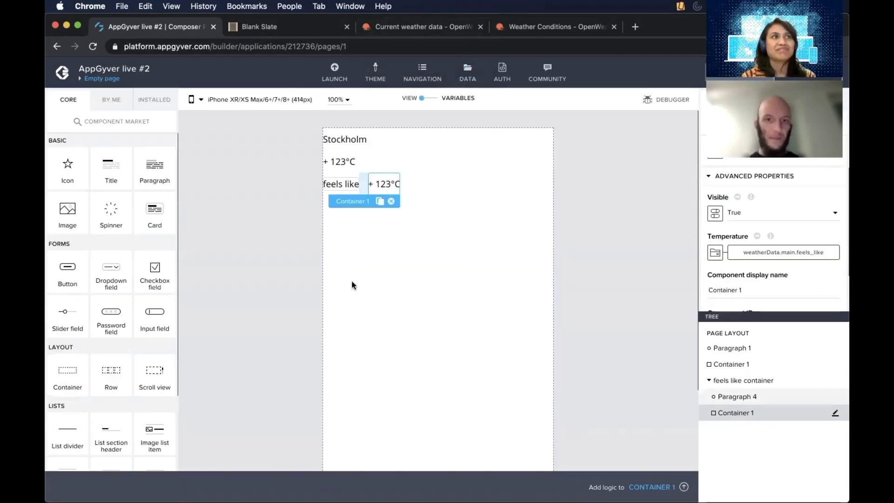
pyautogui.click(467, 75)
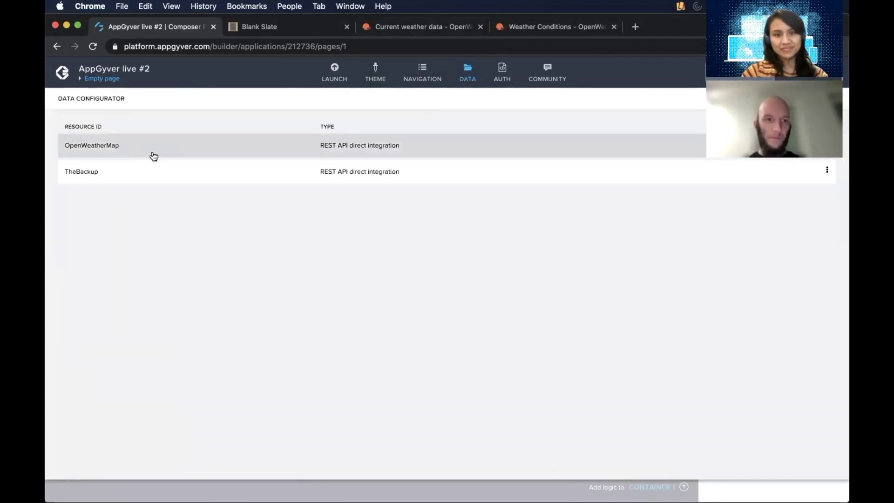
pyautogui.click(152, 148)
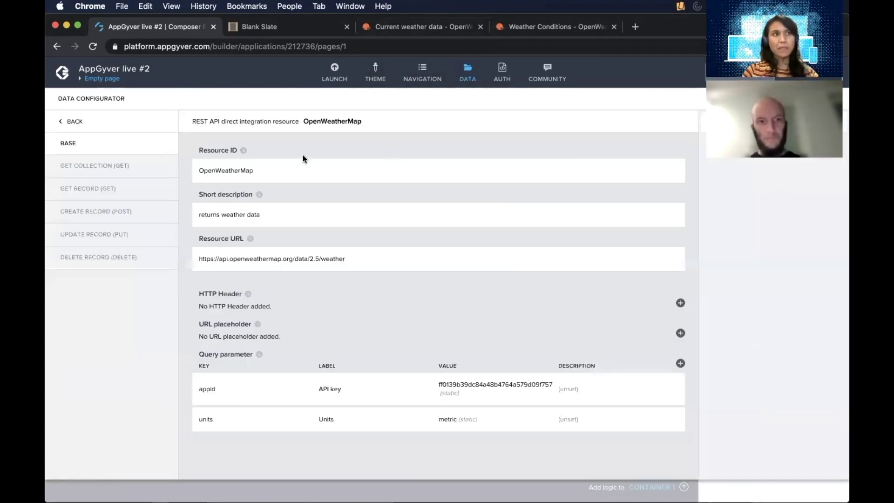
pyautogui.click(96, 189)
pyautogui.click(365, 147)
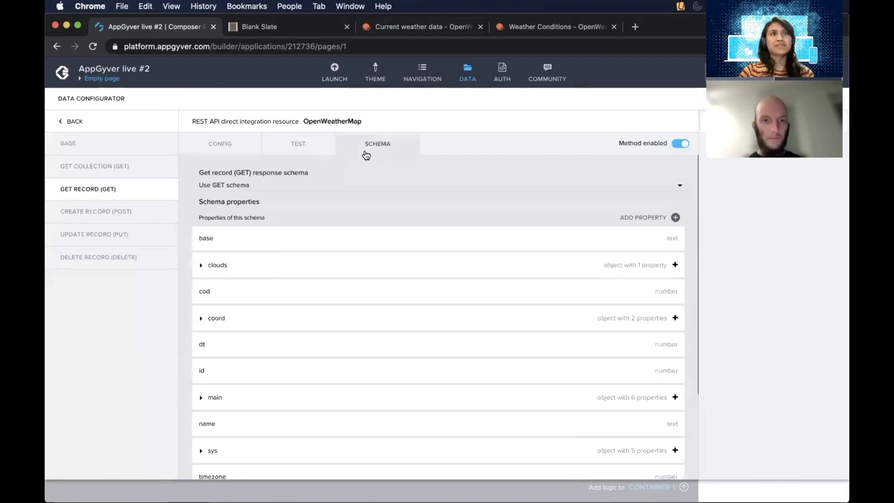
pyautogui.scroll(-4, 363, 197)
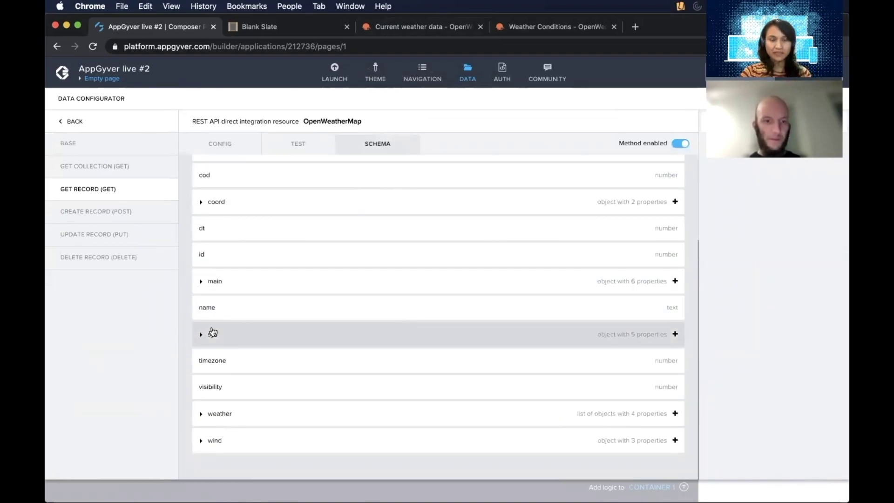
pyautogui.click(201, 422)
pyautogui.scroll(-4, 237, 387)
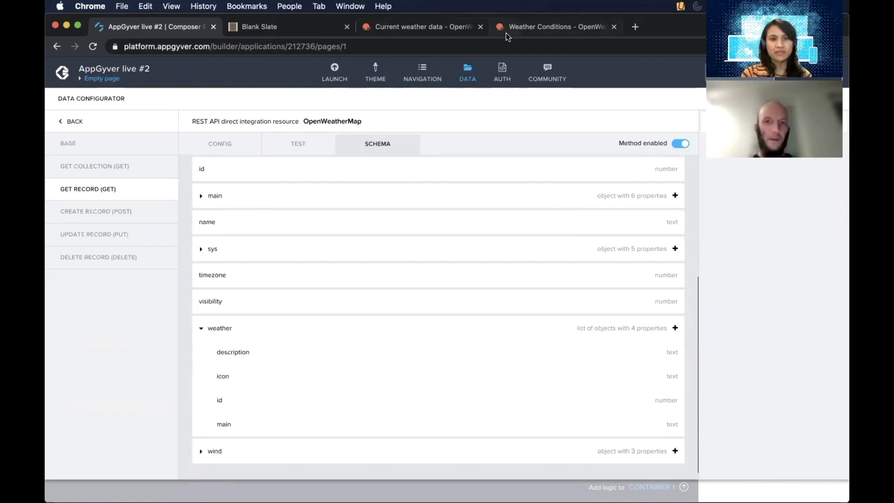
# Read how the icon URL is built and review the icon list on OpenWeather's Weather Conditions page
pyautogui.click(533, 29)
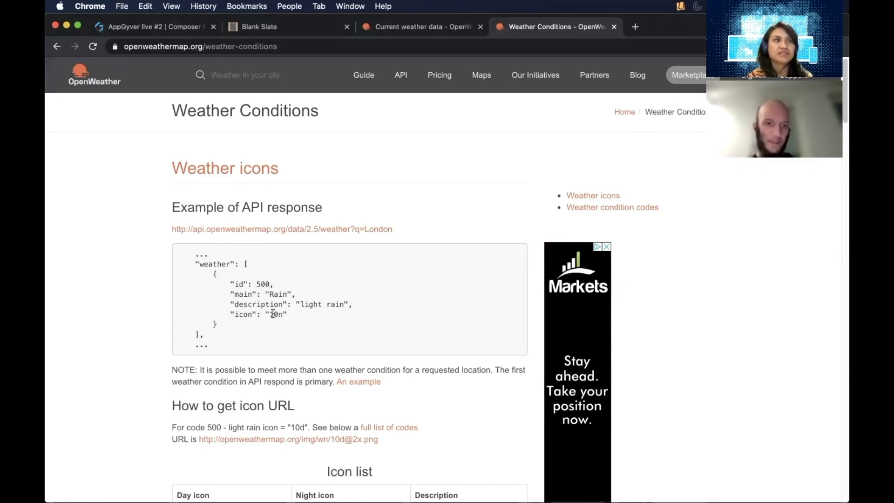
pyautogui.scroll(-3, 278, 315)
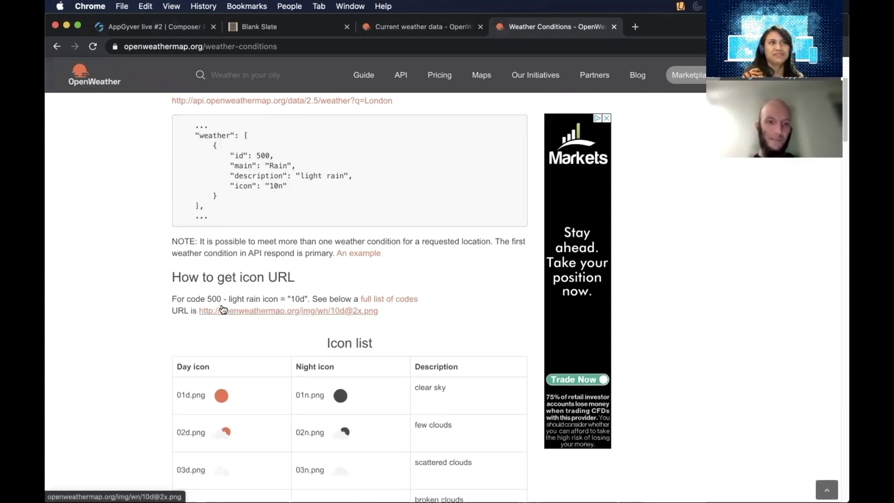
pyautogui.scroll(-1, 223, 309)
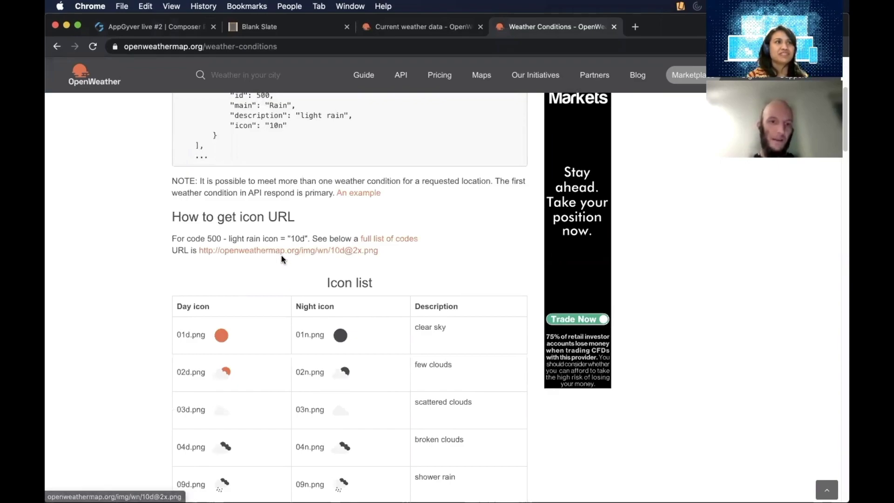
pyautogui.click(355, 253)
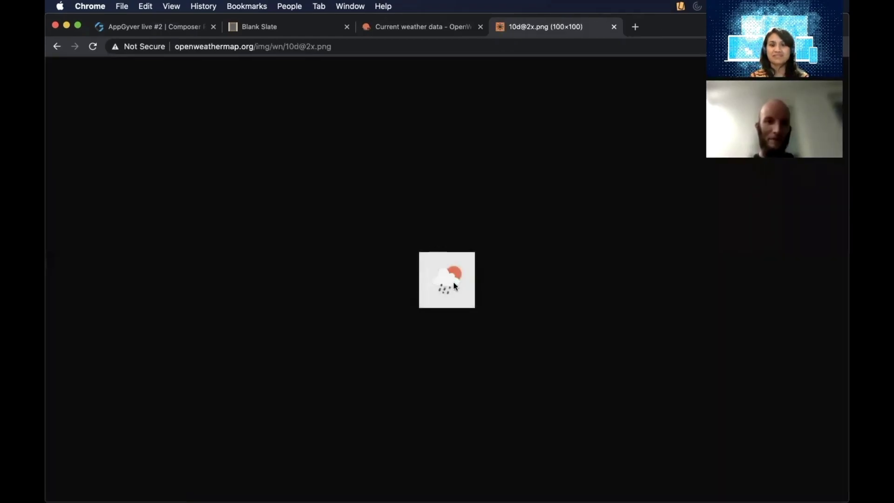
pyautogui.doubleClick(325, 47)
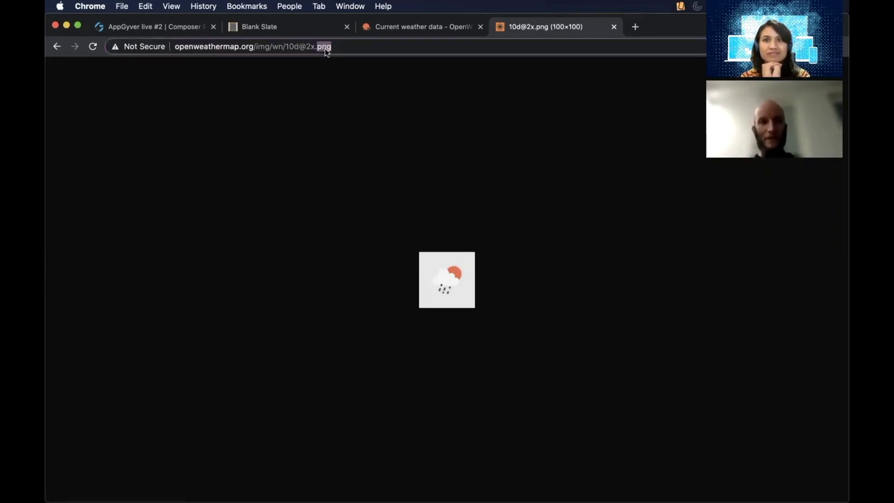
pyautogui.tripleClick(325, 47)
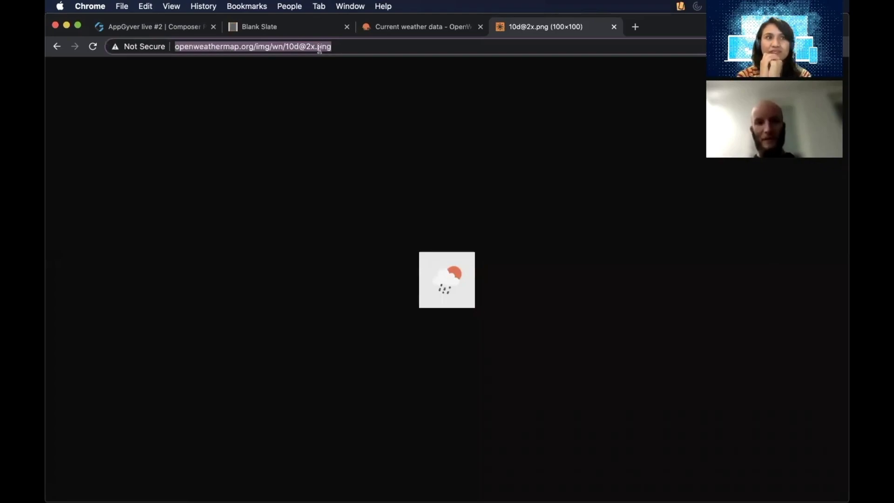
# Return to AppGyver Composer, leave the data configurator and add an image component below the "feels like" row
pyautogui.click(175, 27)
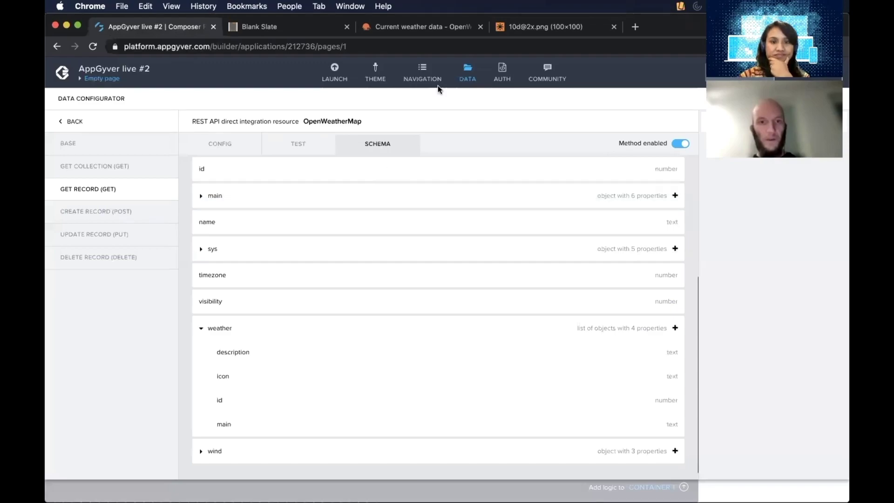
pyautogui.click(468, 69)
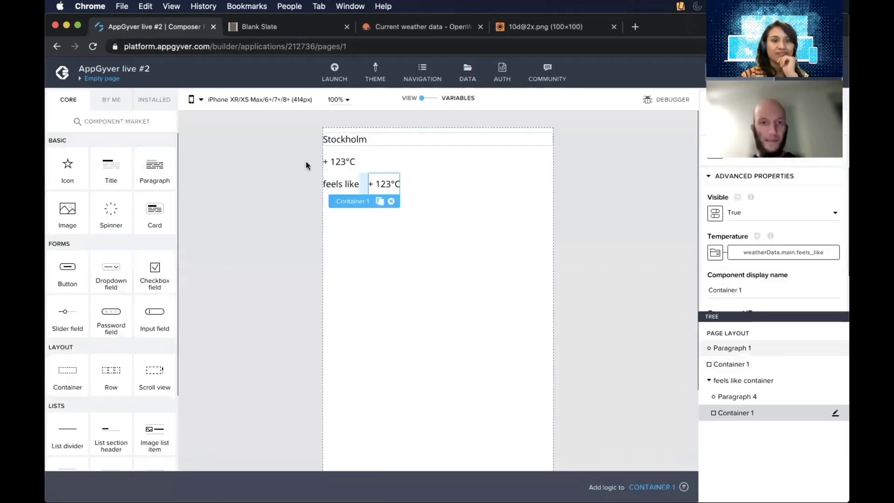
pyautogui.moveTo(67, 214); pyautogui.dragTo(399, 280)
pyautogui.moveTo(740, 171)
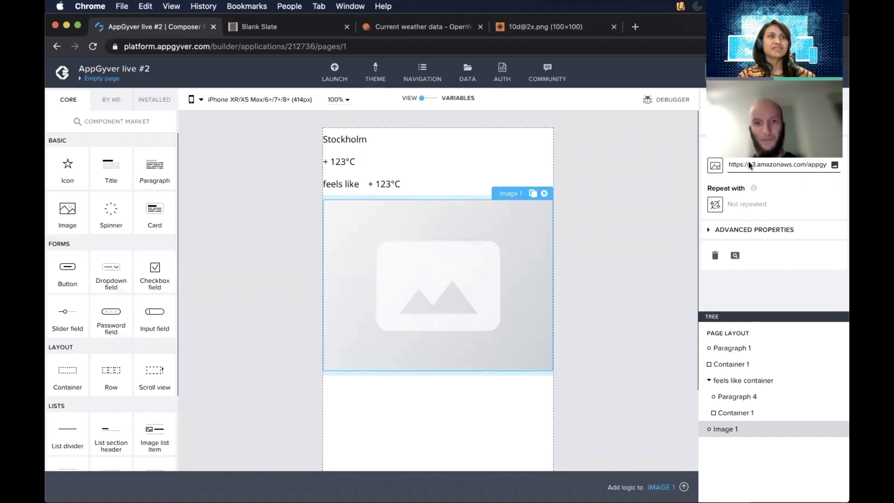
pyautogui.click(712, 167)
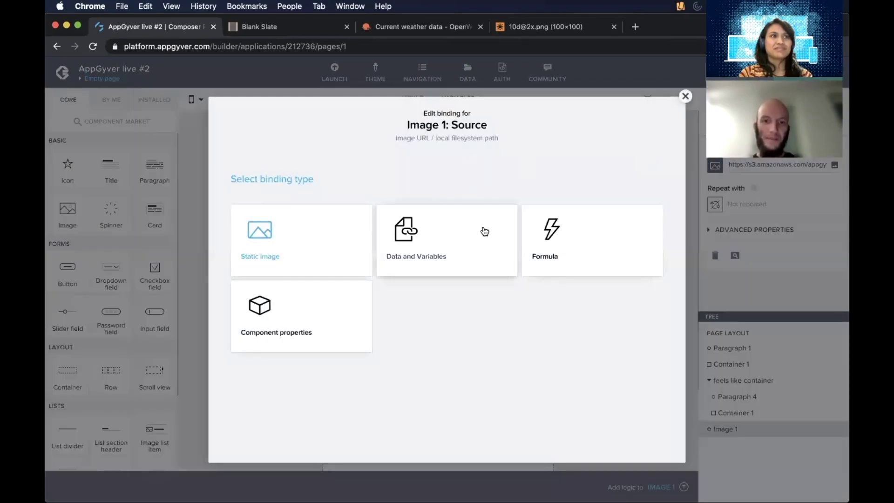
pyautogui.click(568, 242)
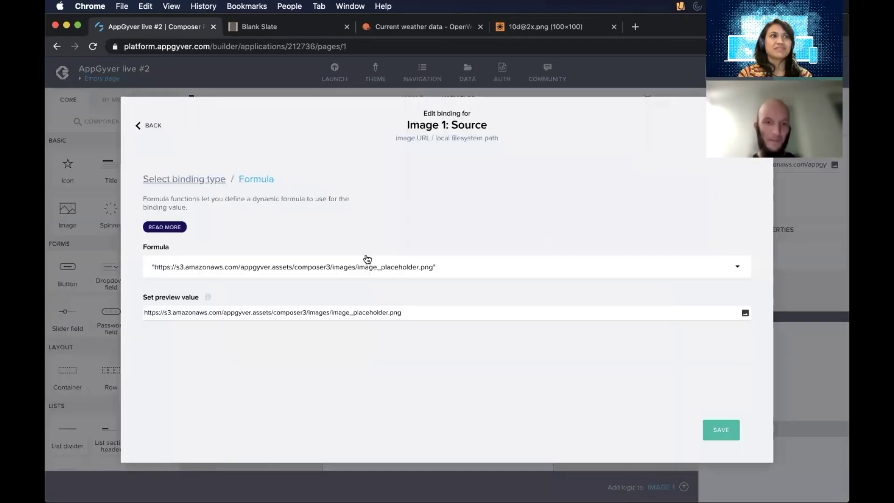
pyautogui.click(367, 259)
pyautogui.tripleClick(334, 215)
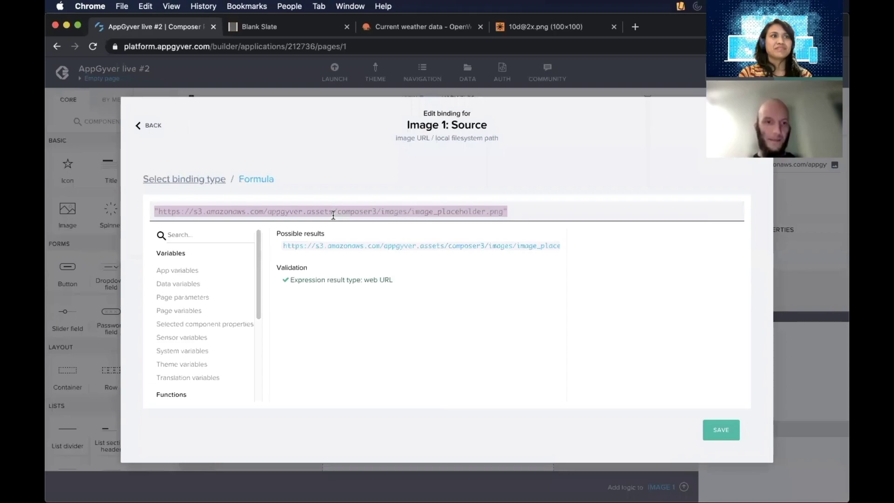
pyautogui.press('super+v')
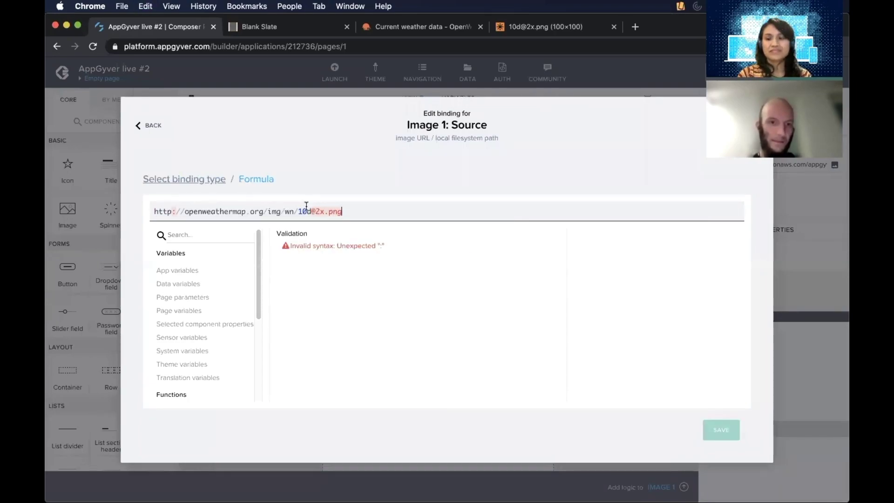
pyautogui.click(154, 211)
pyautogui.write('"')
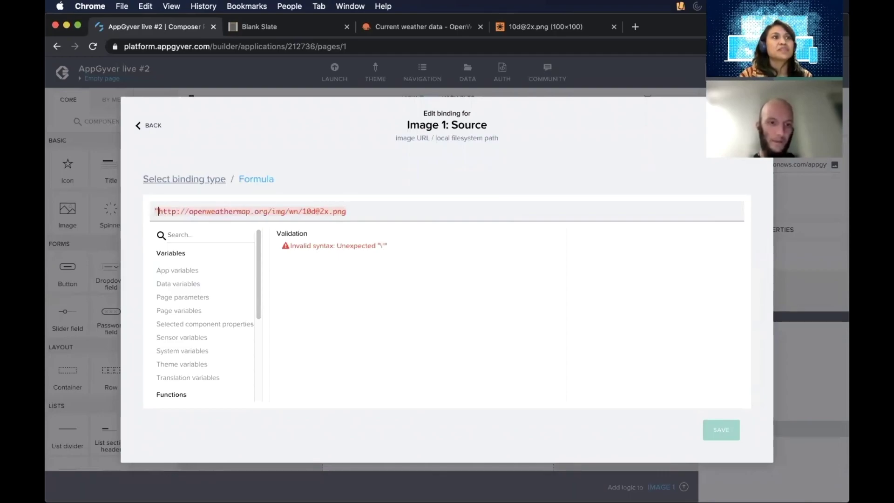
pyautogui.click(371, 211)
pyautogui.write('"')
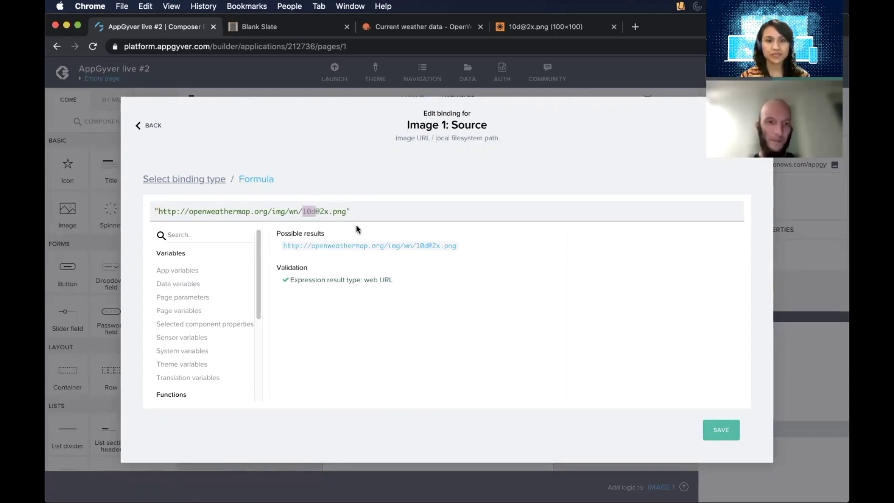
# Replace the 10d code in the URL formula with the concatenated variable data.weatherData.weather[0].icon, then save the binding and the application
pyautogui.write('""')
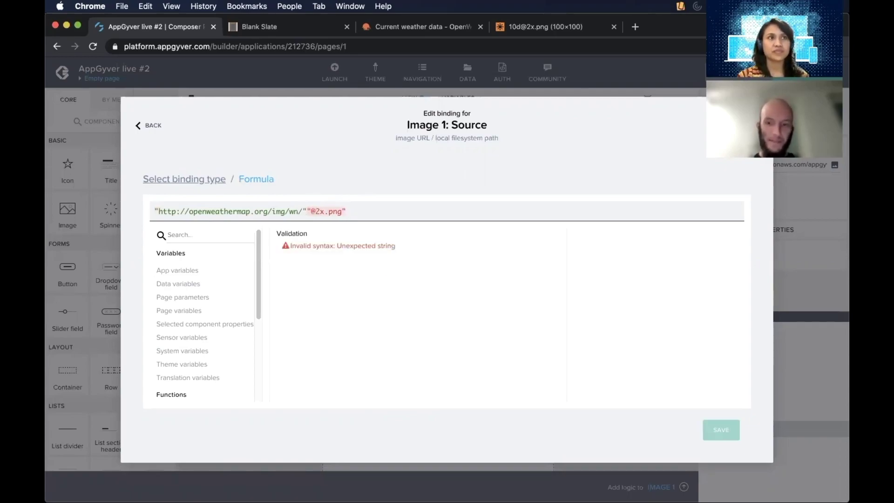
pyautogui.write('++')
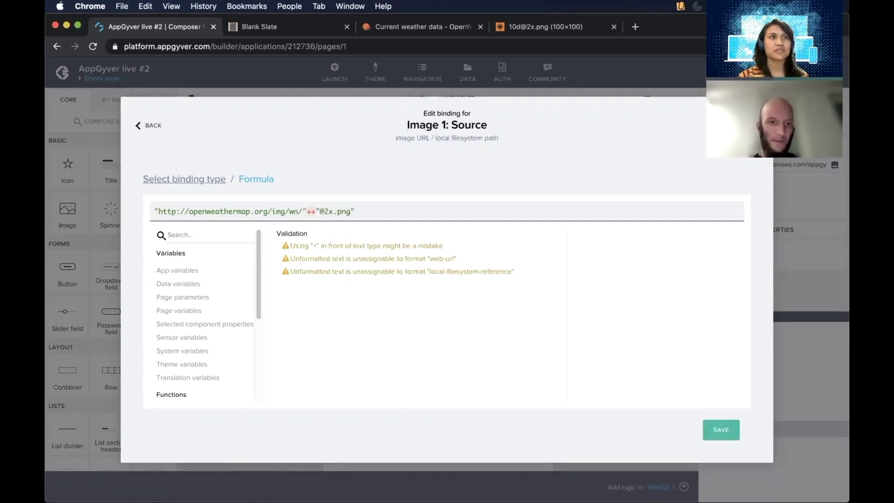
pyautogui.click(176, 284)
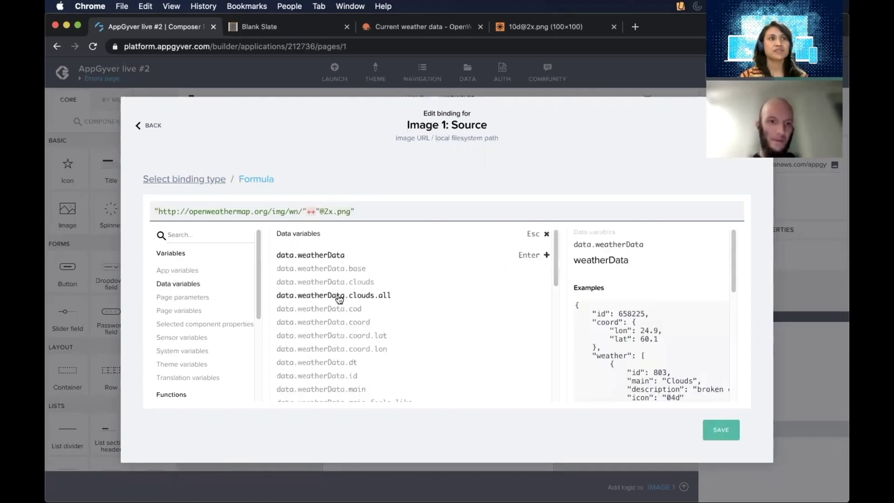
pyautogui.scroll(-10, 339, 299)
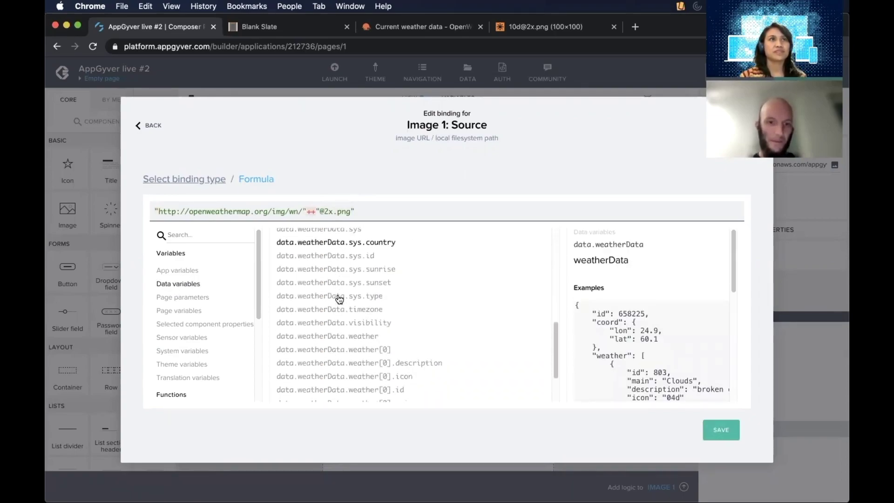
pyautogui.scroll(-2, 339, 299)
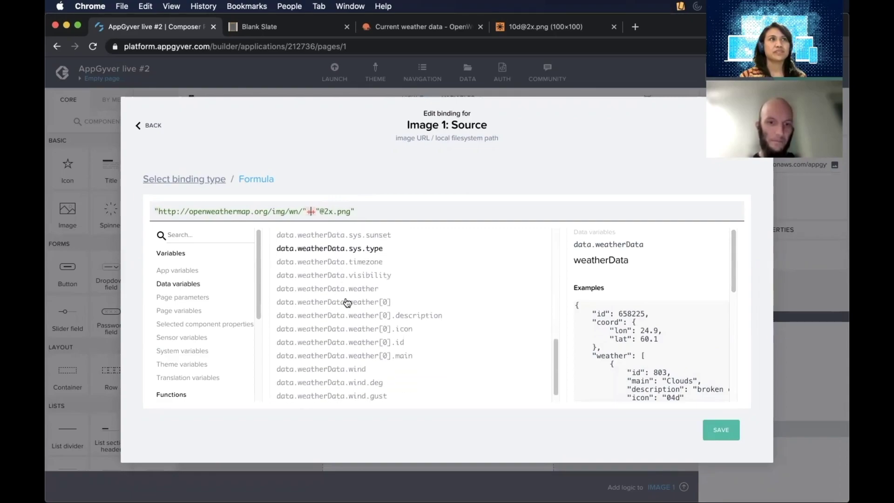
pyautogui.click(395, 330)
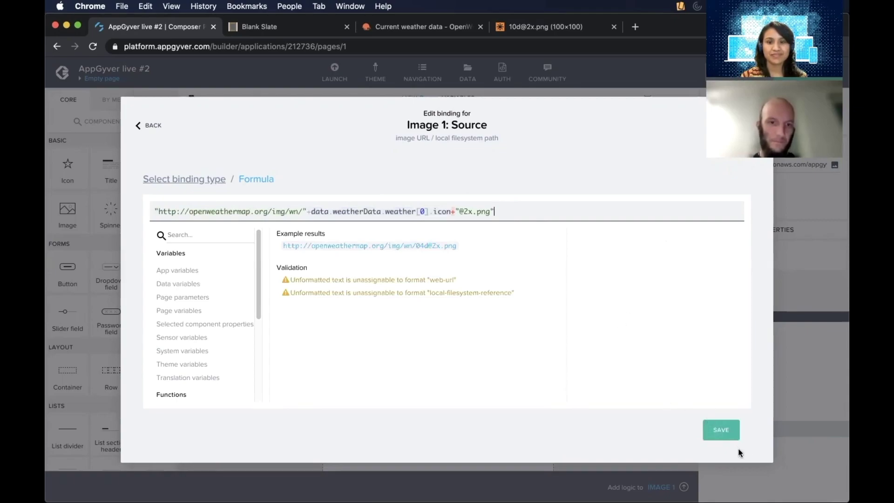
pyautogui.click(730, 435)
pyautogui.click(730, 434)
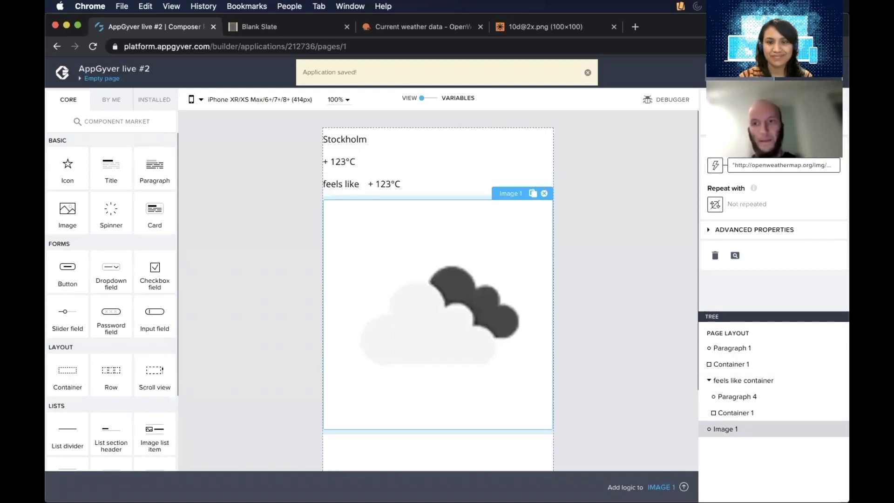
# Set the weather image's width to 50% and its height to 100 px in its style properties
pyautogui.click(808, 99)
pyautogui.click(723, 197)
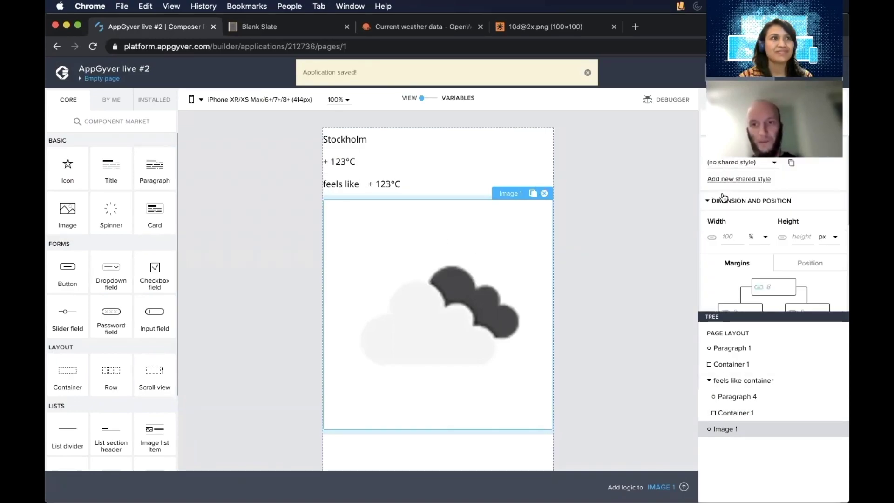
pyautogui.scroll(-3, 723, 197)
pyautogui.scroll(3, 723, 197)
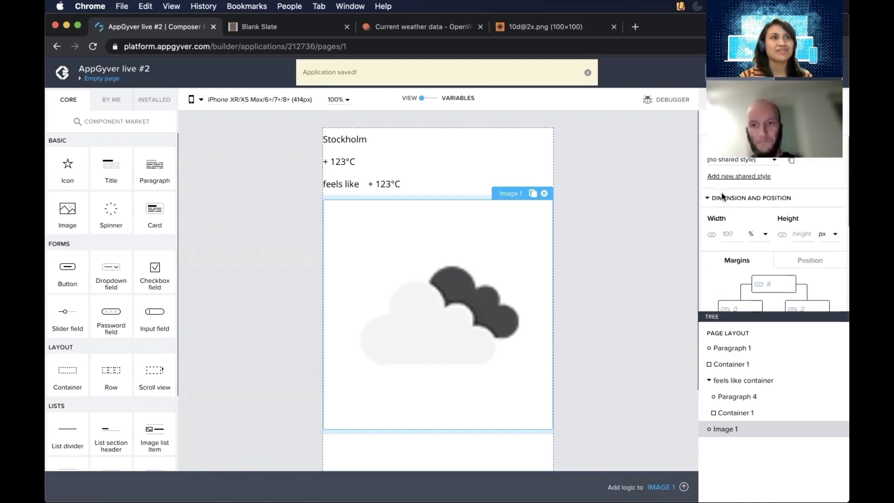
pyautogui.click(738, 234)
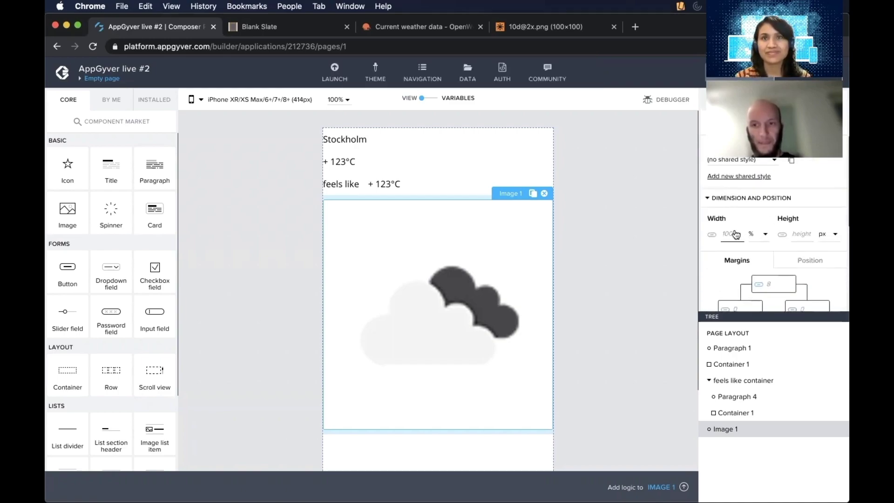
pyautogui.write('50')
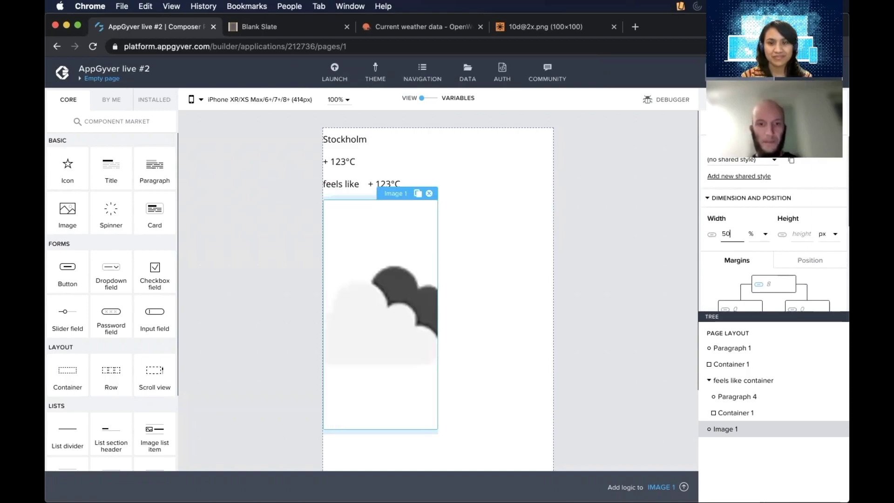
pyautogui.click(805, 238)
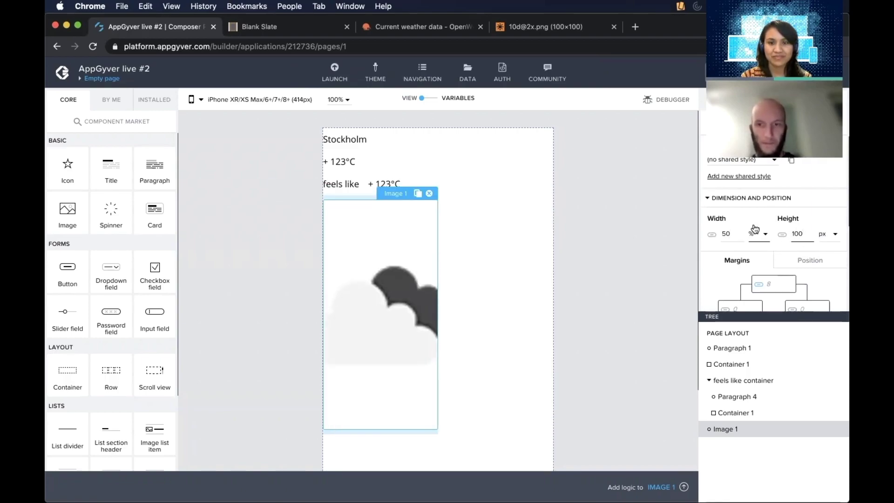
pyautogui.doubleClick(730, 234)
pyautogui.write('25')
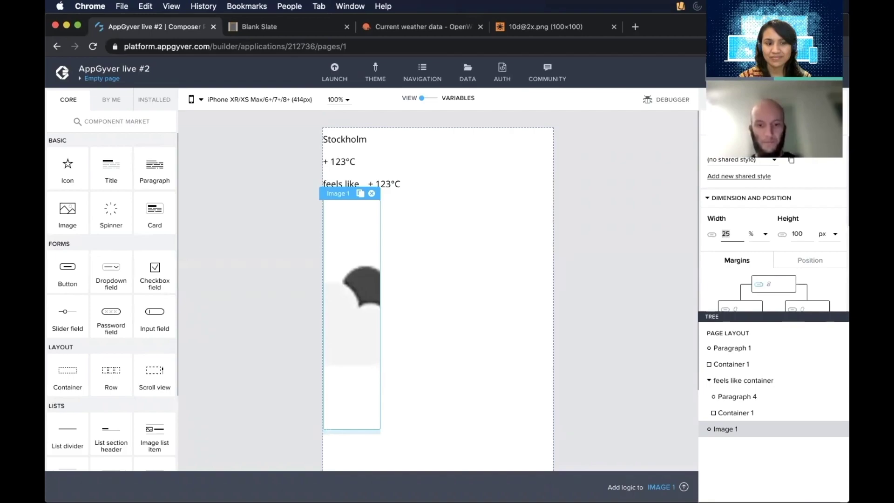
pyautogui.write('50')
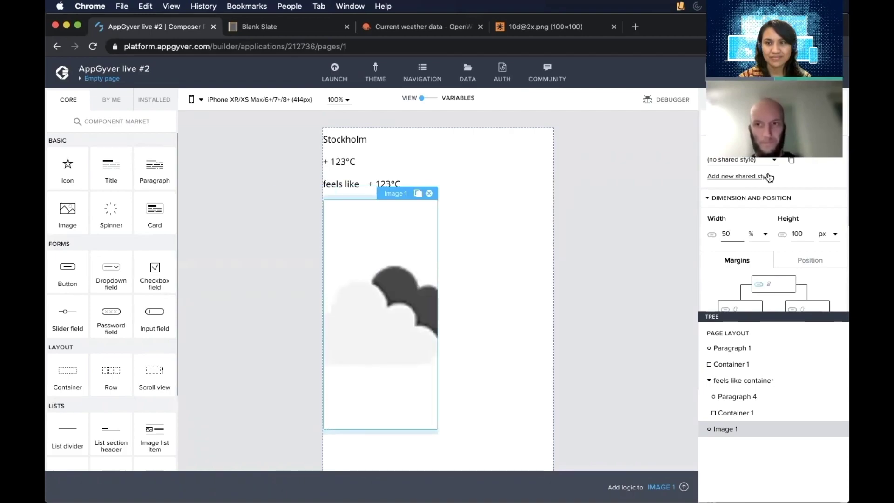
# Save the application and check the weather icon in the Reflector 3 phone preview
pyautogui.click(810, 70)
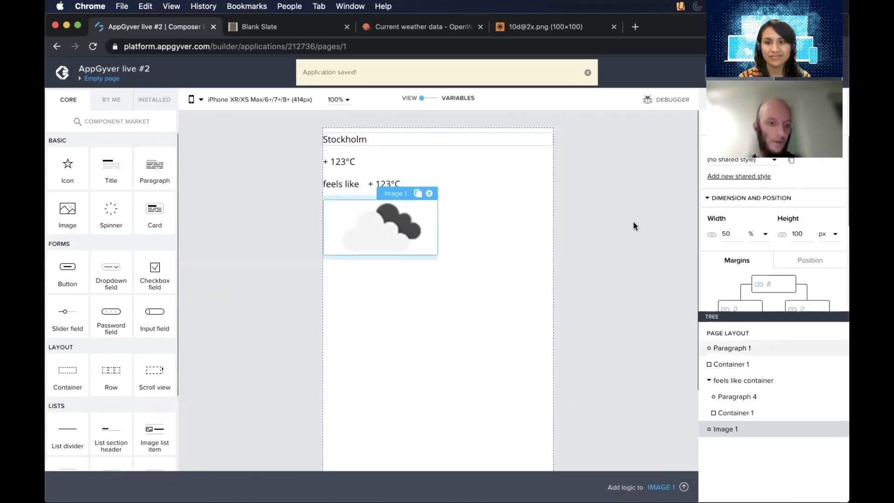
pyautogui.click(535, 474)
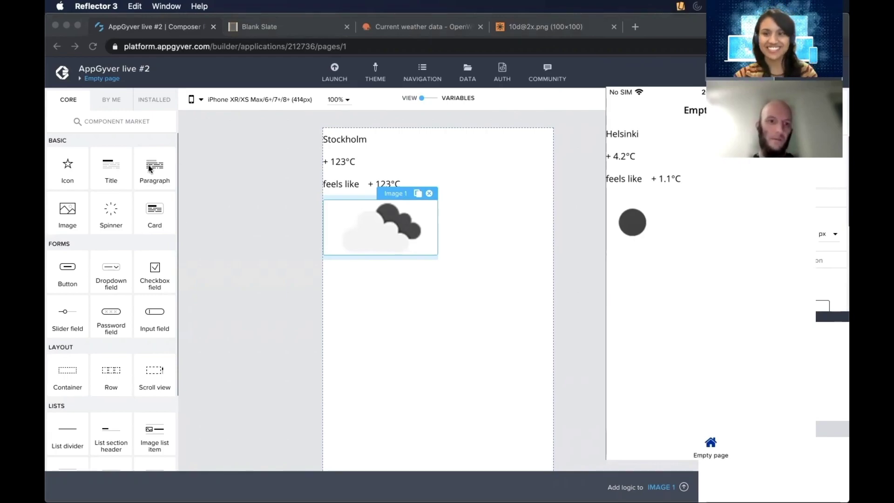
# Add a paragraph below the weather image and group the image and paragraph inside a new container
pyautogui.moveTo(150, 173); pyautogui.dragTo(484, 230)
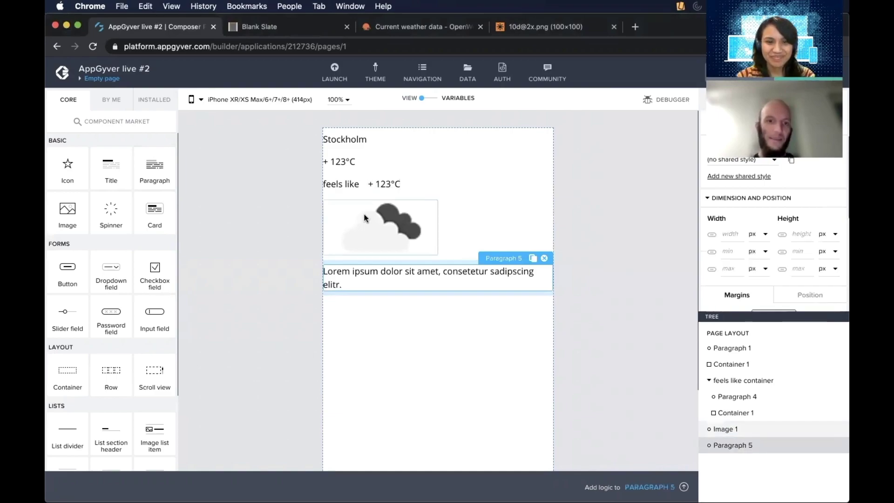
pyautogui.moveTo(68, 372); pyautogui.dragTo(428, 205)
pyautogui.moveTo(371, 235); pyautogui.dragTo(368, 199)
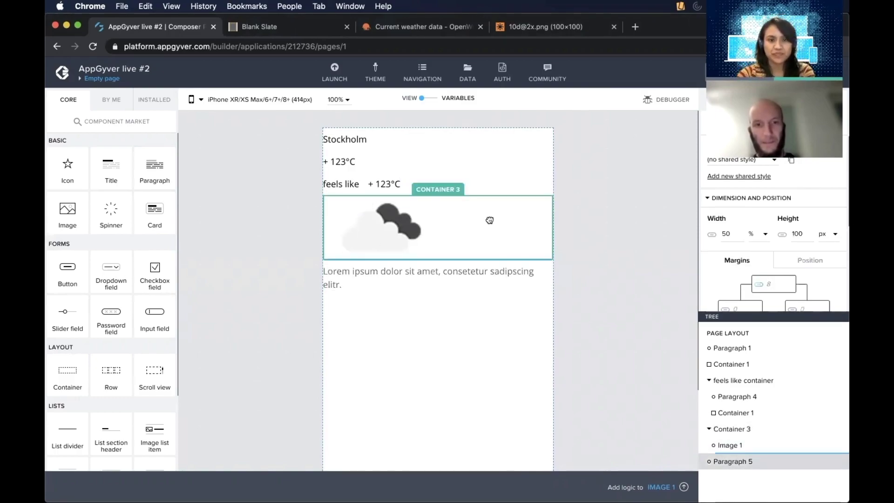
pyautogui.moveTo(489, 220); pyautogui.dragTo(488, 219)
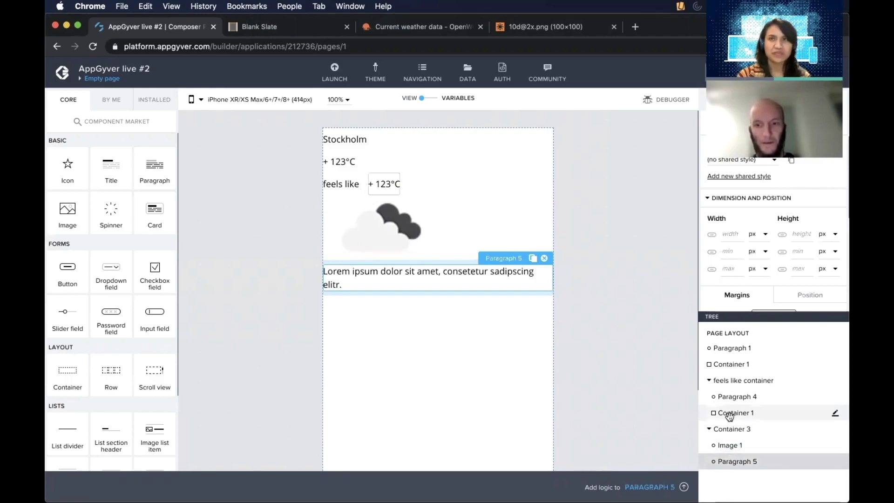
# Change the display name of the container holding the image and paragraph to "weather container"
pyautogui.click(733, 429)
pyautogui.scroll(-3, 743, 277)
pyautogui.scroll(-5, 743, 278)
pyautogui.click(747, 302)
pyautogui.scroll(5, 753, 268)
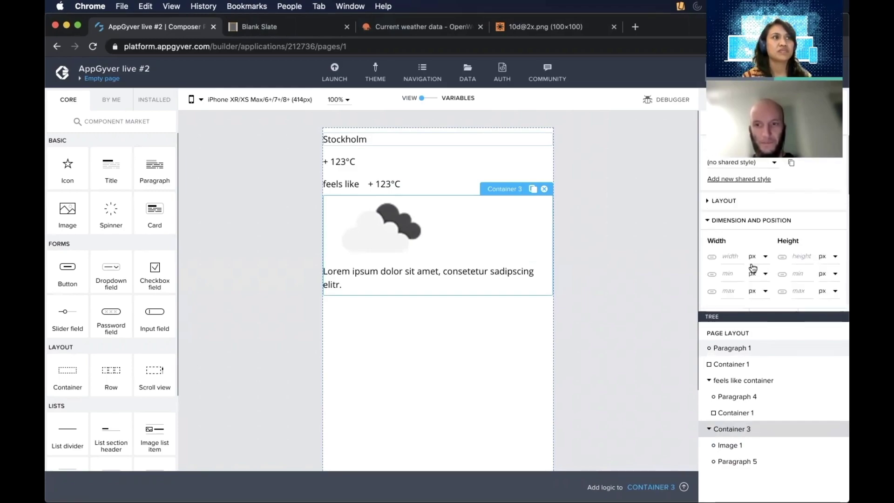
pyautogui.scroll(-3, 745, 233)
pyautogui.click(723, 233)
pyautogui.click(723, 230)
pyautogui.press('super+a')
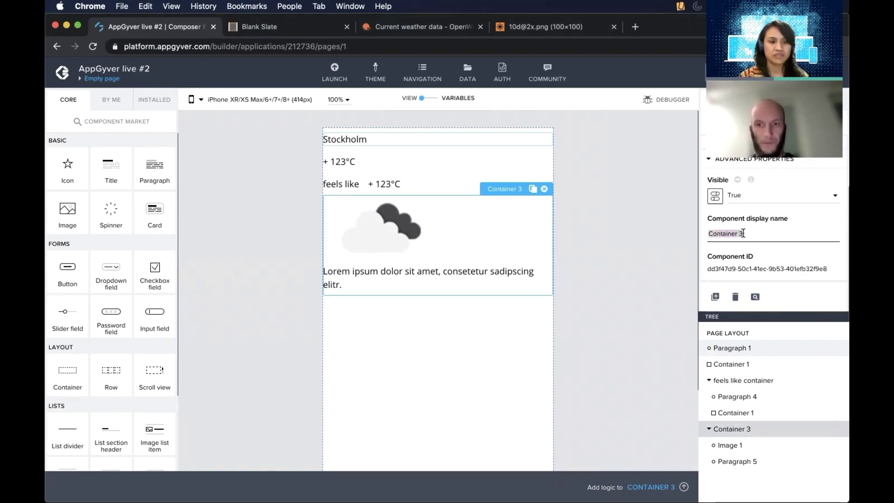
pyautogui.write('weather container')
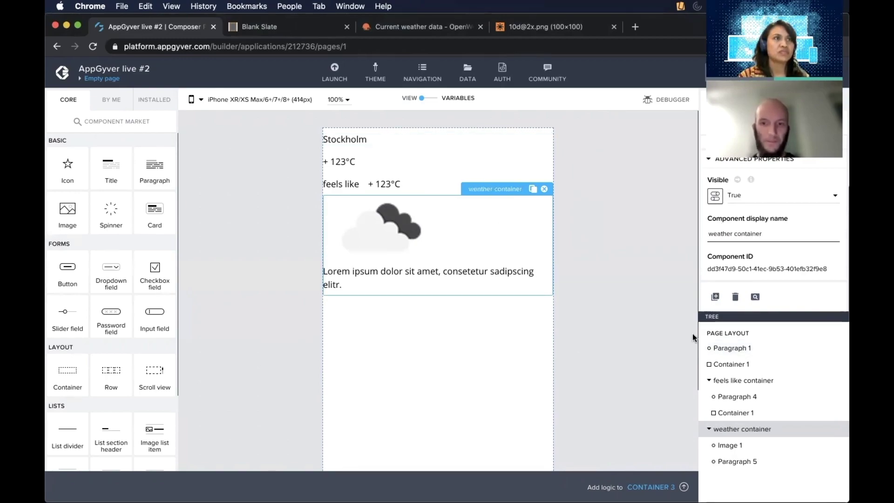
# Open the content binding of the paragraph in the weather container and look through the weatherData data variable's fields for a weather description
pyautogui.click(737, 461)
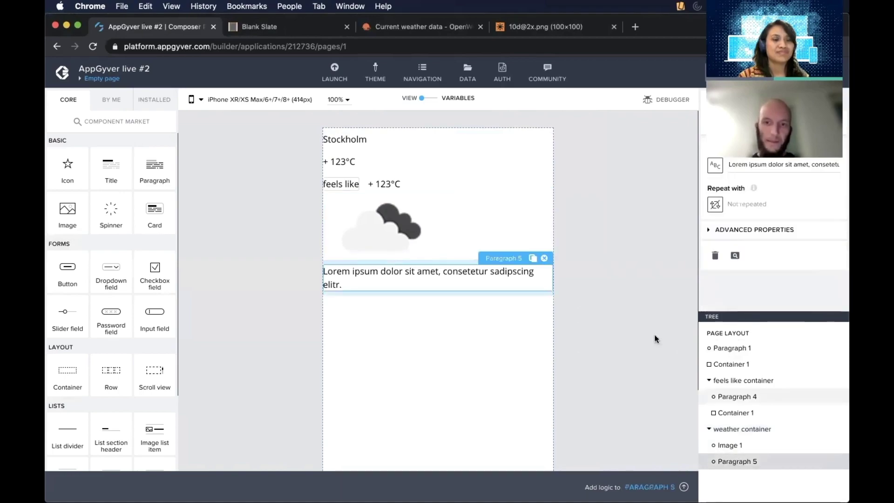
pyautogui.click(715, 165)
pyautogui.click(405, 247)
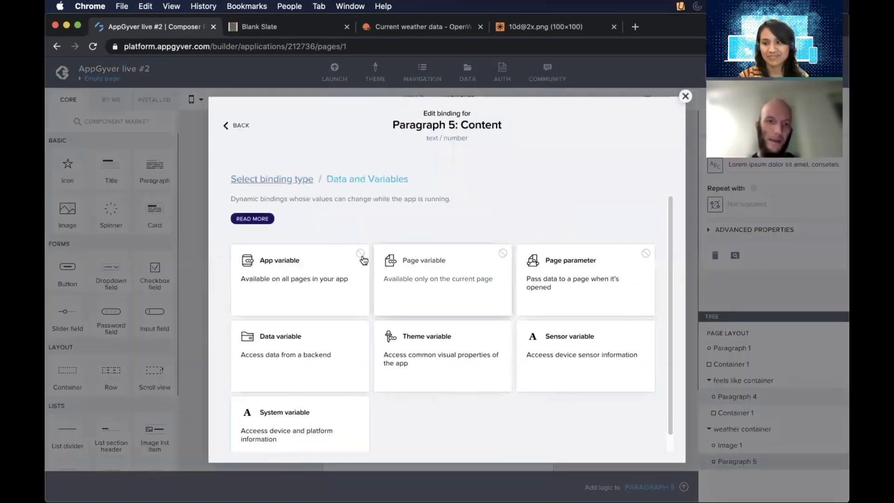
pyautogui.click(301, 342)
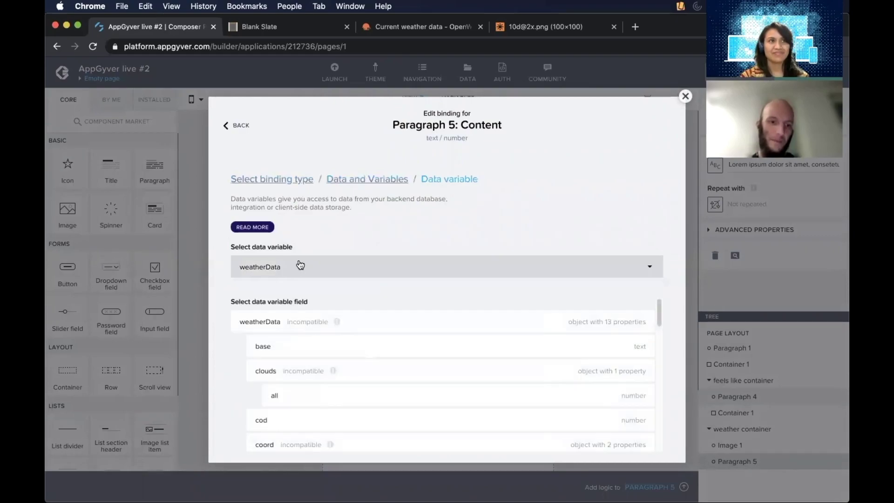
pyautogui.scroll(-3, 290, 326)
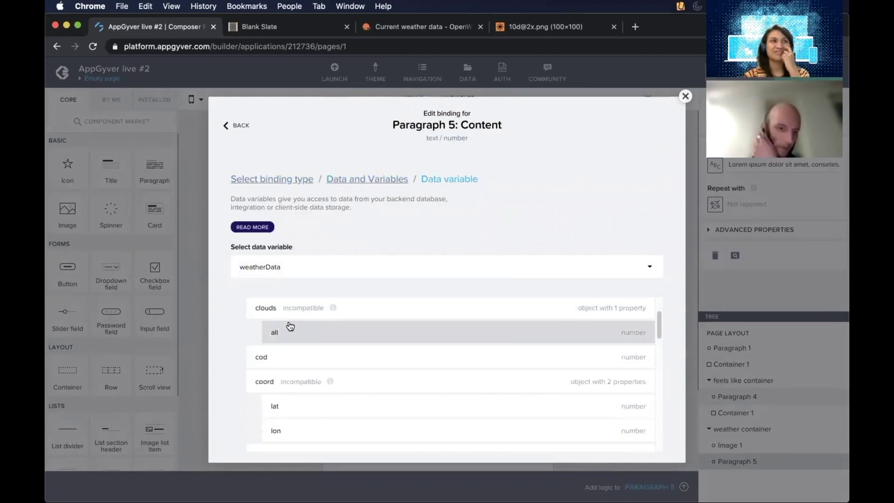
pyautogui.scroll(-3, 290, 325)
pyautogui.scroll(-2, 291, 326)
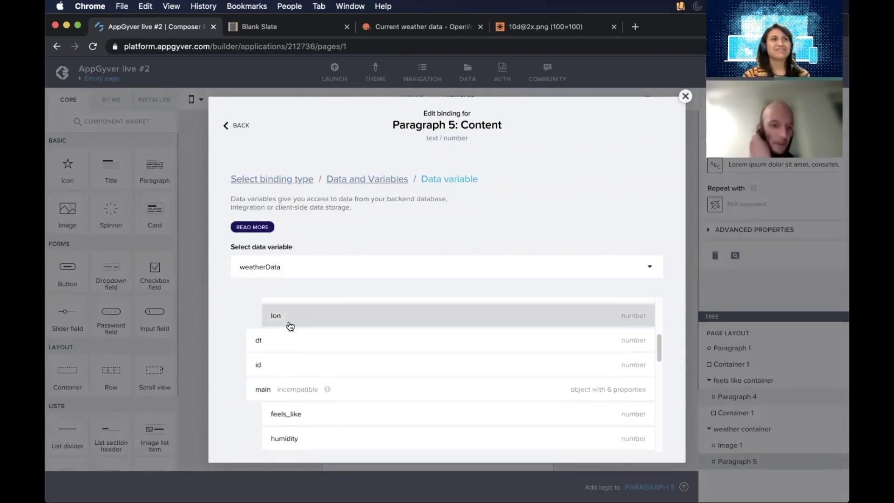
pyautogui.scroll(-10, 290, 326)
pyautogui.scroll(-5, 290, 326)
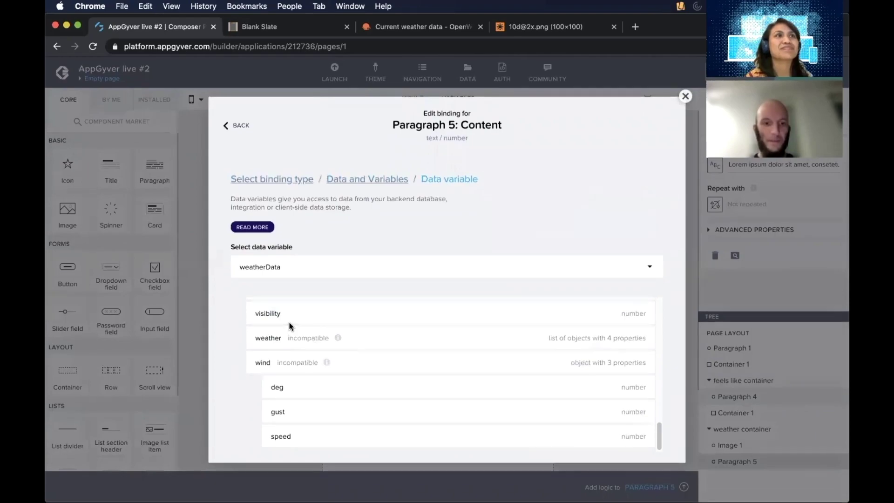
pyautogui.scroll(5, 289, 323)
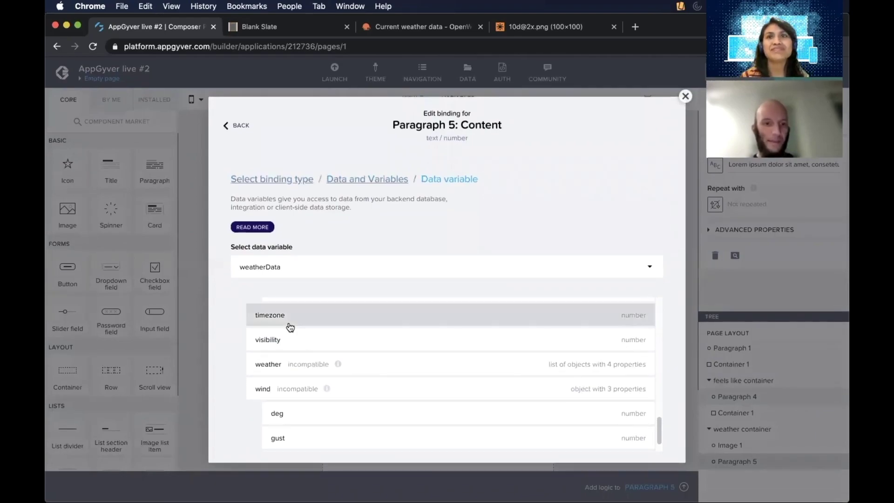
pyautogui.scroll(8, 290, 326)
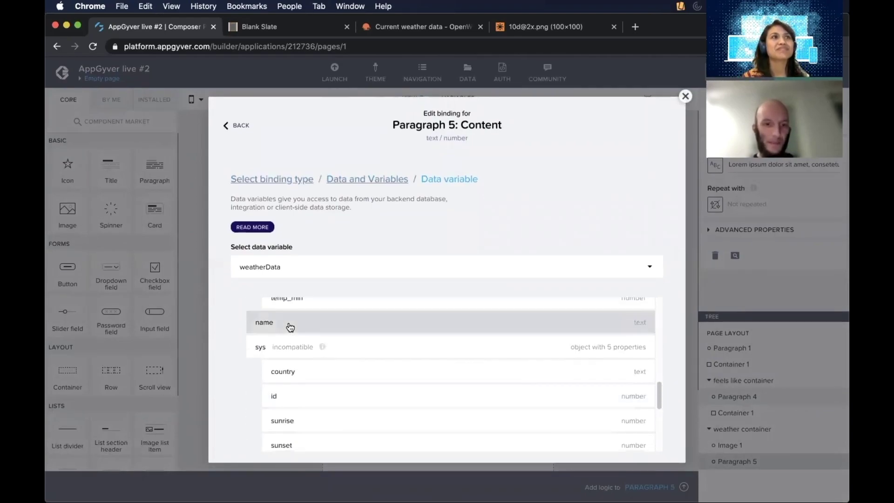
pyautogui.scroll(10, 290, 326)
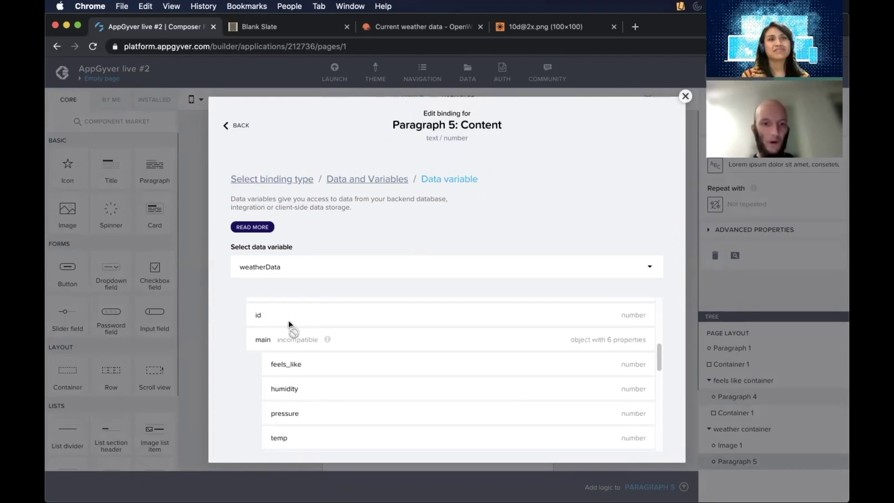
pyautogui.scroll(2, 289, 324)
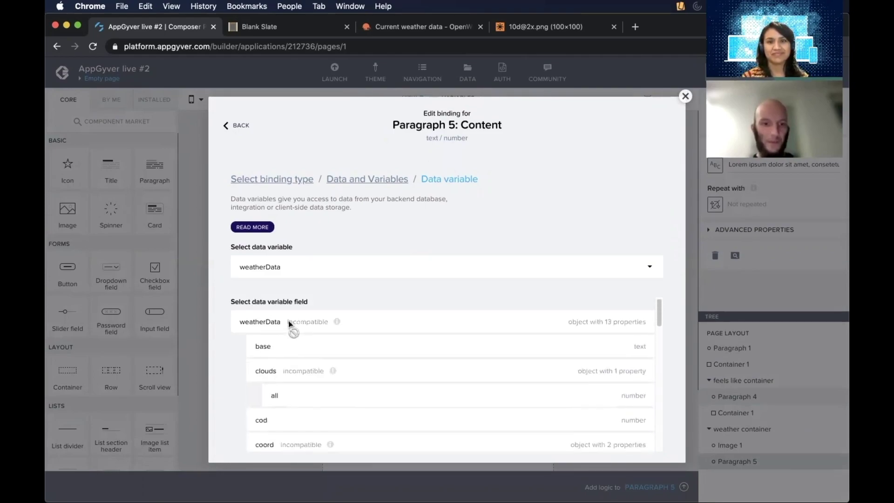
pyautogui.scroll(-10, 289, 325)
pyautogui.scroll(-10, 289, 326)
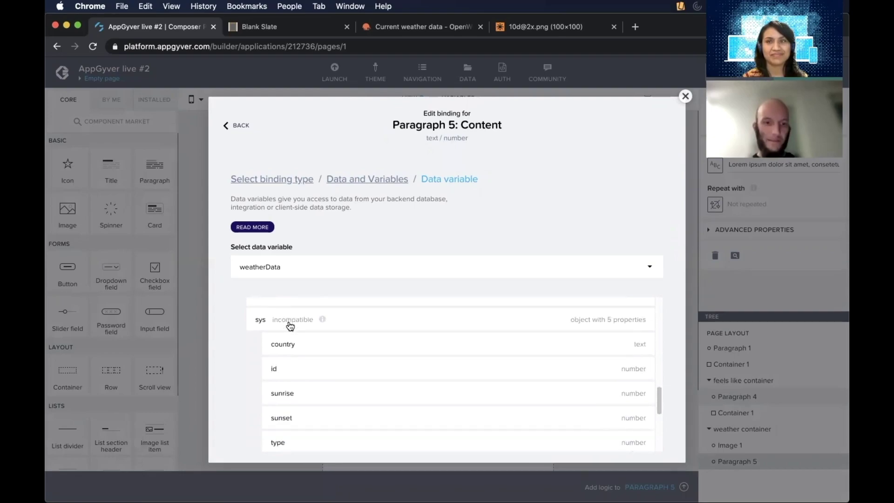
pyautogui.scroll(-3, 290, 326)
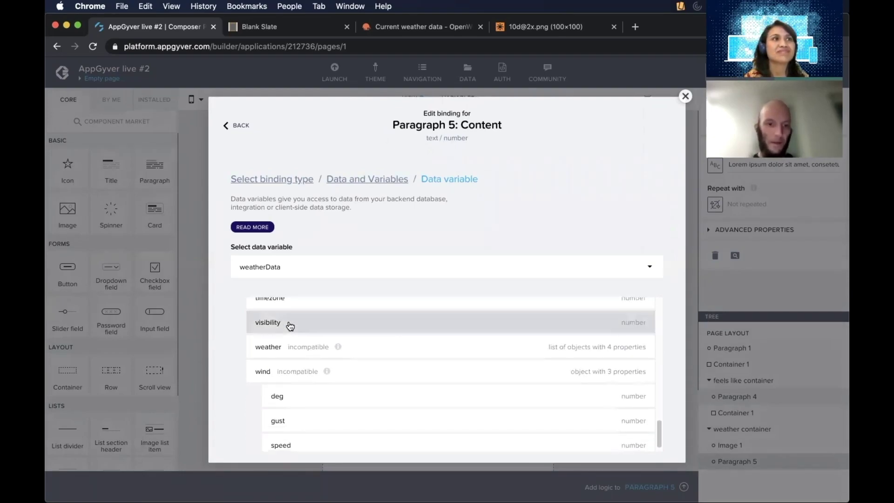
pyautogui.scroll(-1, 277, 326)
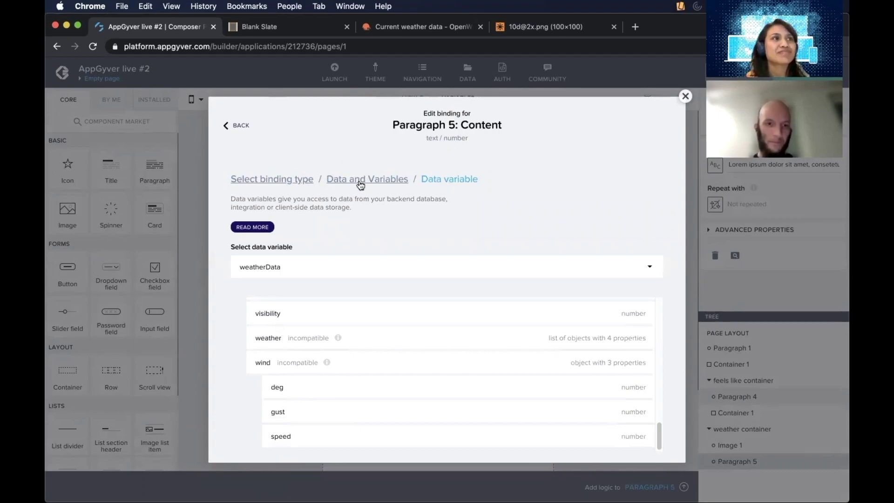
pyautogui.scroll(3, 311, 391)
pyautogui.scroll(2, 311, 391)
pyautogui.scroll(8, 311, 391)
pyautogui.scroll(10, 310, 387)
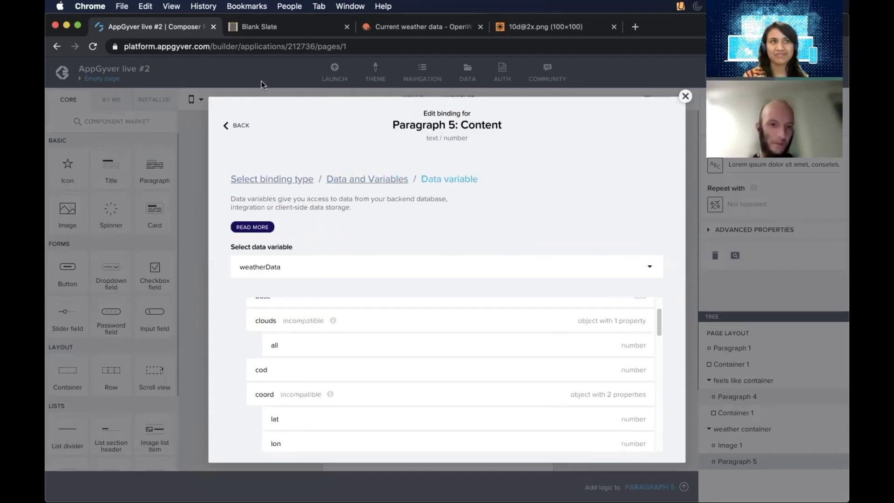
# Switch the paragraph's content binding to a formula and insert data.weatherData.weather[0].description into it
pyautogui.click(270, 180)
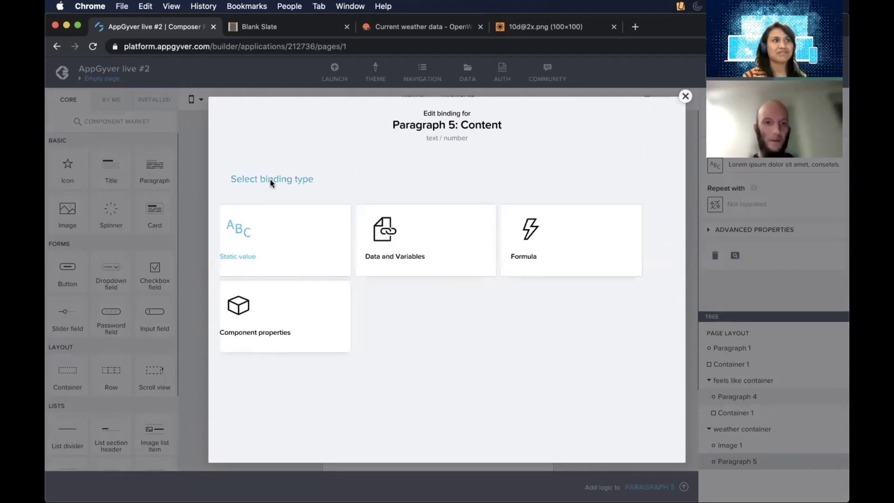
pyautogui.click(571, 252)
pyautogui.click(298, 274)
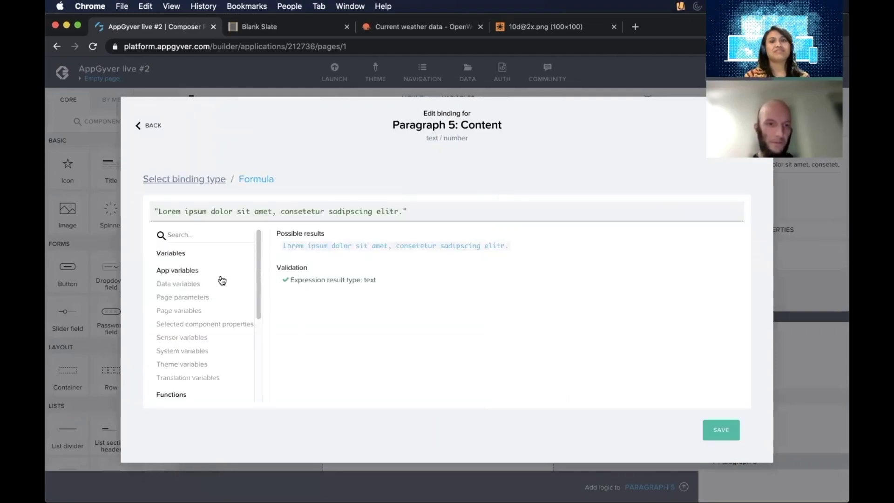
pyautogui.click(182, 286)
pyautogui.scroll(-10, 363, 312)
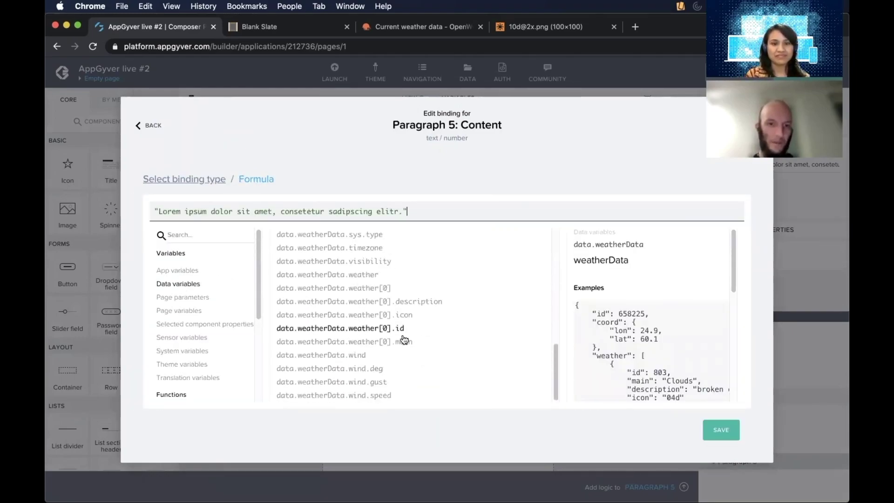
pyautogui.moveTo(423, 302)
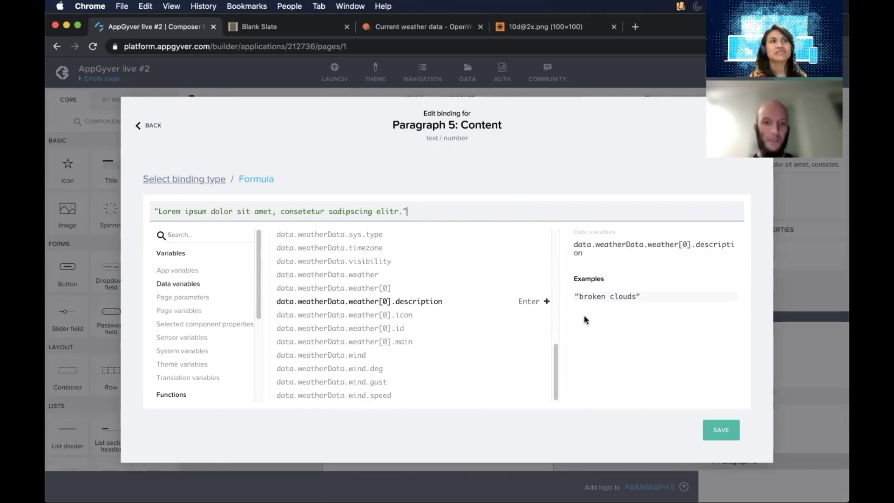
pyautogui.click(400, 305)
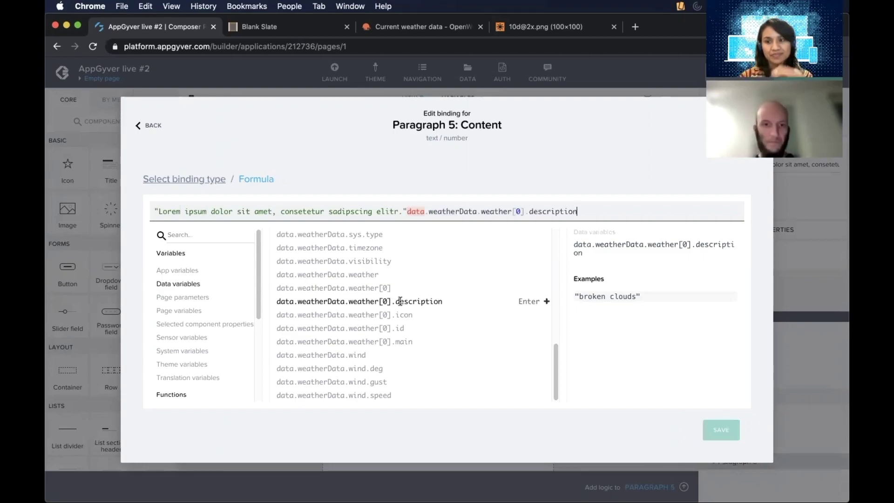
# Remove the "Lorem ipsum" placeholder string from the formula, keeping only data.weatherData.weather[0].description, and save the binding
pyautogui.moveTo(407, 210); pyautogui.dragTo(155, 198)
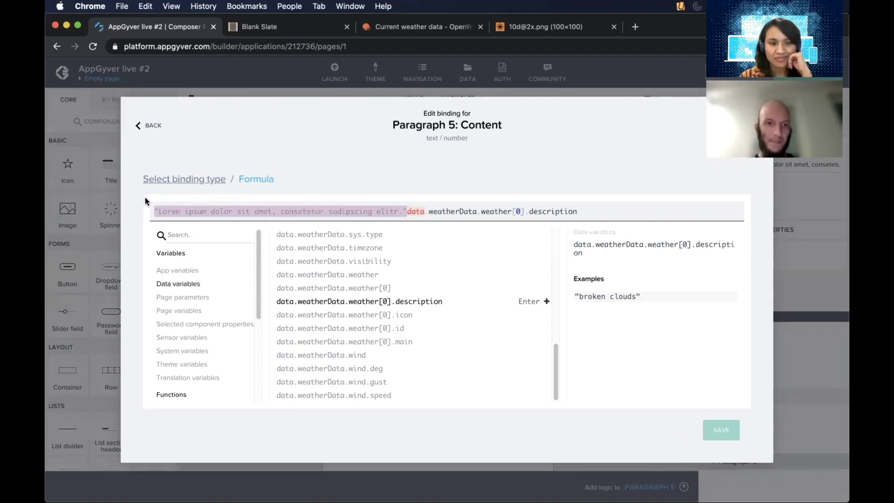
pyautogui.press('BackSpace')
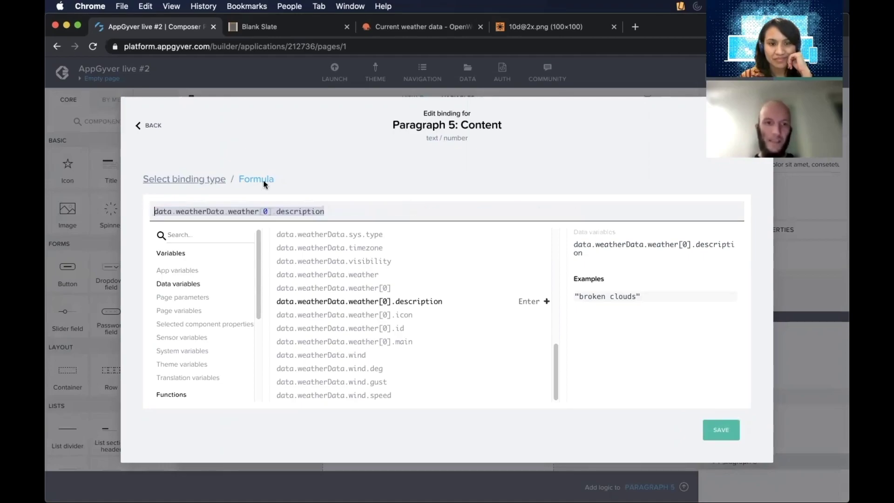
pyautogui.click(723, 436)
pyautogui.click(719, 431)
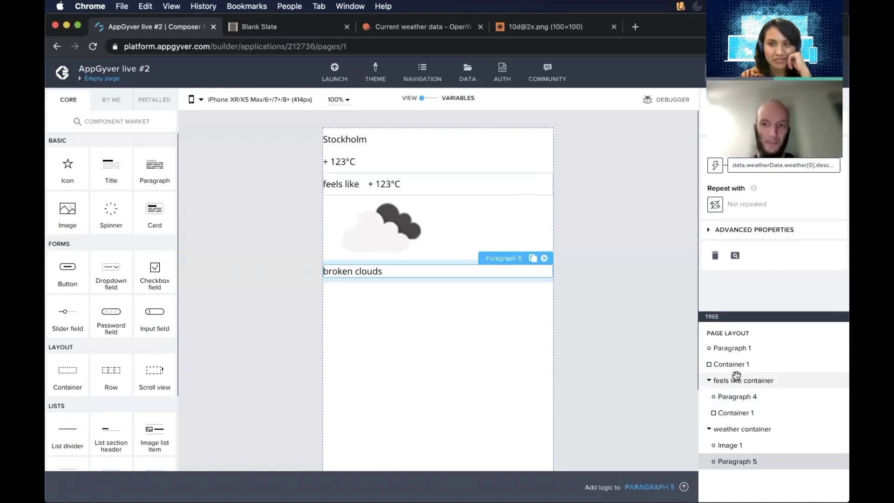
# Set the weather container's layout to horizontal in its style properties
pyautogui.click(740, 429)
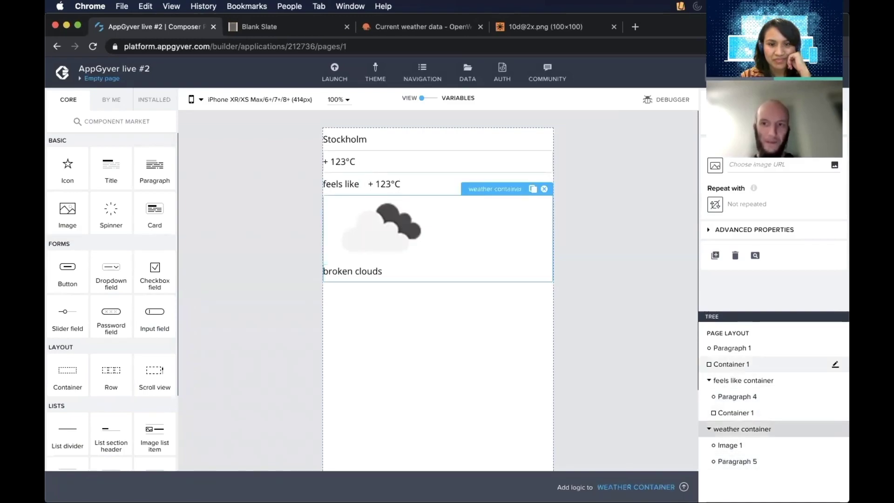
pyautogui.click(809, 123)
pyautogui.click(723, 199)
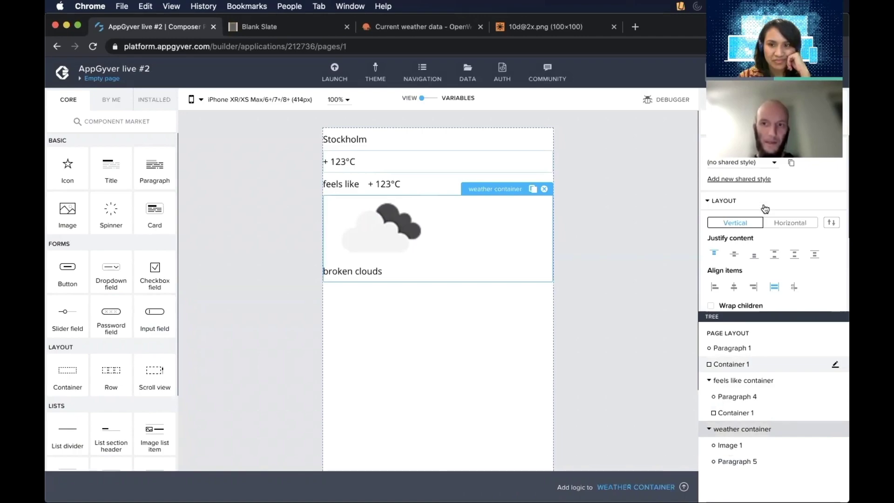
pyautogui.click(773, 223)
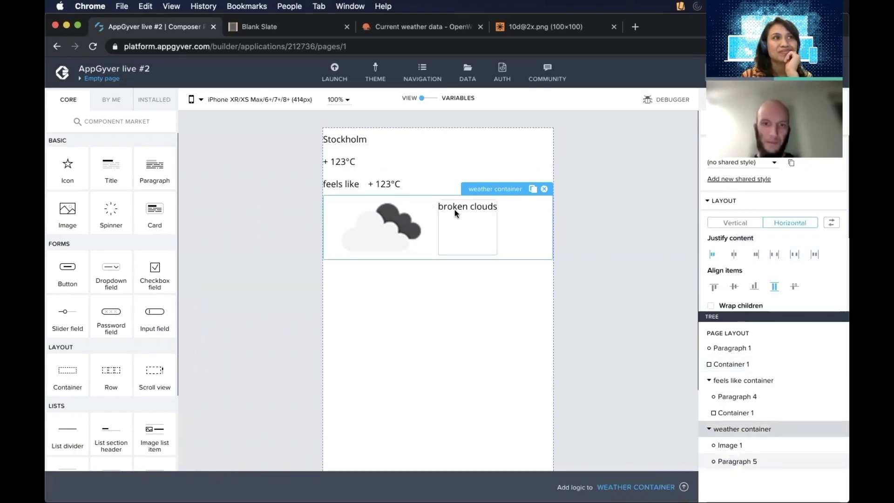
# Save the application and check the weather icon and description side by side in the Reflector 3 phone preview
pyautogui.moveTo(455, 209); pyautogui.dragTo(485, 212)
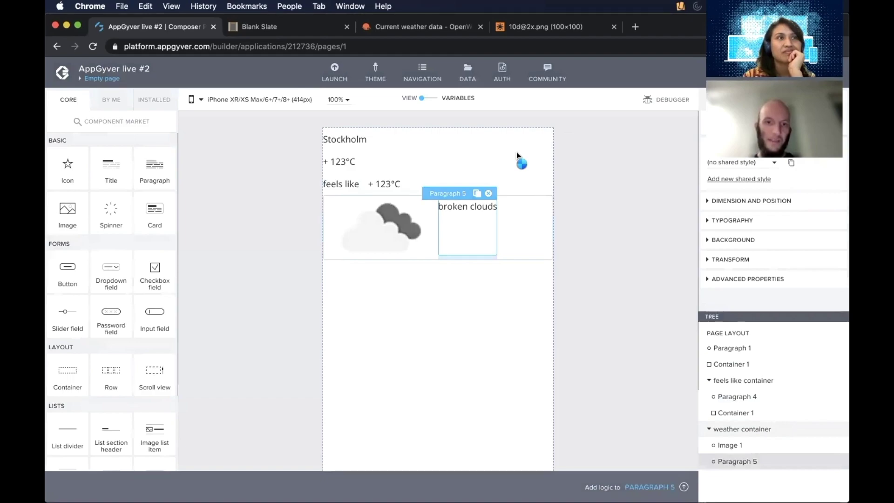
pyautogui.click(584, 208)
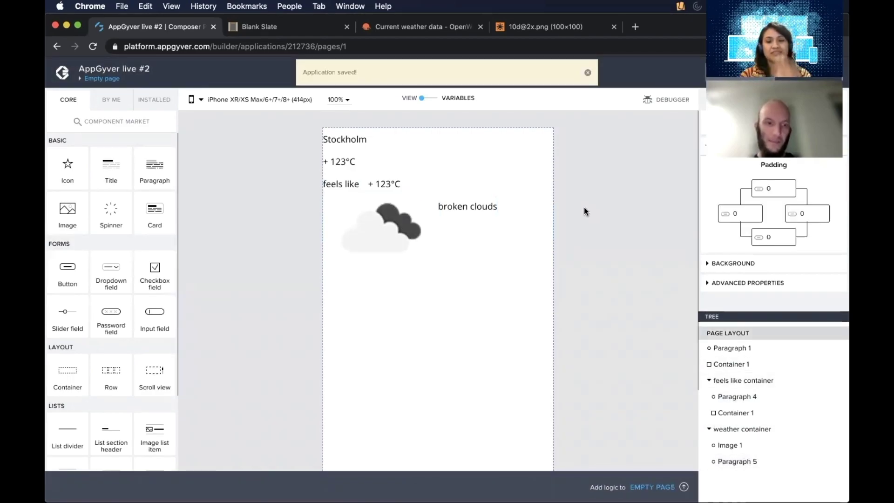
pyautogui.moveTo(545, 492)
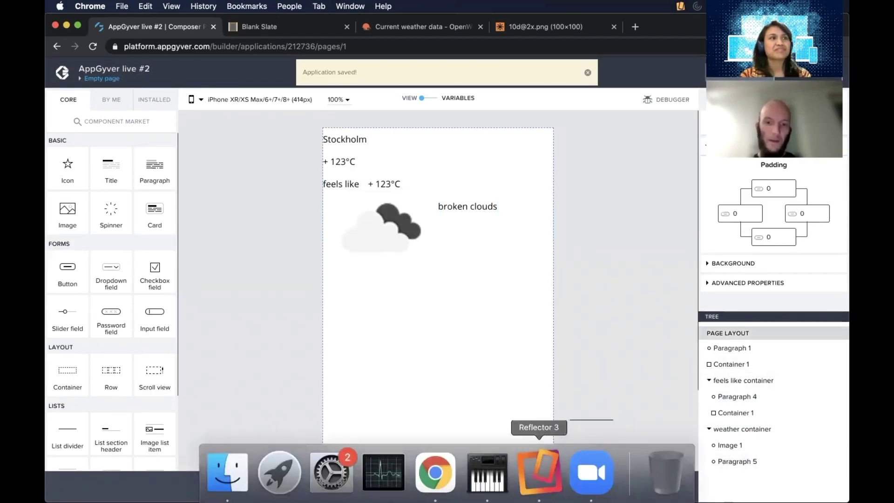
pyautogui.click(543, 493)
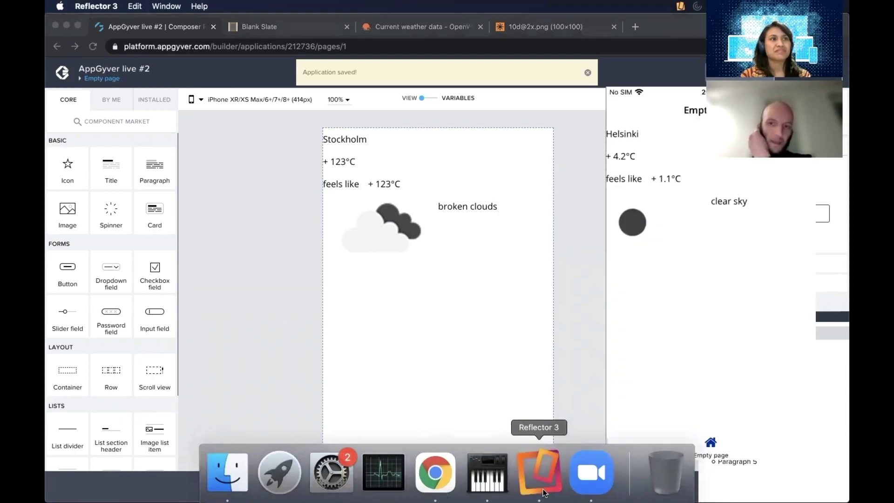
pyautogui.moveTo(681, 114); pyautogui.dragTo(614, 120)
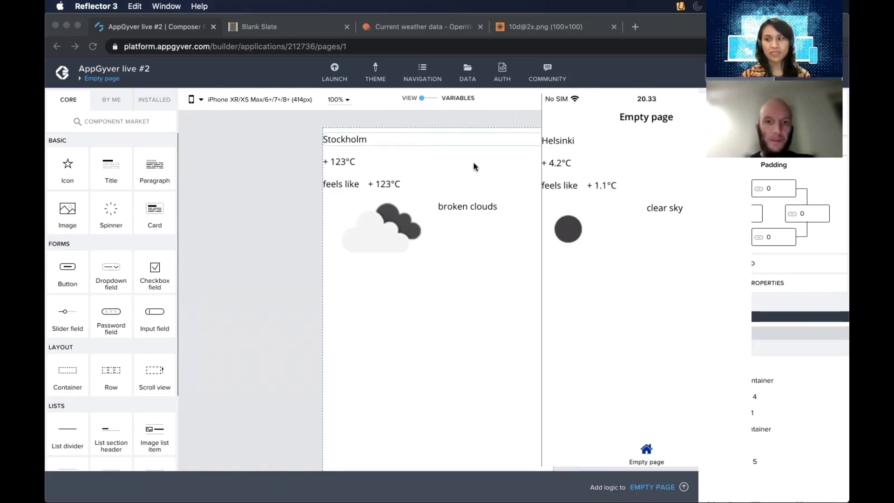
# Add a paragraph below the weather container and open its content binding for editing as a formula
pyautogui.click(342, 174)
pyautogui.moveTo(155, 168); pyautogui.dragTo(515, 265)
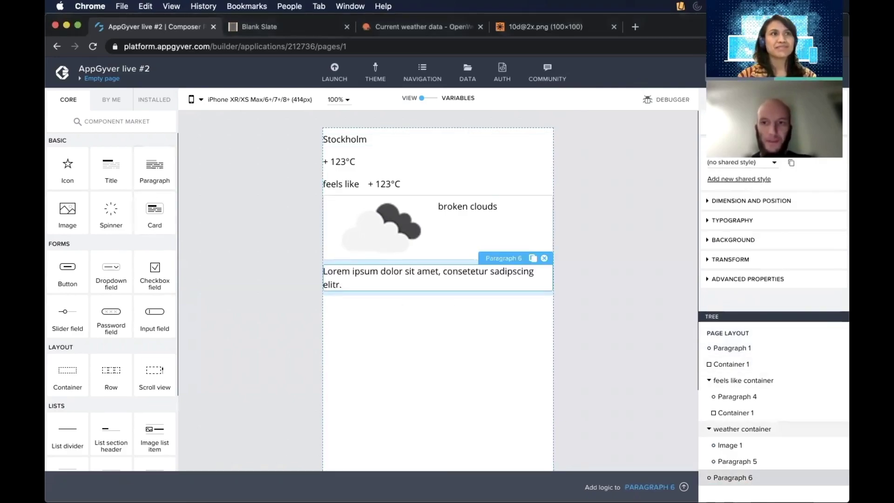
pyautogui.click(738, 100)
pyautogui.click(715, 165)
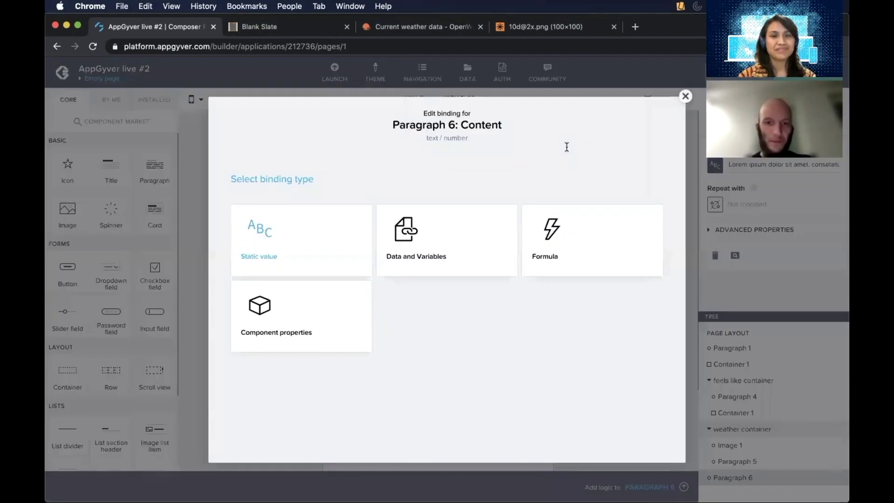
pyautogui.click(565, 242)
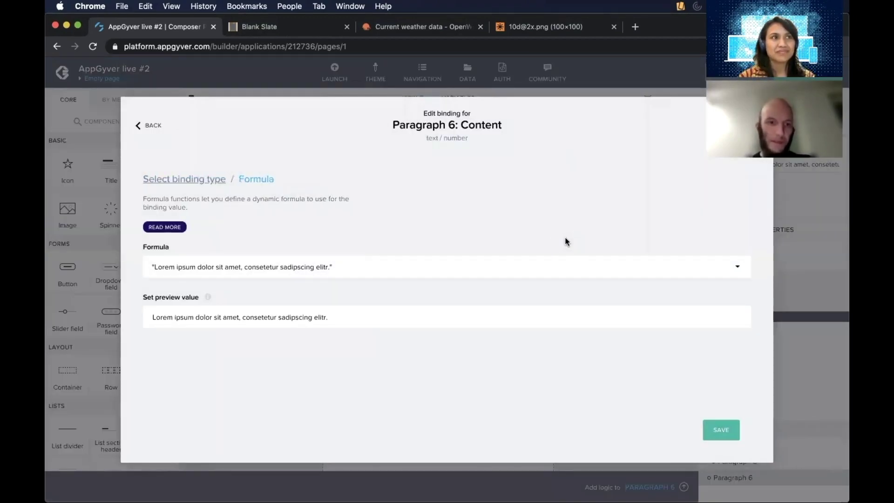
pyautogui.click(299, 266)
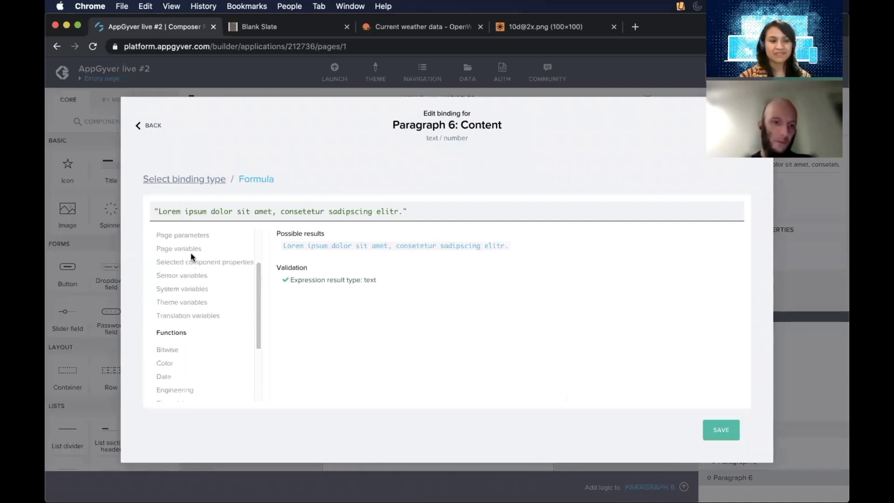
# Insert the DEFAULT utility function into the formula and remove the "Lorem ipsum" placeholder string
pyautogui.scroll(-2, 192, 256)
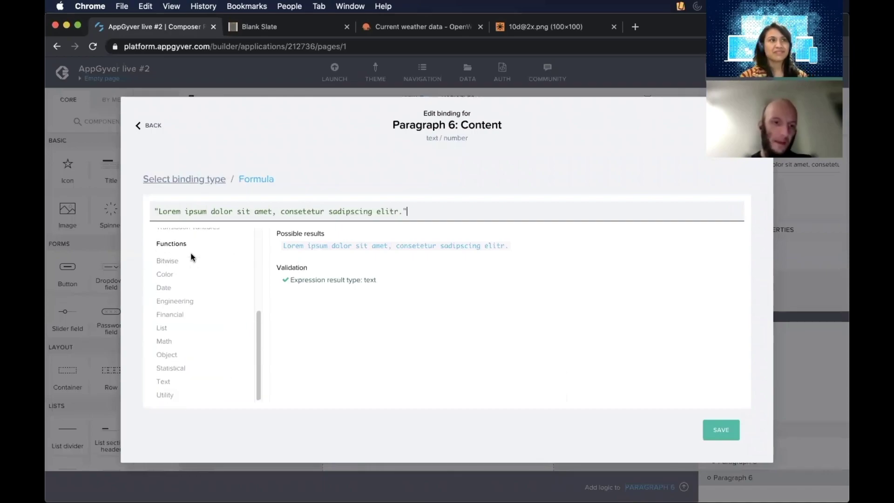
pyautogui.click(164, 395)
pyautogui.click(307, 269)
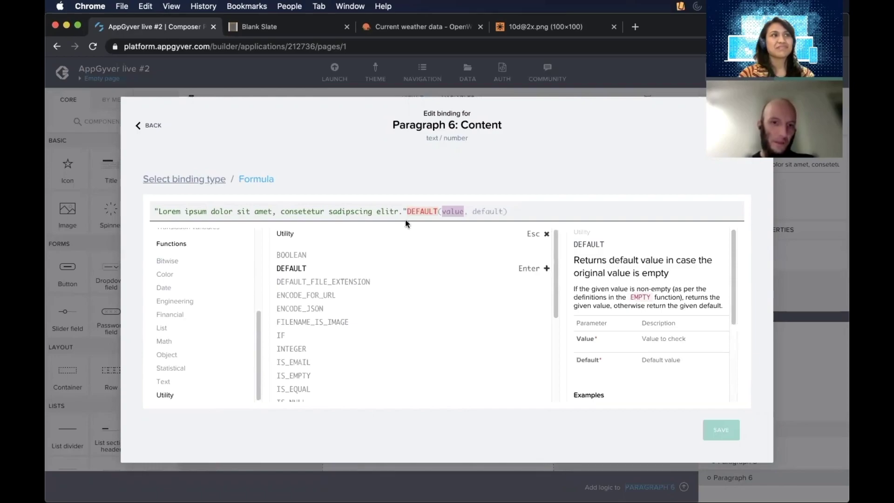
pyautogui.moveTo(407, 208); pyautogui.dragTo(191, 195)
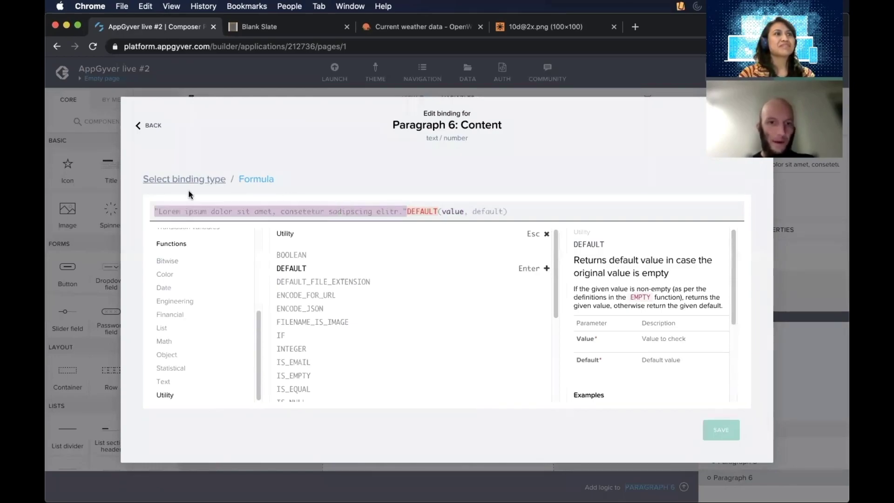
pyautogui.press('BackSpace')
# Set the value argument of the DEFAULT function to the data variable data.weatherData.name
pyautogui.click(210, 211)
pyautogui.scroll(3, 204, 237)
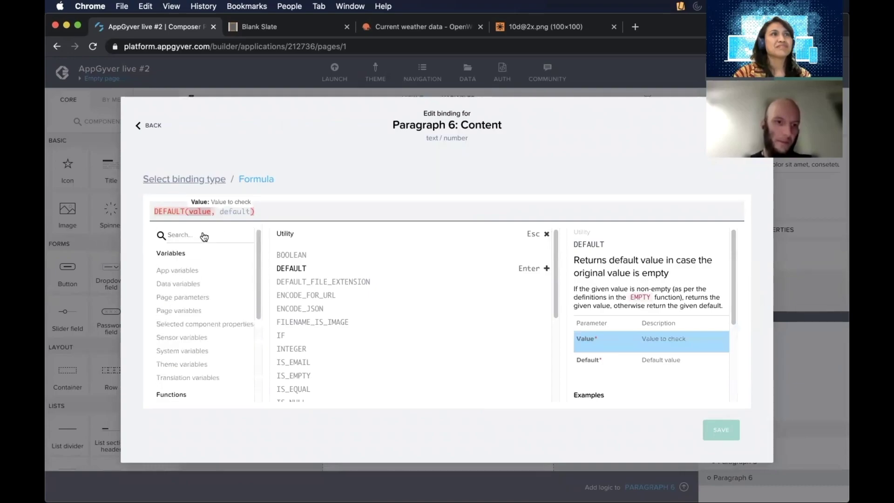
pyautogui.click(180, 285)
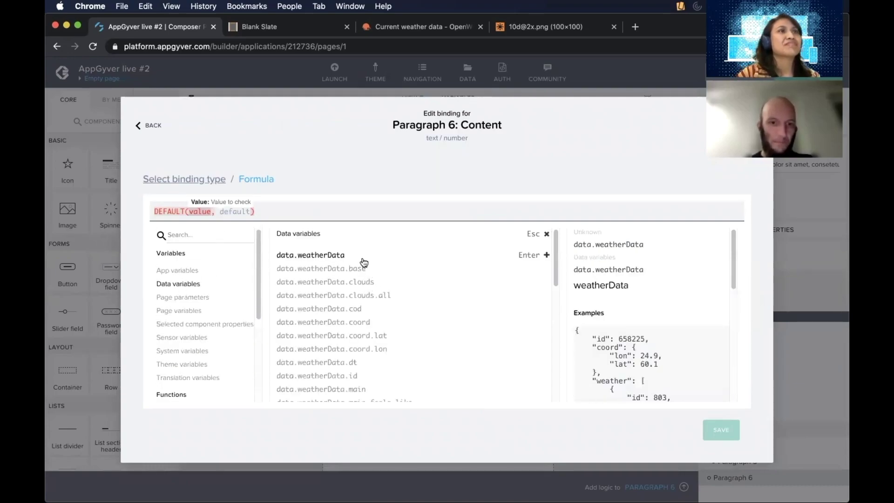
pyautogui.scroll(-1, 361, 275)
pyautogui.scroll(-8, 360, 275)
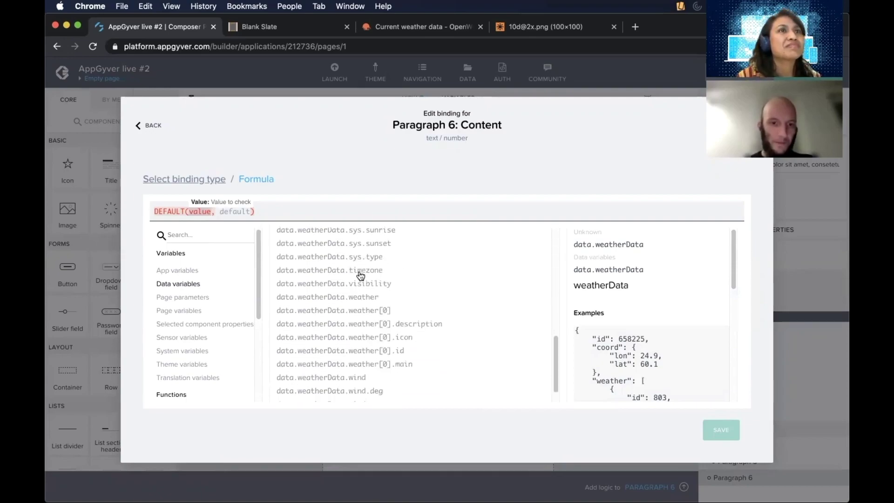
pyautogui.scroll(4, 359, 278)
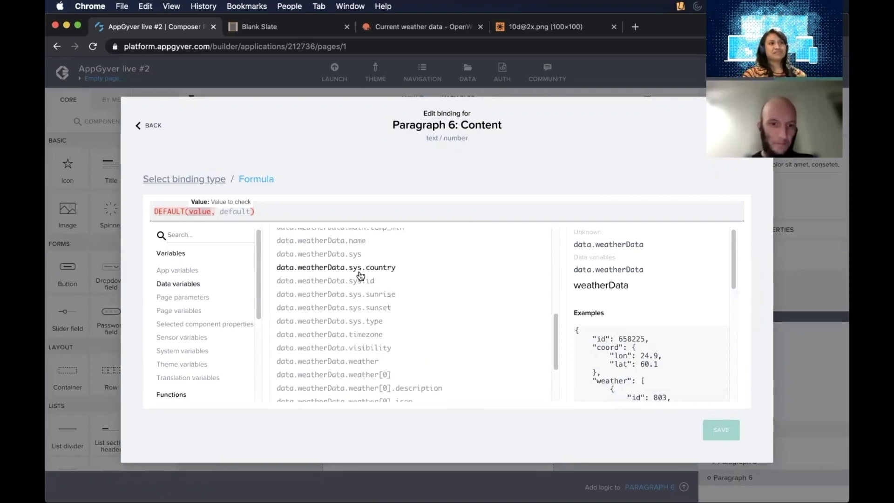
pyautogui.click(354, 290)
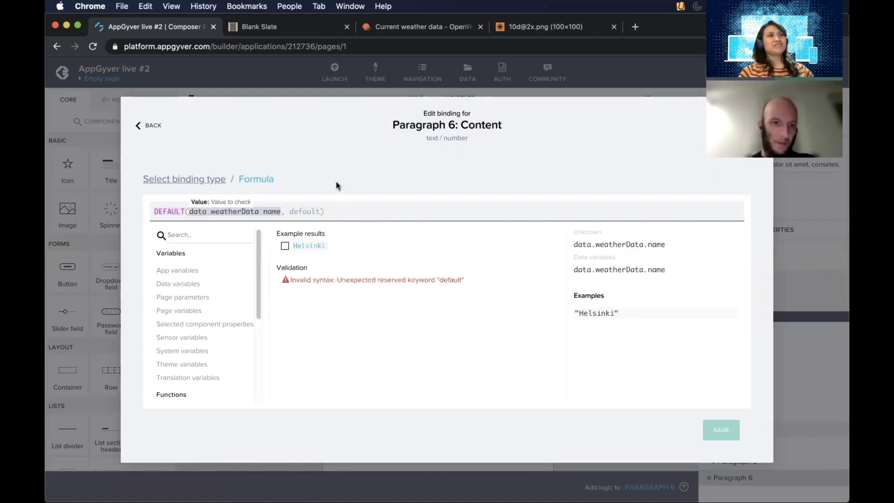
# Replace the default argument of the DEFAULT function with the text "Kihniö"
pyautogui.click(297, 211)
pyautogui.doubleClick(312, 211)
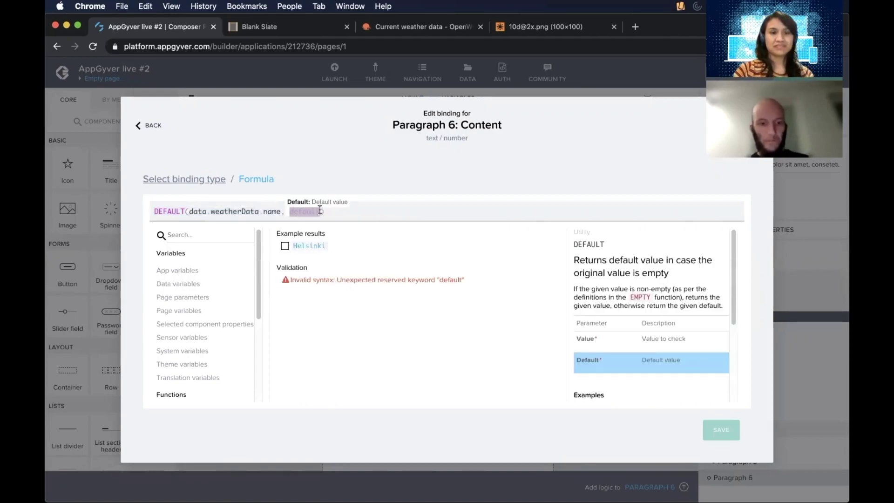
pyautogui.write('"')
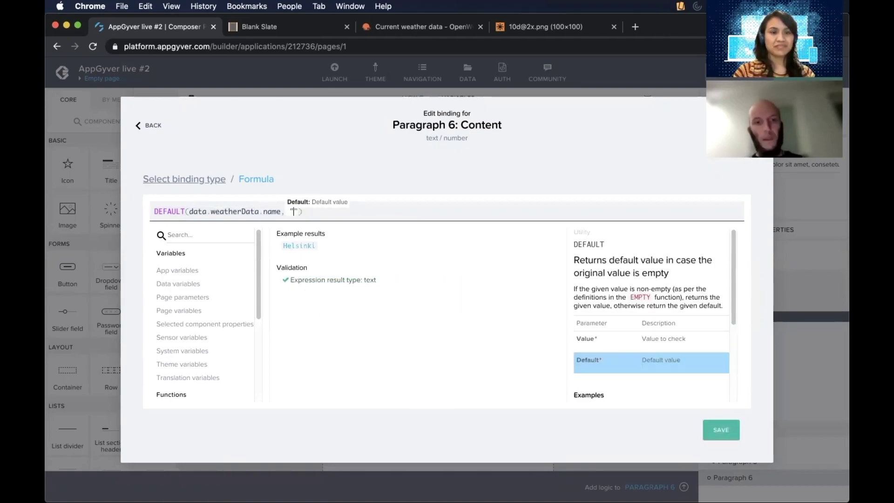
pyautogui.write('Kihn')
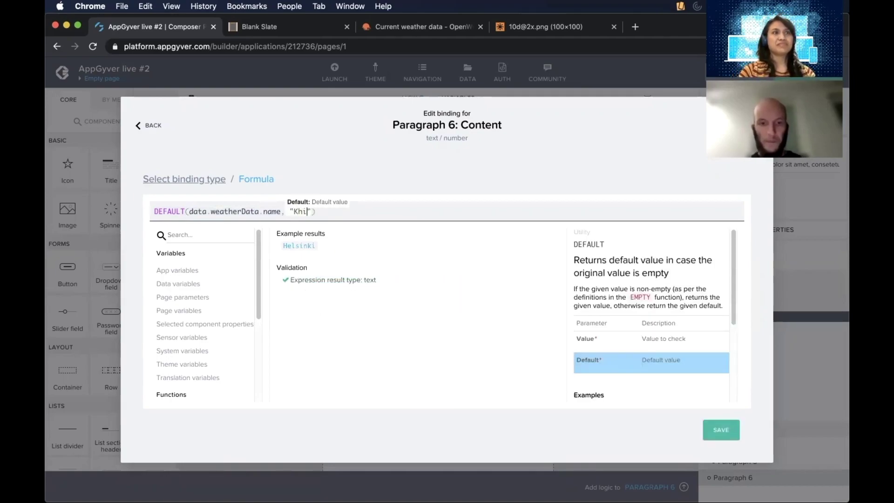
pyautogui.write('iö')
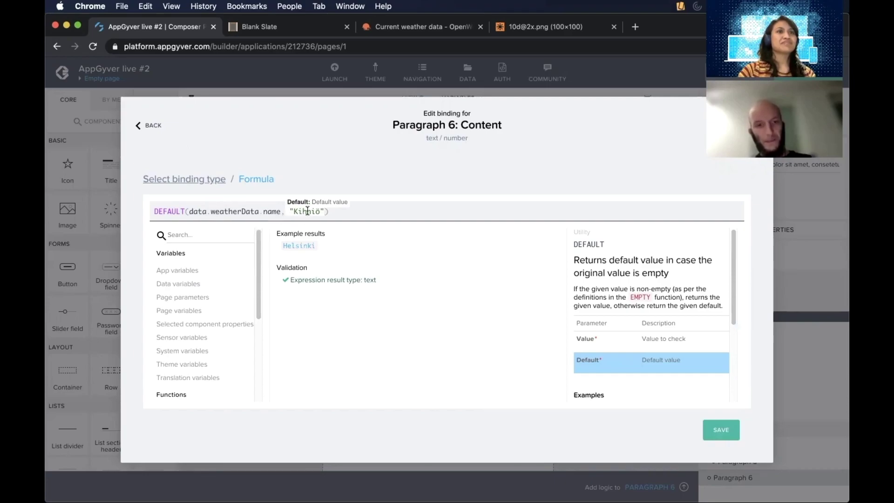
# Save the paragraph's formula binding and check the new paragraph in the Reflector 3 phone preview
pyautogui.click(721, 430)
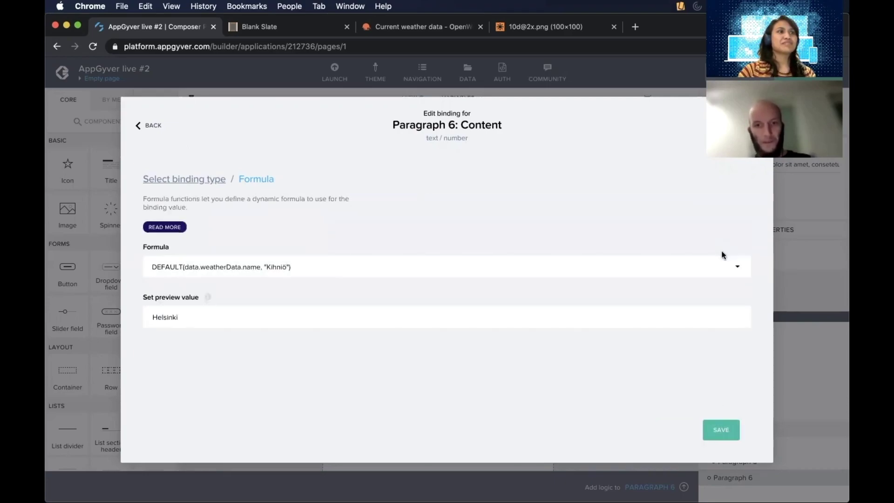
pyautogui.click(727, 426)
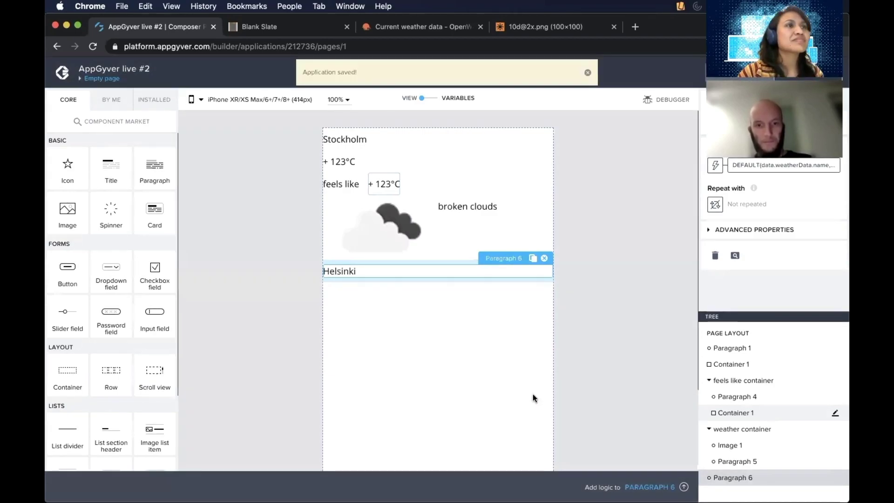
pyautogui.click(547, 482)
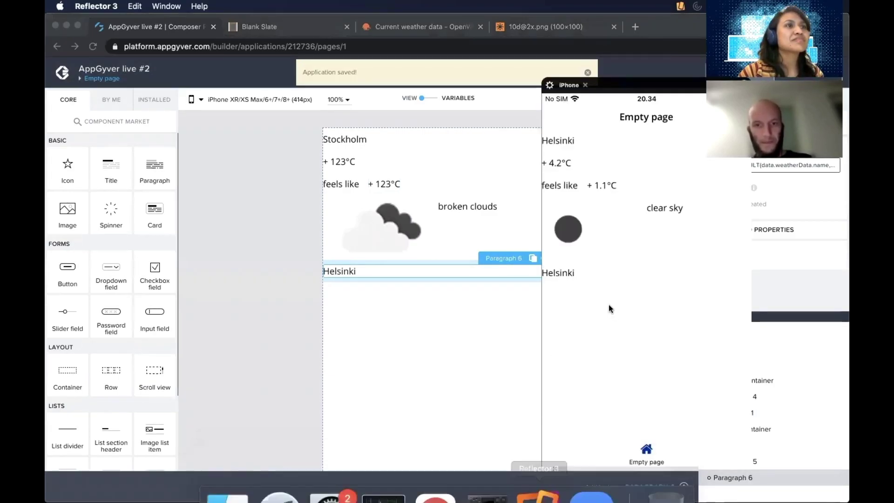
pyautogui.click(456, 317)
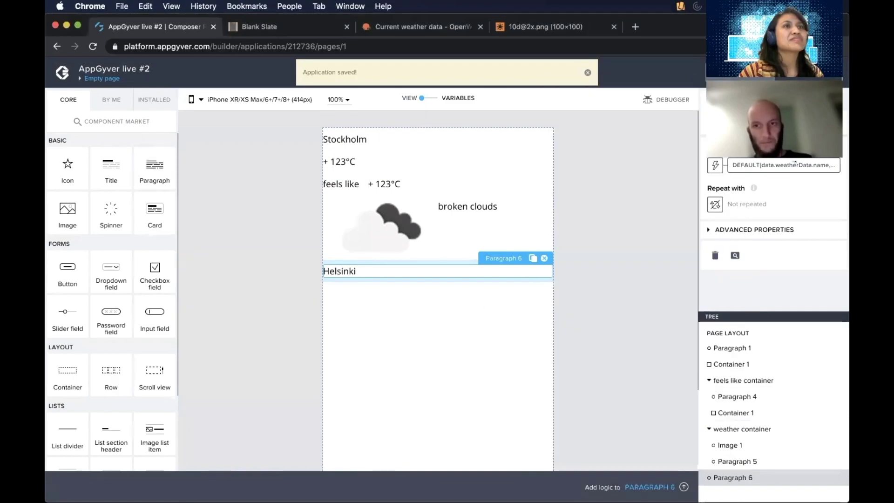
# Change the value argument in the paragraph's DEFAULT formula to the nonexistent data.weatherData.nam and save the binding
pyautogui.click(774, 165)
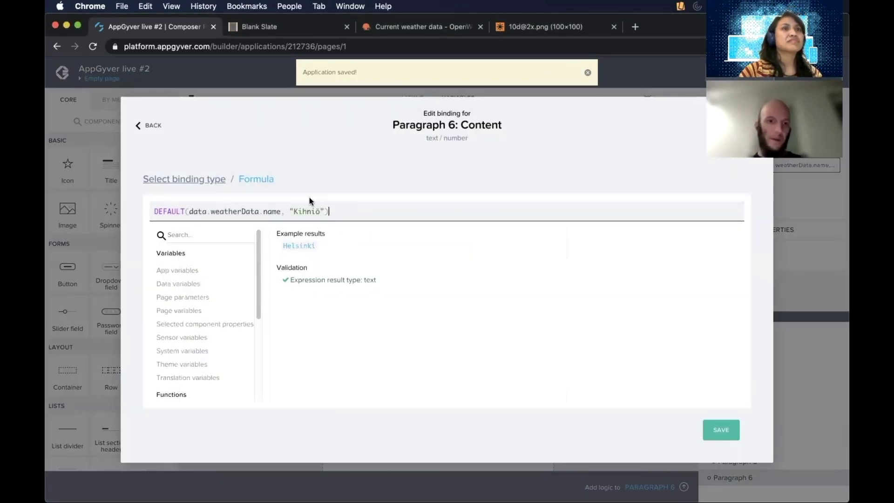
pyautogui.click(282, 212)
pyautogui.press('BackSpace')
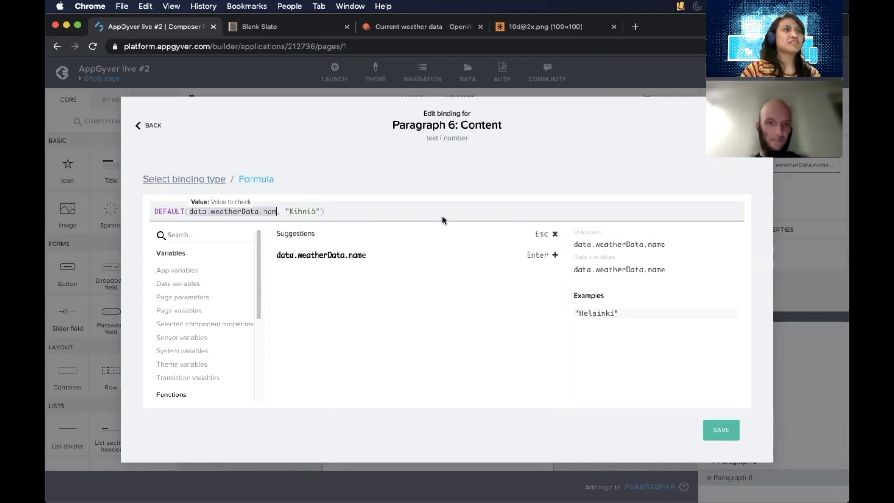
pyautogui.press('Escape')
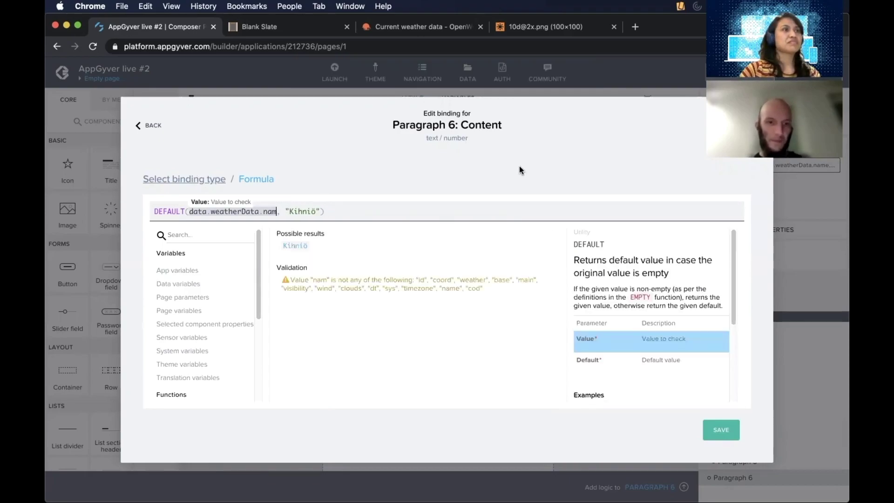
pyautogui.click(709, 429)
pyautogui.click(720, 429)
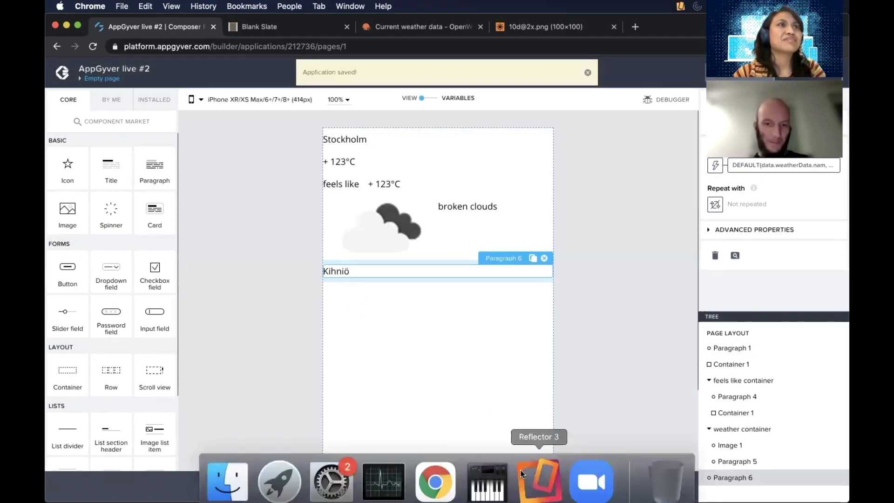
# Check the paragraph's fallback text in the Reflector 3 phone preview, and return to the composer in Chrome
pyautogui.click(539, 483)
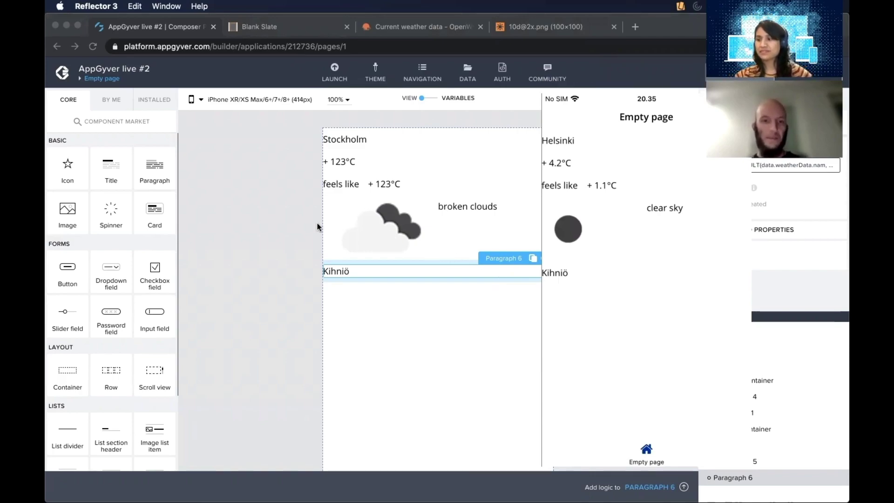
pyautogui.click(299, 240)
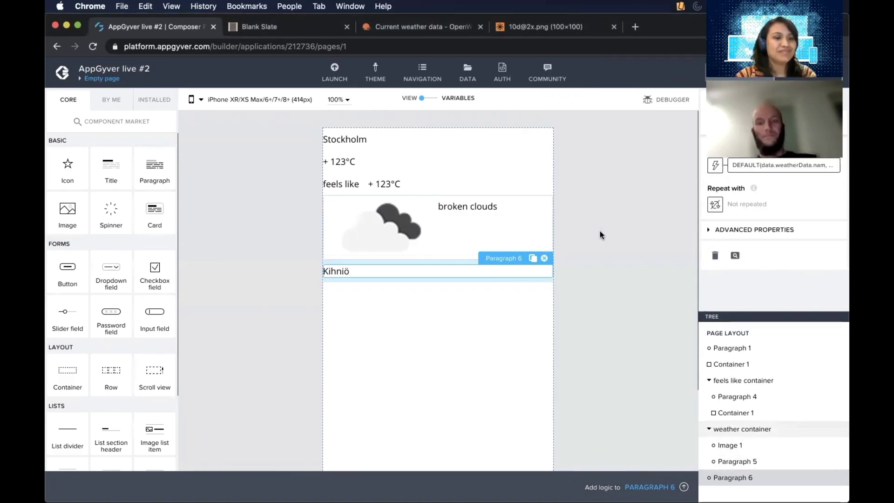
pyautogui.moveTo(539, 475)
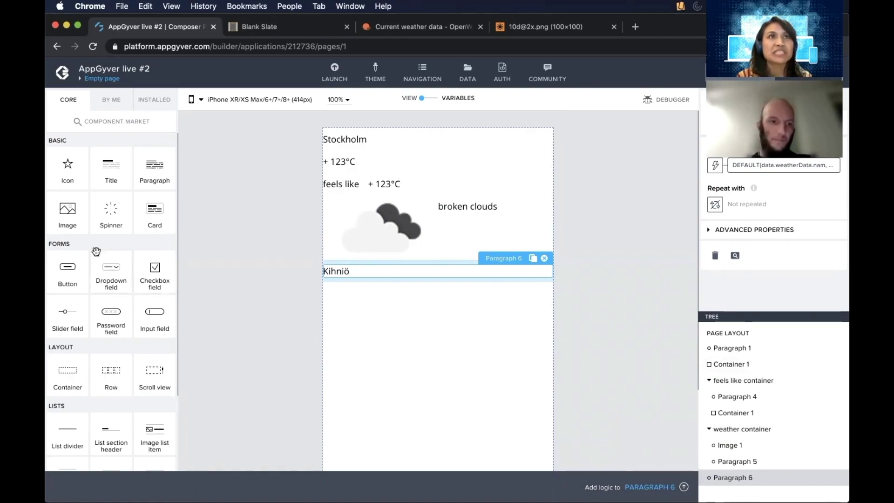
# Open the logic canvas of the weatherData data variable and enlarge it
pyautogui.click(448, 101)
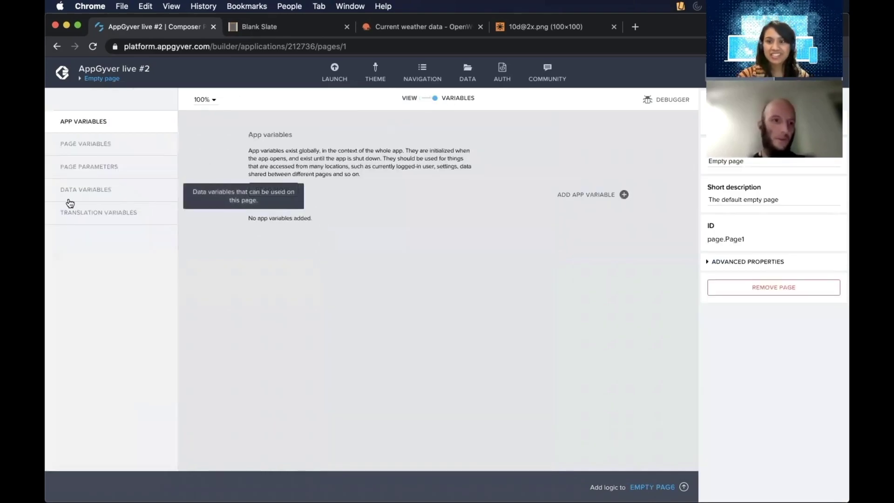
pyautogui.click(82, 190)
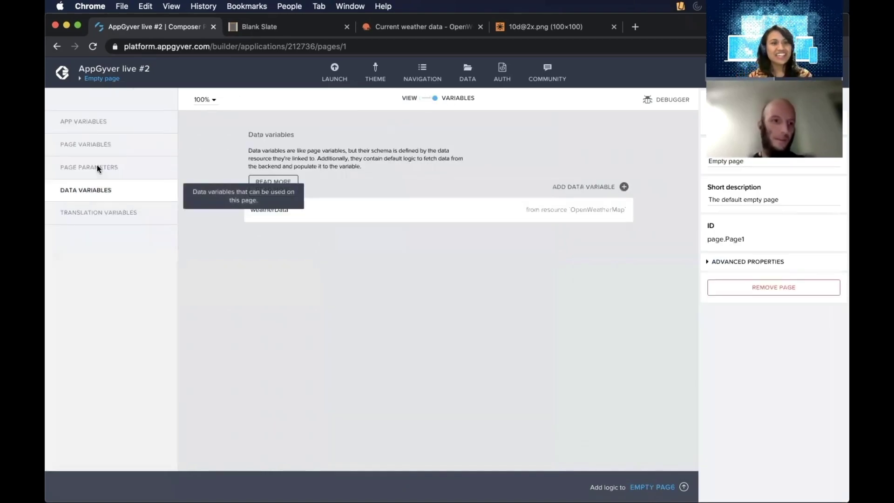
pyautogui.click(364, 220)
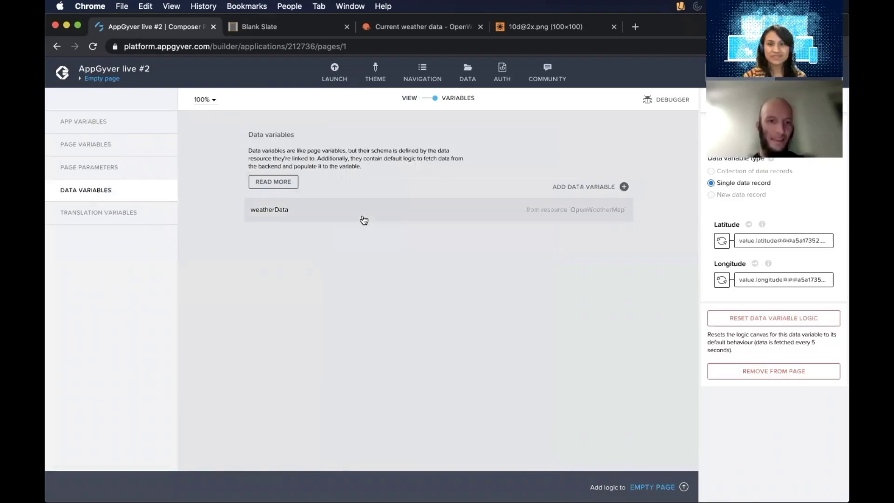
pyautogui.click(684, 486)
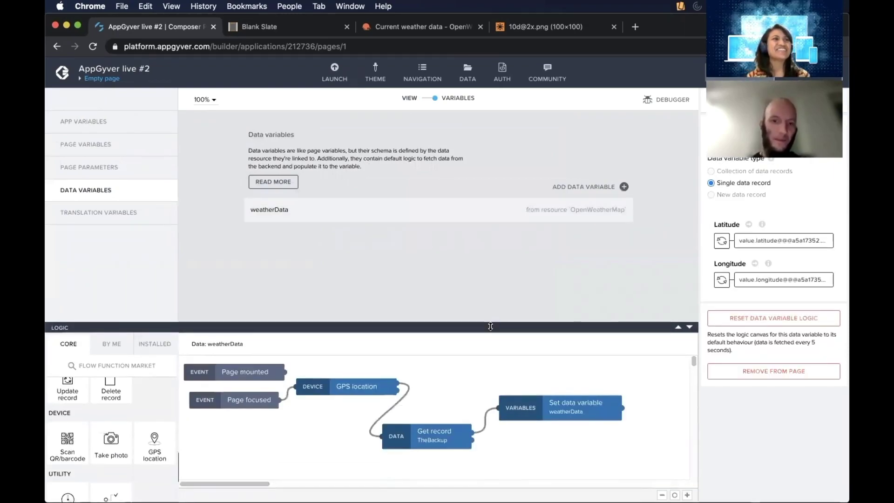
pyautogui.moveTo(492, 323); pyautogui.dragTo(495, 273)
# Inspect the Set data variable, GPS location and Get record nodes, including the output-value binding options for Get record's latitude
pyautogui.click(585, 370)
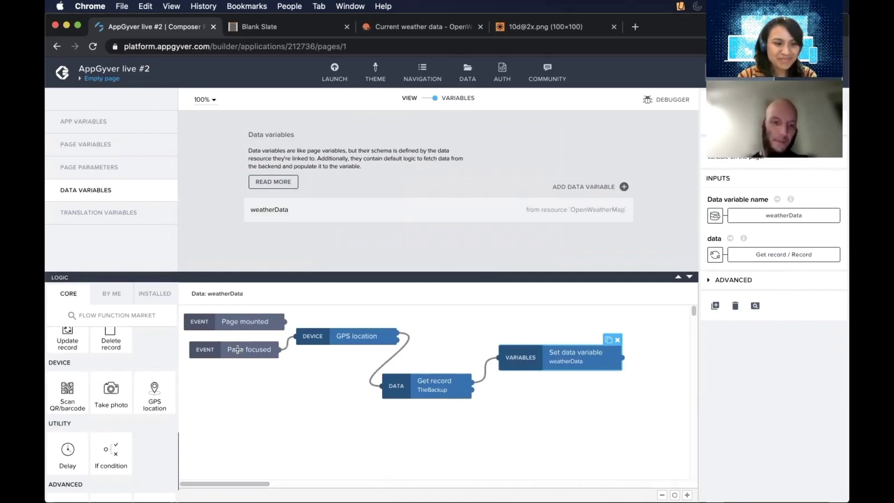
pyautogui.click(355, 336)
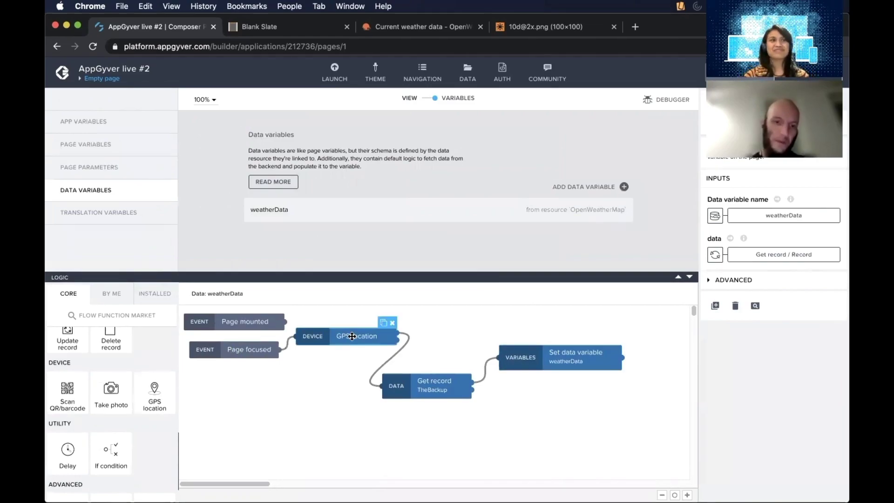
pyautogui.click(435, 386)
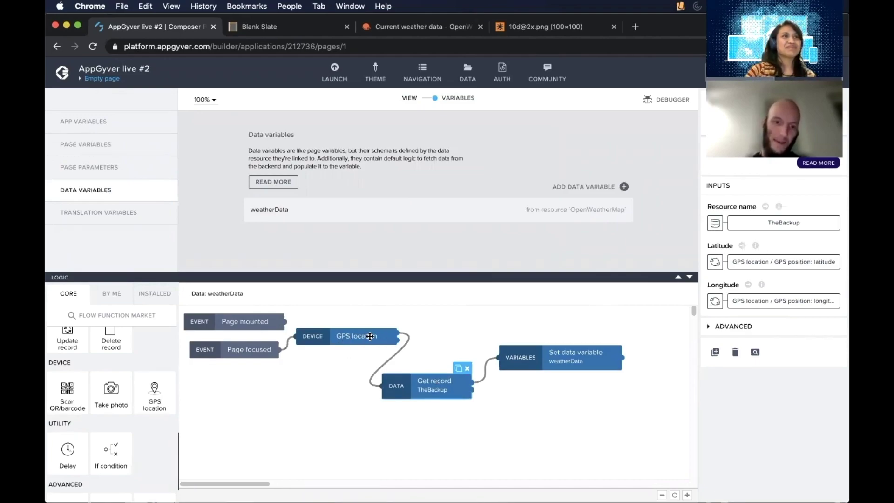
pyautogui.click(716, 262)
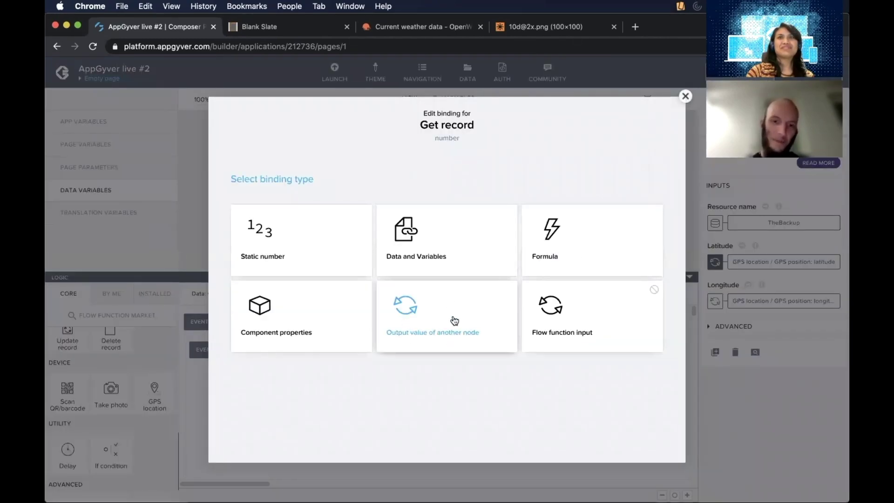
pyautogui.click(435, 318)
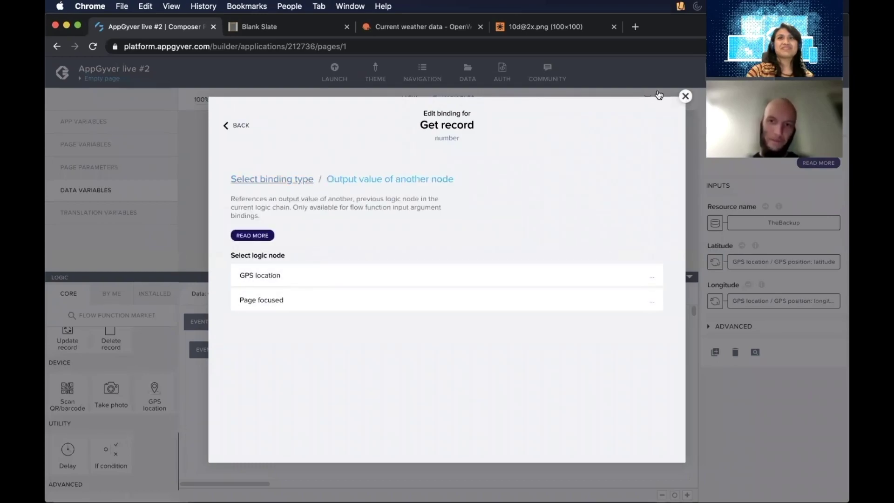
pyautogui.click(685, 96)
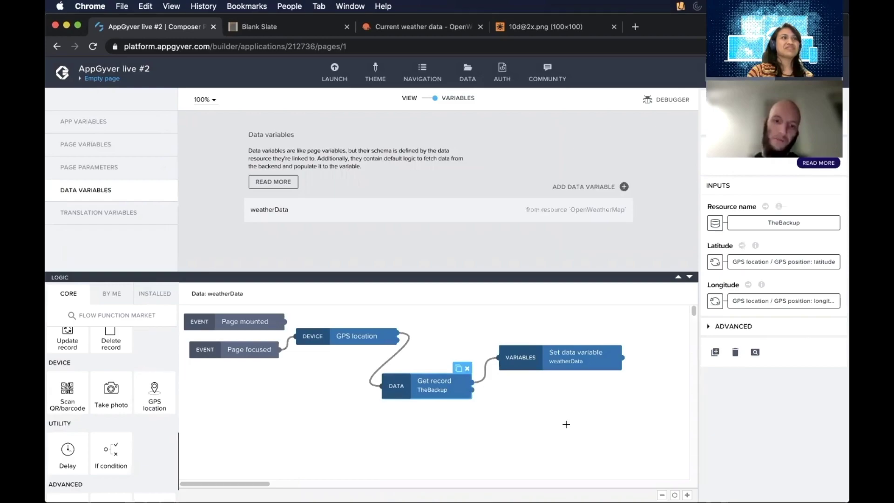
# Bind the Set data variable node's data input to the weatherData data variable itself and save the binding
pyautogui.click(577, 354)
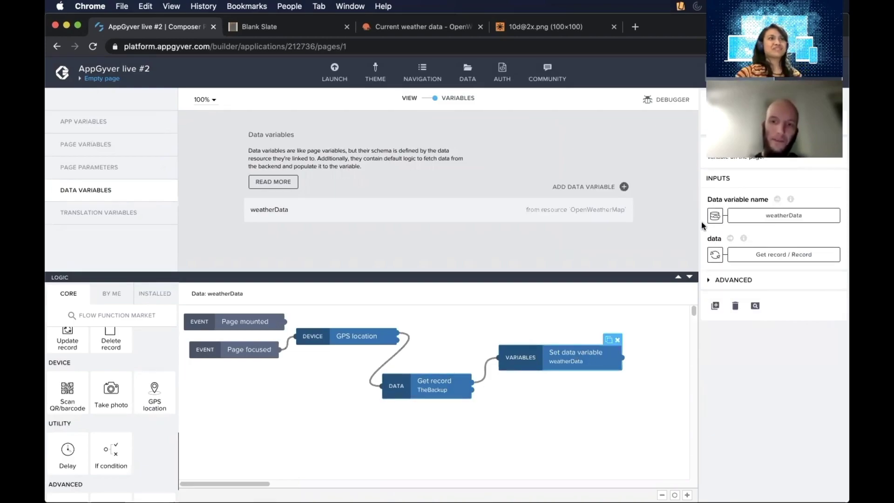
pyautogui.click(715, 254)
pyautogui.click(415, 240)
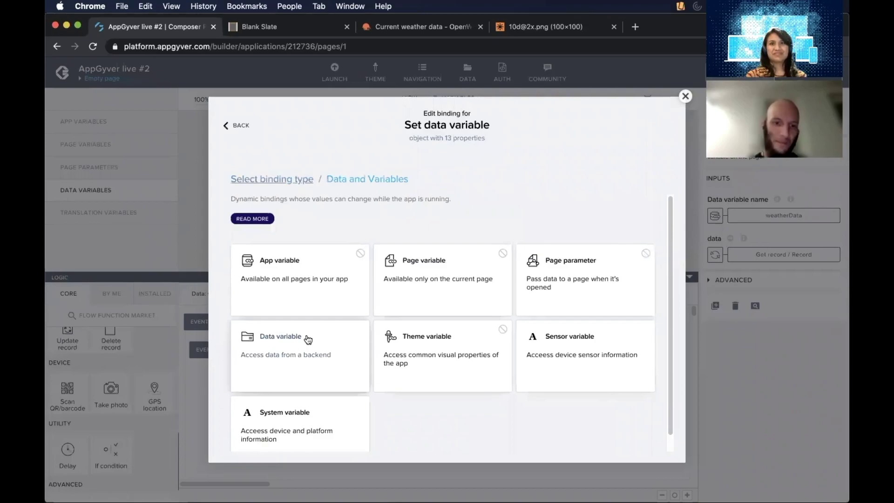
pyautogui.click(315, 324)
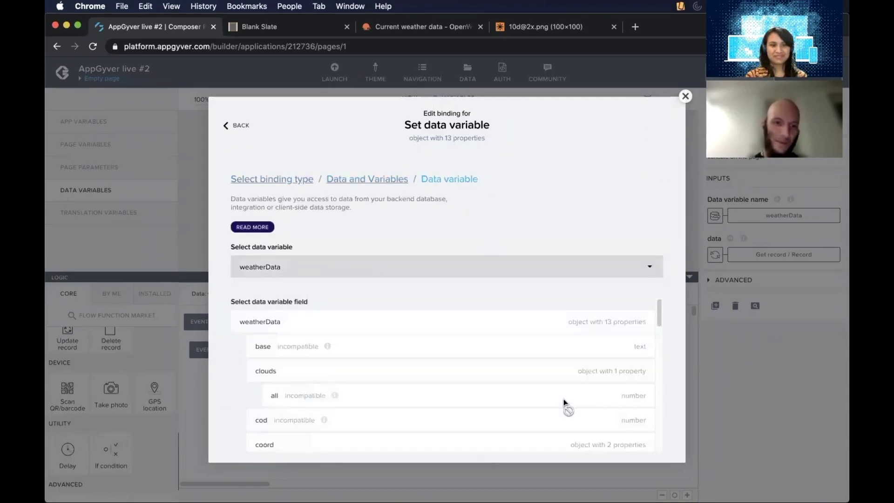
pyautogui.click(408, 321)
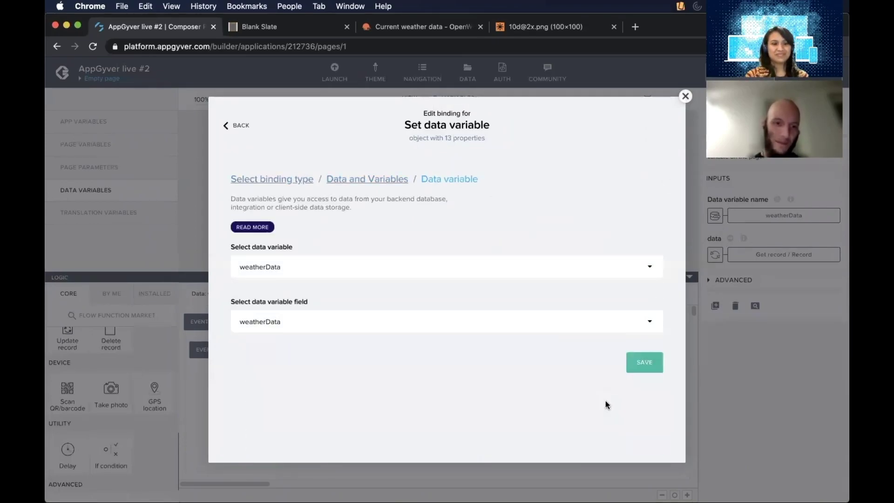
pyautogui.click(643, 361)
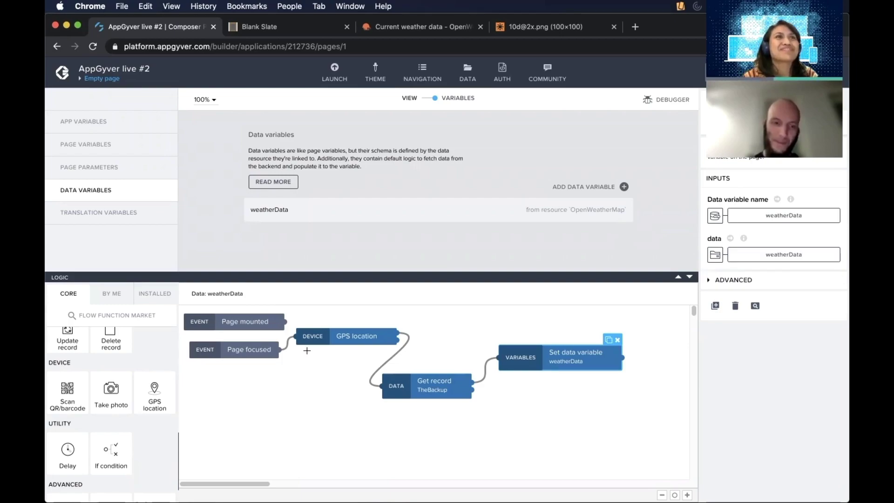
# Add a Receive event node to the weatherData logic, check its selectable events, and delete the node
pyautogui.scroll(-2, 134, 395)
pyautogui.moveTo(112, 482); pyautogui.dragTo(249, 437)
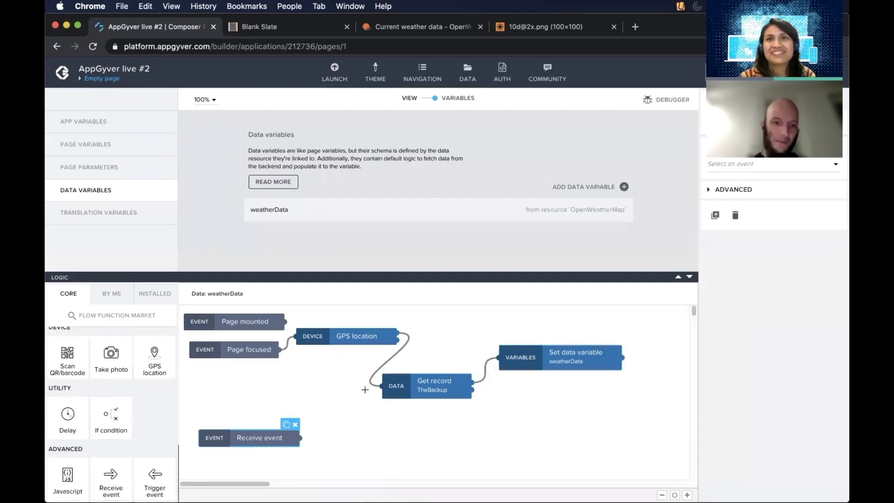
pyautogui.click(770, 171)
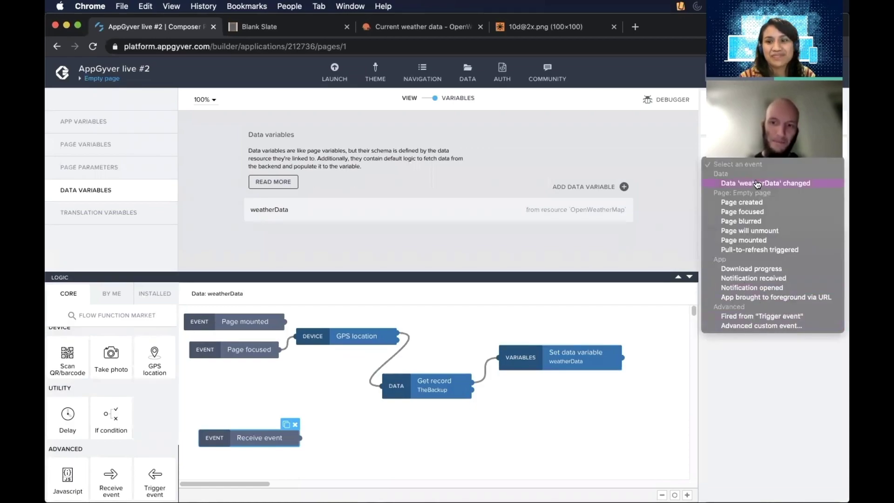
pyautogui.click(233, 442)
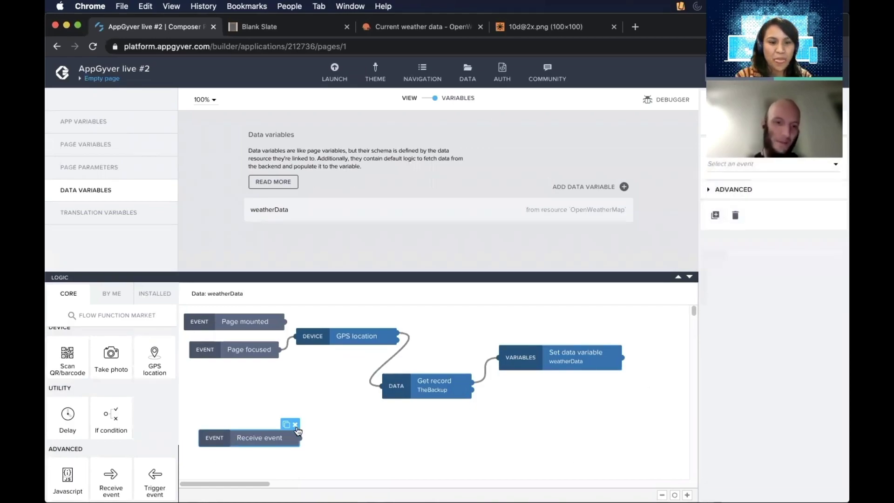
pyautogui.click(295, 425)
# Bind the Set data variable node's data input to the Get record node's Record output and save the binding
pyautogui.click(586, 350)
pyautogui.click(720, 256)
pyautogui.click(421, 314)
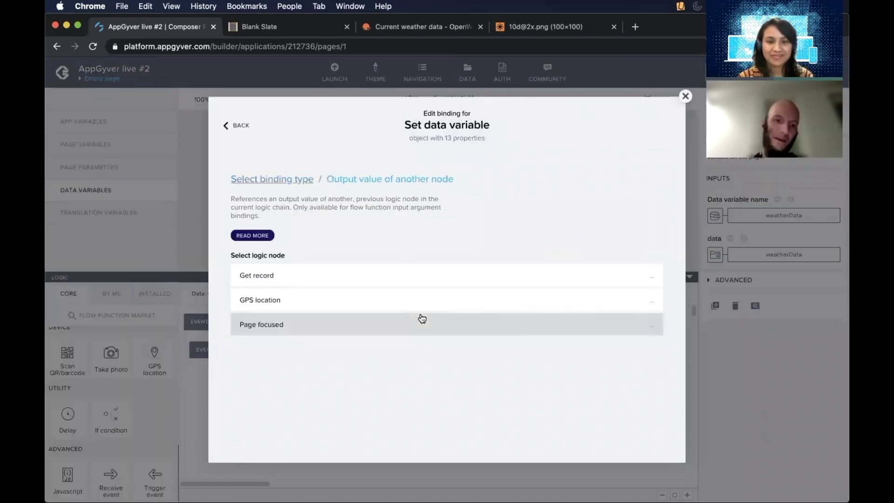
pyautogui.click(344, 281)
pyautogui.click(305, 330)
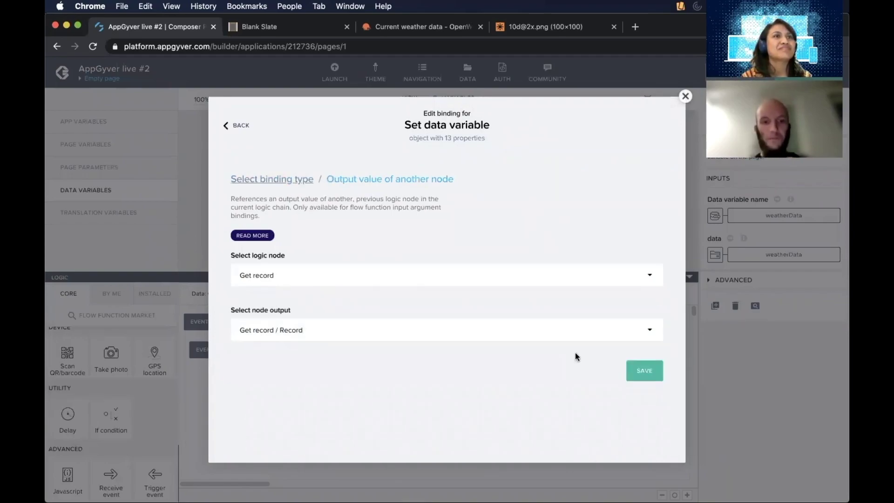
pyautogui.click(643, 375)
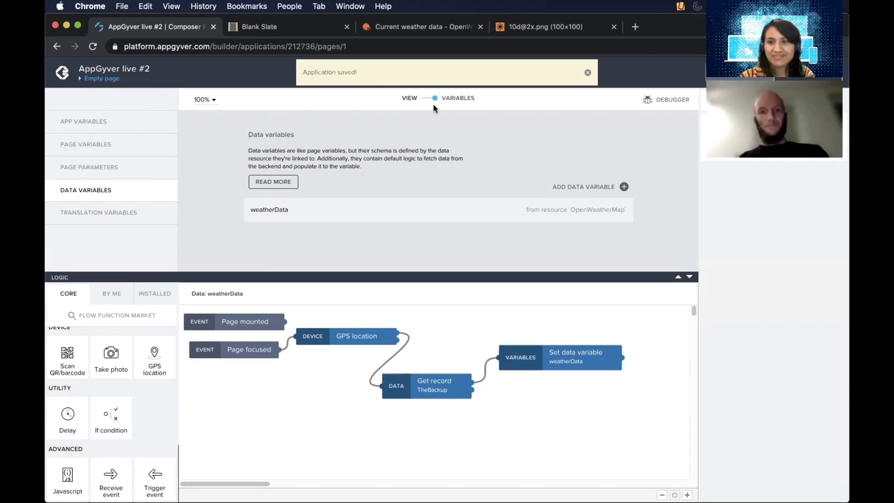
# Return to the page's view with the logic canvas collapsed, and switch to the Reflector 3 phone preview
pyautogui.click(588, 75)
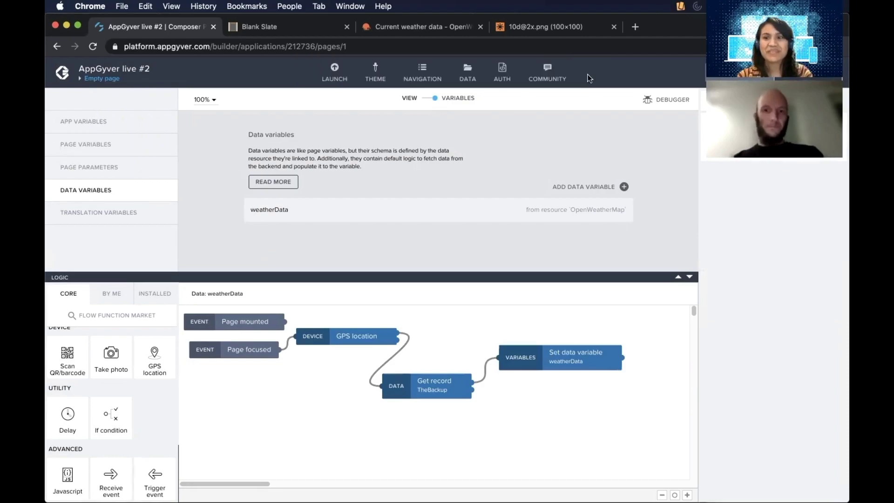
pyautogui.click(434, 98)
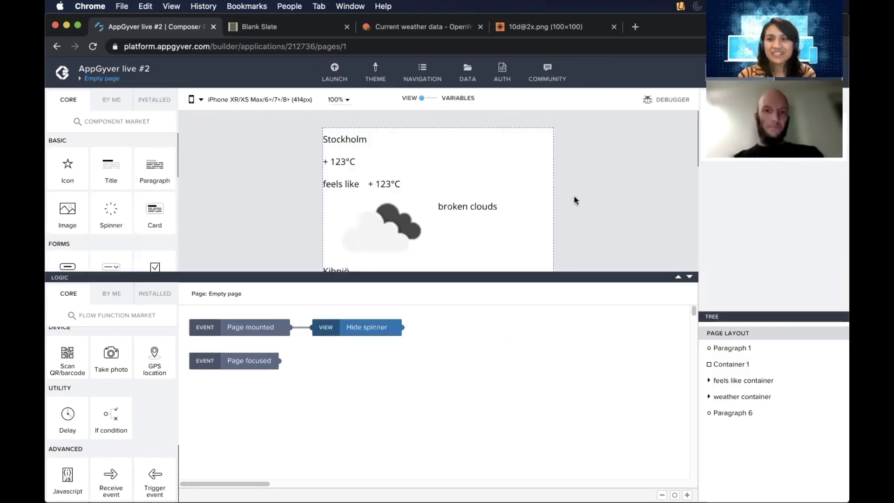
pyautogui.click(690, 276)
pyautogui.click(690, 324)
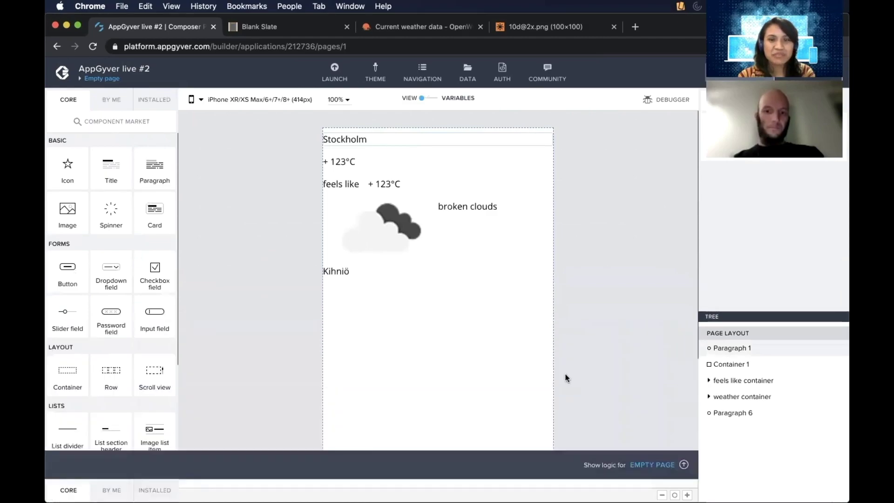
pyautogui.click(552, 476)
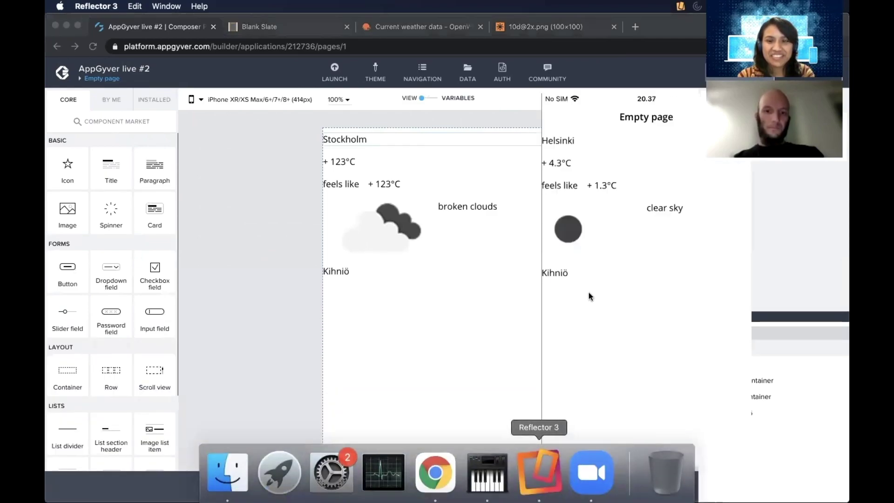